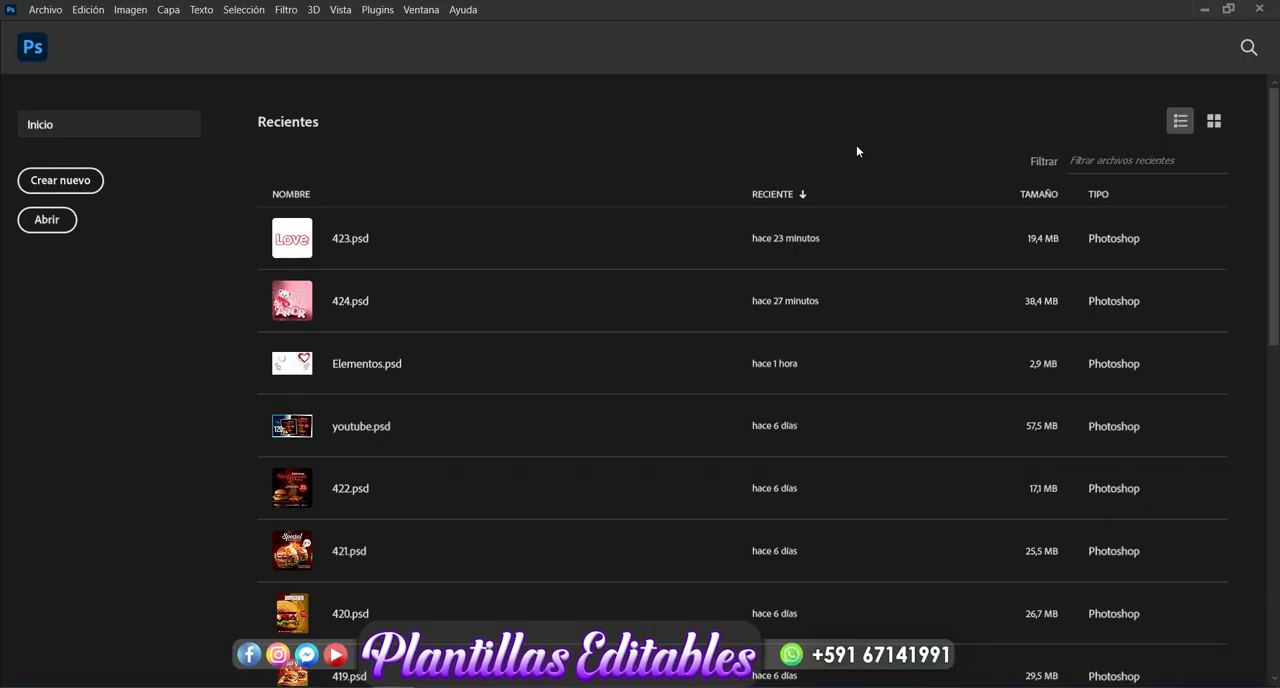
- Create a new 14 x 8 cm landscape document at 300 pixels/inch in RGB colour with a white background
click(47, 9)
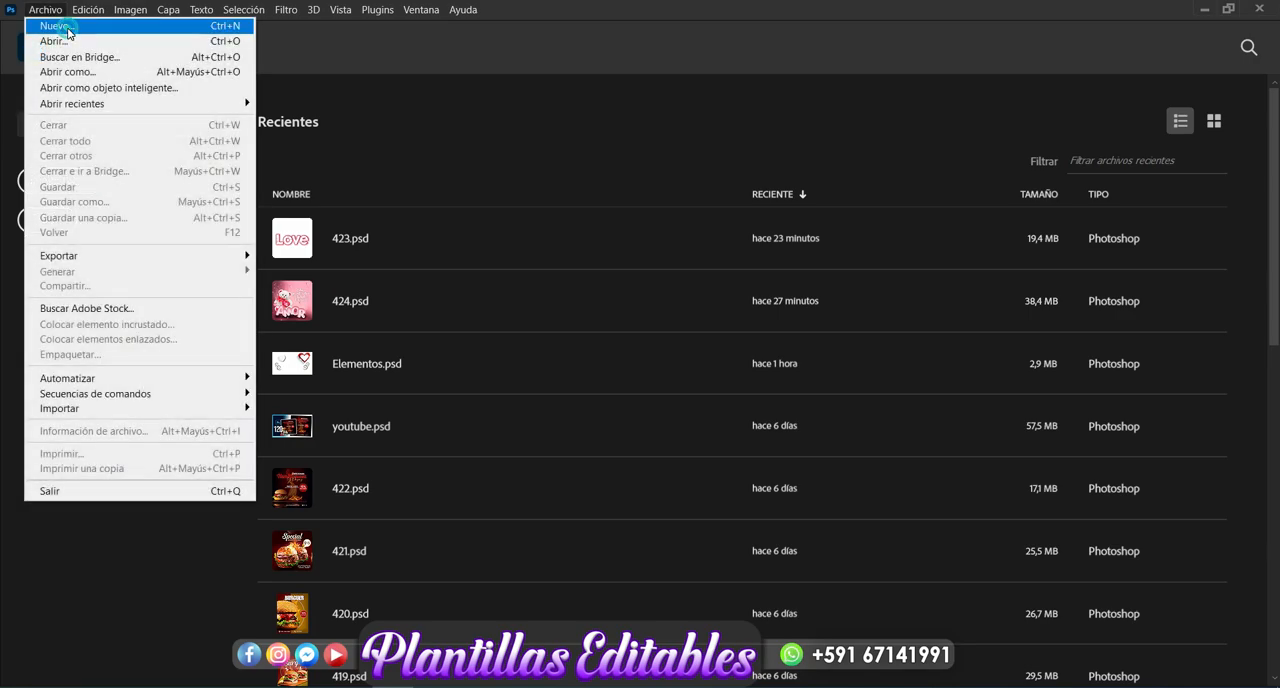
click(58, 26)
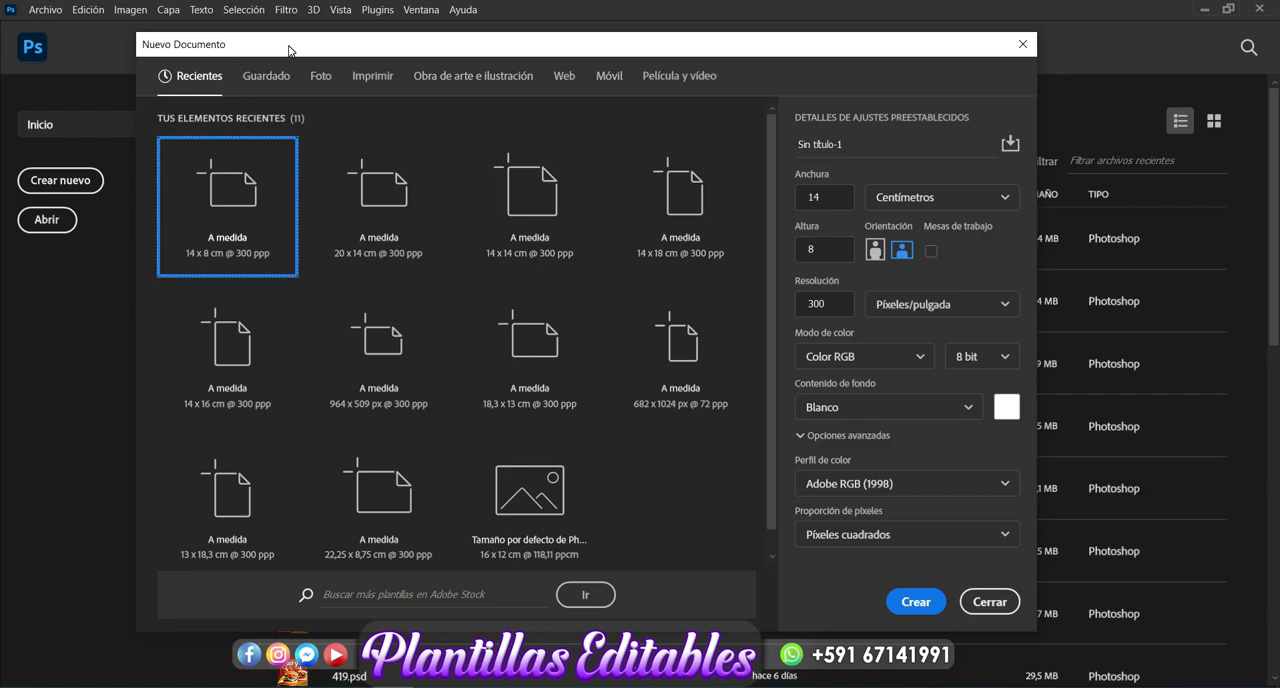
drag(288, 49, 286, 67)
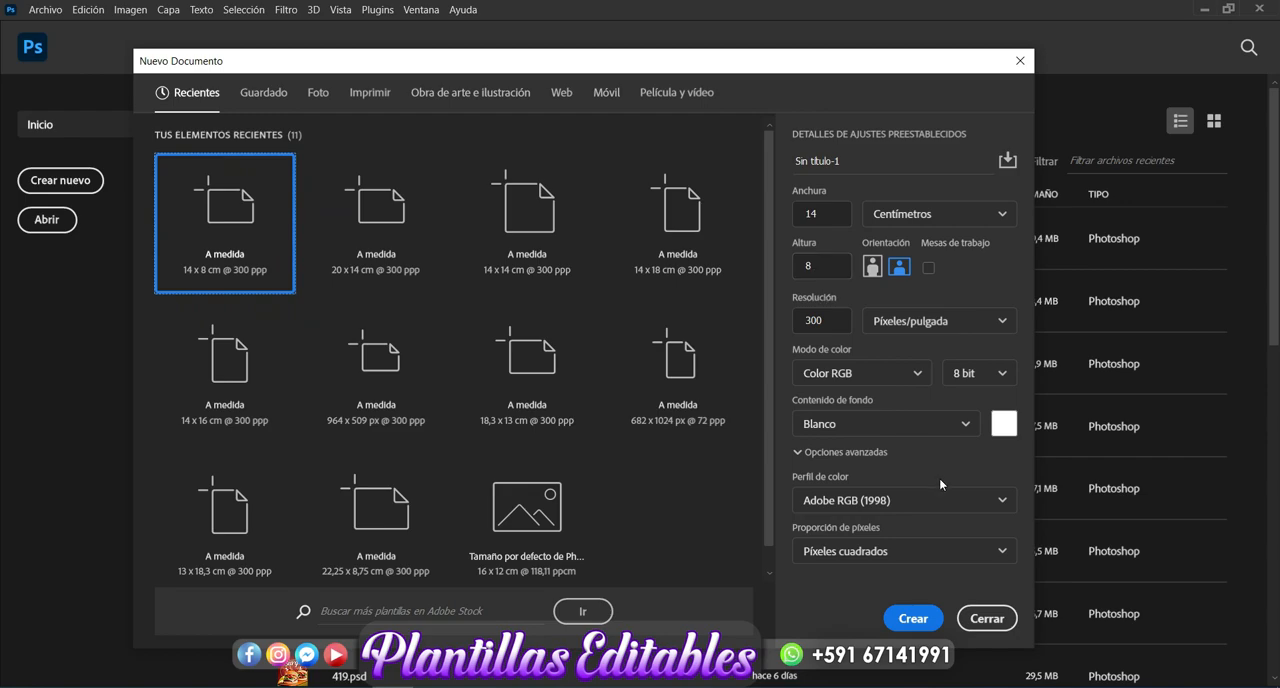
click(918, 619)
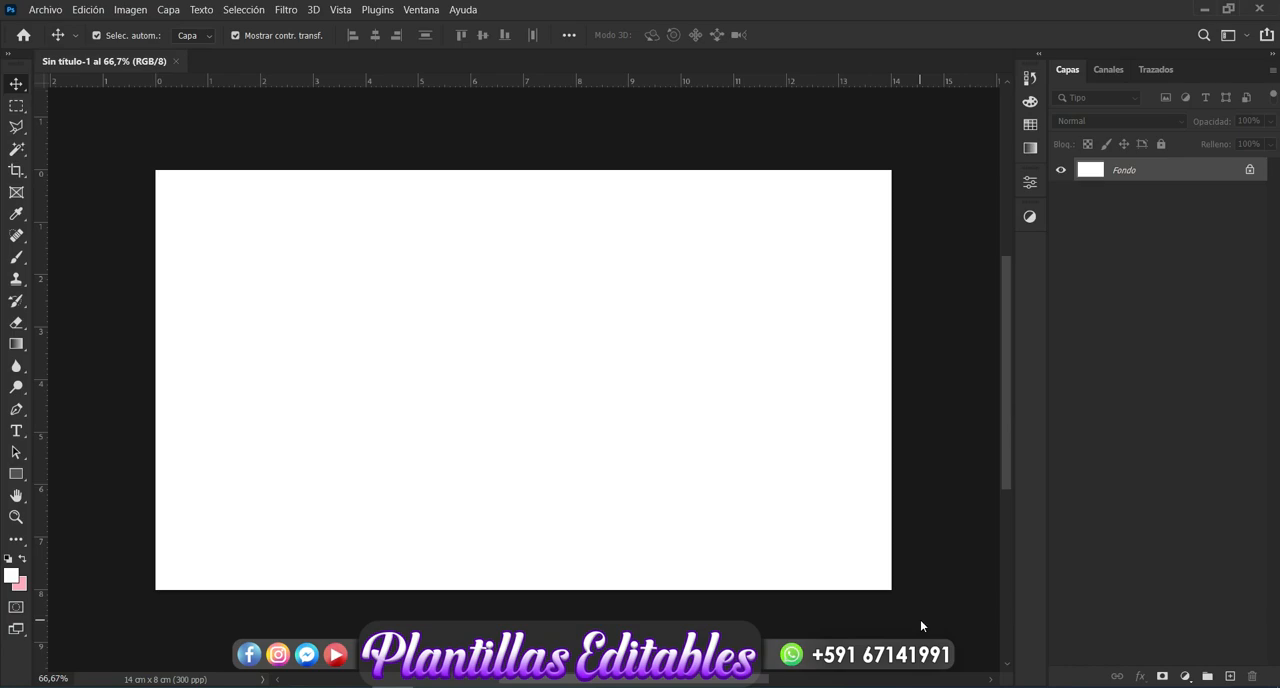
- Add the text "Love" to the canvas in black Cocogoose Regular at 68 pt
click(15, 433)
click(414, 357)
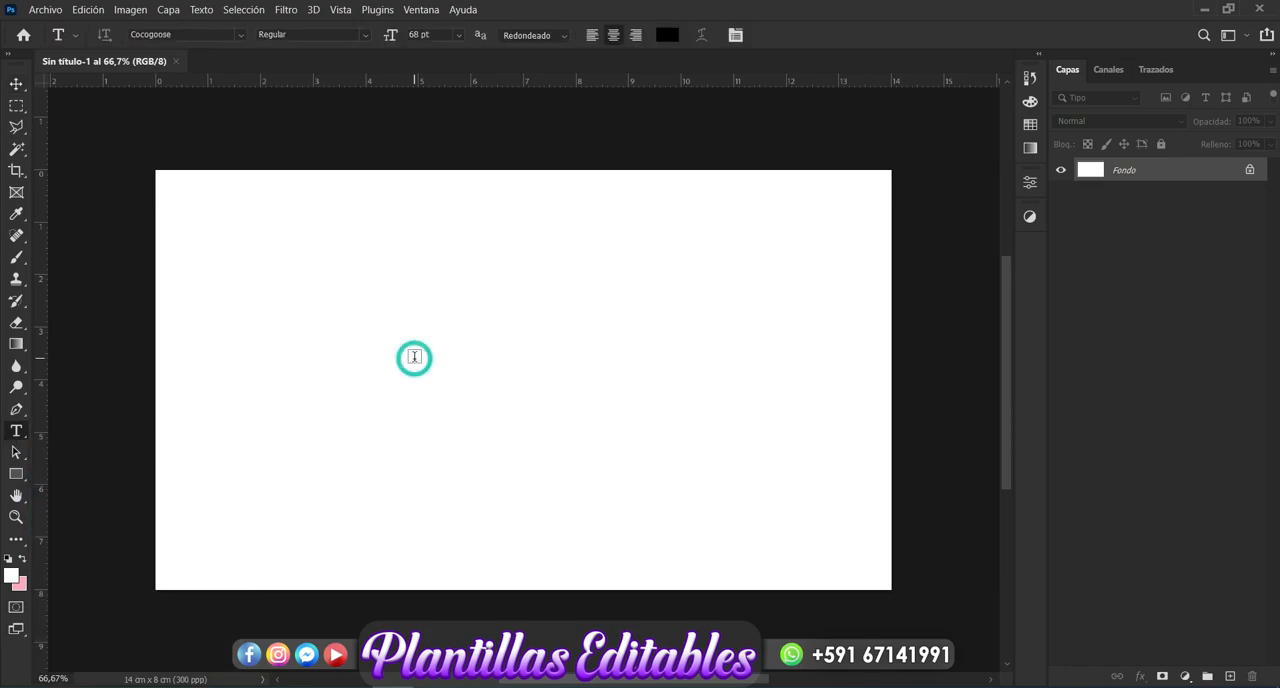
text(LOve)
key(Left)
key(Delete)
key(BackSpace)
key(BackSpace)
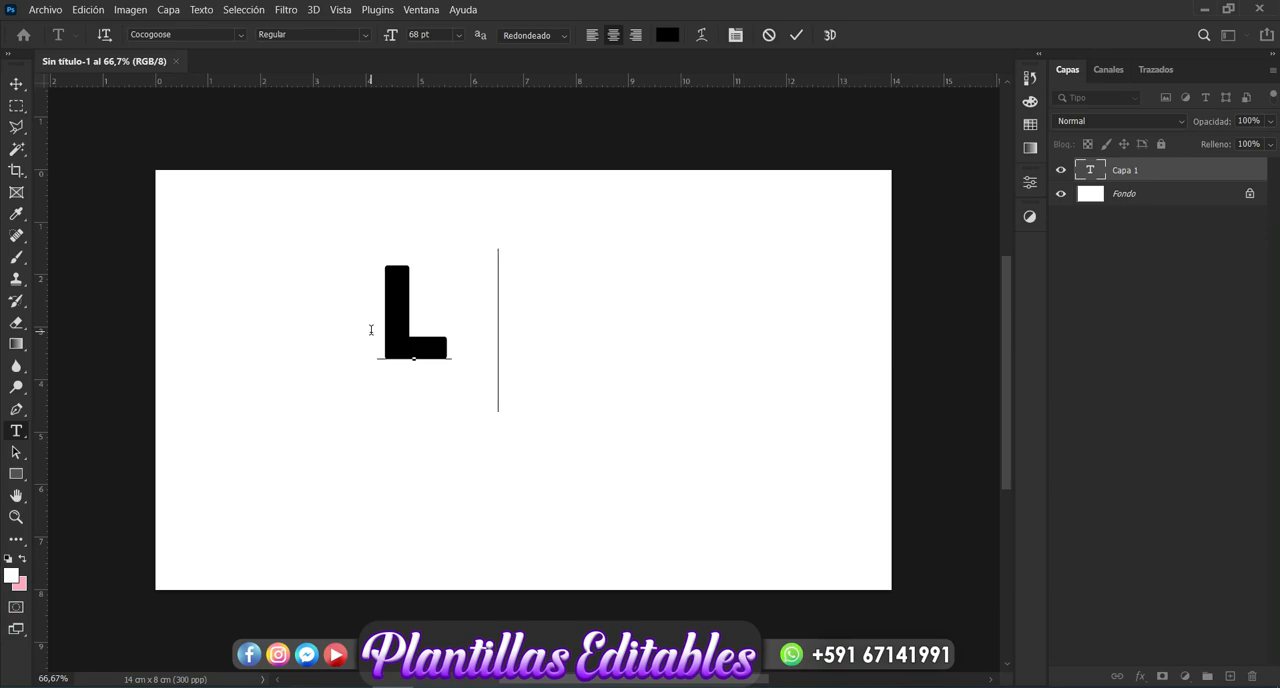
text(ove)
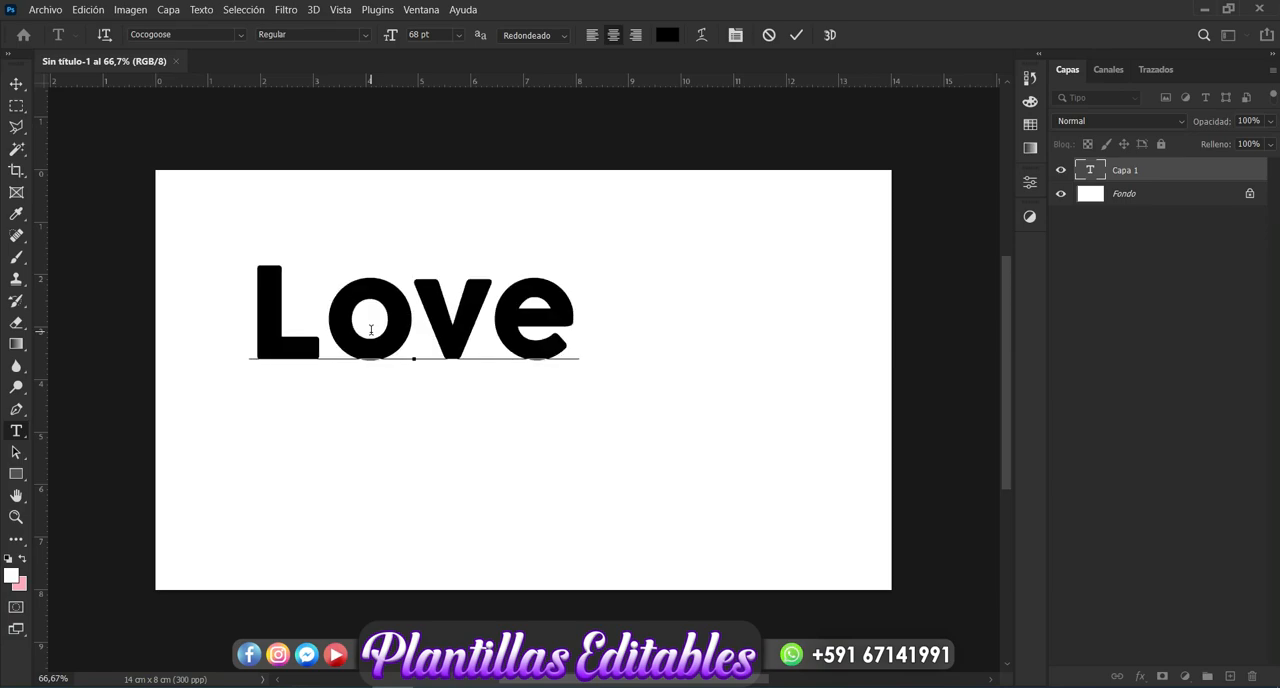
- Scale the "Love" text to about 150% and move it to the middle of the canvas
click(17, 83)
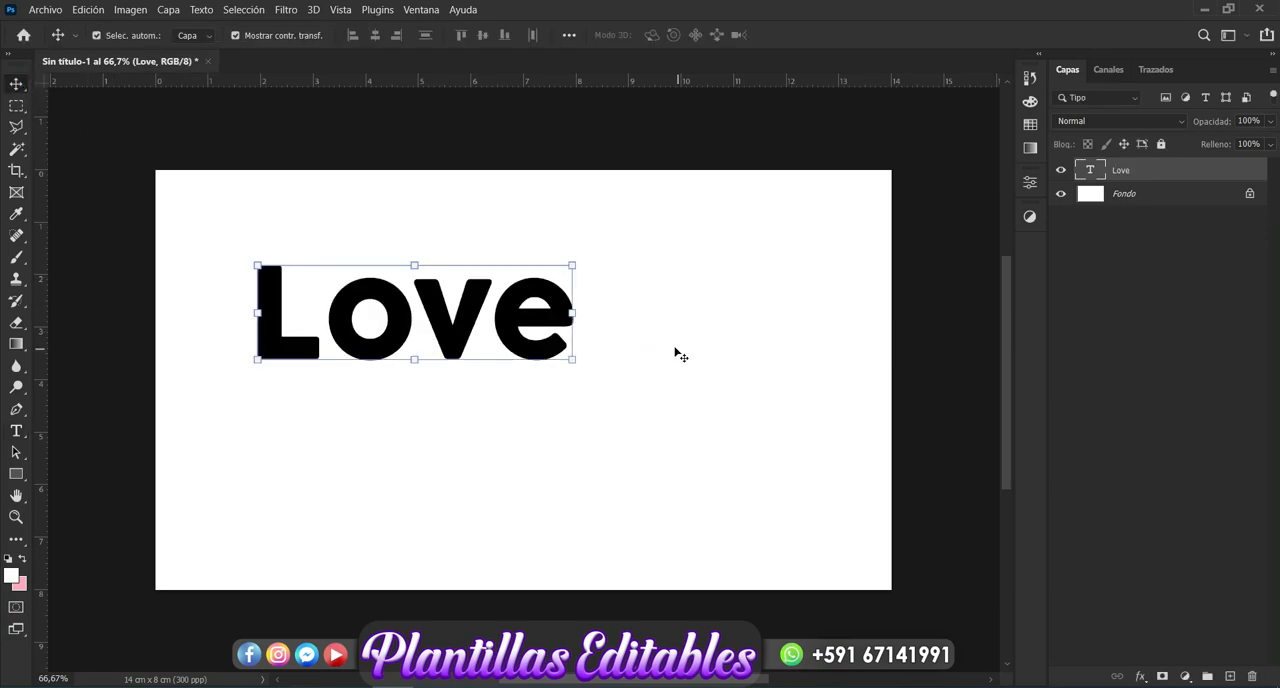
click(573, 313)
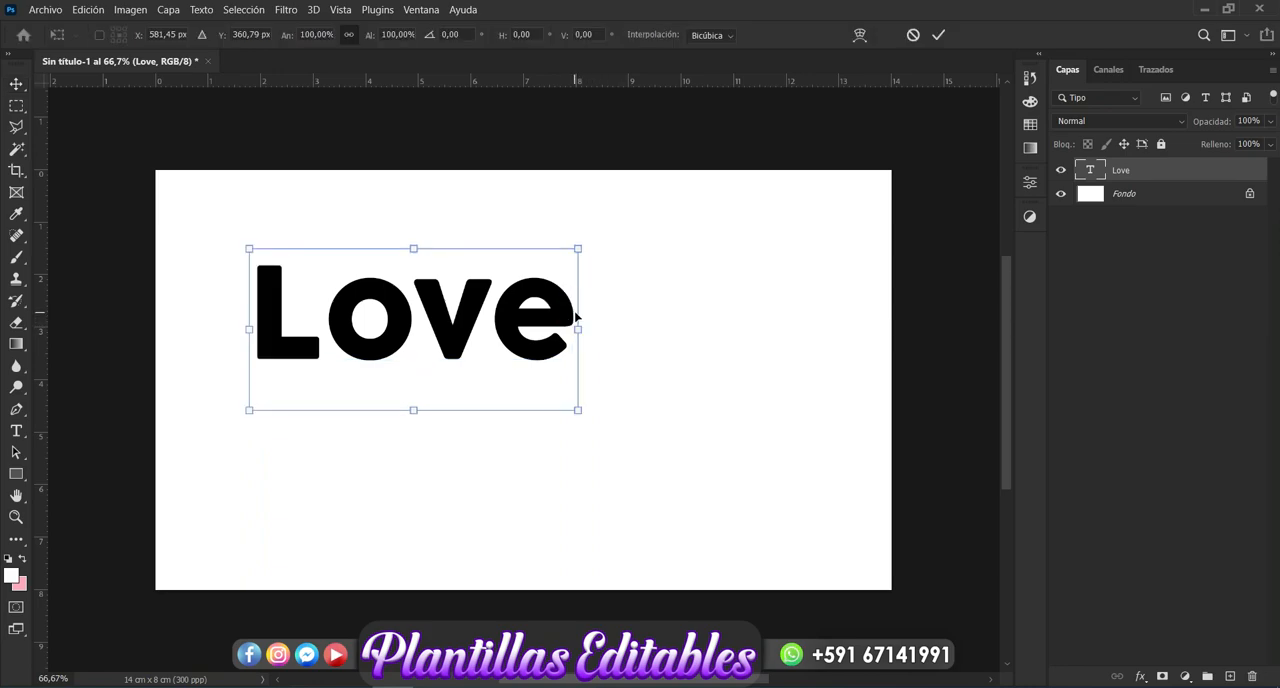
drag(578, 322, 718, 423)
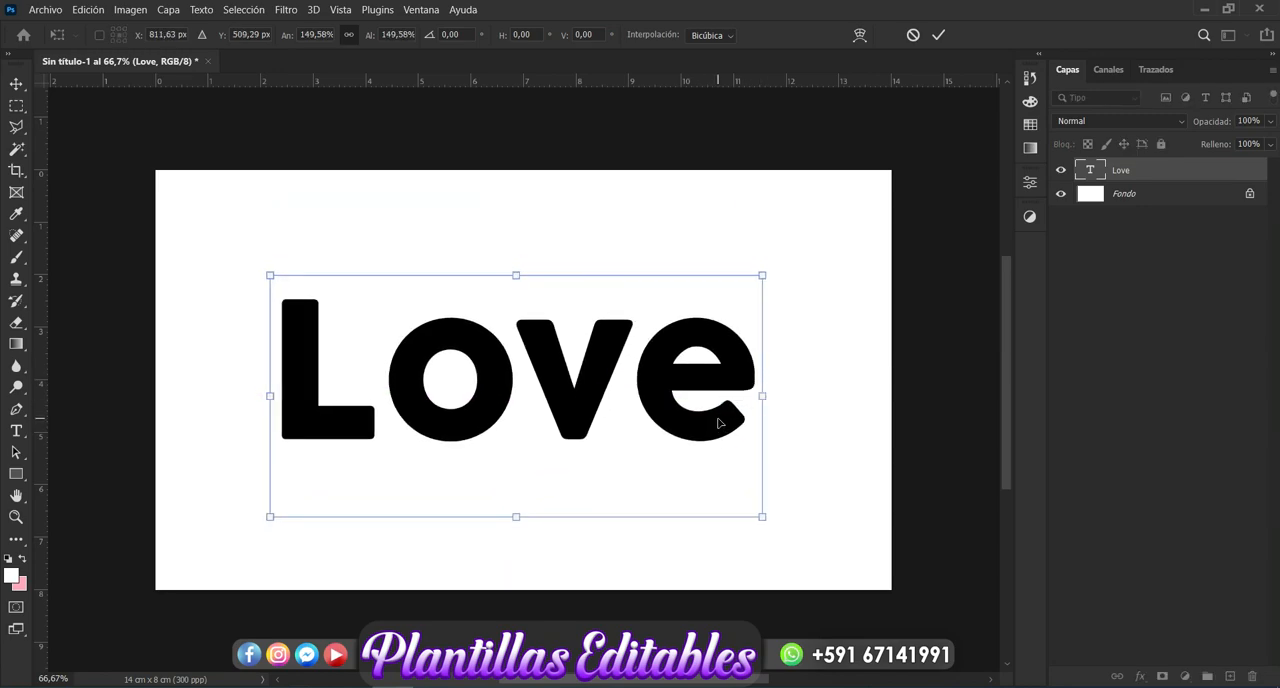
key(Return)
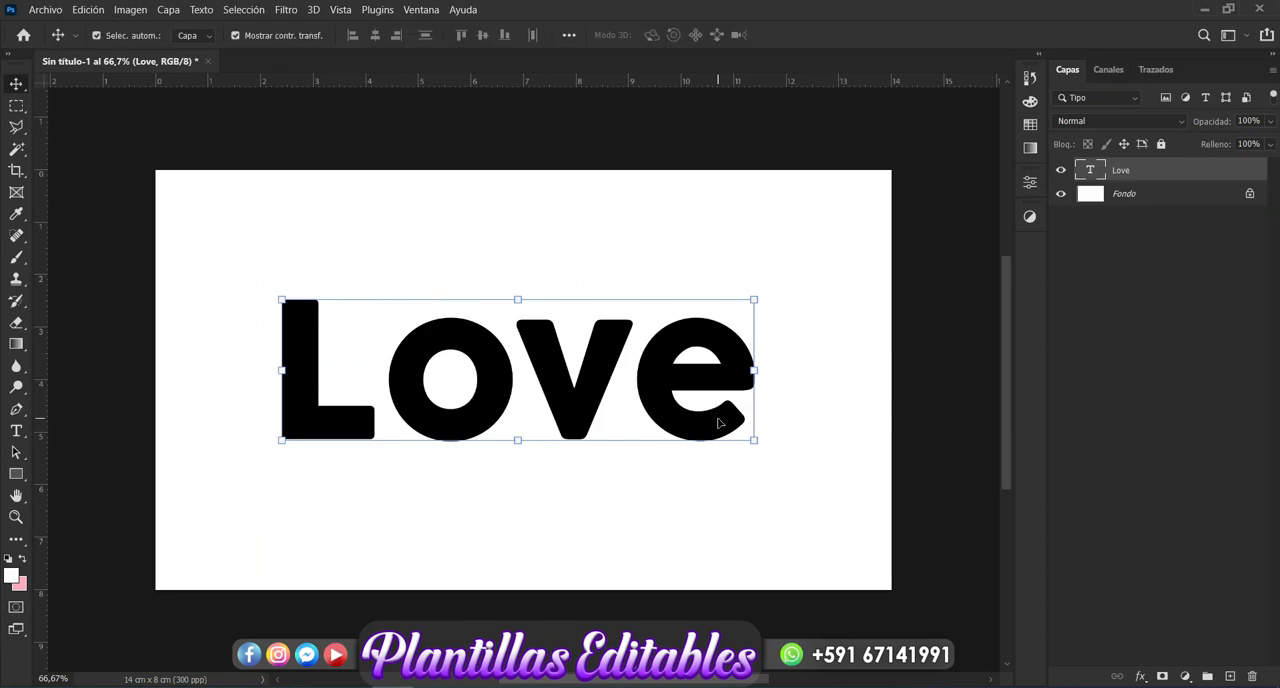
click(1158, 403)
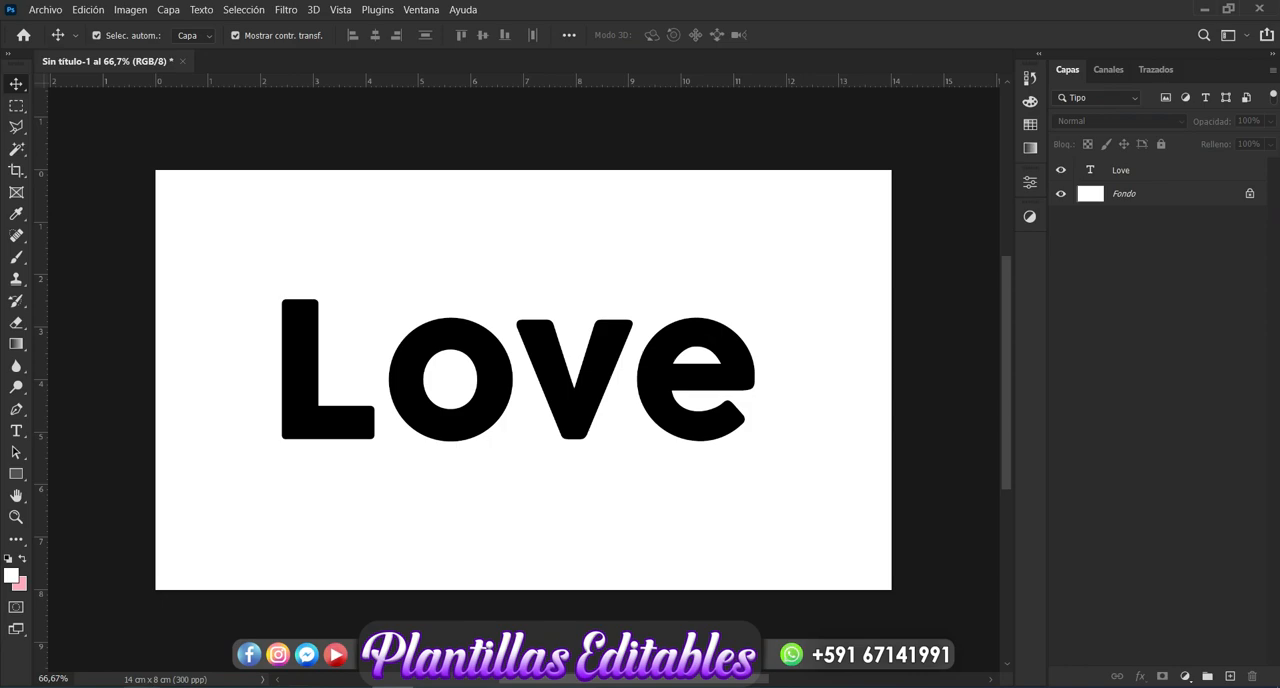
mouse_move(142, 687)
click(268, 625)
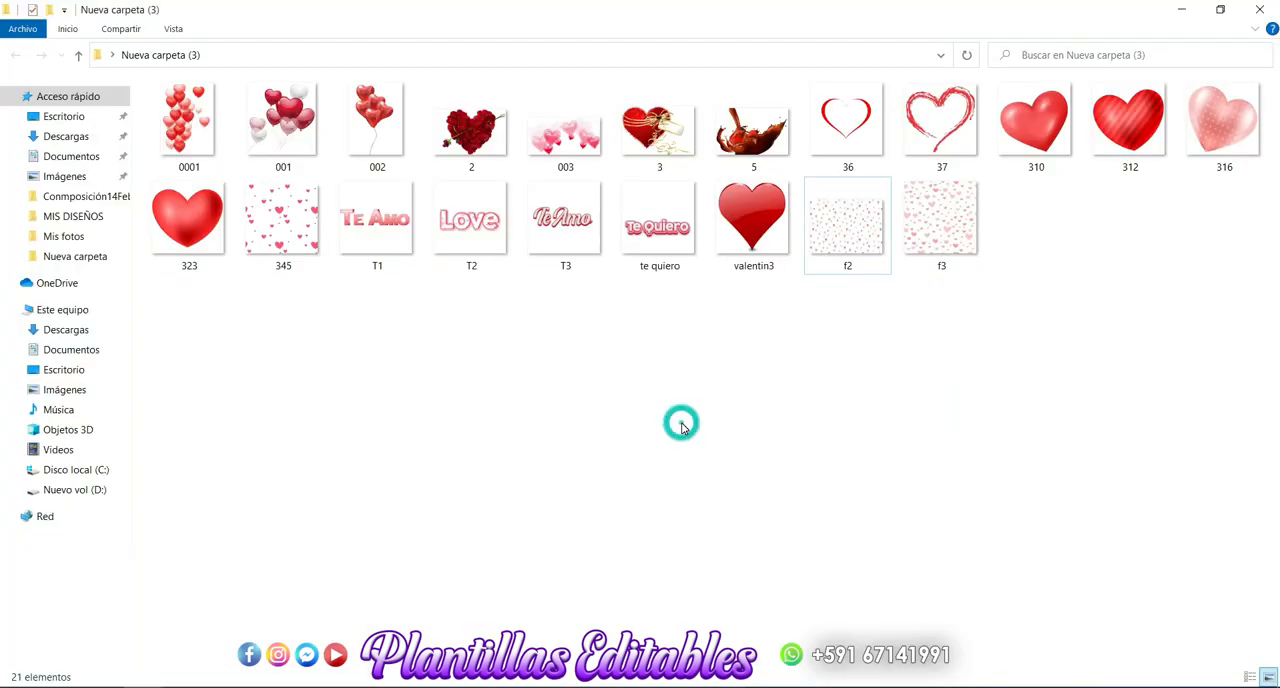
drag(948, 232, 487, 397)
click(673, 290)
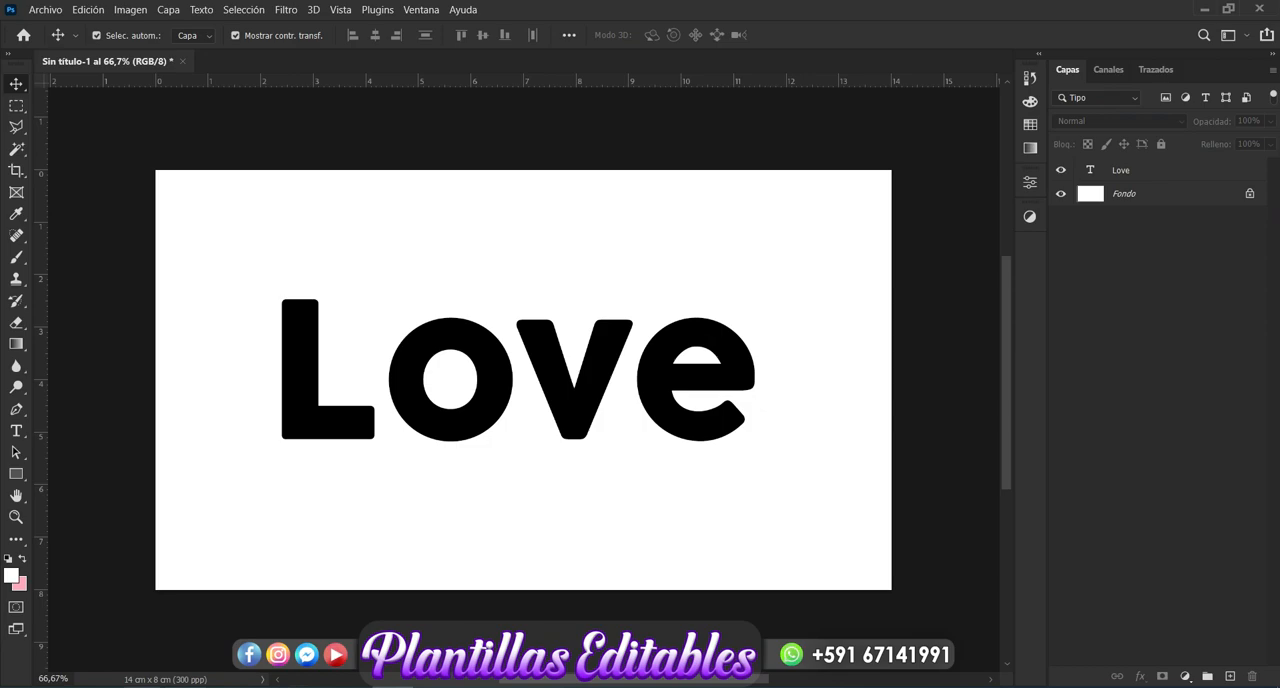
- Place the f2 heart pattern image from the Nueva carpeta (3) folder into the document above the "Love" text
mouse_move(180, 687)
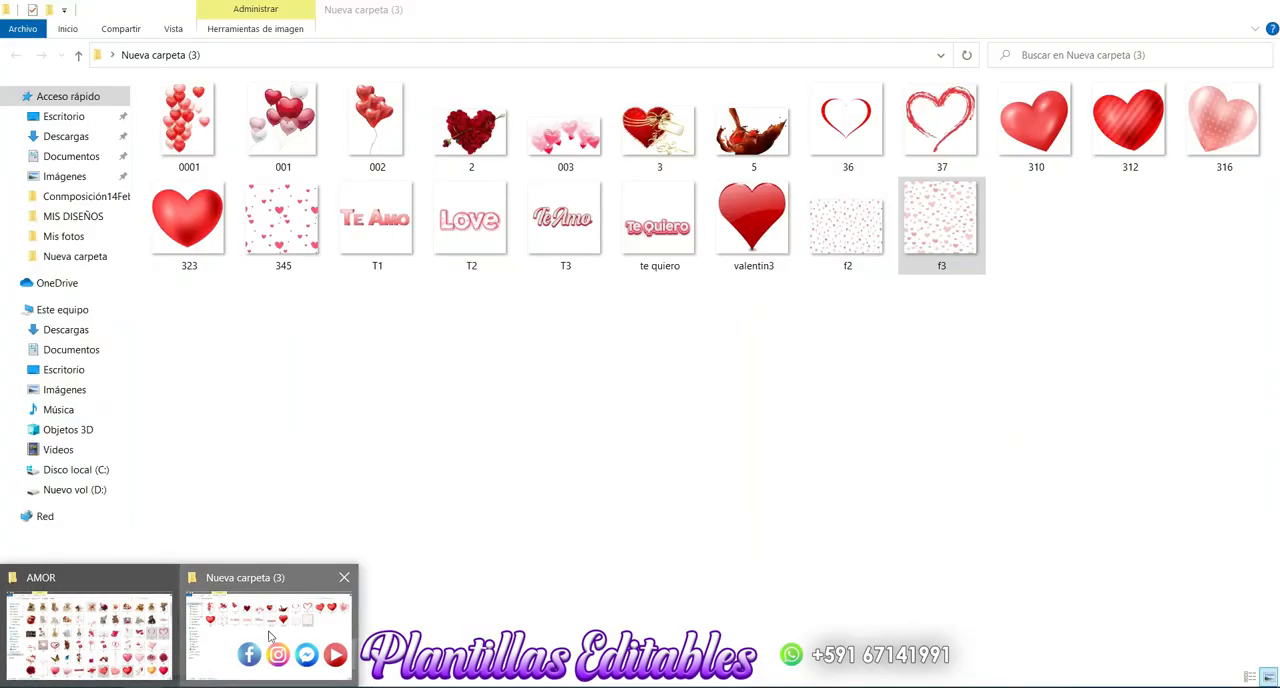
click(268, 635)
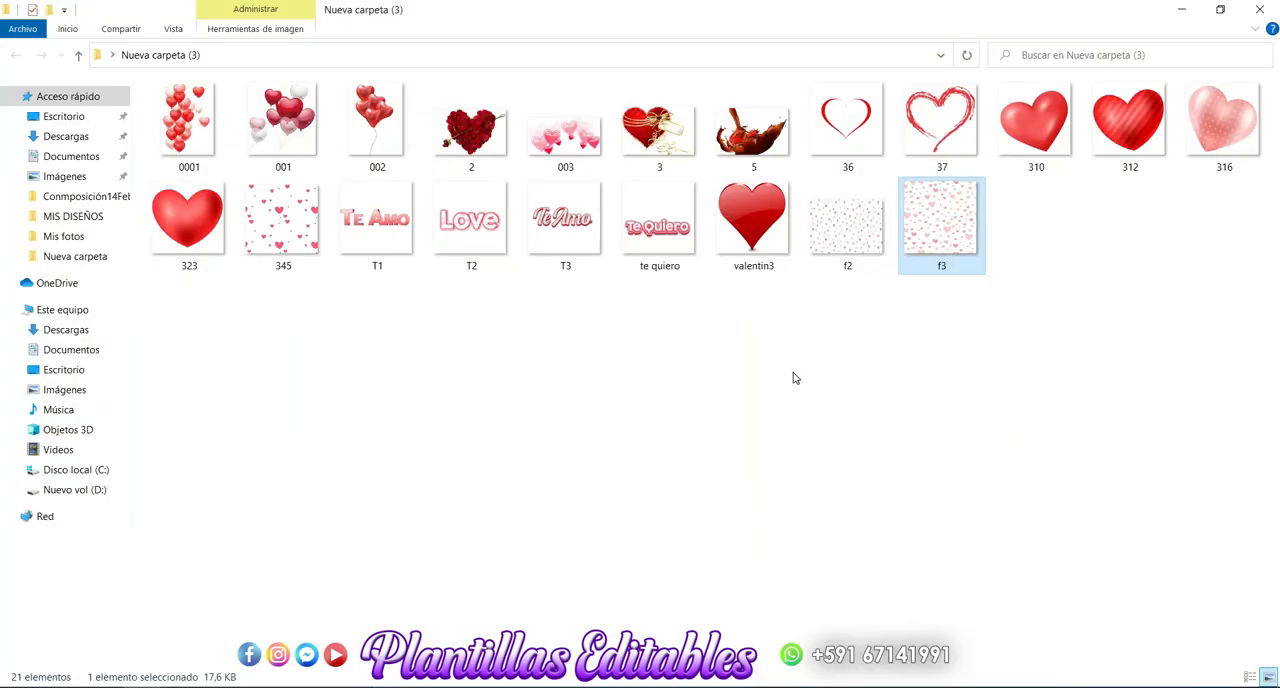
drag(855, 219, 443, 450)
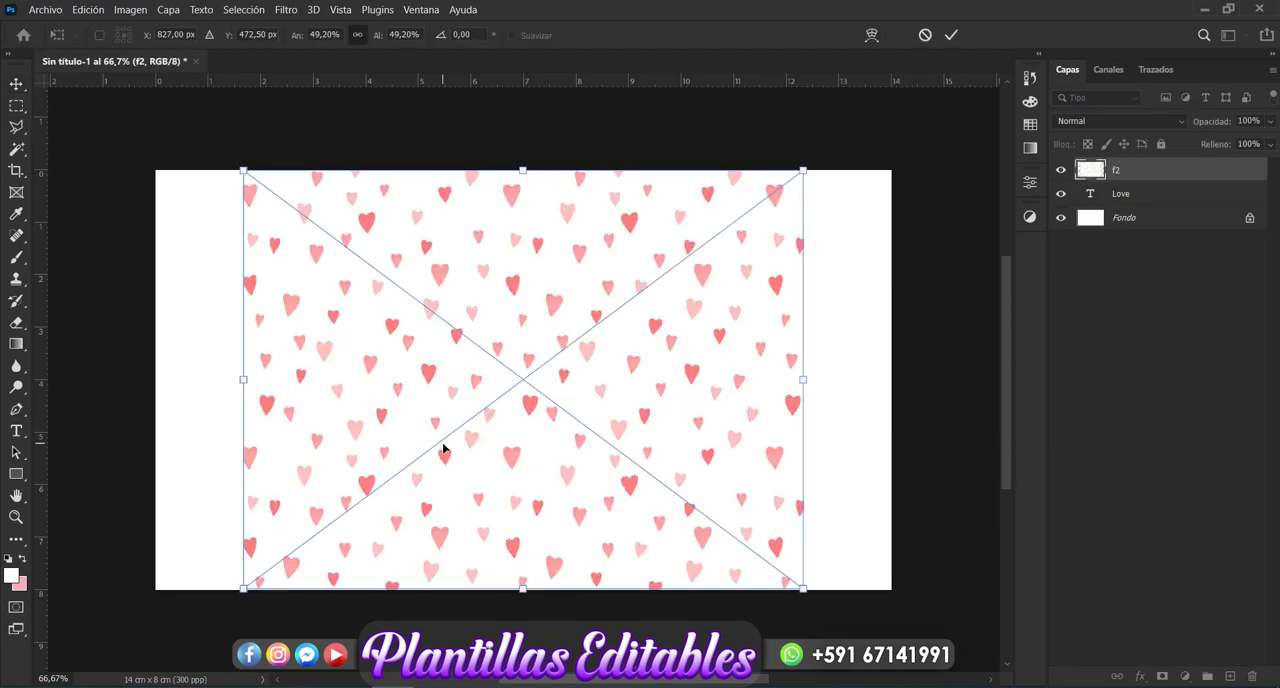
key(Return)
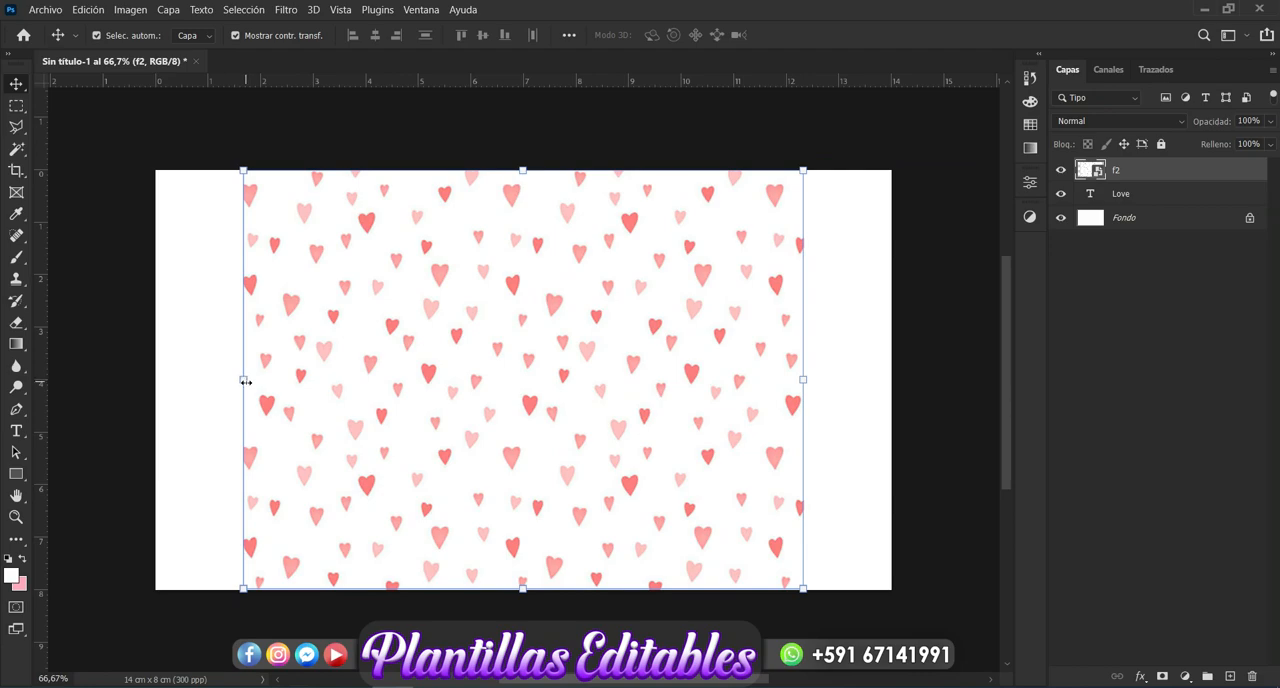
- Enlarge the f2 heart pattern to about 54.5% so it covers the text, and clip it to the "Love" layer
drag(245, 382, 210, 386)
drag(803, 379, 829, 378)
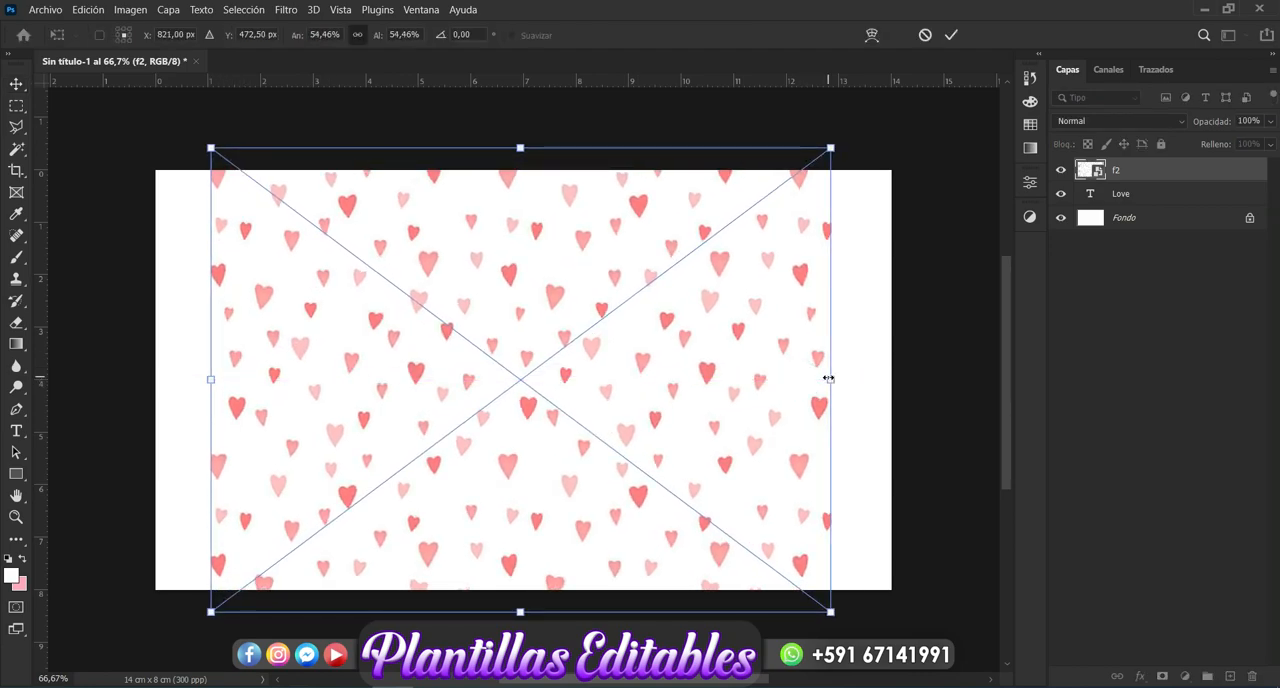
key(Return)
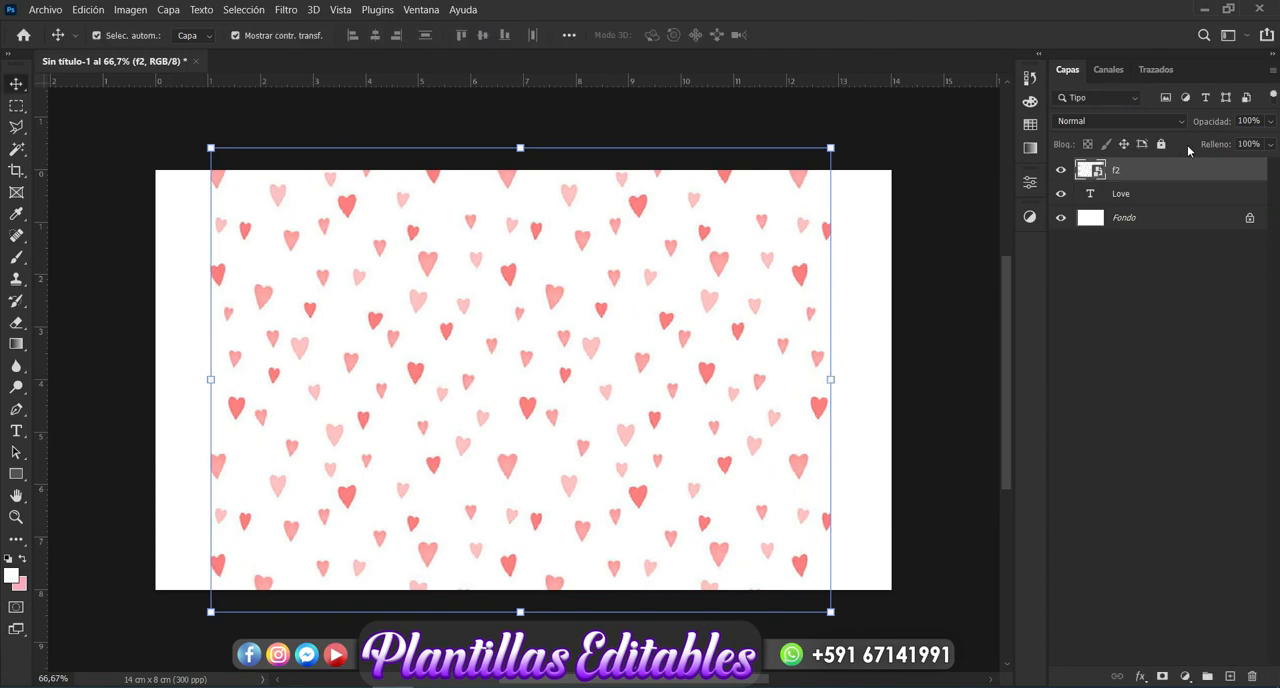
right_click(1150, 175)
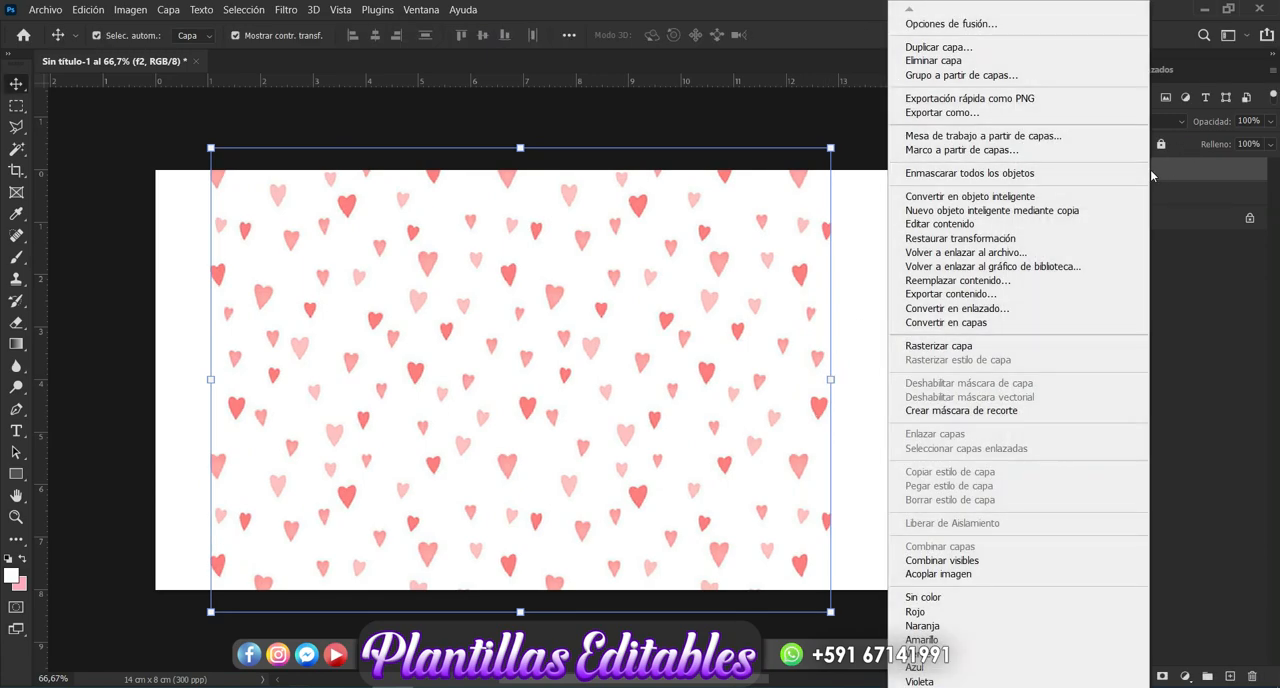
click(1005, 413)
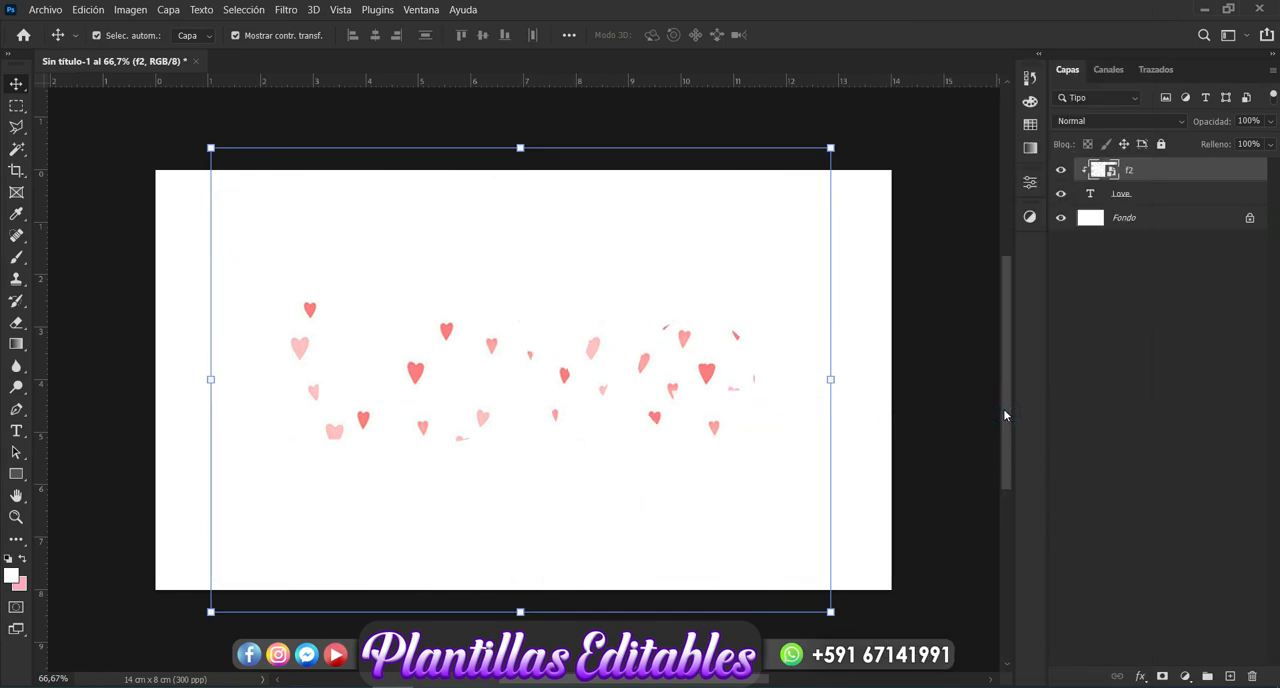
- Add a 7 px outside Stroke effect to the "Love" text layer in pink #c6748a
click(1147, 196)
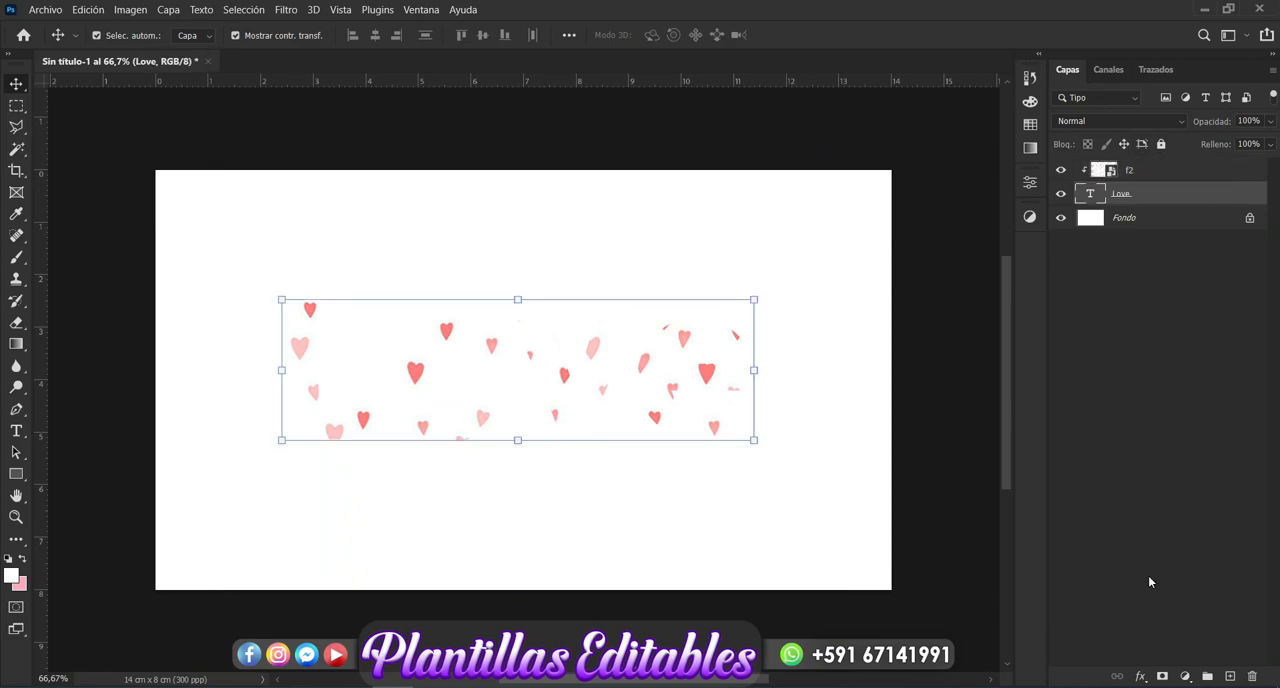
click(1140, 677)
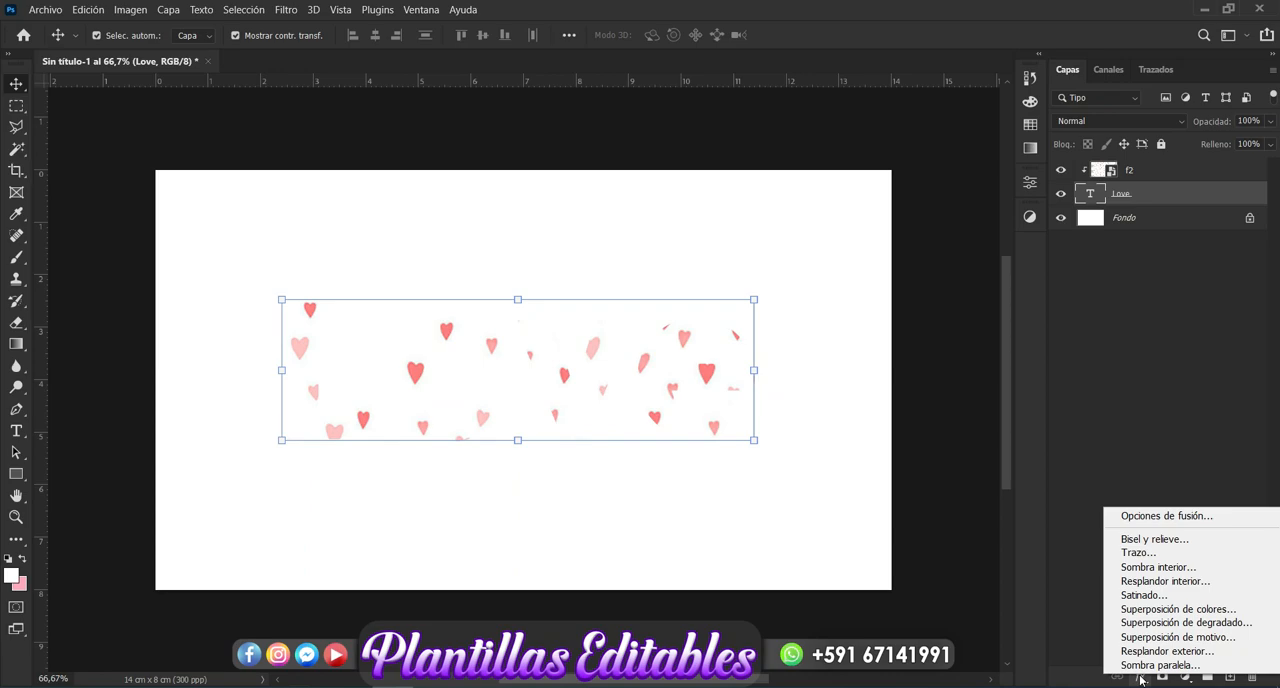
click(1140, 554)
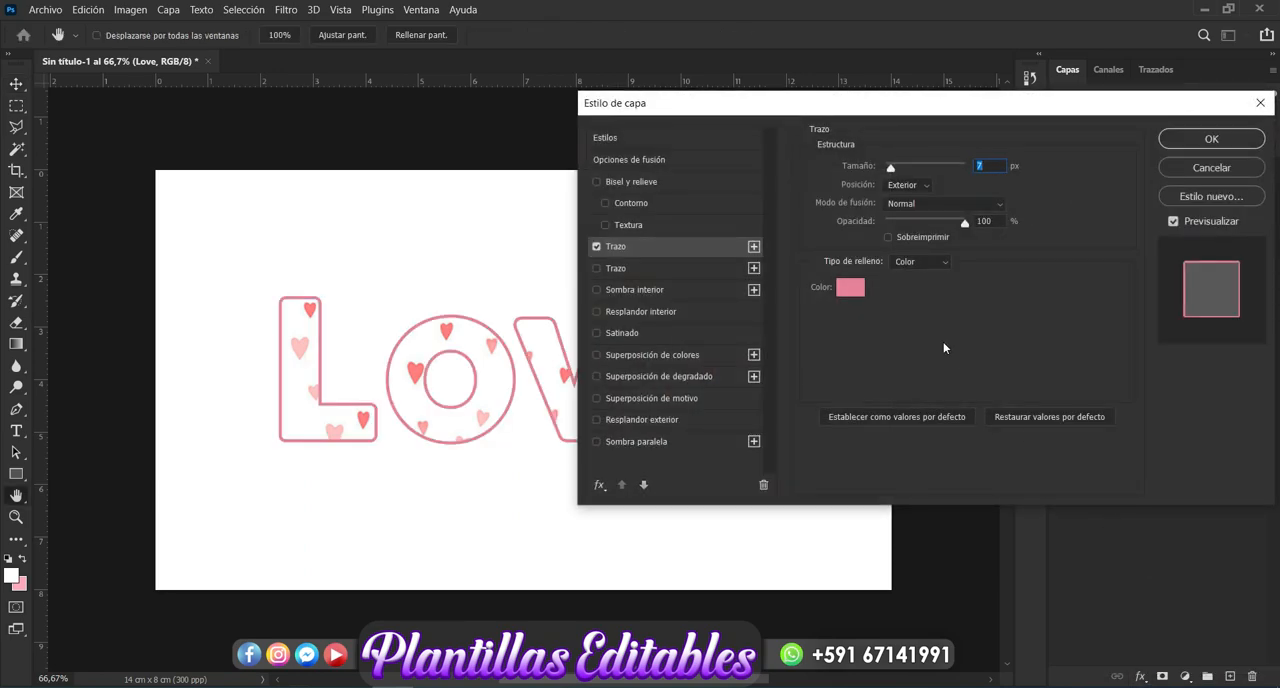
click(849, 292)
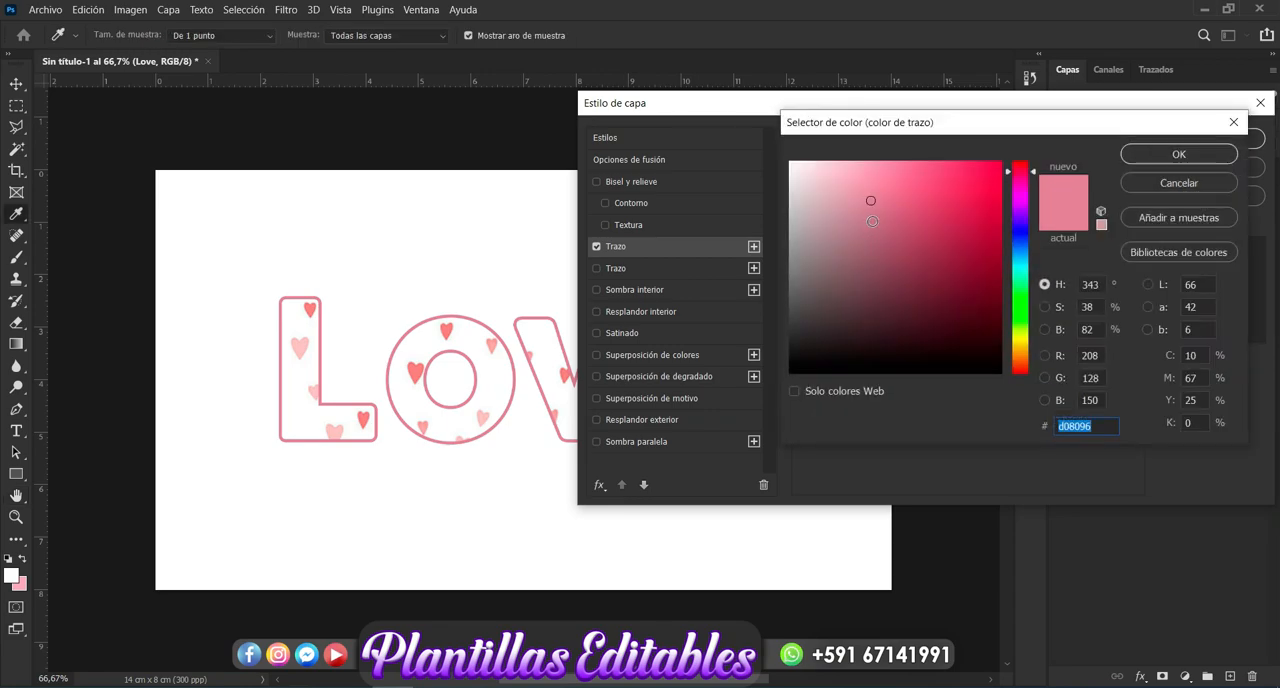
click(874, 208)
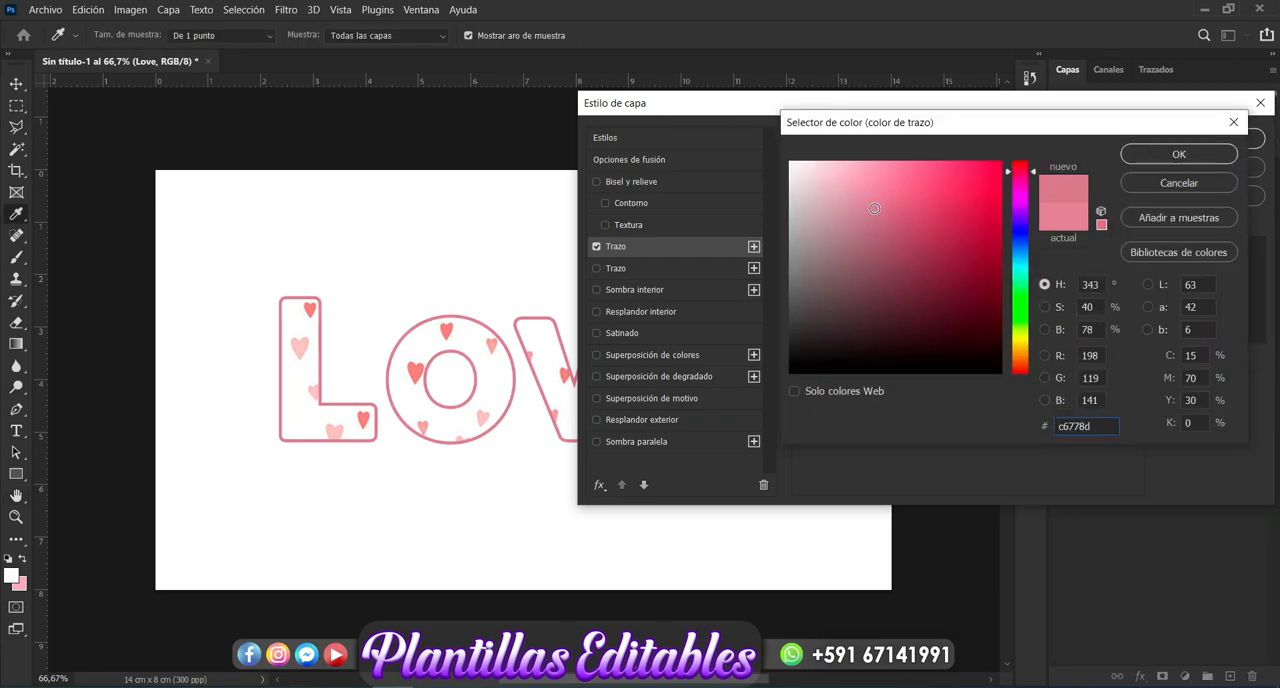
click(877, 208)
click(1177, 156)
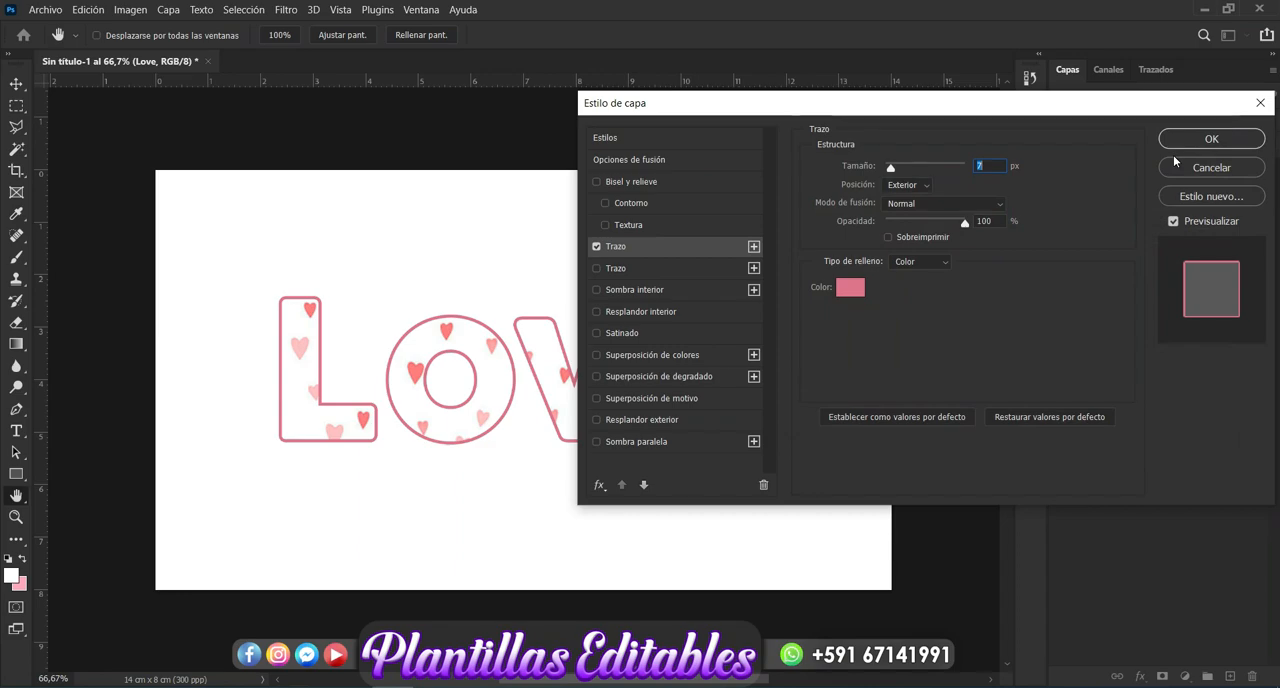
- Add an Inner Shadow to the "Love" layer in a more saturated pink, with its distance set to 18 px
click(663, 291)
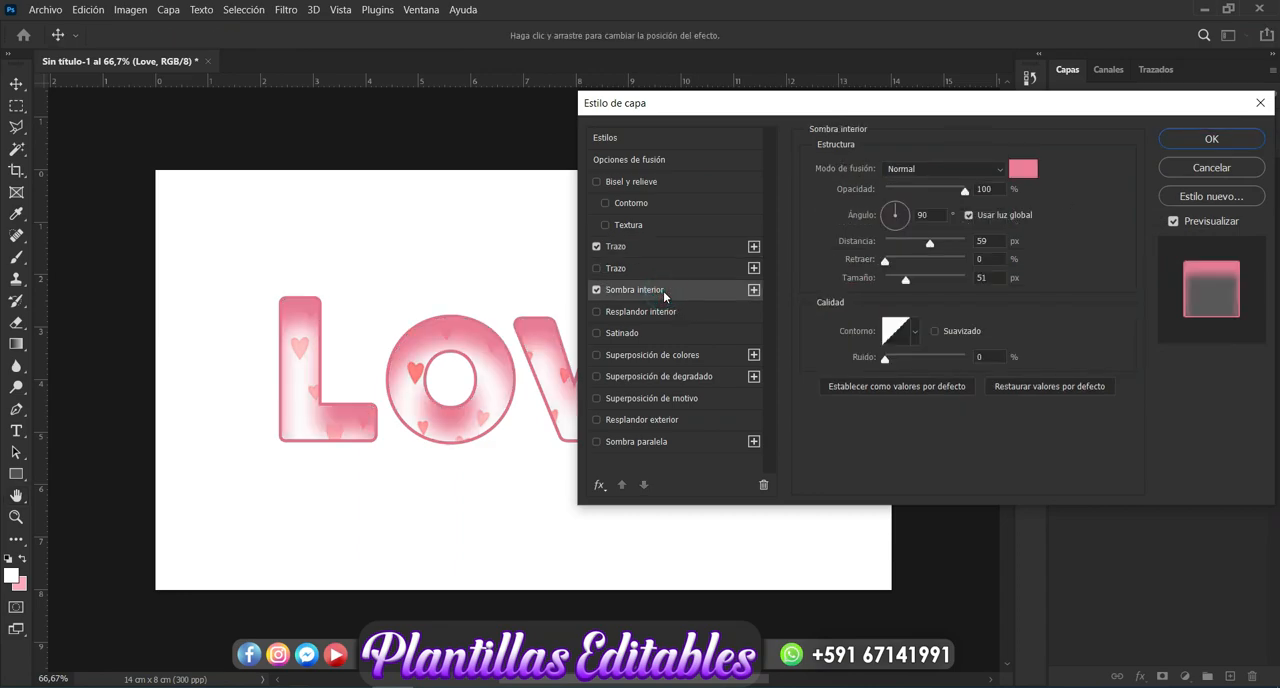
click(1023, 168)
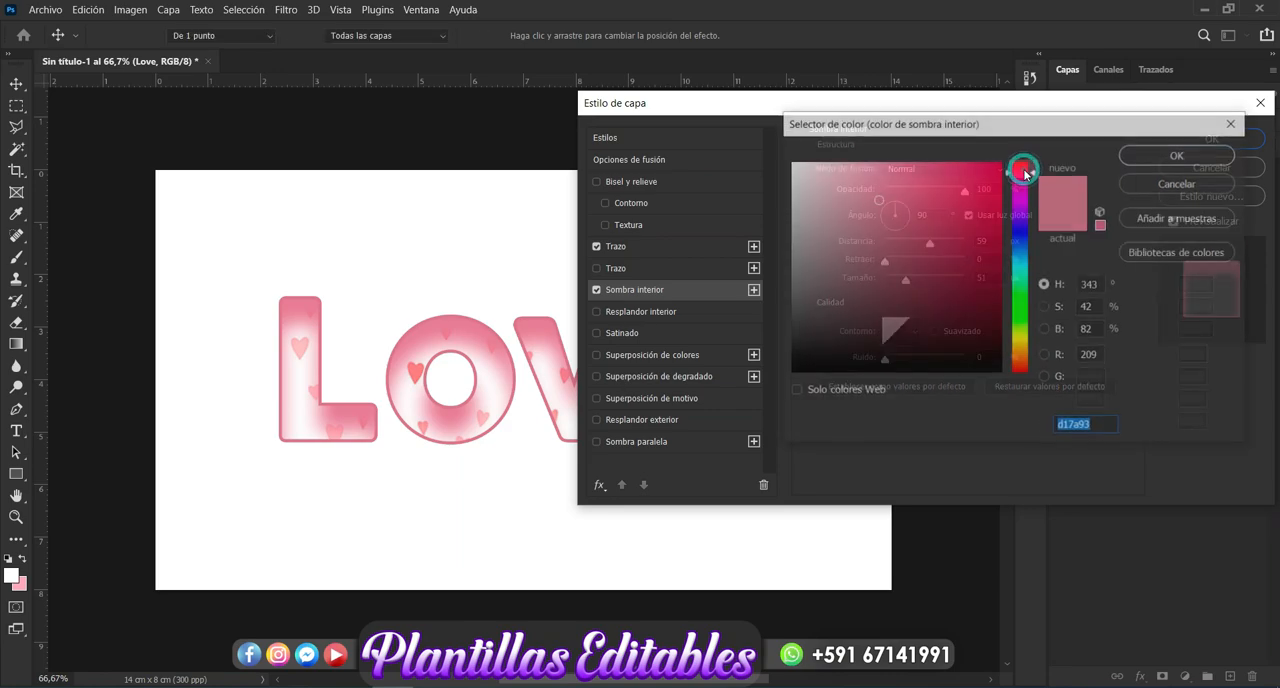
click(891, 207)
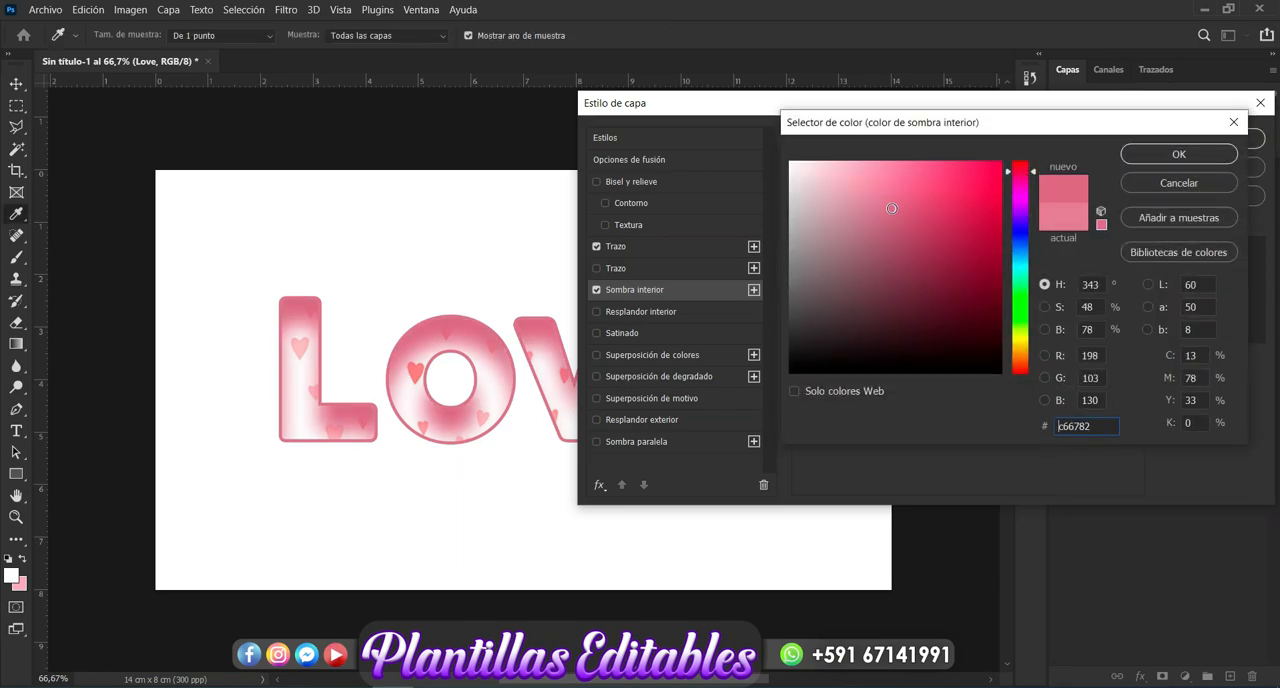
click(897, 215)
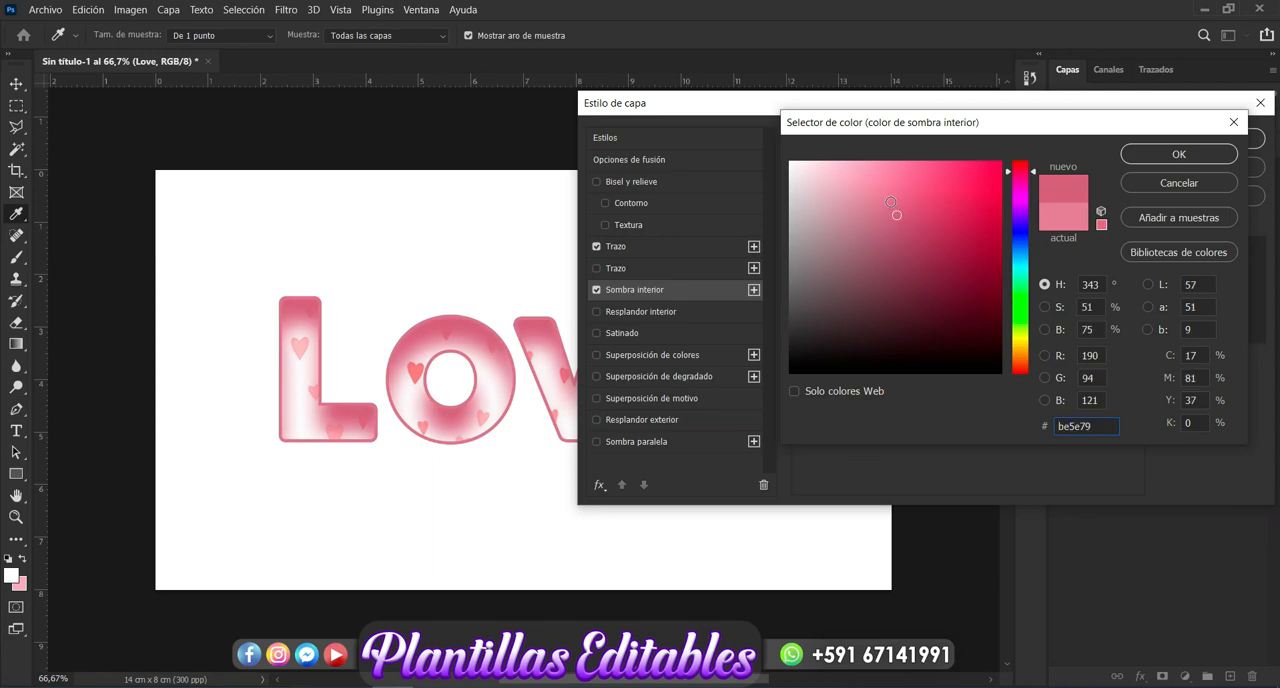
click(891, 200)
click(898, 201)
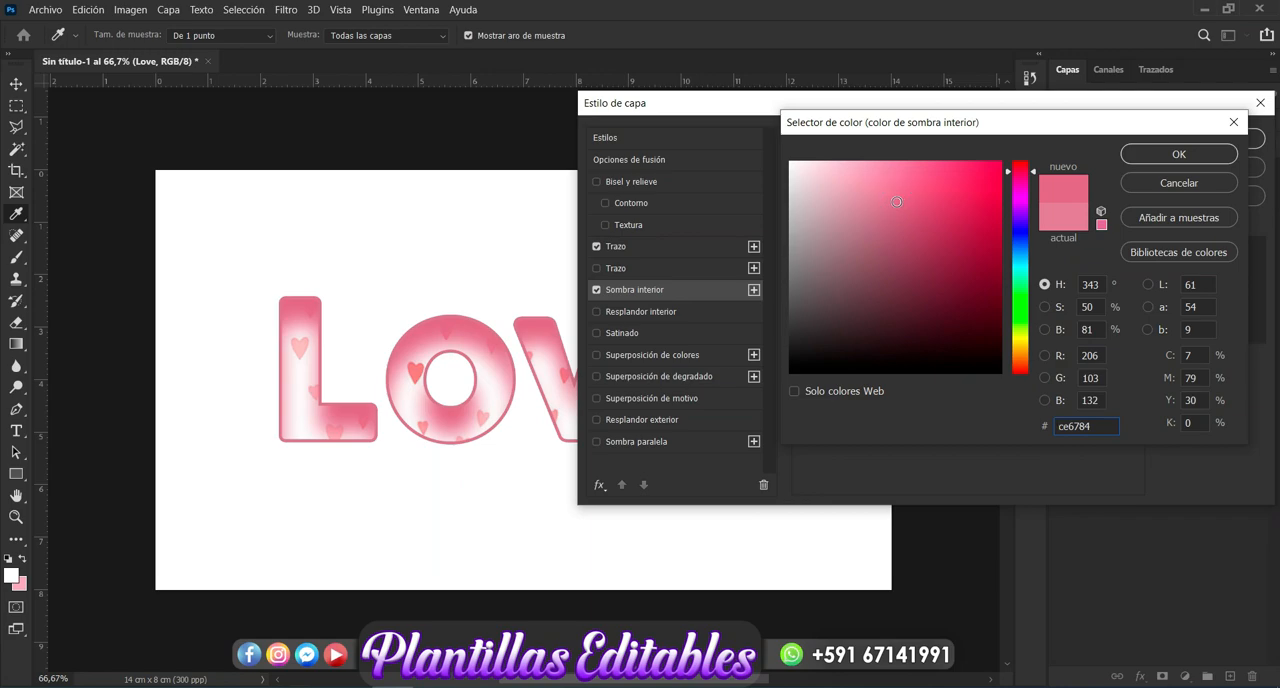
click(901, 200)
click(1193, 156)
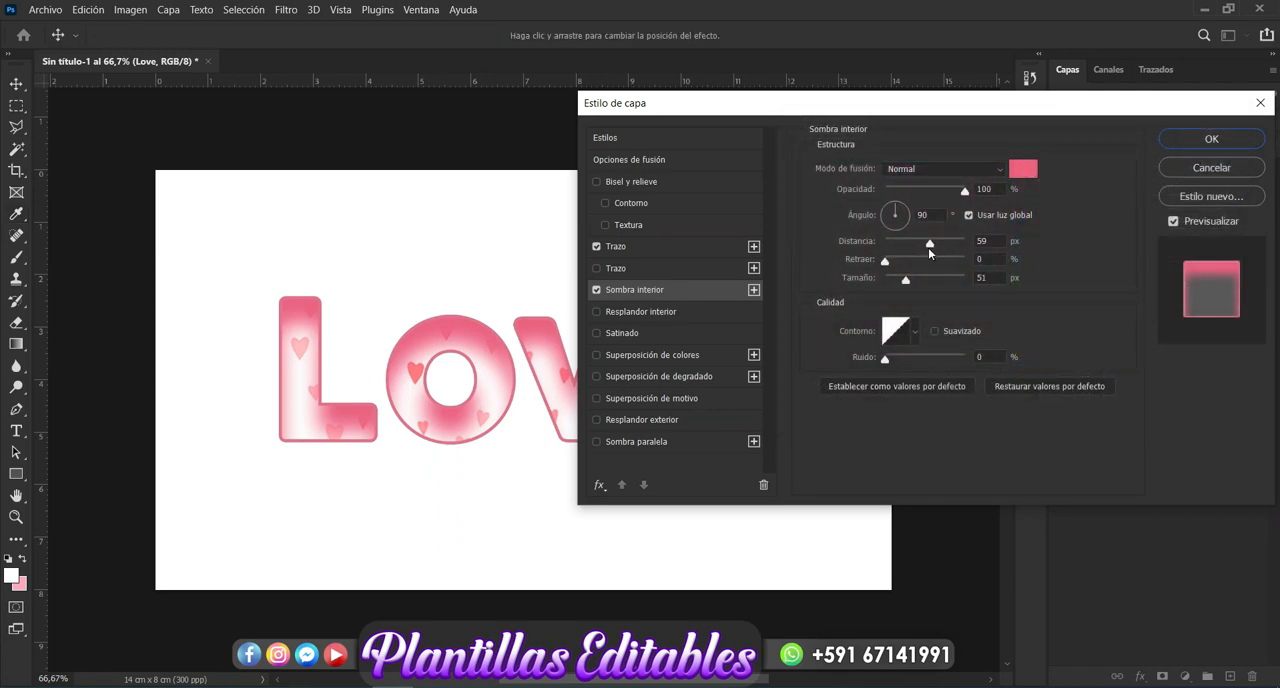
drag(928, 250, 901, 252)
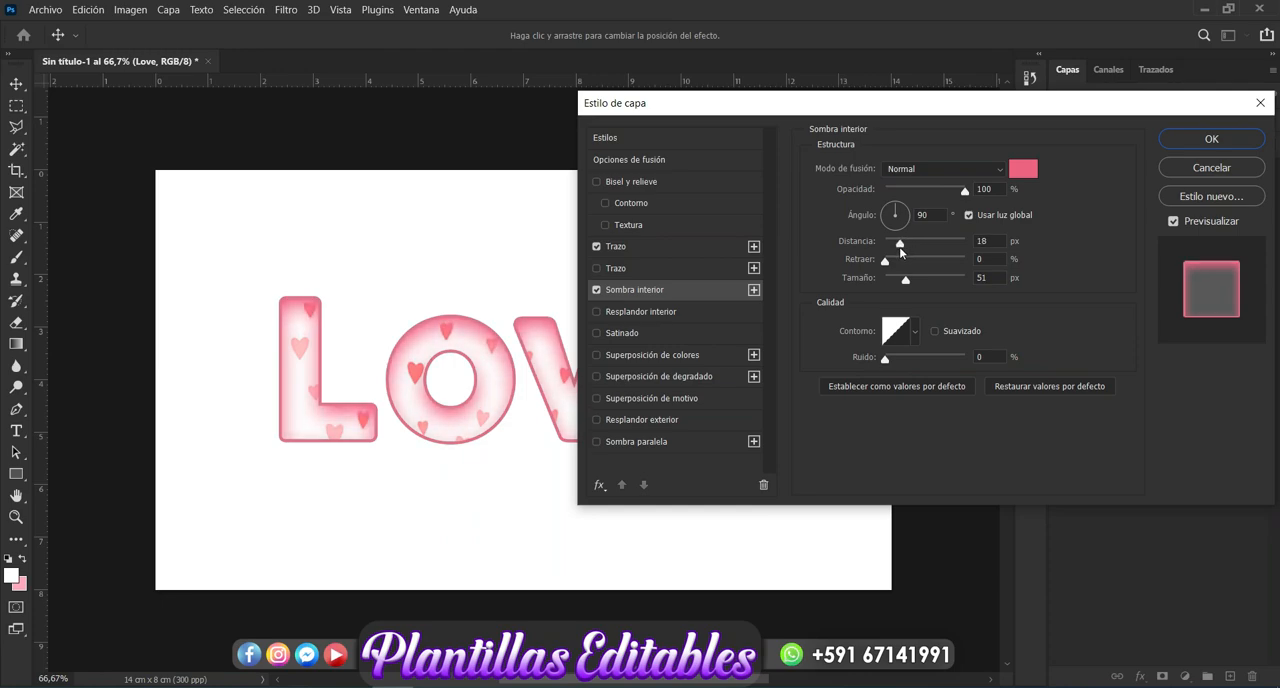
- Set the Inner Shadow's size to 32 px and its choke to 12%, and apply the layer style
drag(905, 279, 901, 285)
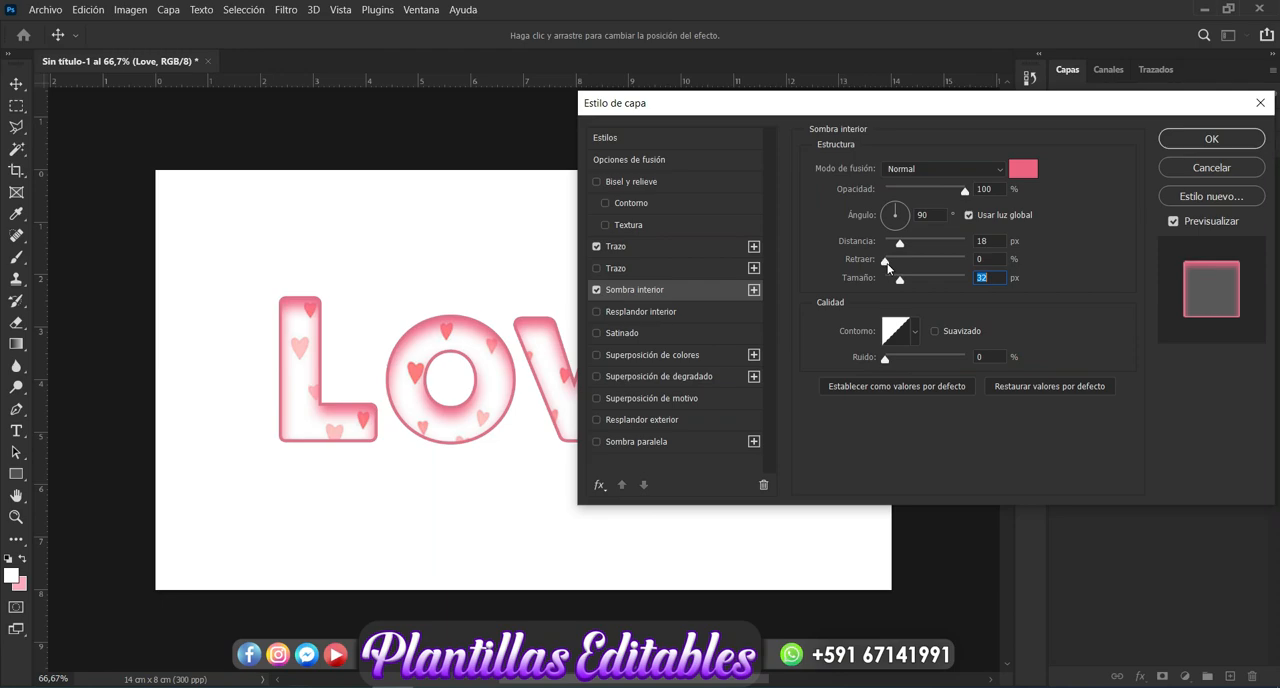
drag(887, 264, 896, 266)
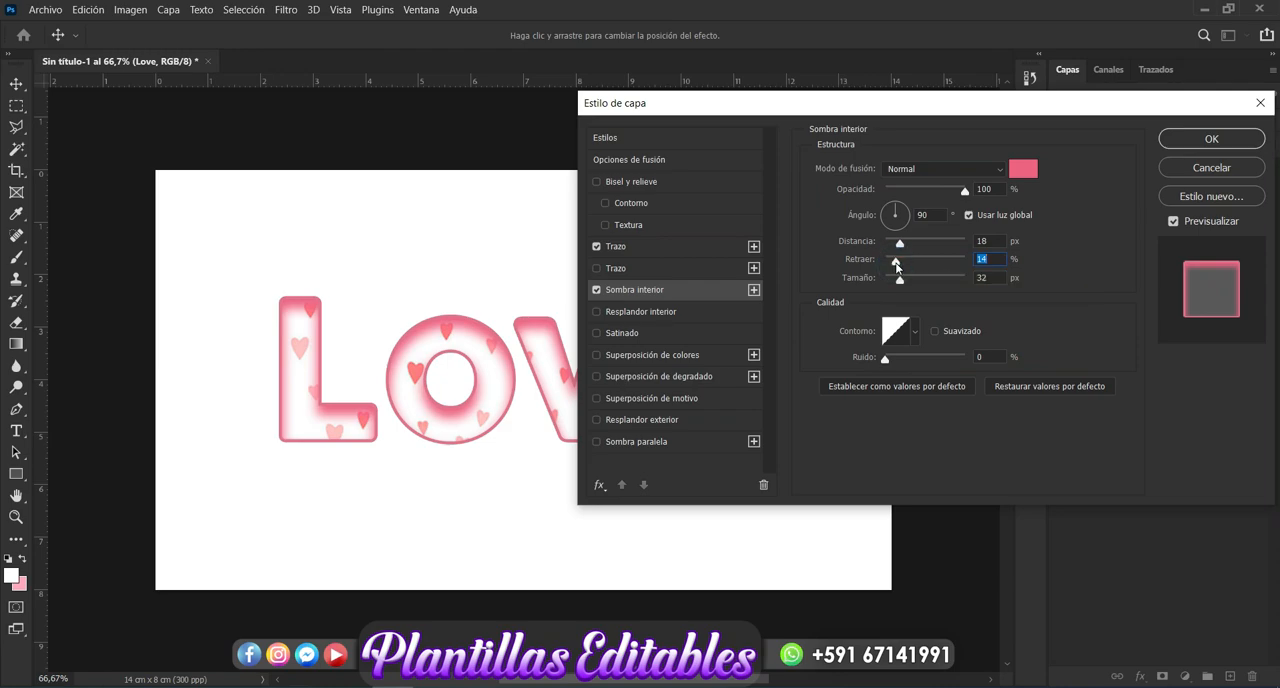
text(12)
click(1220, 143)
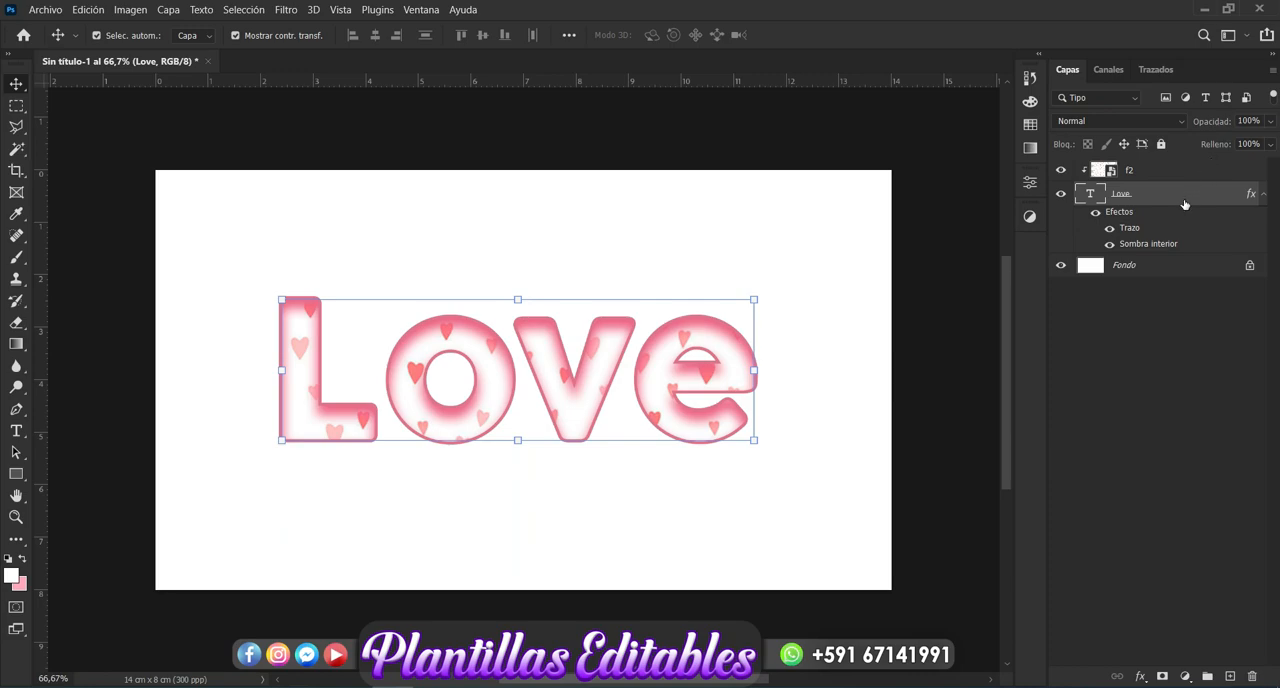
- Duplicate the "Love" text layer and disable the Inner Shadow on the lower, original "Love" layer
key(ctrl+j)
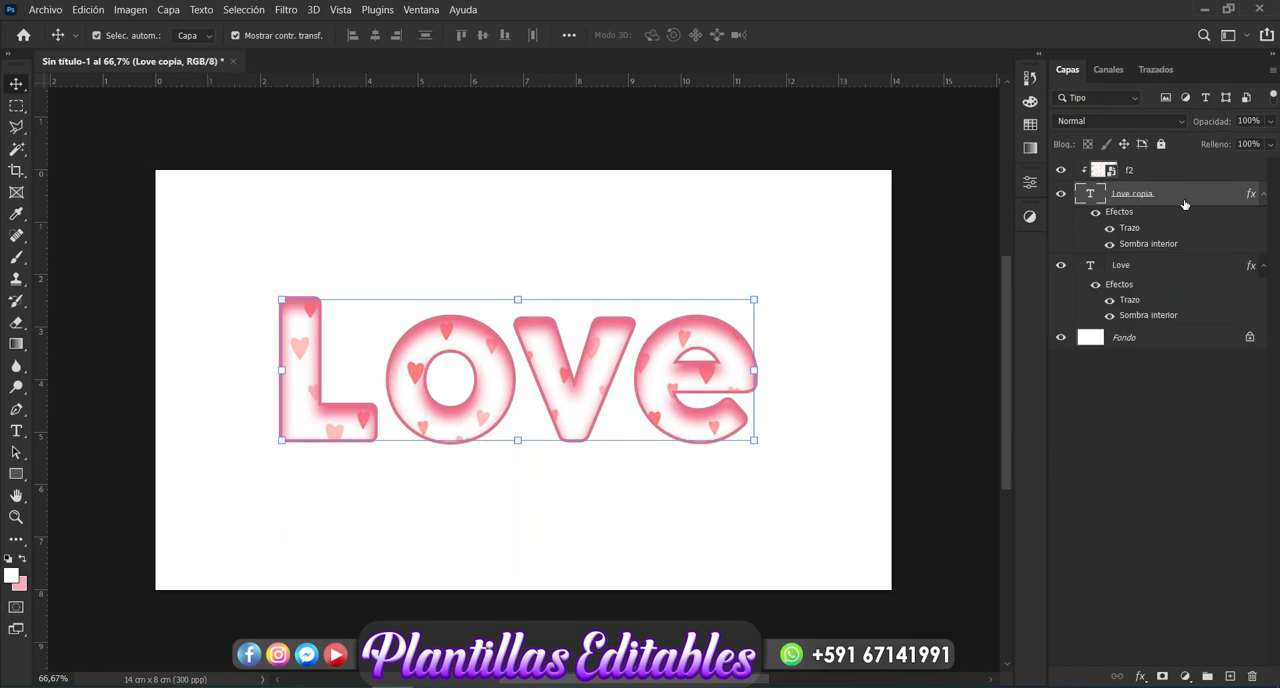
click(1137, 274)
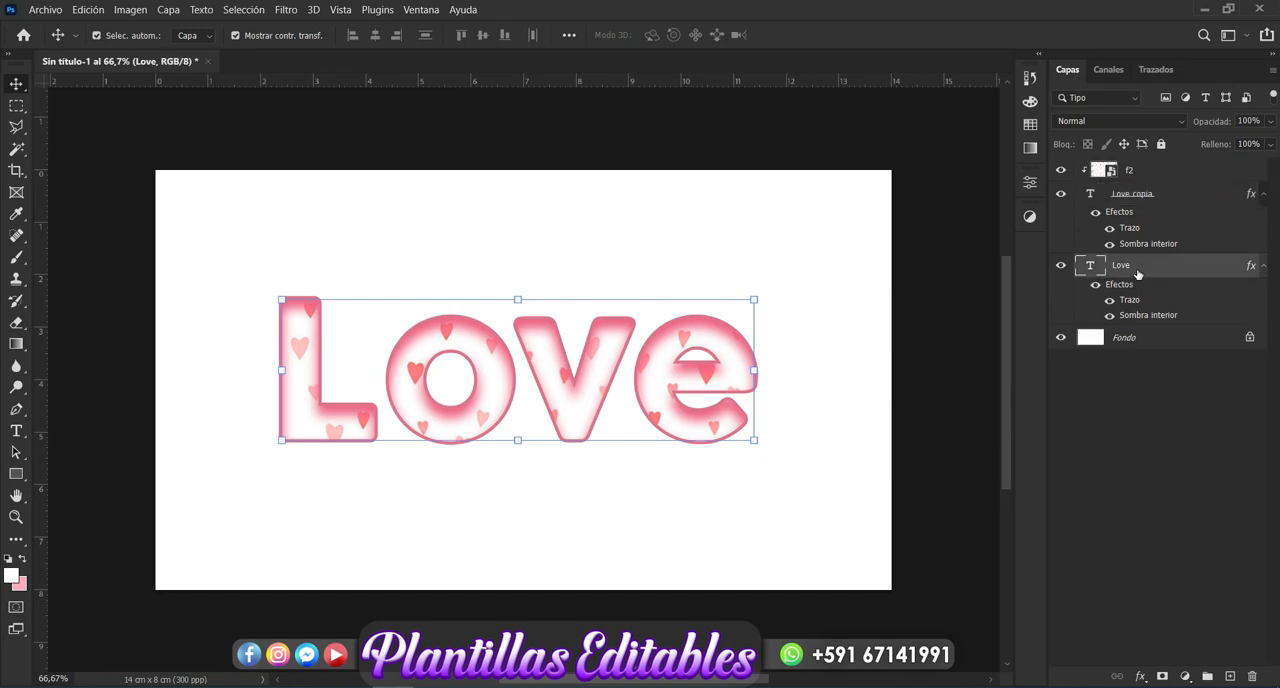
click(1141, 677)
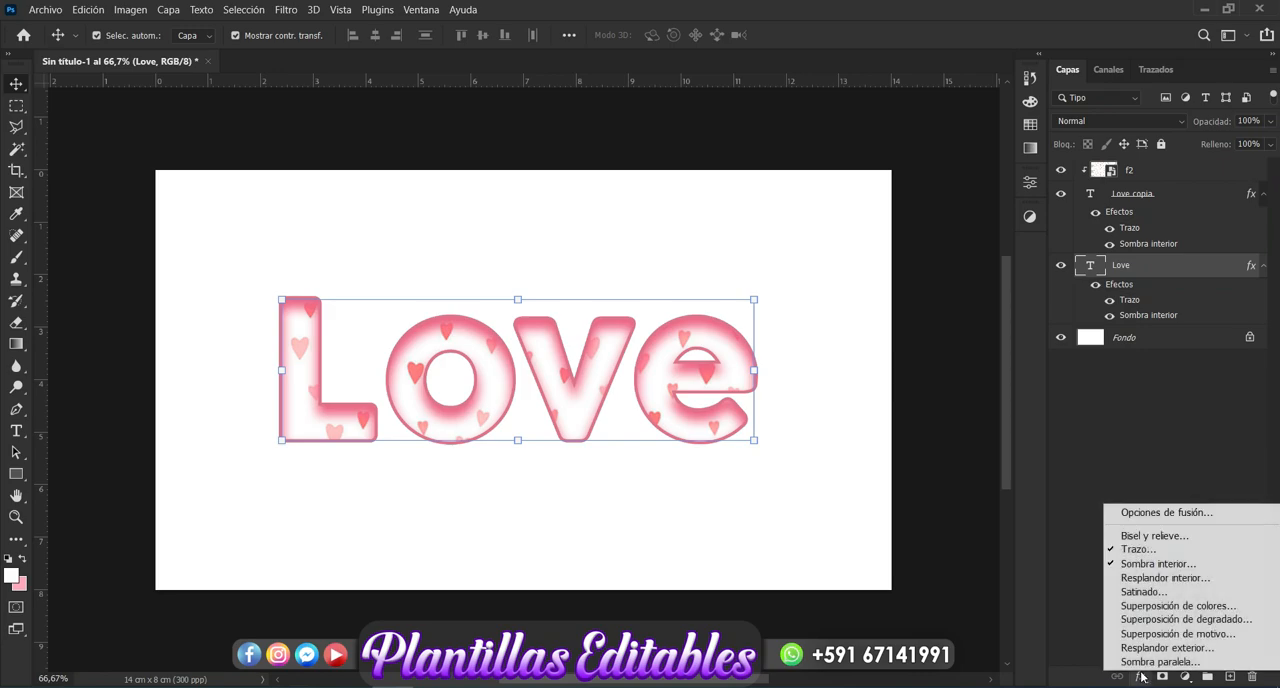
click(1162, 564)
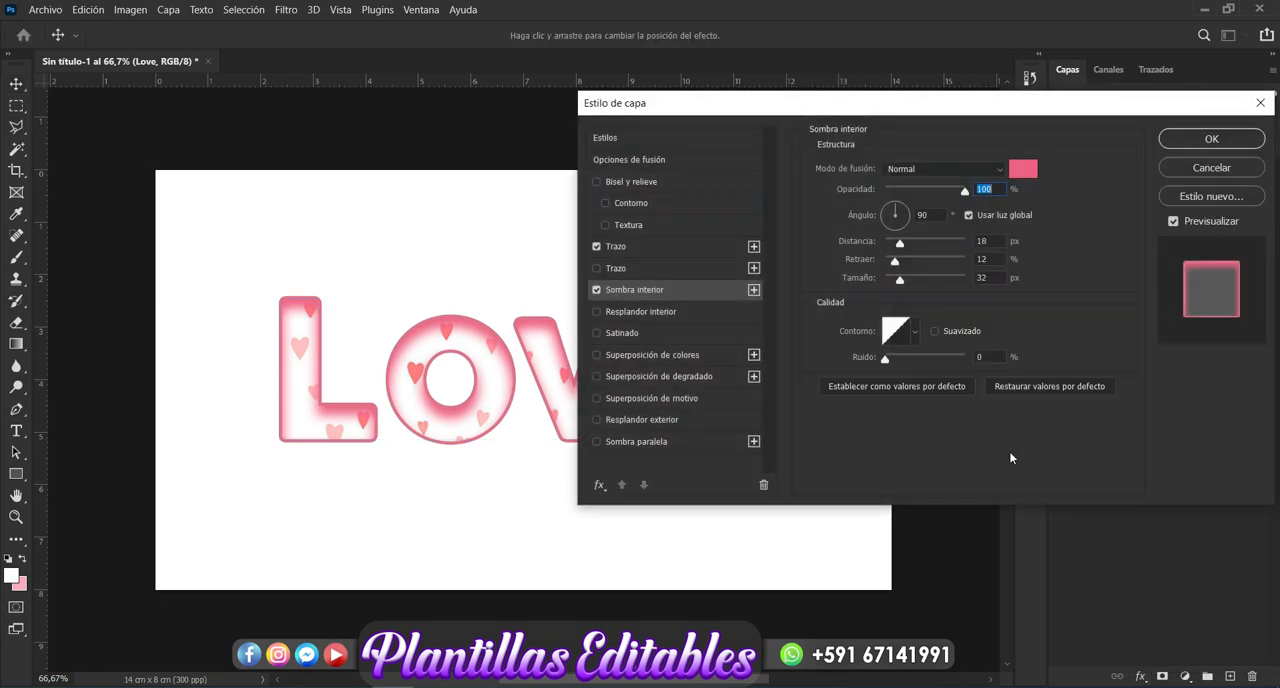
click(596, 290)
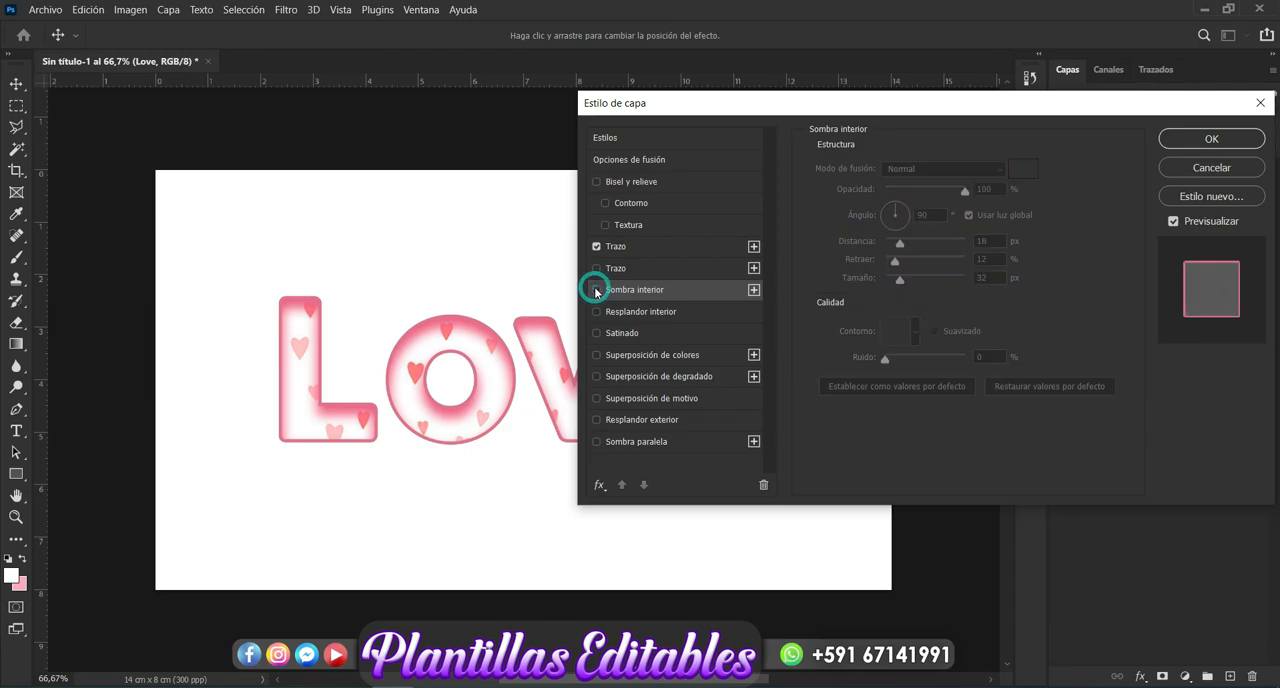
click(1212, 140)
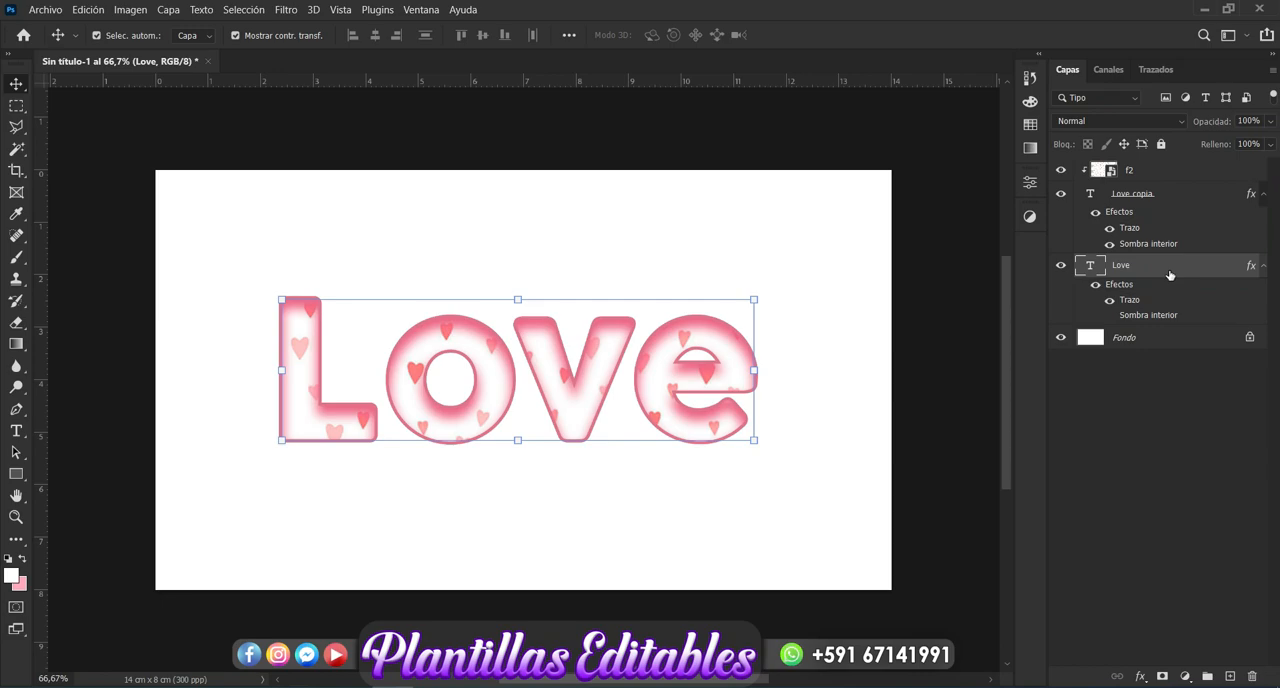
- Rasterize the text of the lower "Love" layer and rasterize its layer style
right_click(1169, 274)
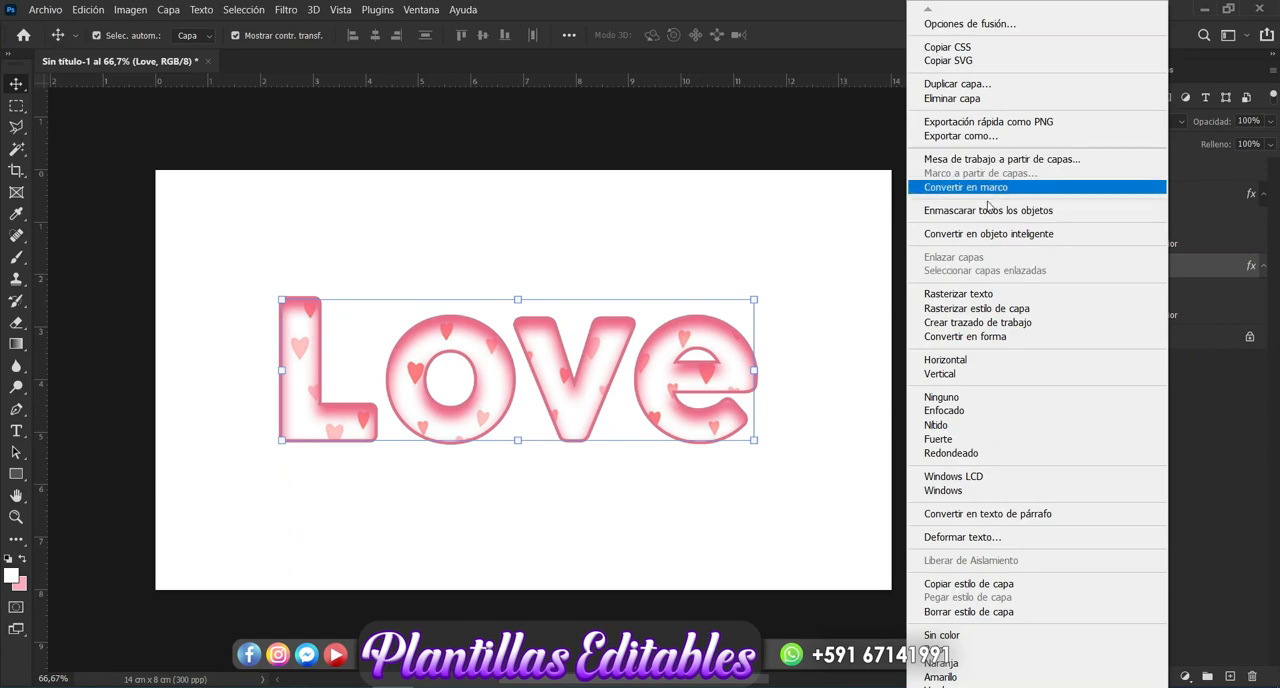
click(983, 295)
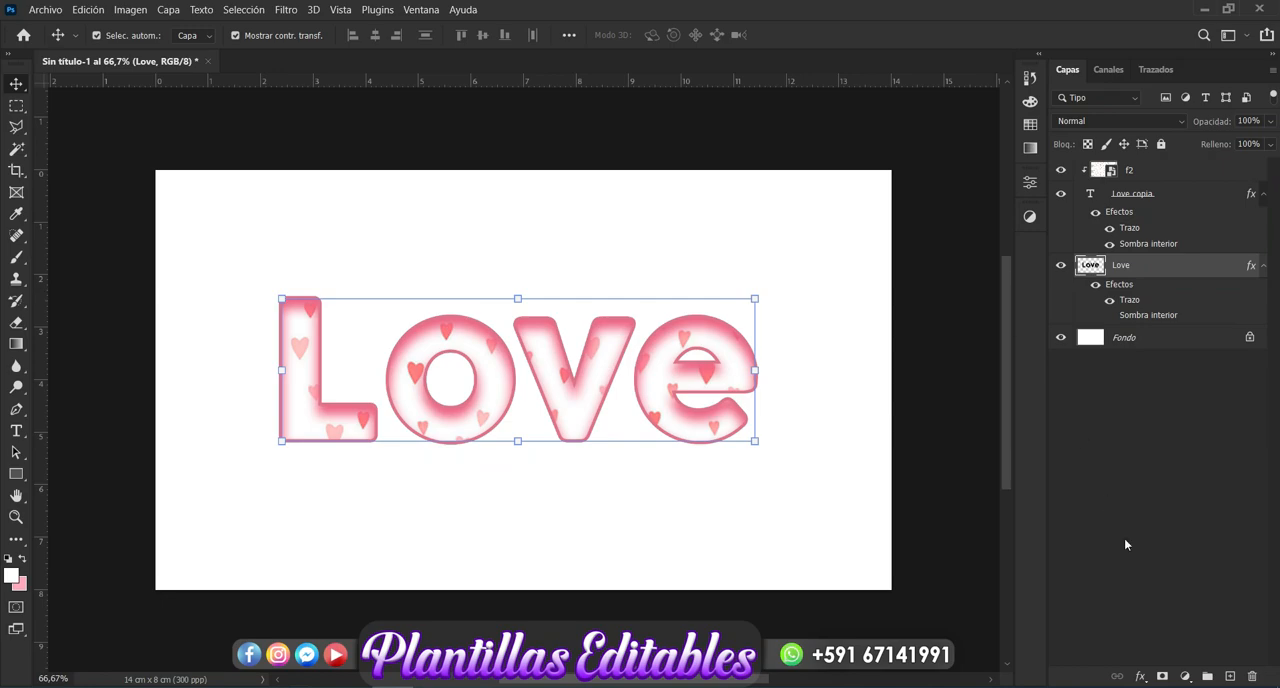
click(1140, 676)
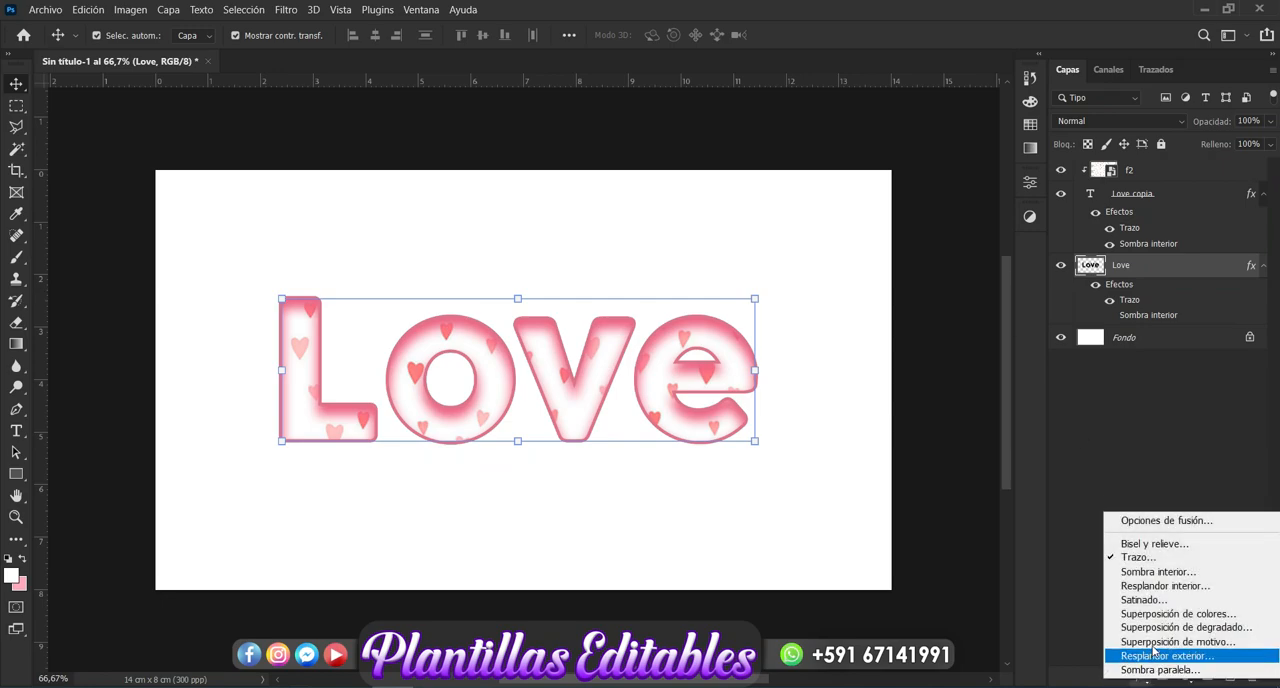
click(1073, 455)
right_click(1150, 274)
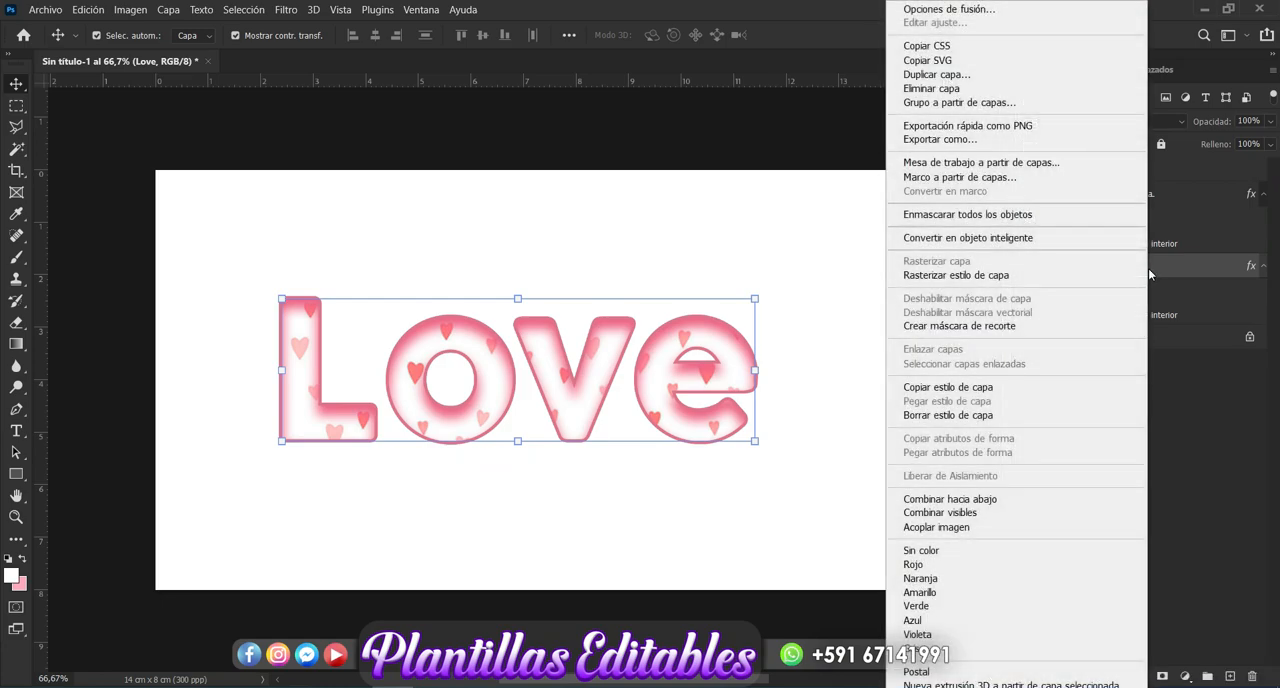
click(999, 278)
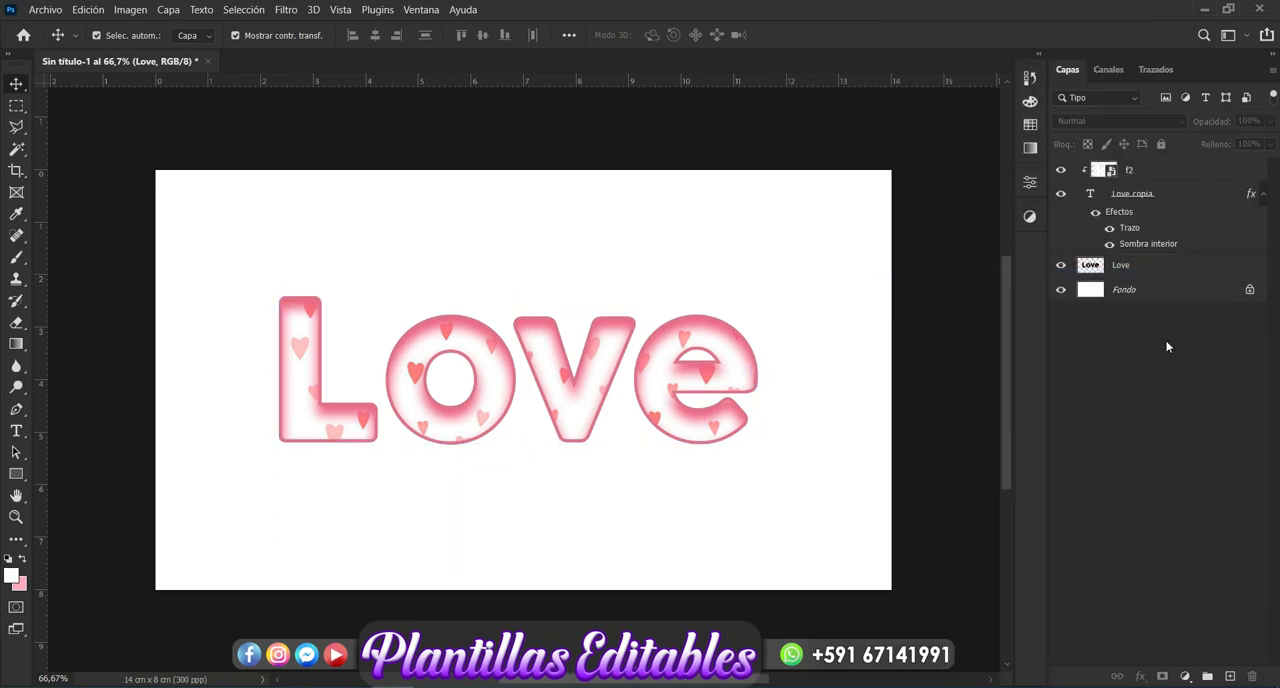
- Add a Gradient Overlay to the rasterized "Love" layer and set the gradient's starting color stop to pink #c5496b
click(1154, 277)
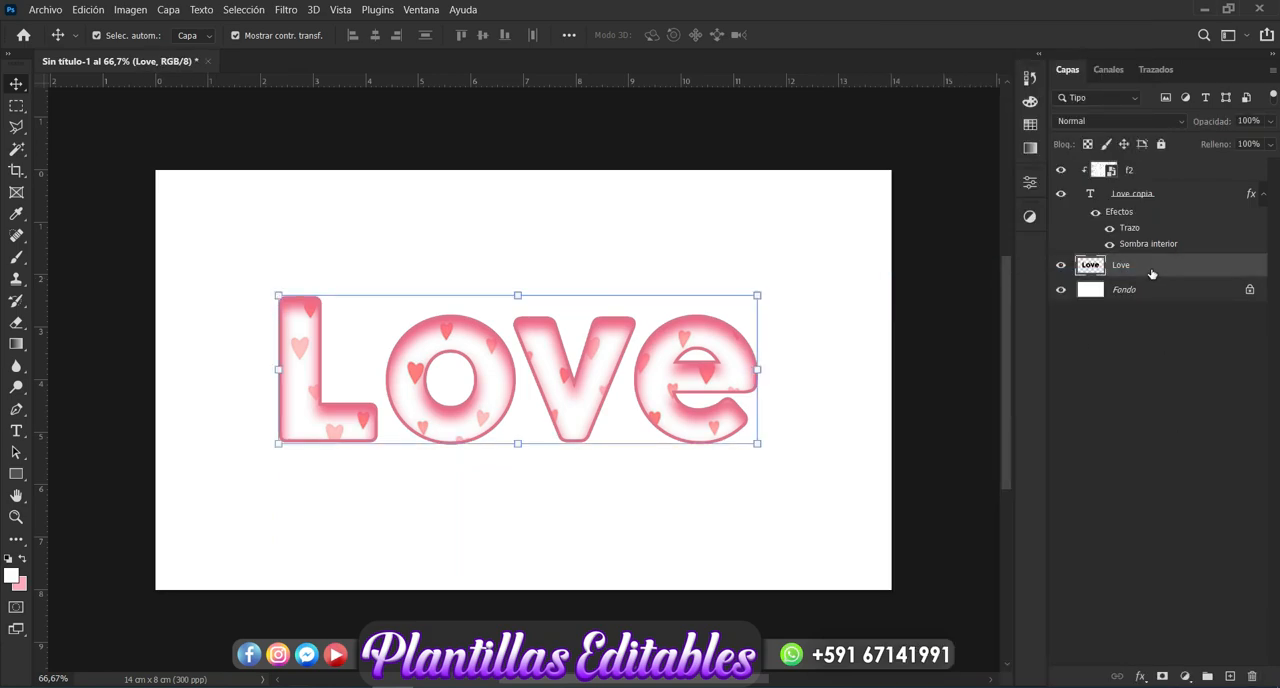
click(1141, 676)
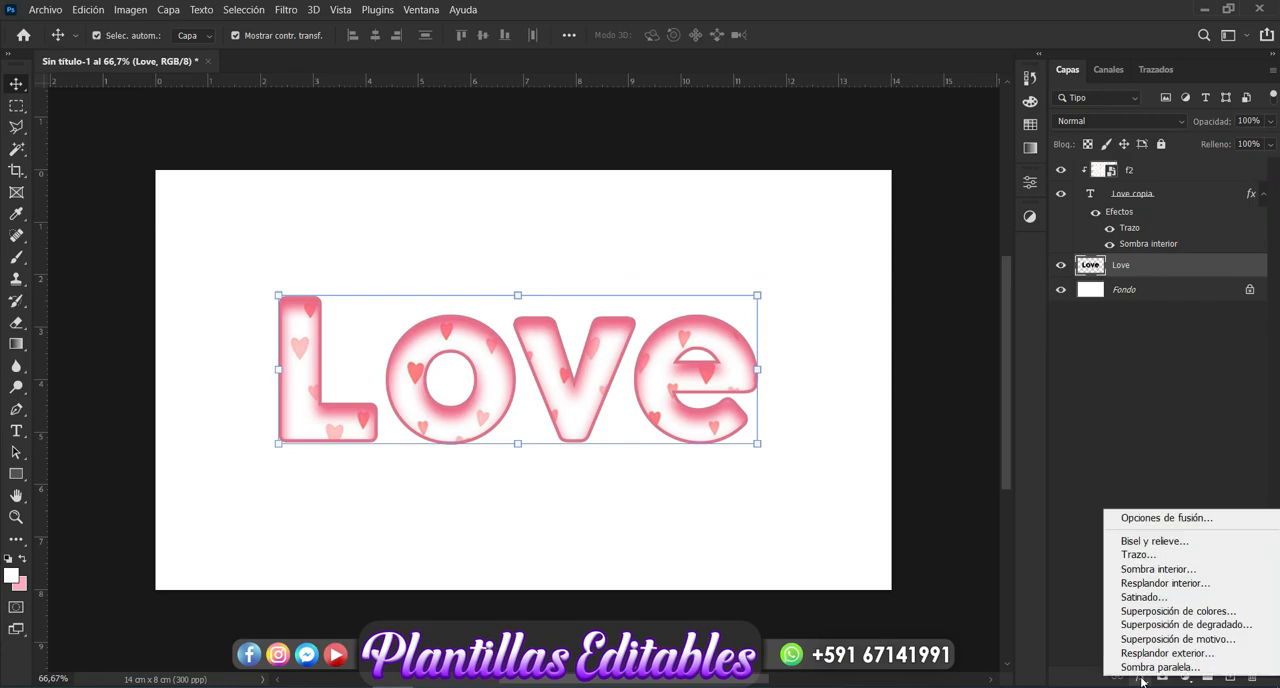
click(1170, 625)
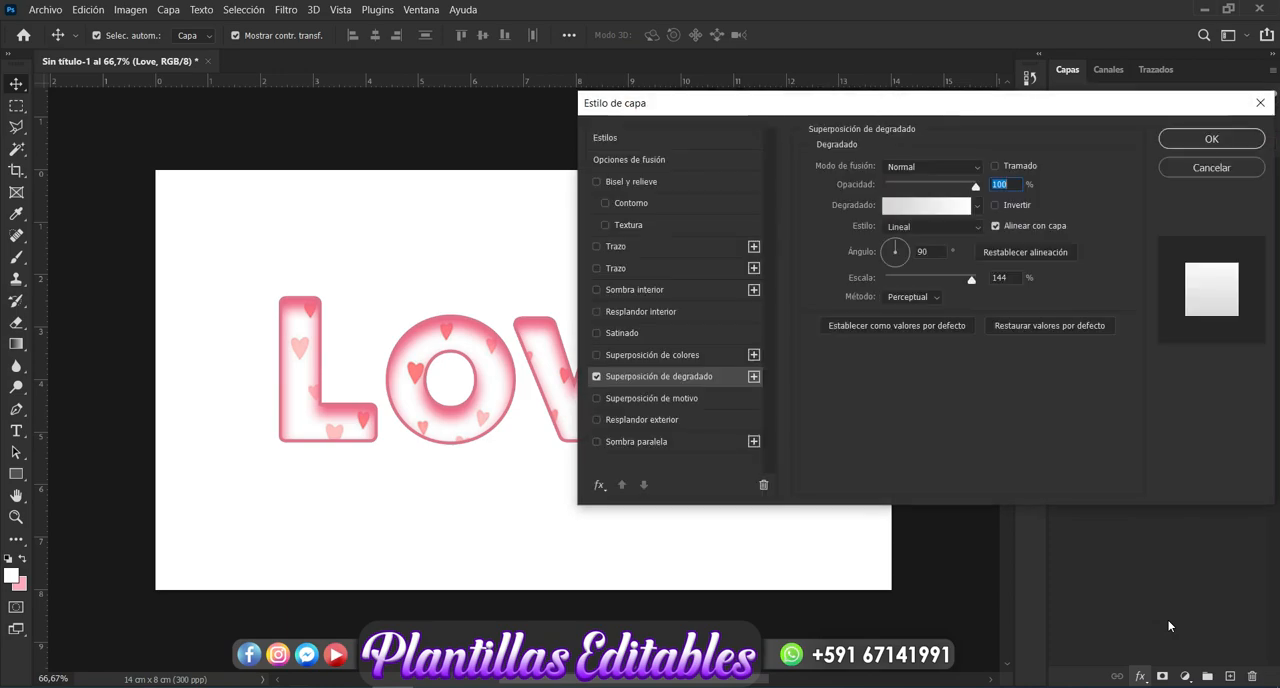
click(940, 212)
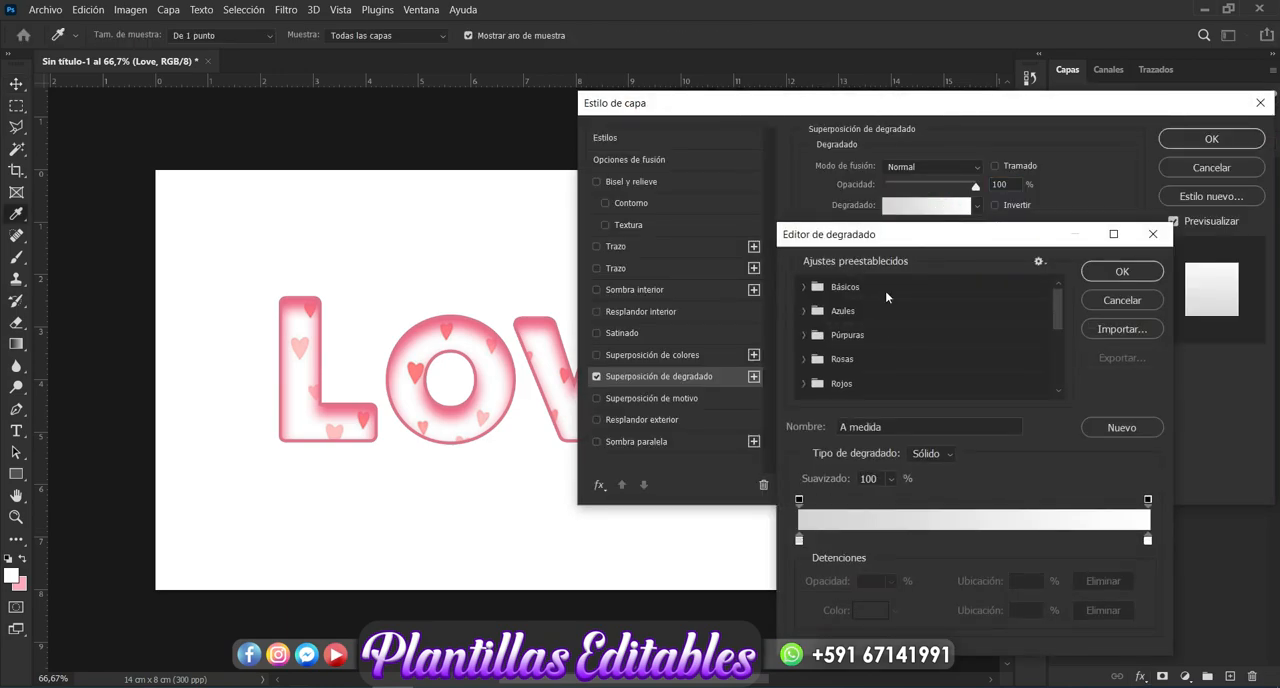
click(799, 541)
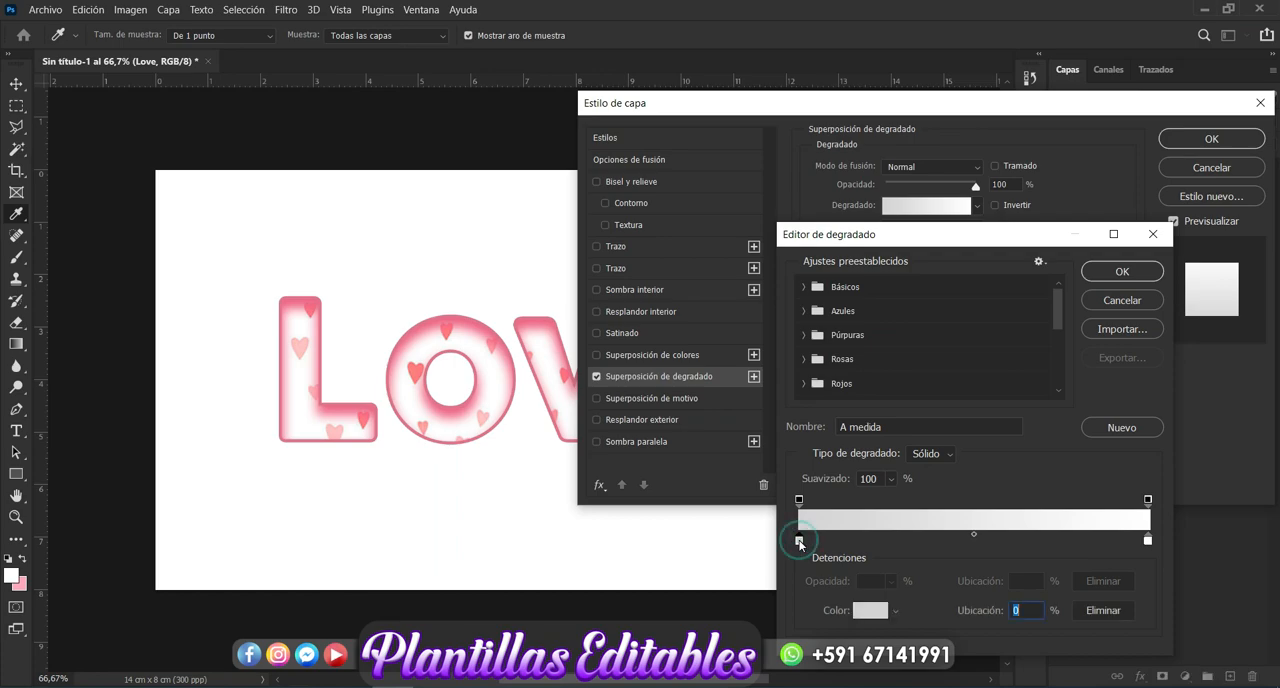
click(866, 609)
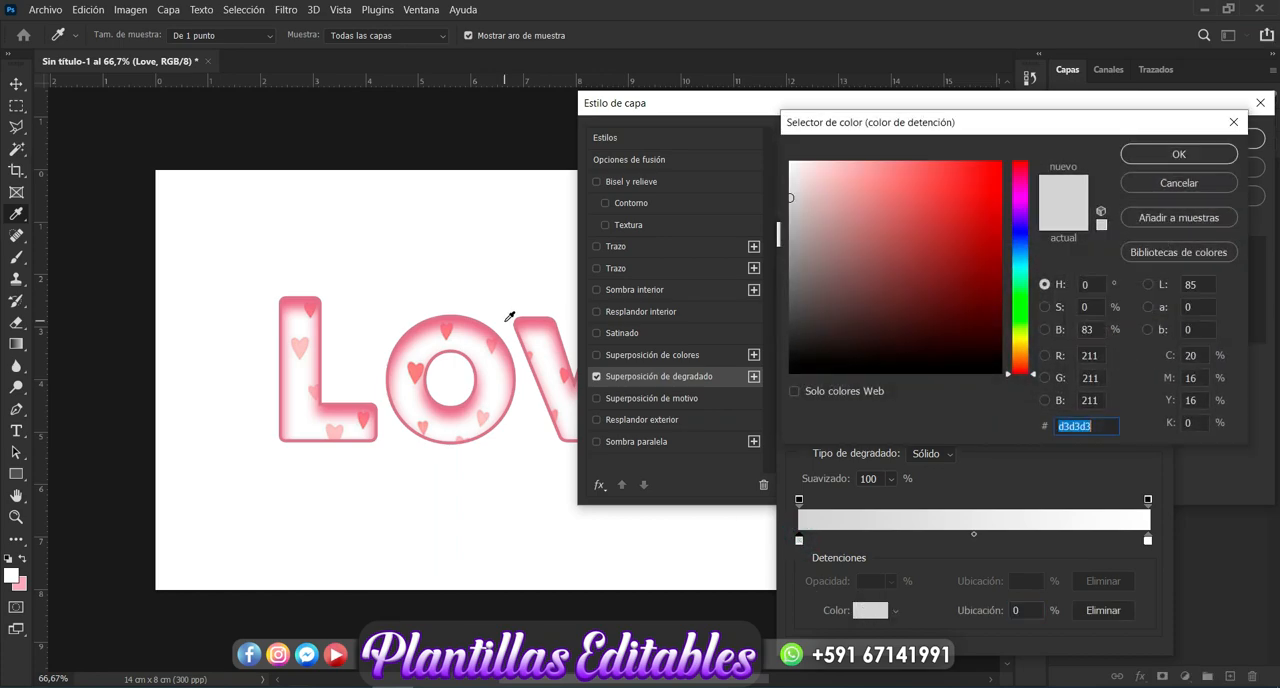
click(490, 333)
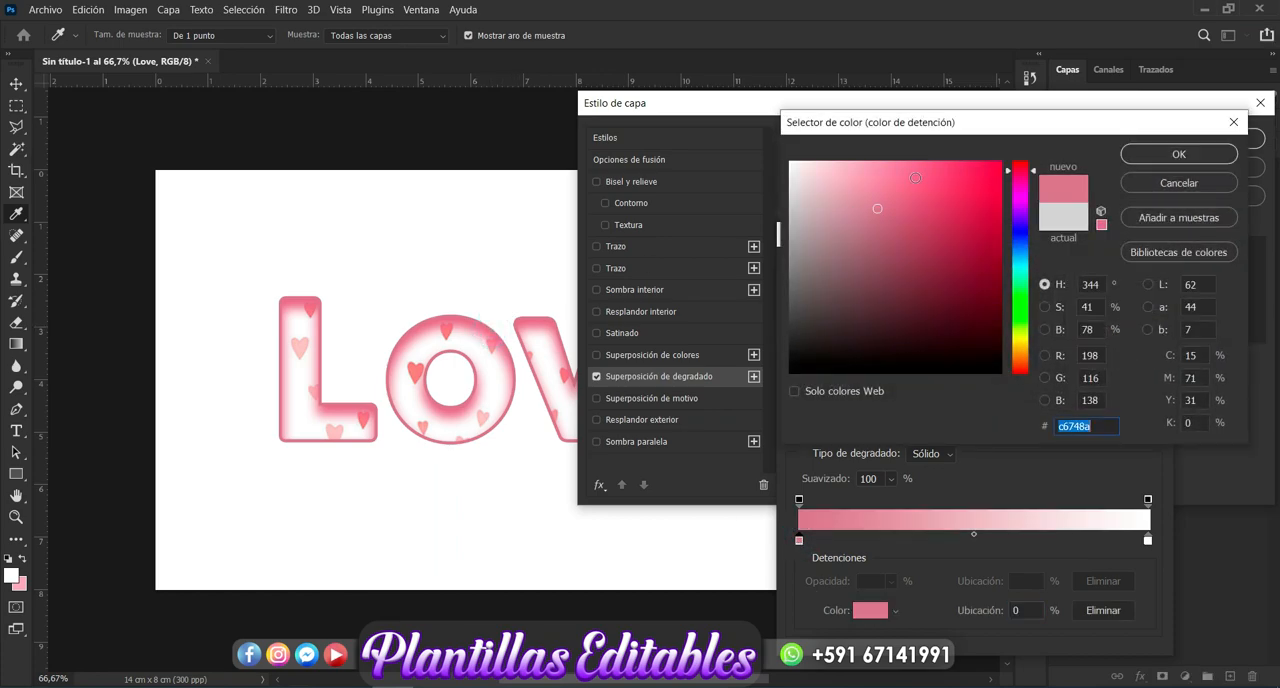
click(926, 203)
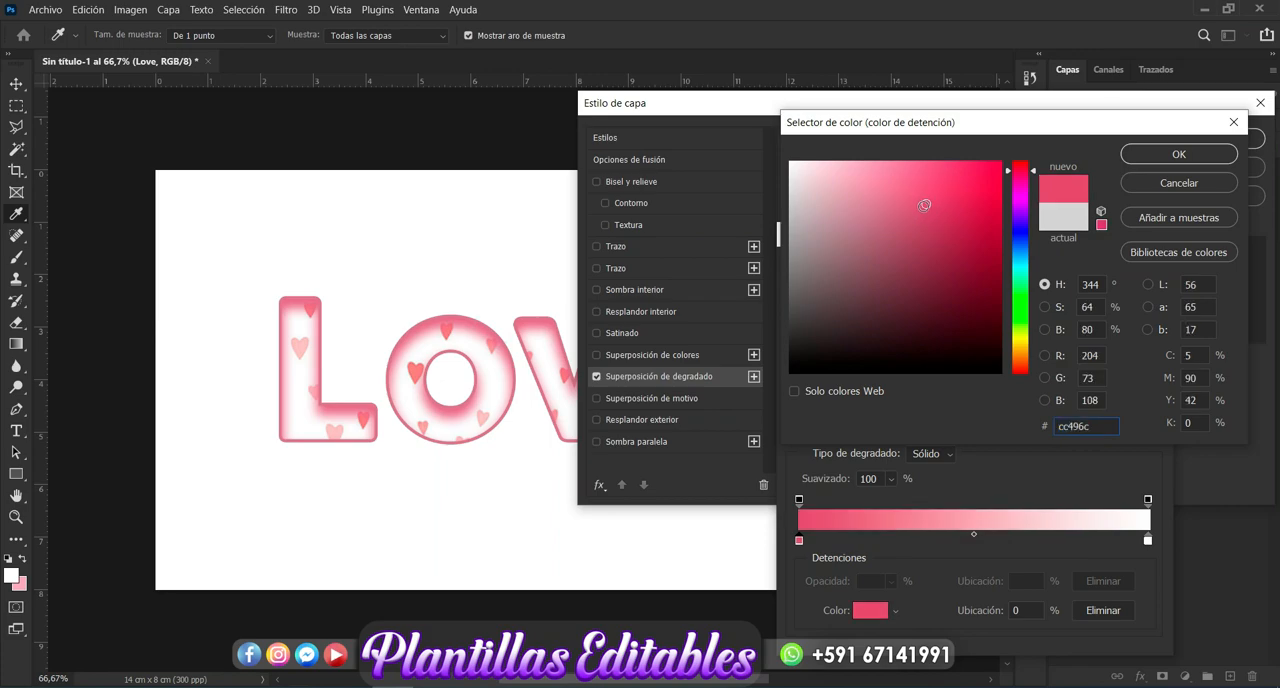
click(922, 209)
click(1133, 160)
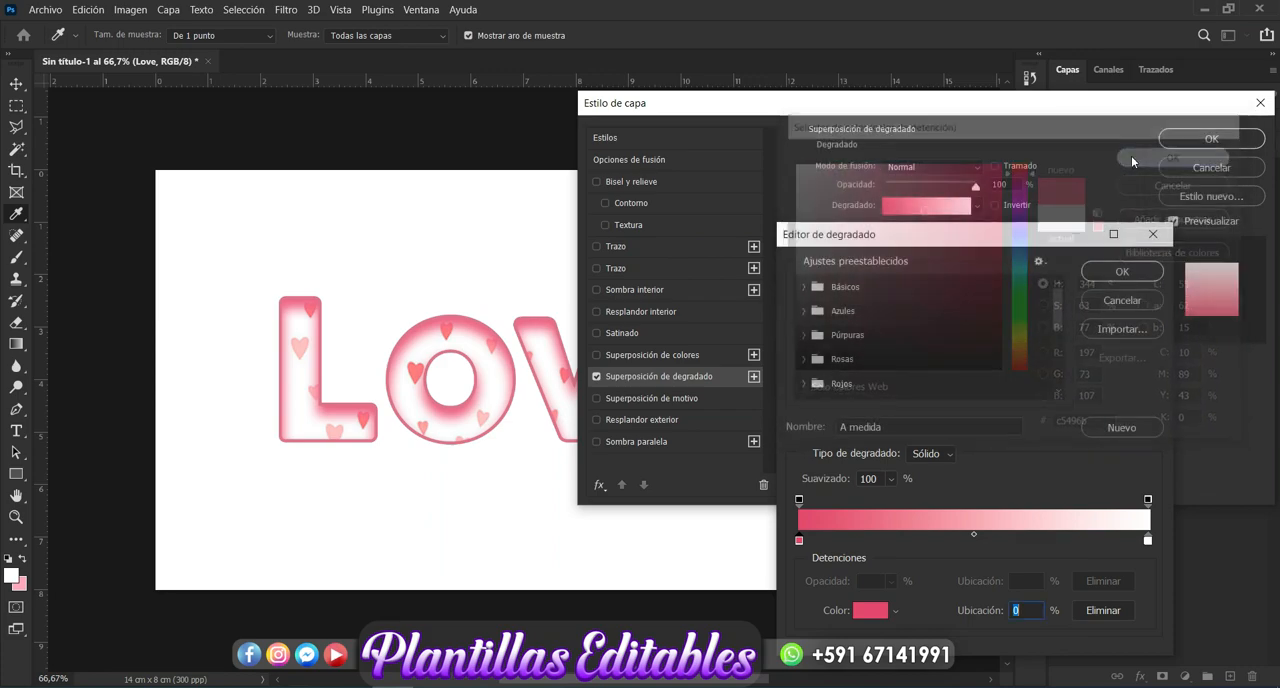
- Set the gradient's ending color stop to a brighter pink, #e36e8e, starting from a sample of the letter outline
click(1147, 541)
click(872, 611)
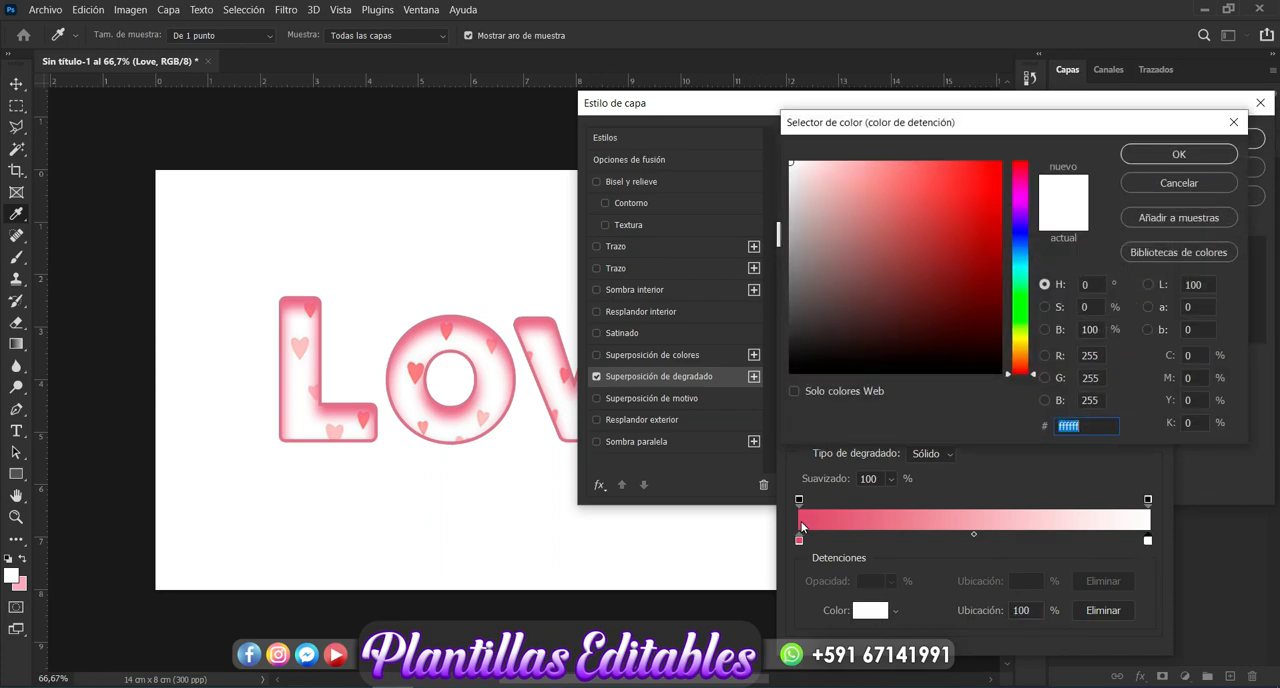
click(545, 310)
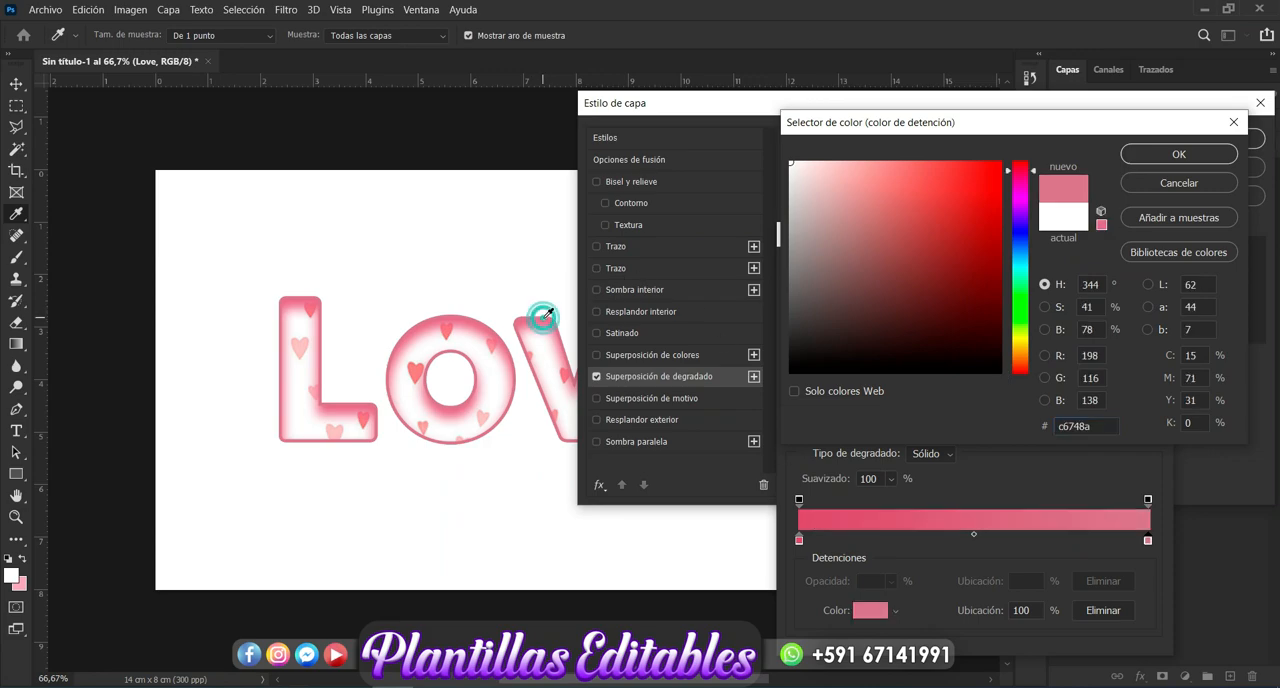
drag(899, 207, 892, 183)
click(899, 184)
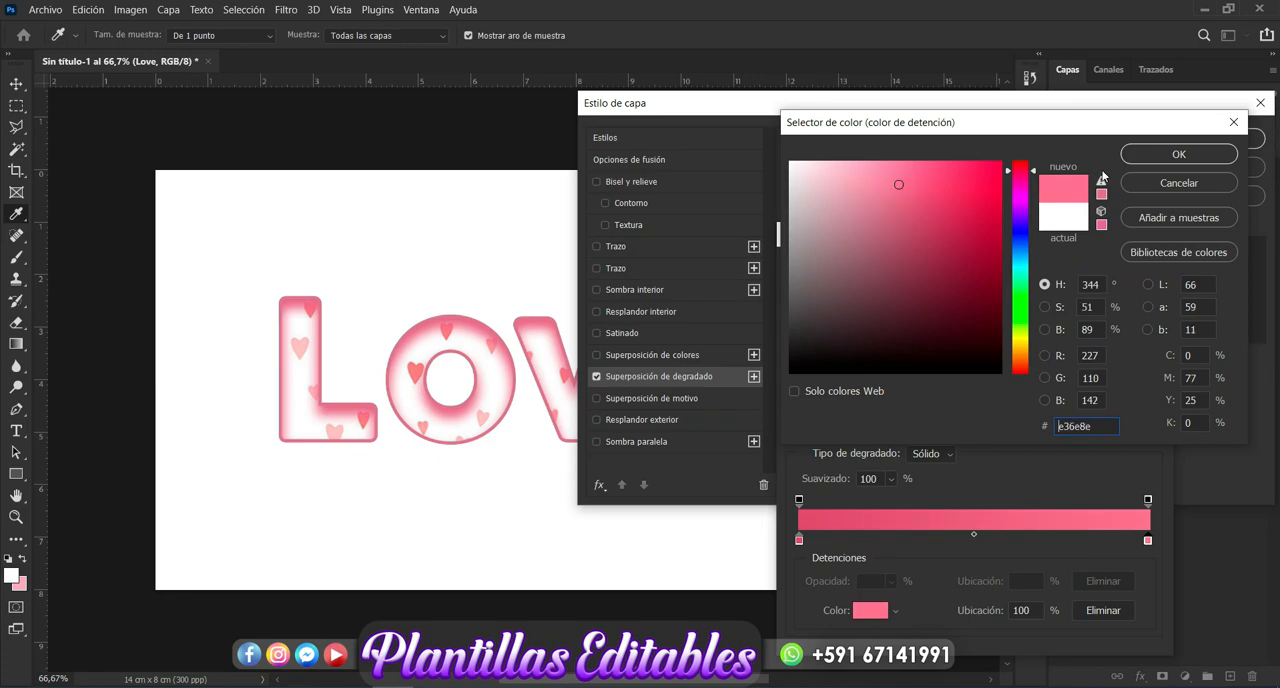
click(1145, 160)
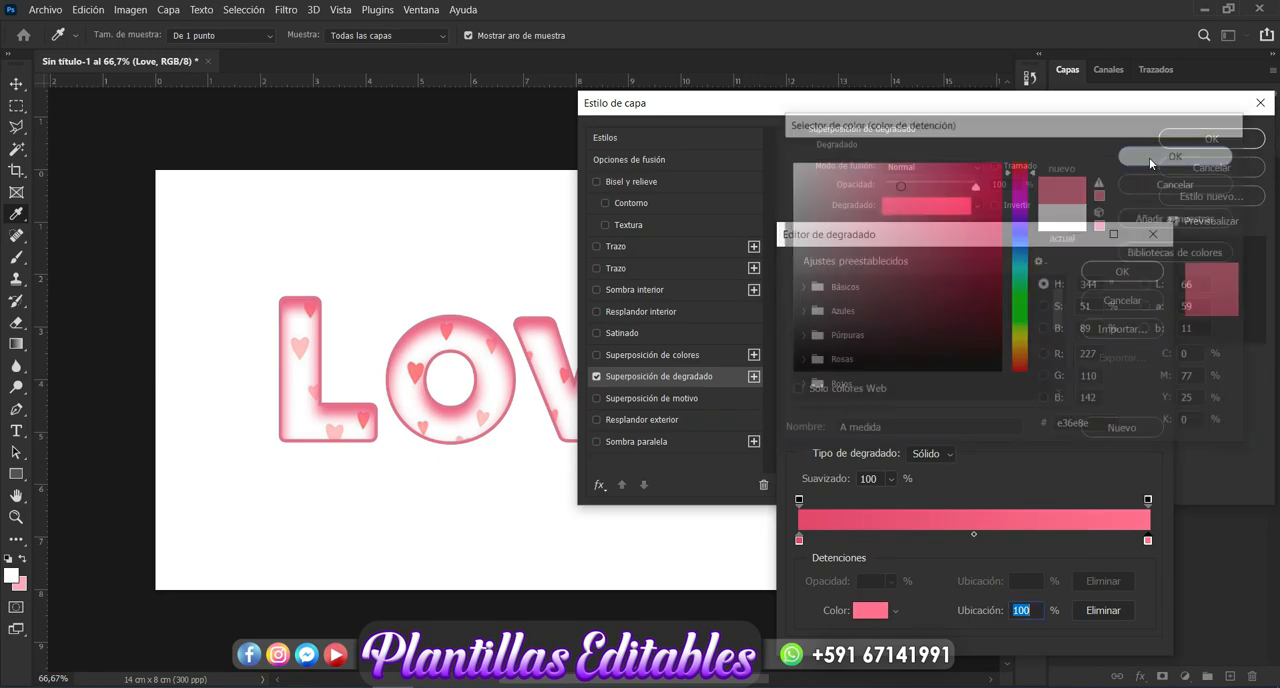
- Darken the gradient's starting color stop to #b33c5c and accept the edited gradient
click(799, 540)
click(868, 610)
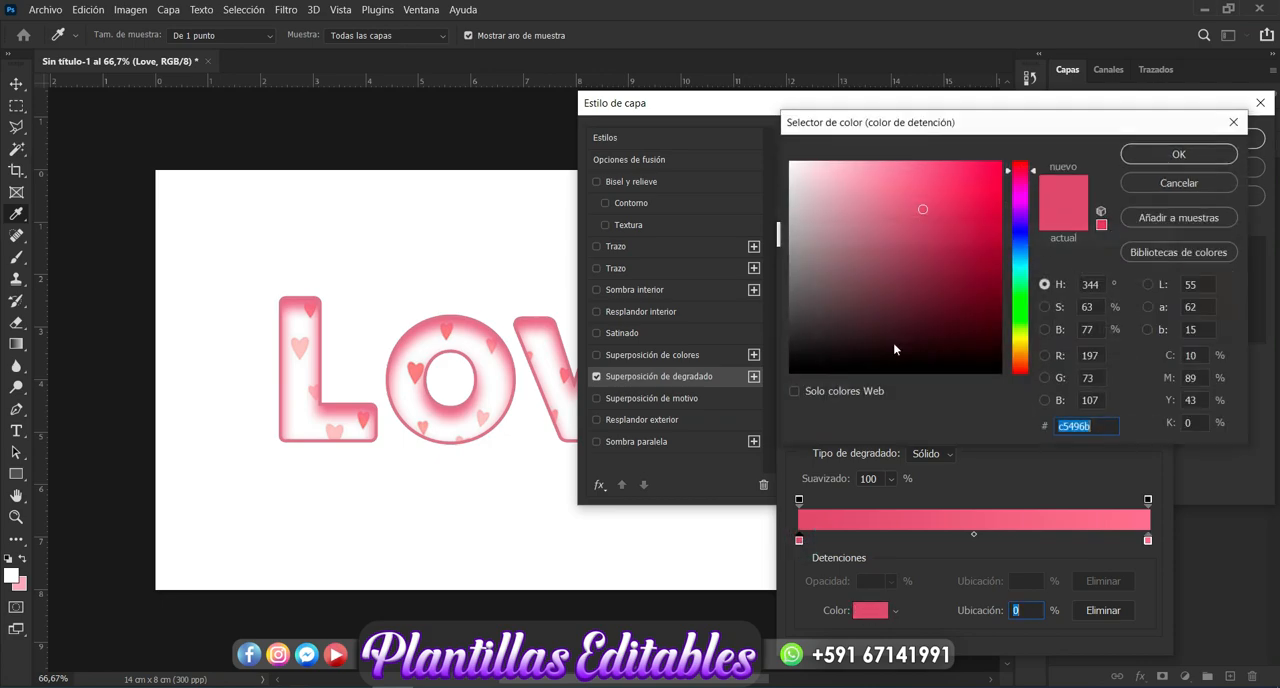
click(930, 222)
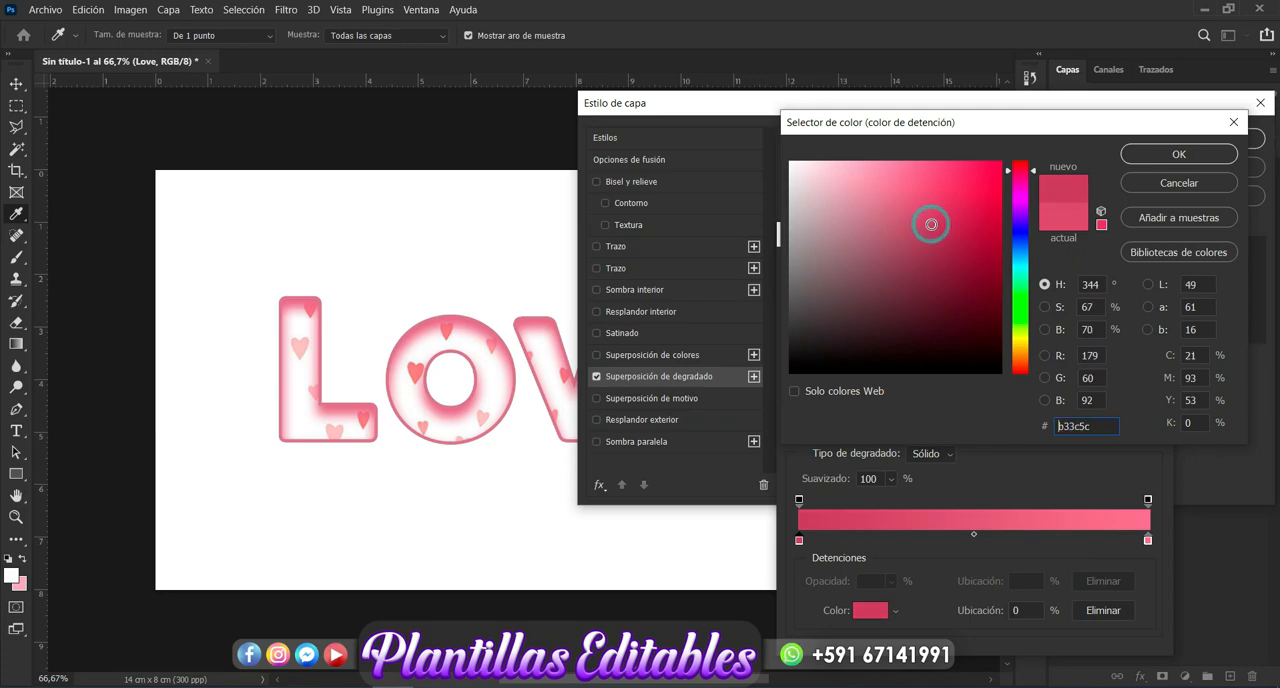
click(1161, 156)
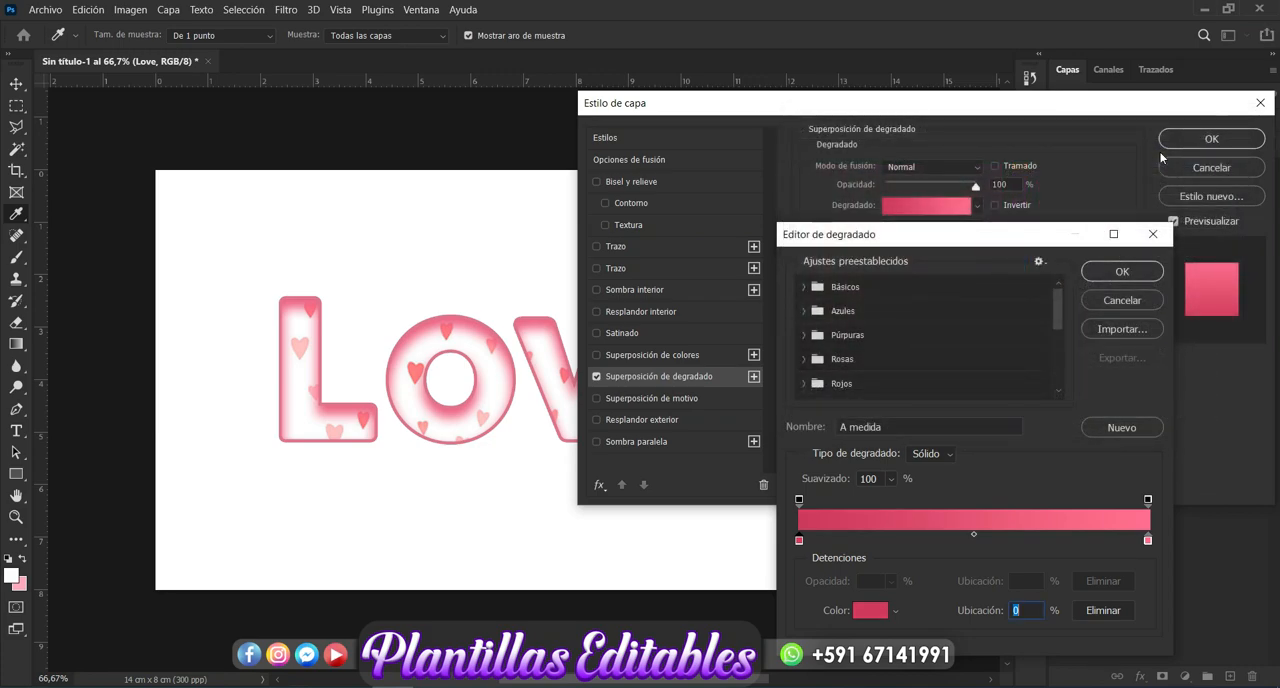
click(1122, 271)
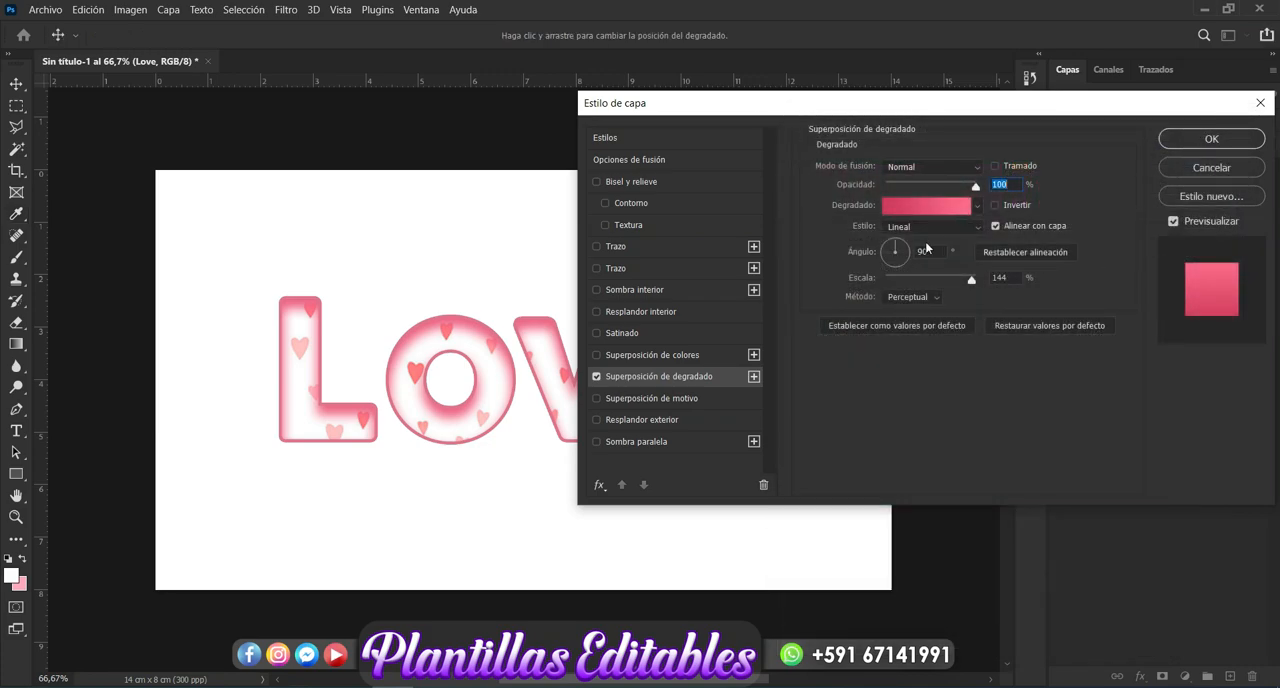
- Set the Gradient Overlay's style to Reflected (Reflejado), invert the gradient, and apply the layer style
click(978, 228)
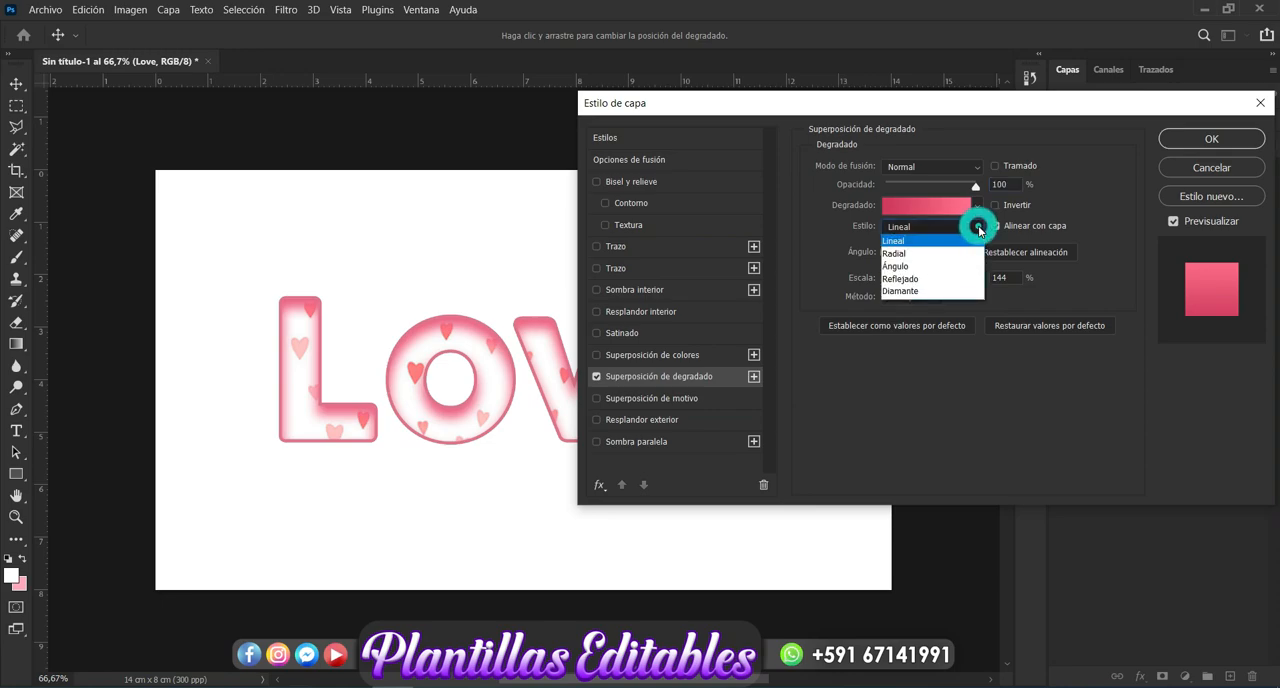
click(913, 280)
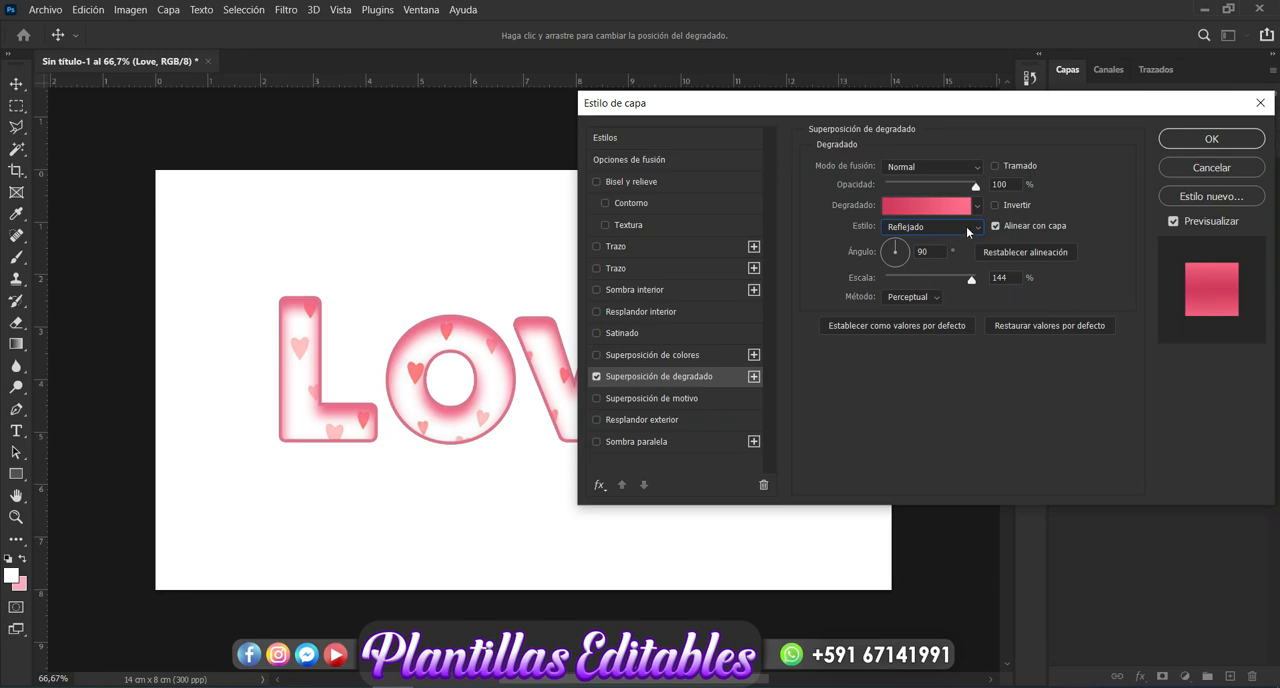
click(995, 205)
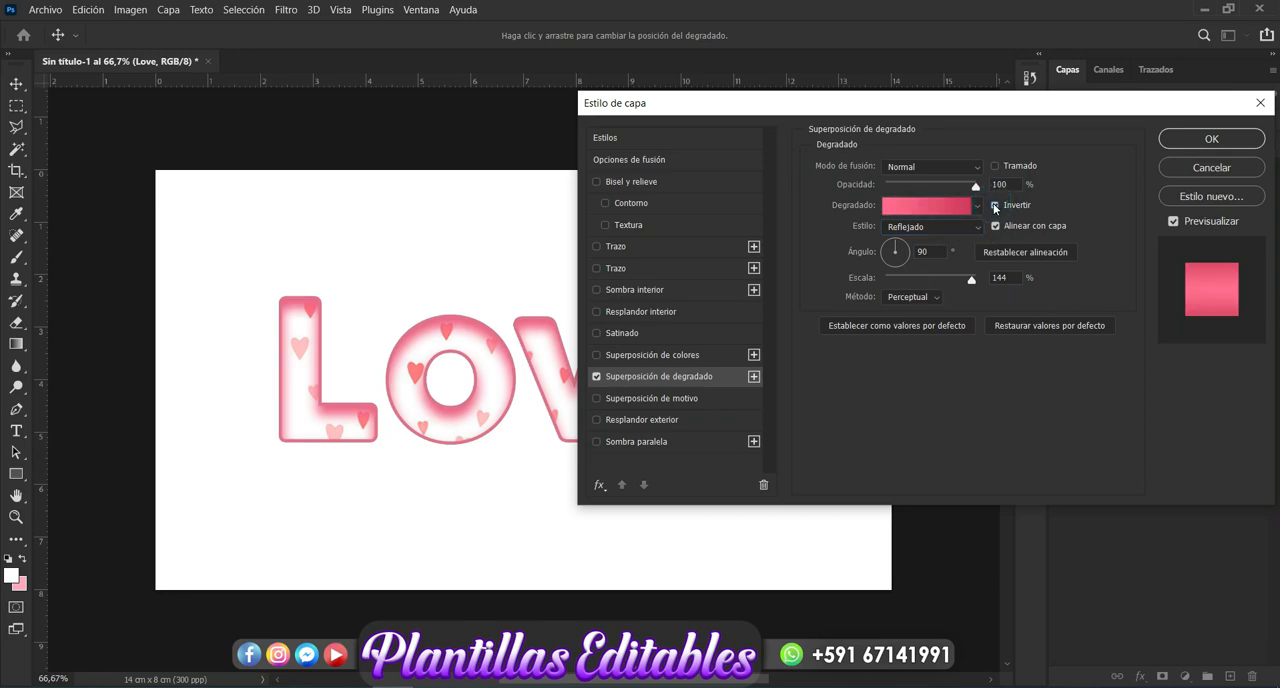
click(1240, 144)
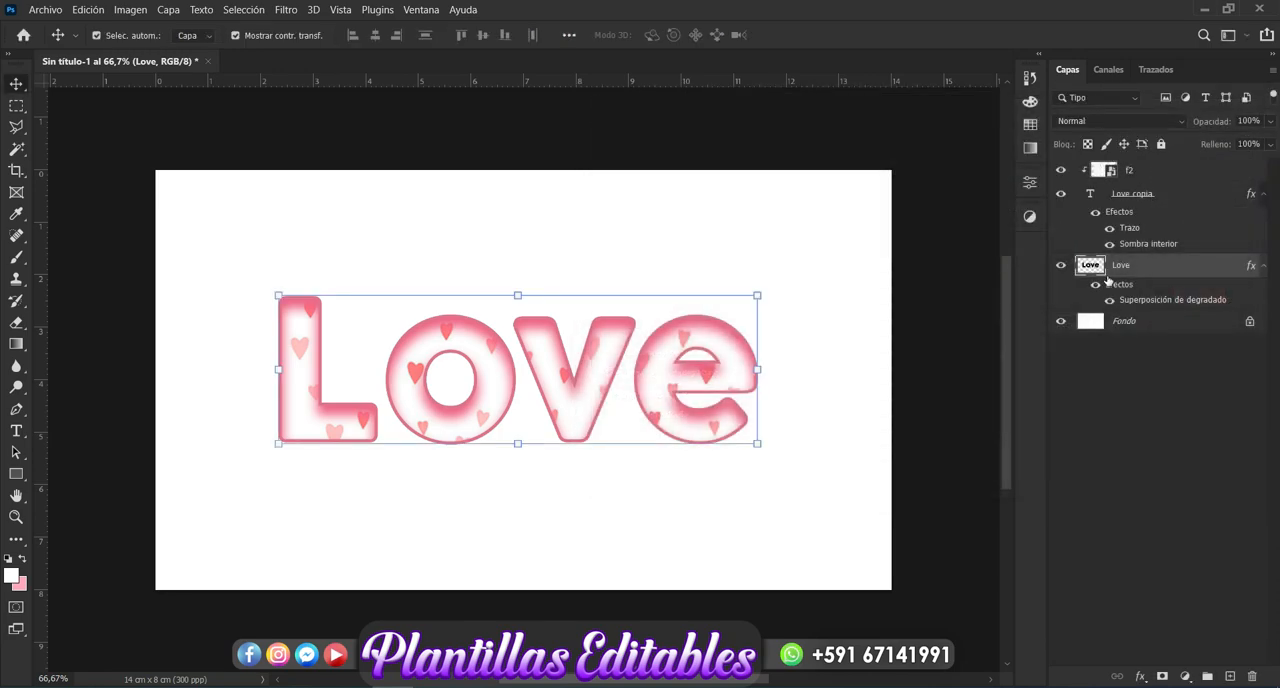
- Duplicate the rasterized gradient "Love" layer 17 times, nudging each new copy slightly to the right to build up a 3D extrusion
key(ctrl+j)
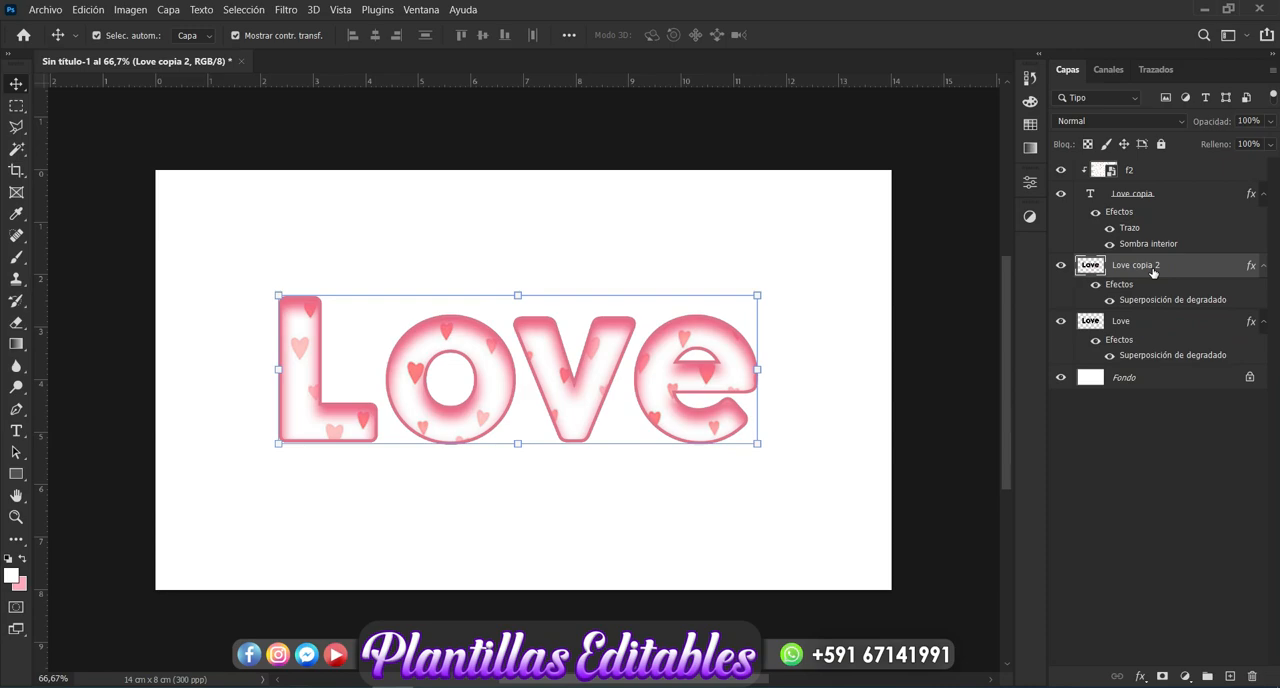
key(Right)
key(ctrl+j)
key(Right)
key(ctrl)
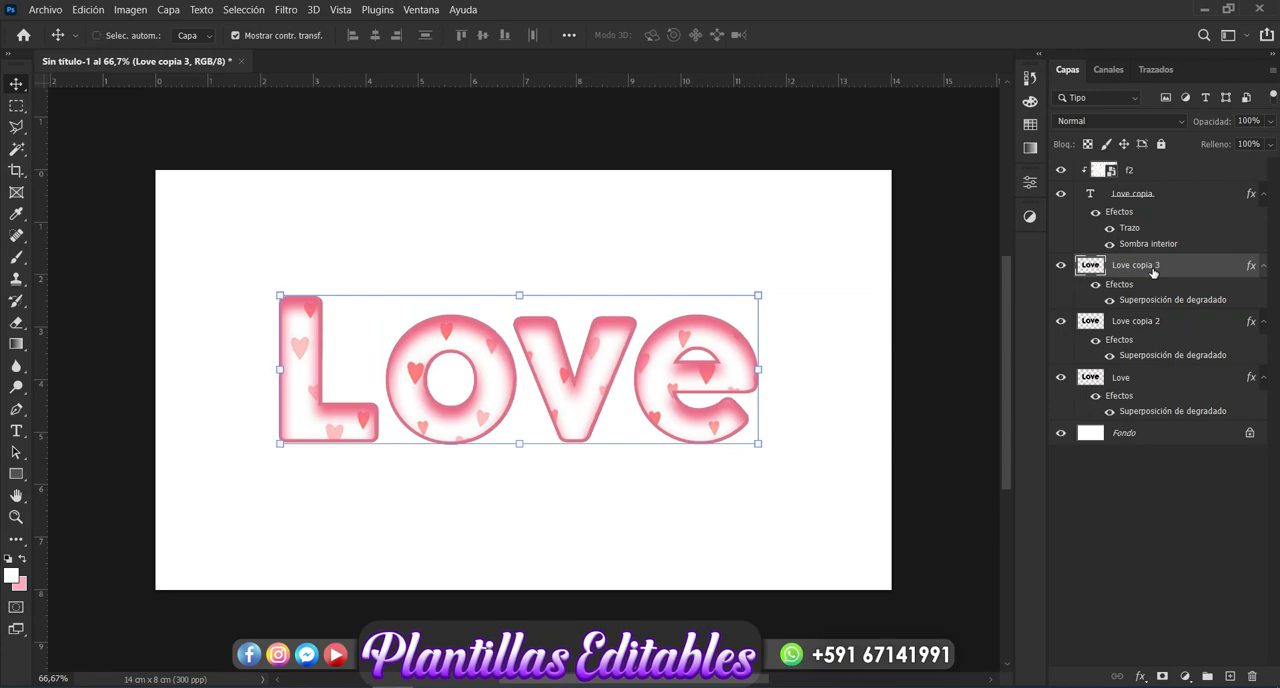
key(ctrl)
key(ctrl+j)
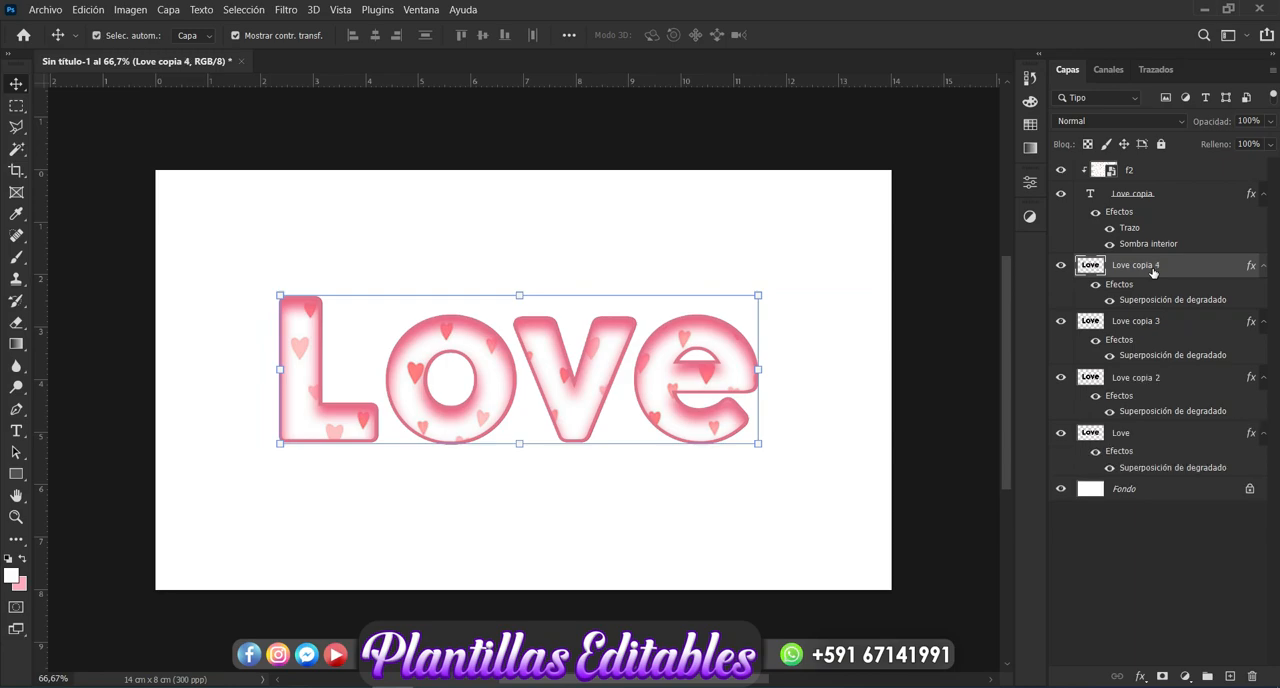
key(ctrl+j)
key(ctrl+j)
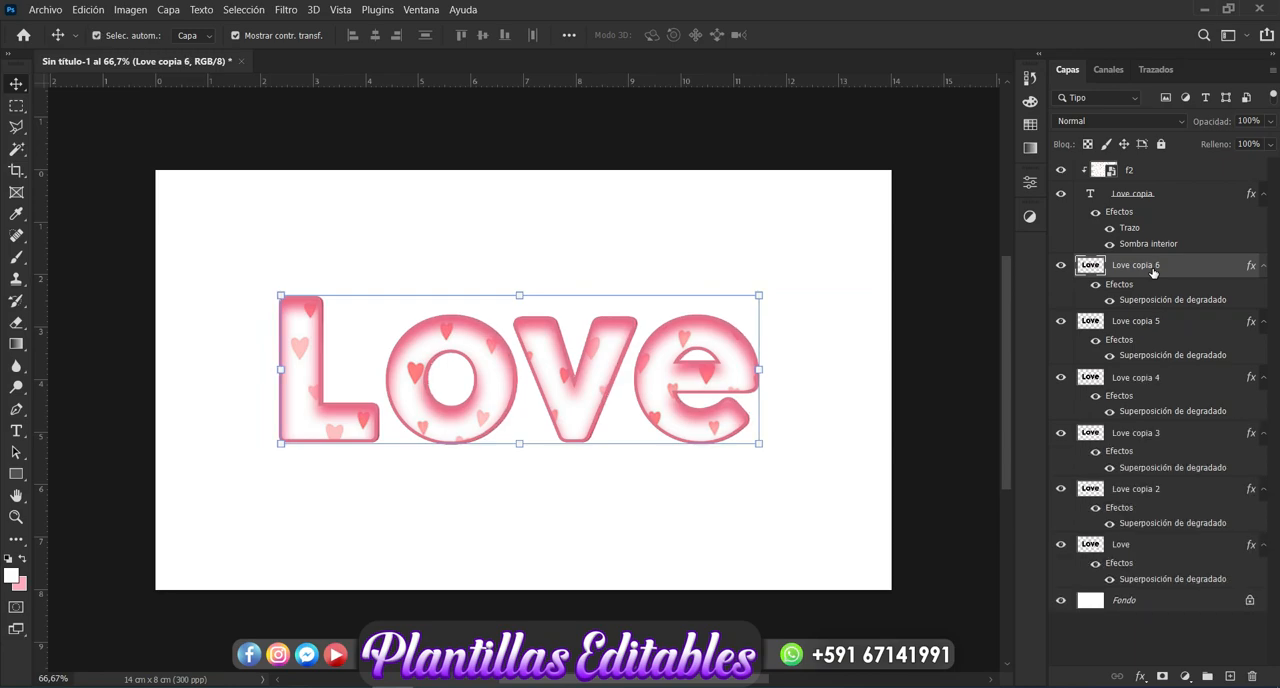
key(ctrl+j)
key(ctrl+j)
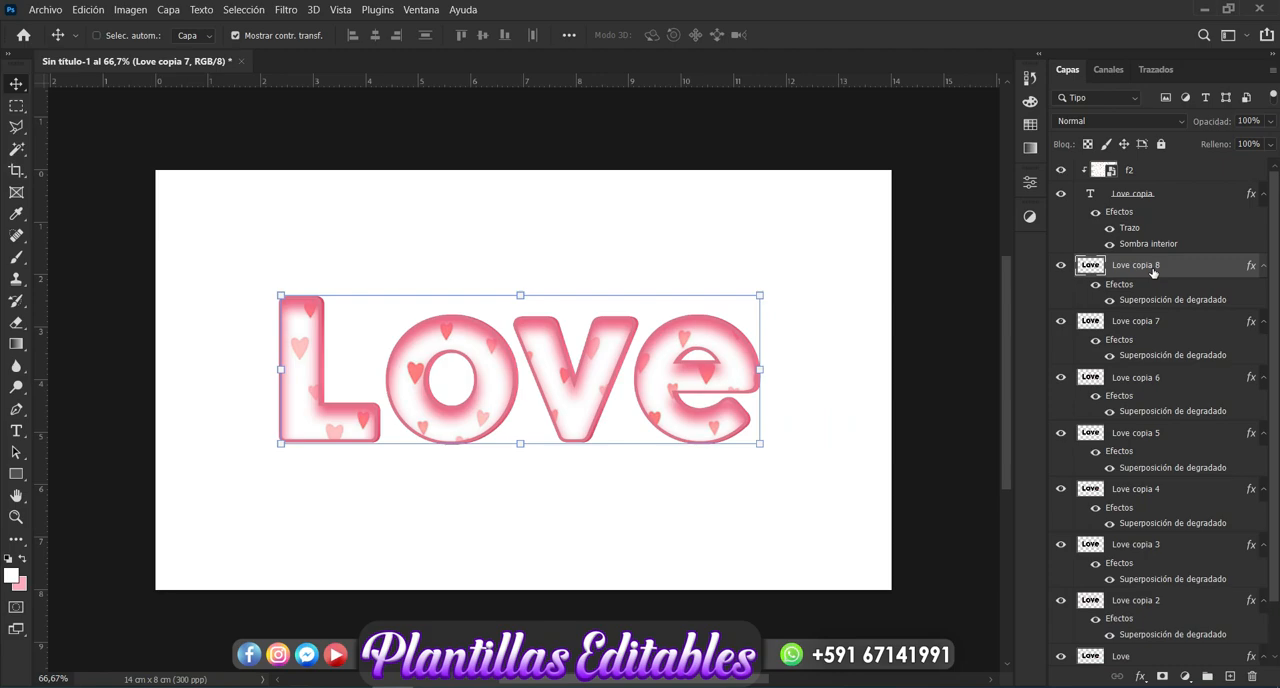
key(ctrl+j)
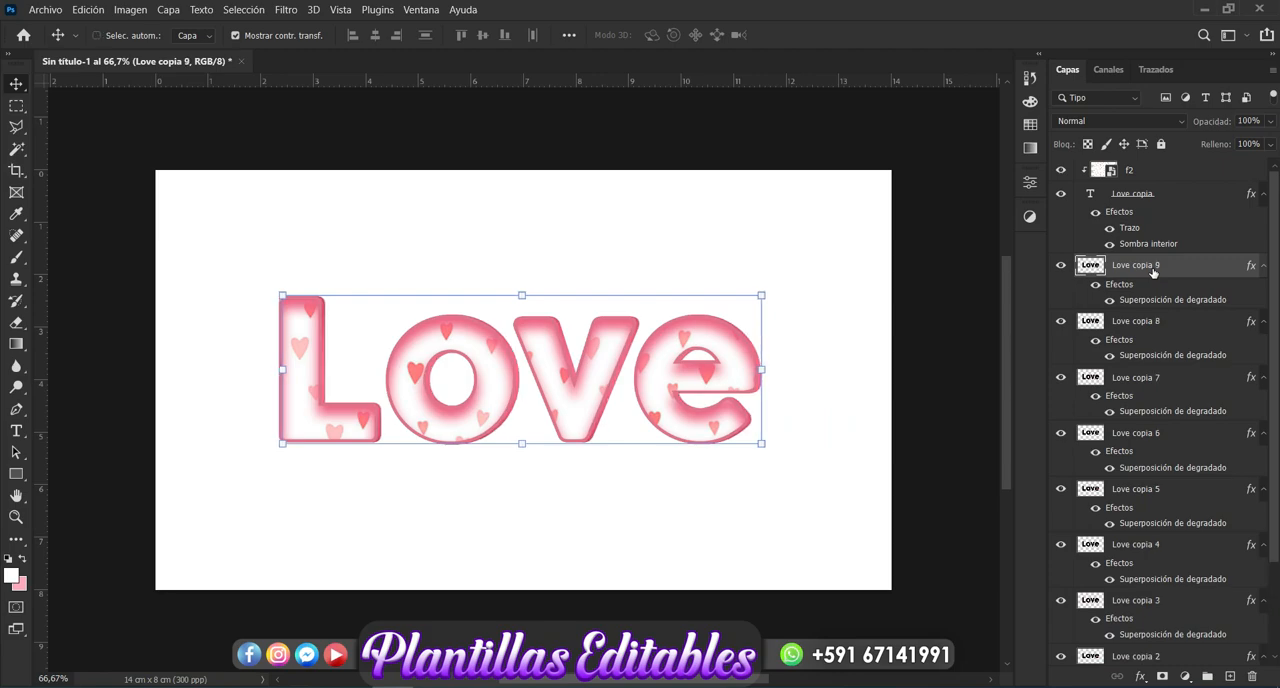
key(ctrl+j)
key(ctrl+j)
key(ctrl+j)
key(ctrl+j)
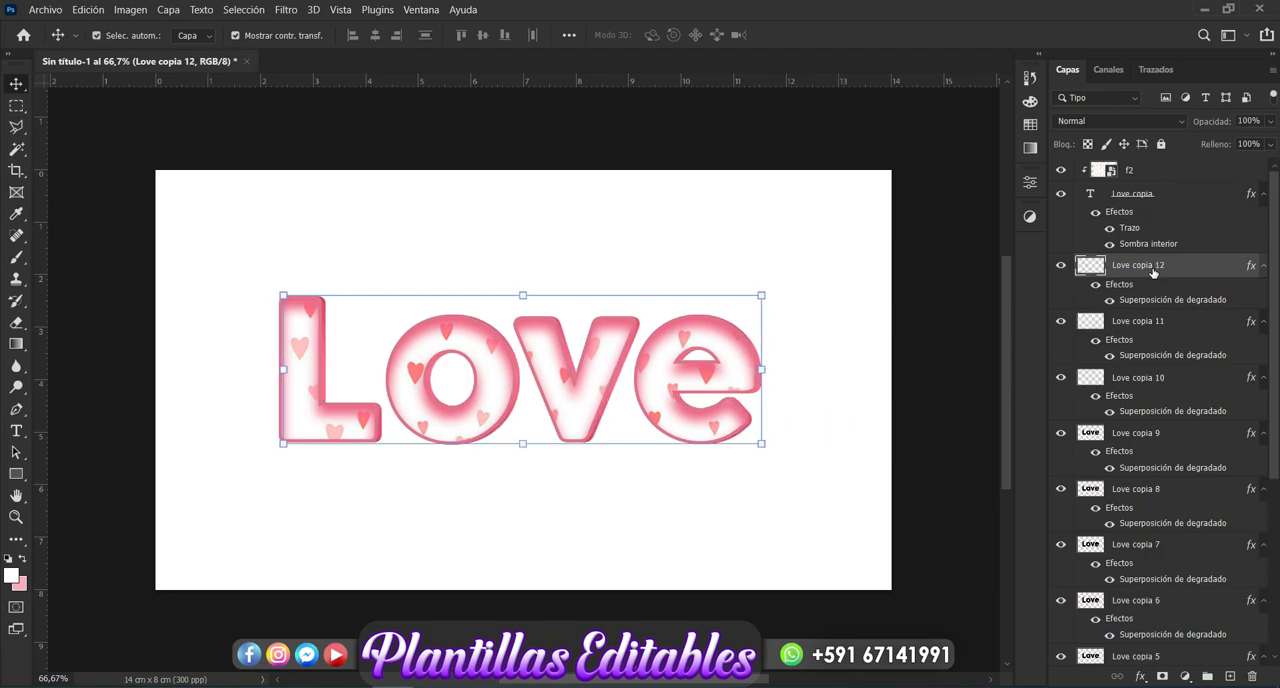
key(ctrl+j)
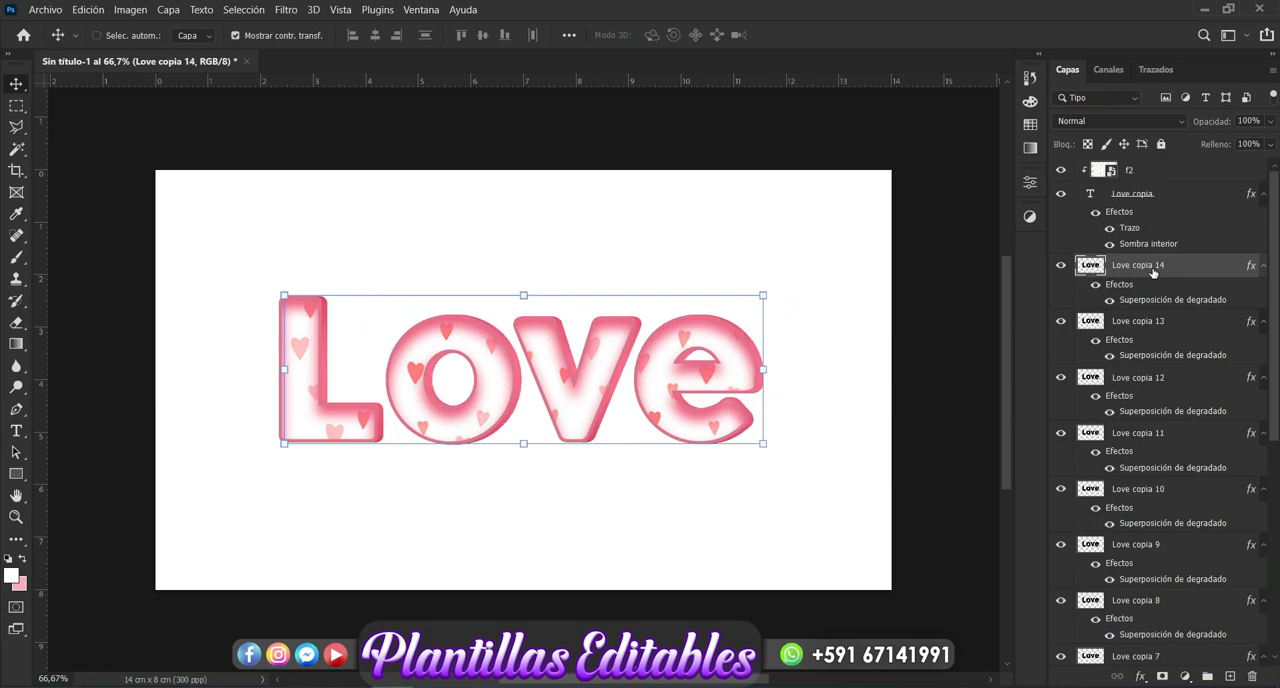
key(ctrl+j)
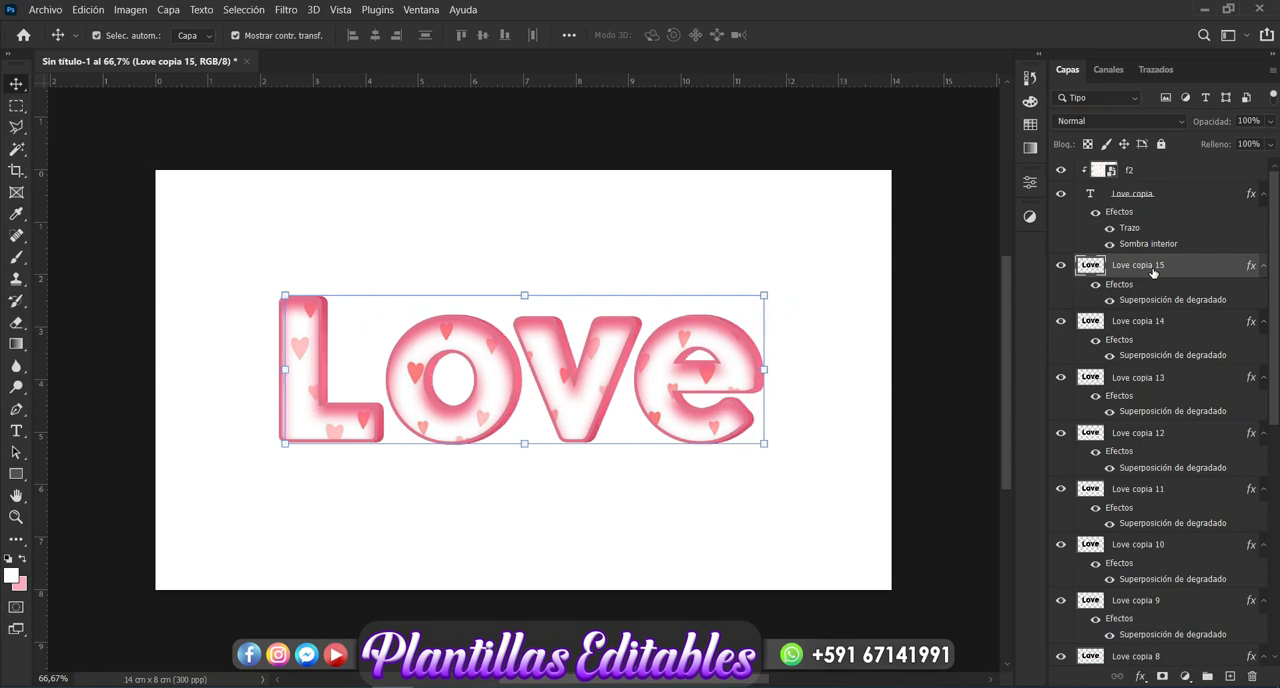
key(ctrl+j)
key(Right)
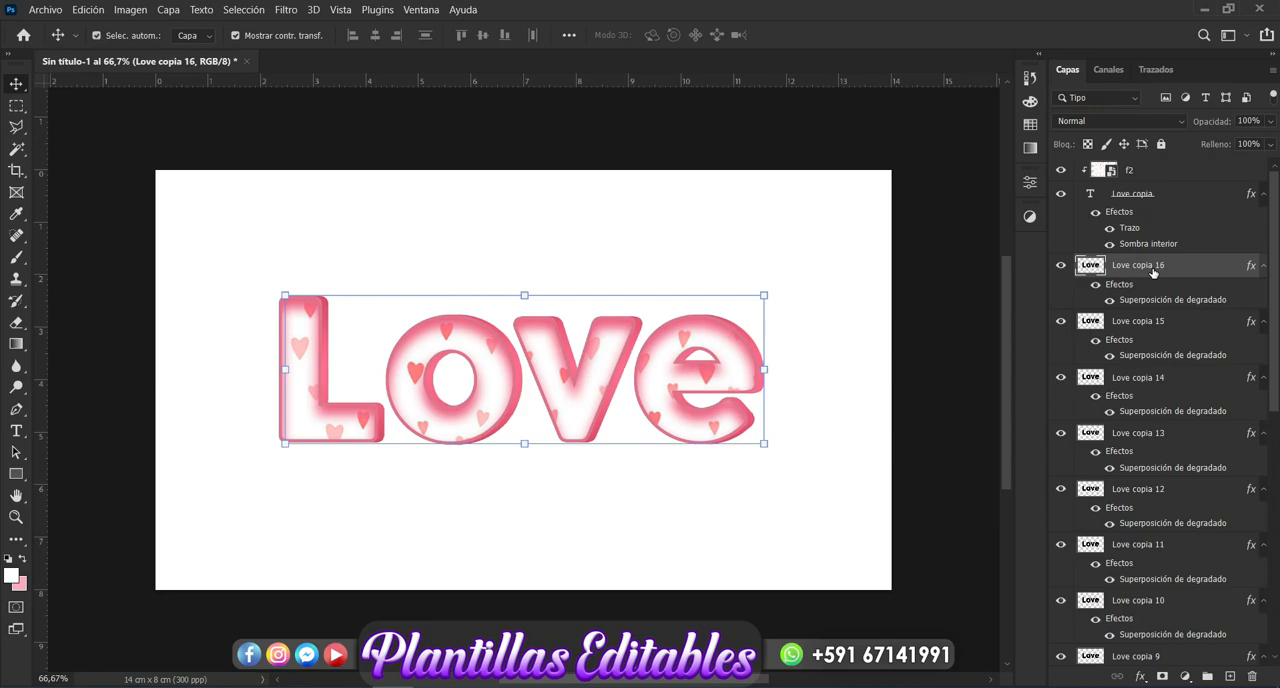
key(ctrl+j)
key(Right)
key(ctrl+j)
key(Right)
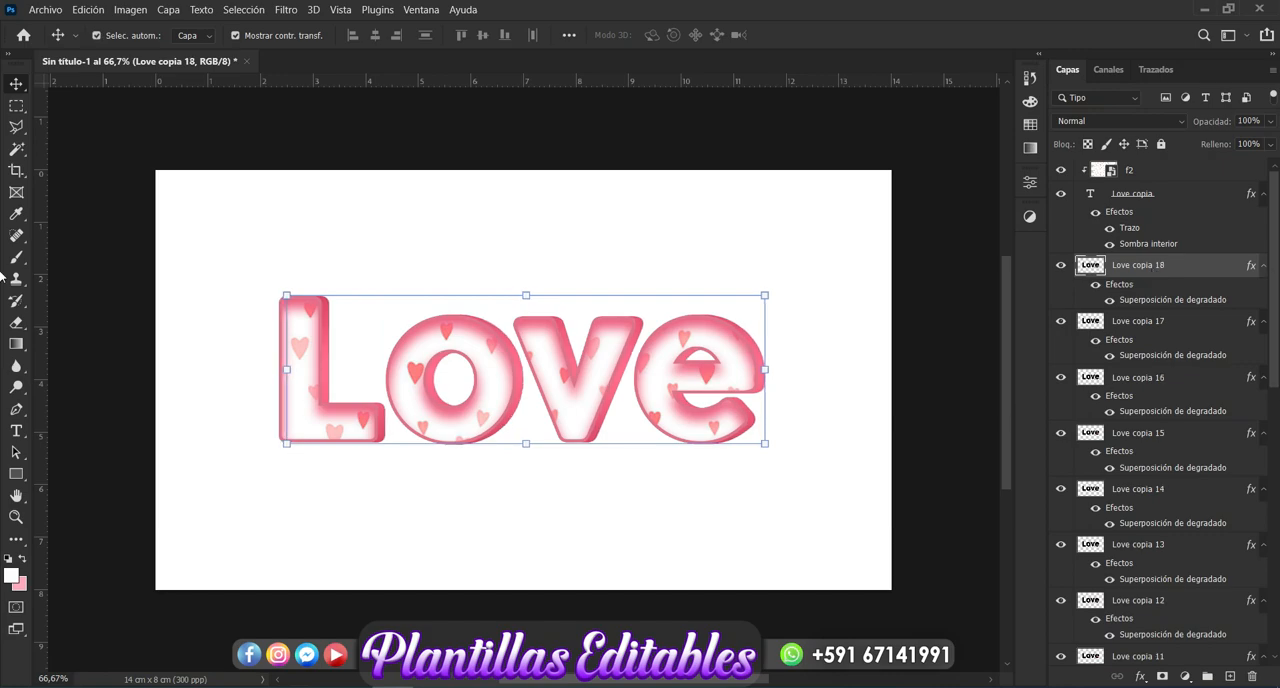
- Group the rasterized "Love" layer with all its nudged copies and name the group "3D"
drag(1276, 262, 1277, 537)
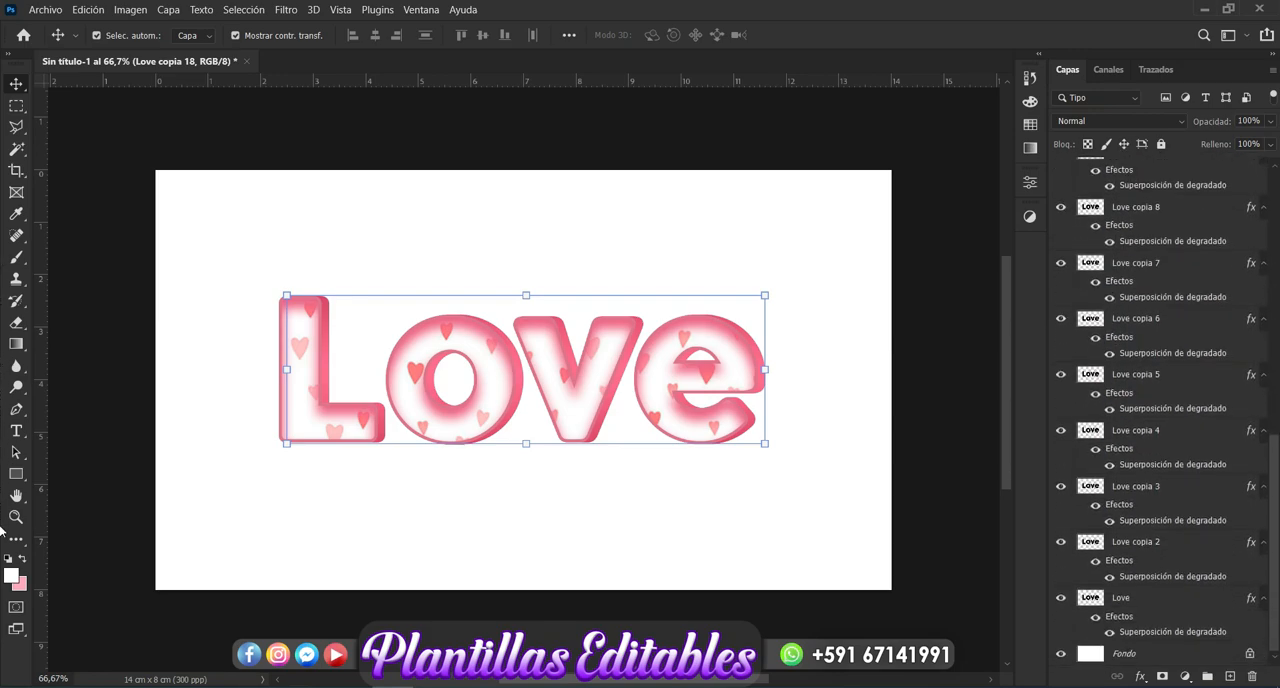
shift+click(1133, 600)
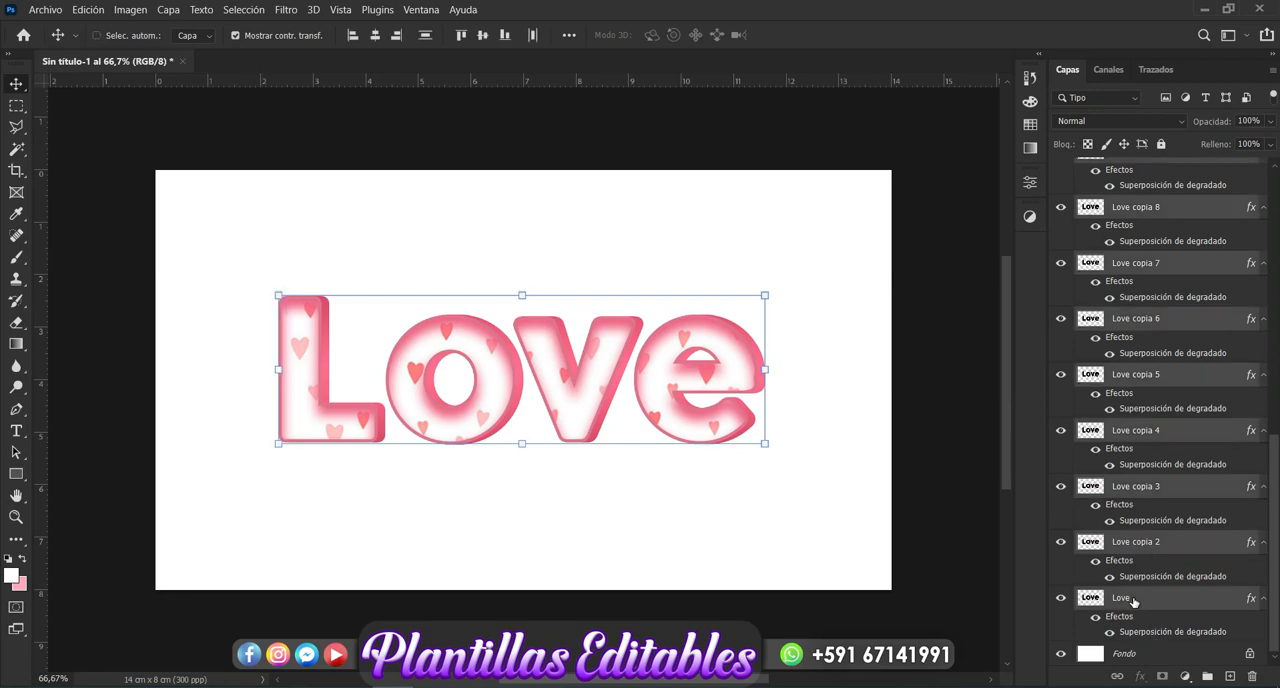
key(ctrl+g)
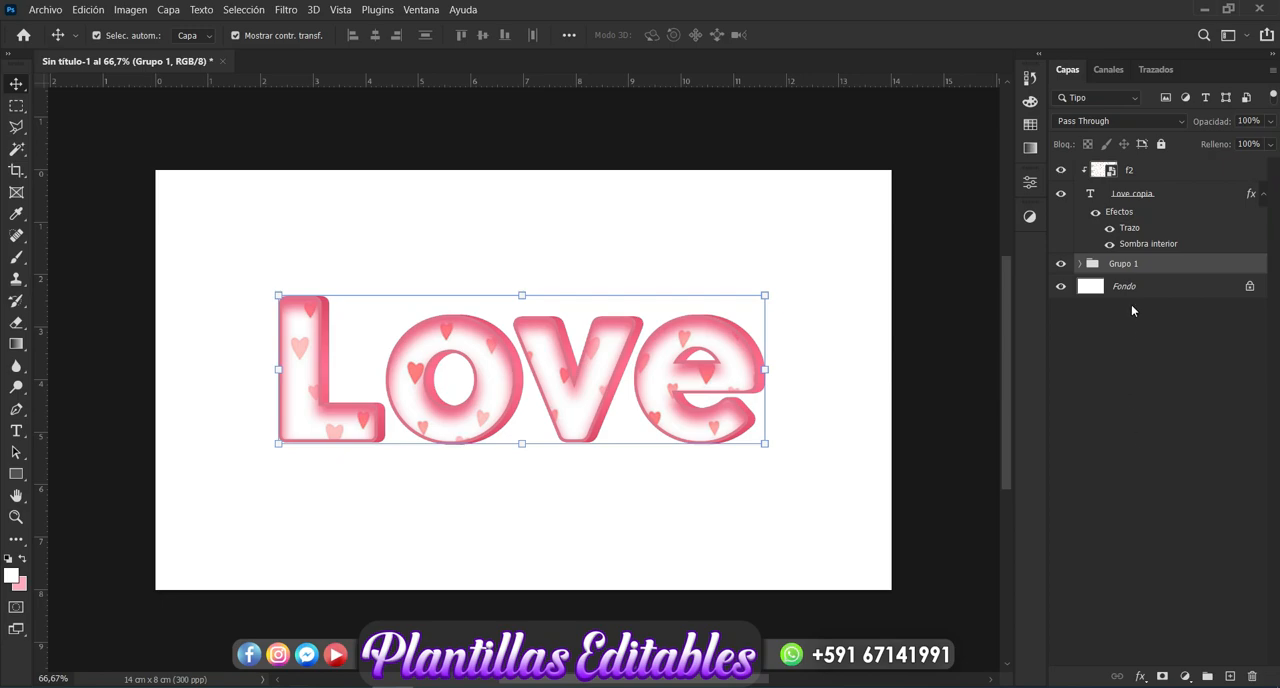
double_click(1124, 263)
key(BackSpace)
key(Return)
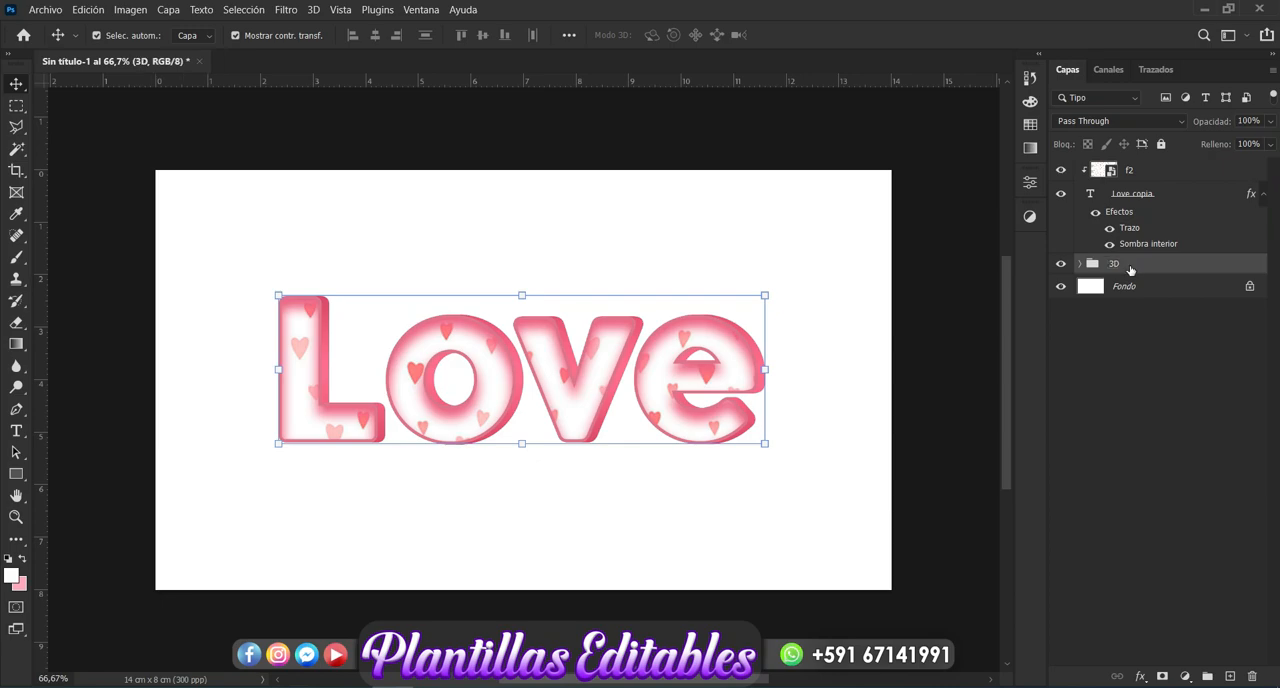
- Change the Stroke (Trazo) color of the "Love copia" text layer to #d7597b, starting from a sample of the L's extruded edge, and apply it
click(1133, 201)
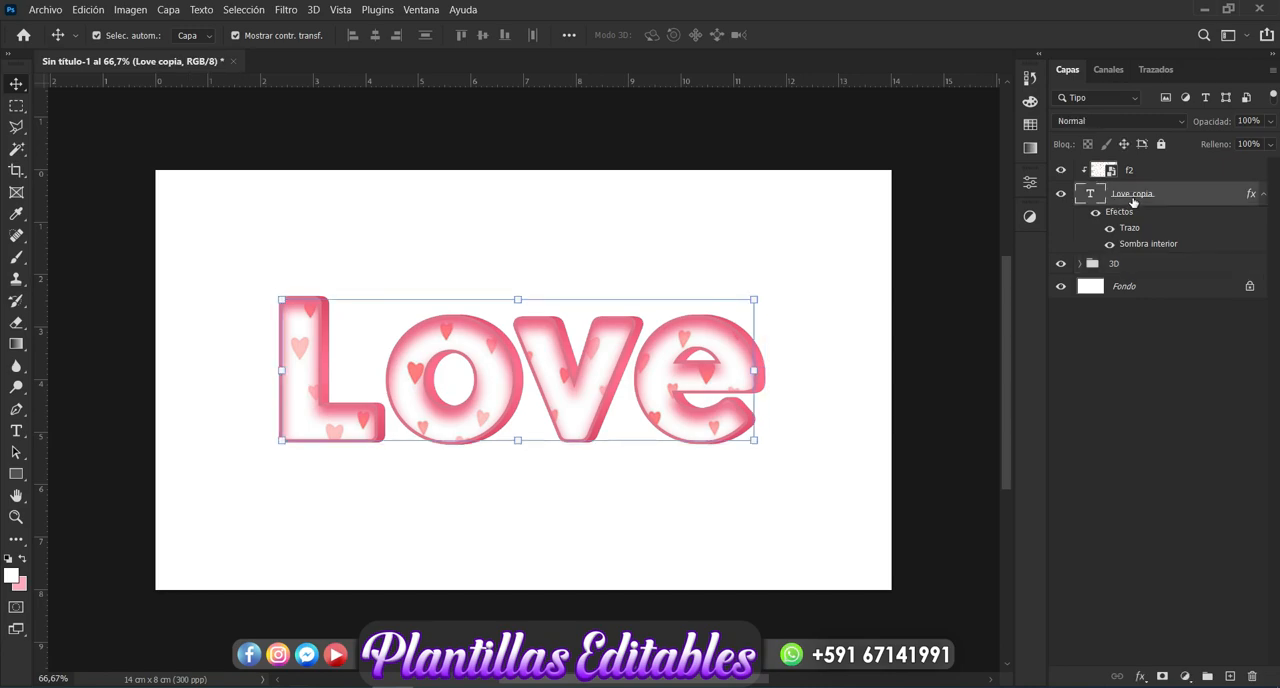
click(1141, 677)
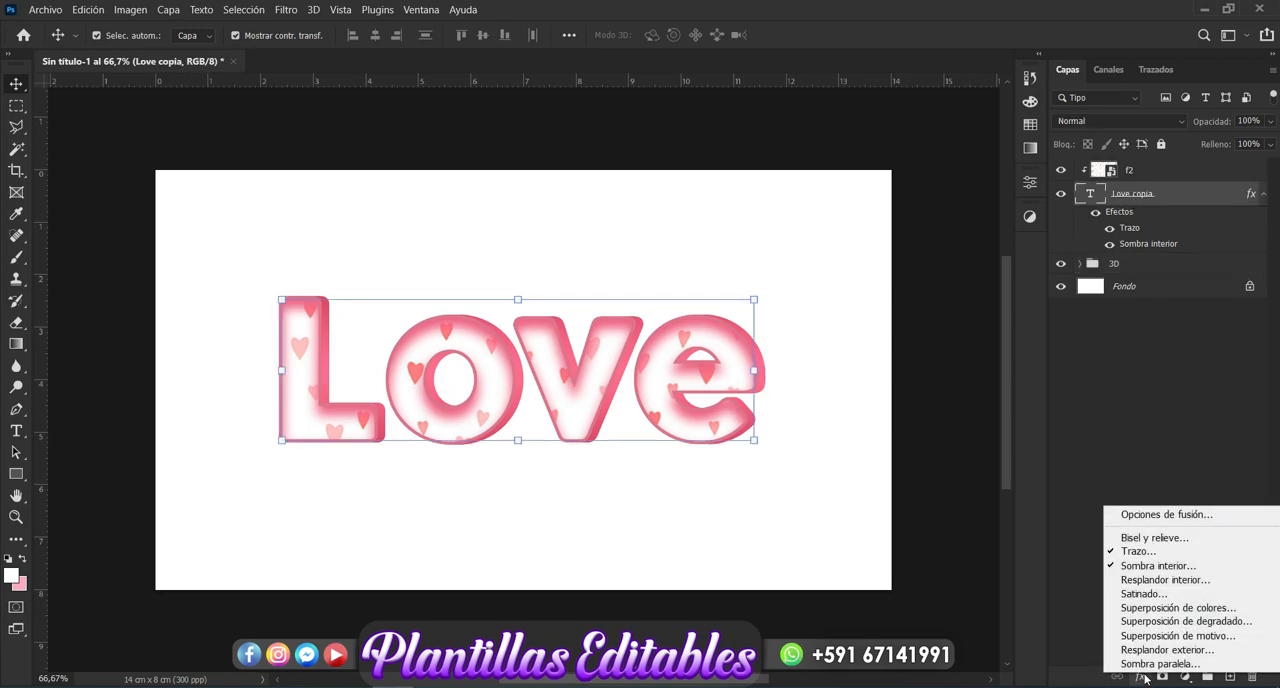
click(1148, 553)
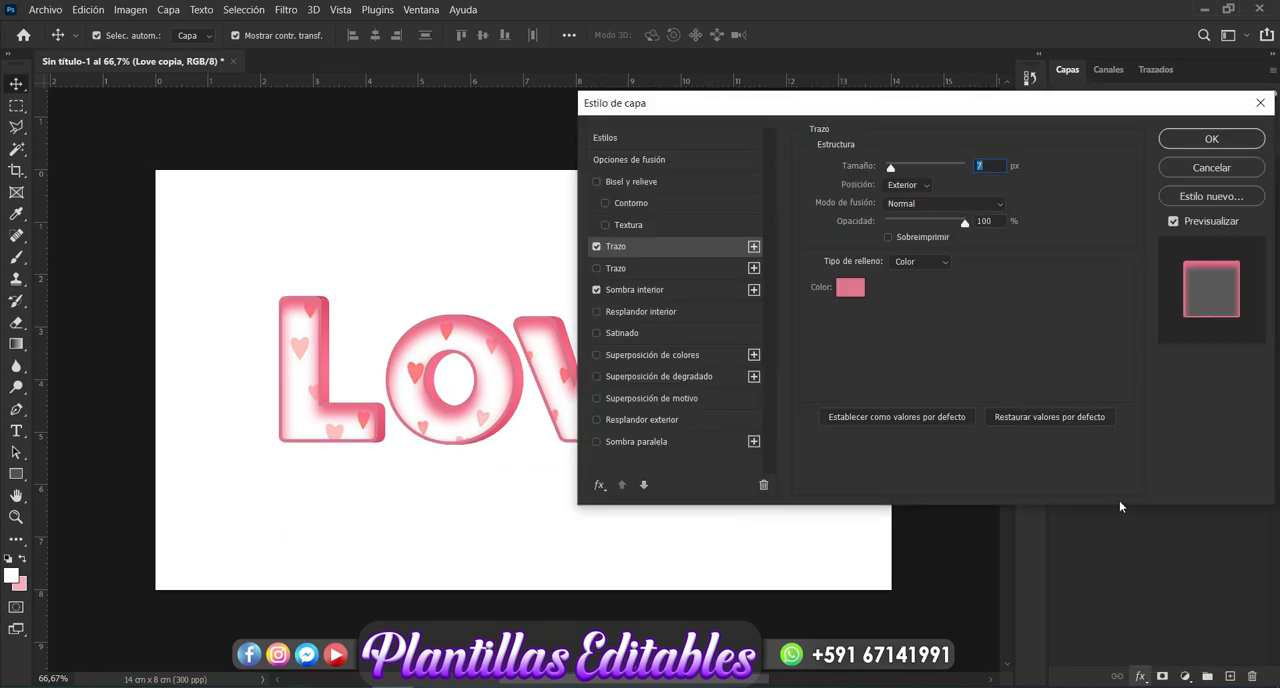
click(846, 289)
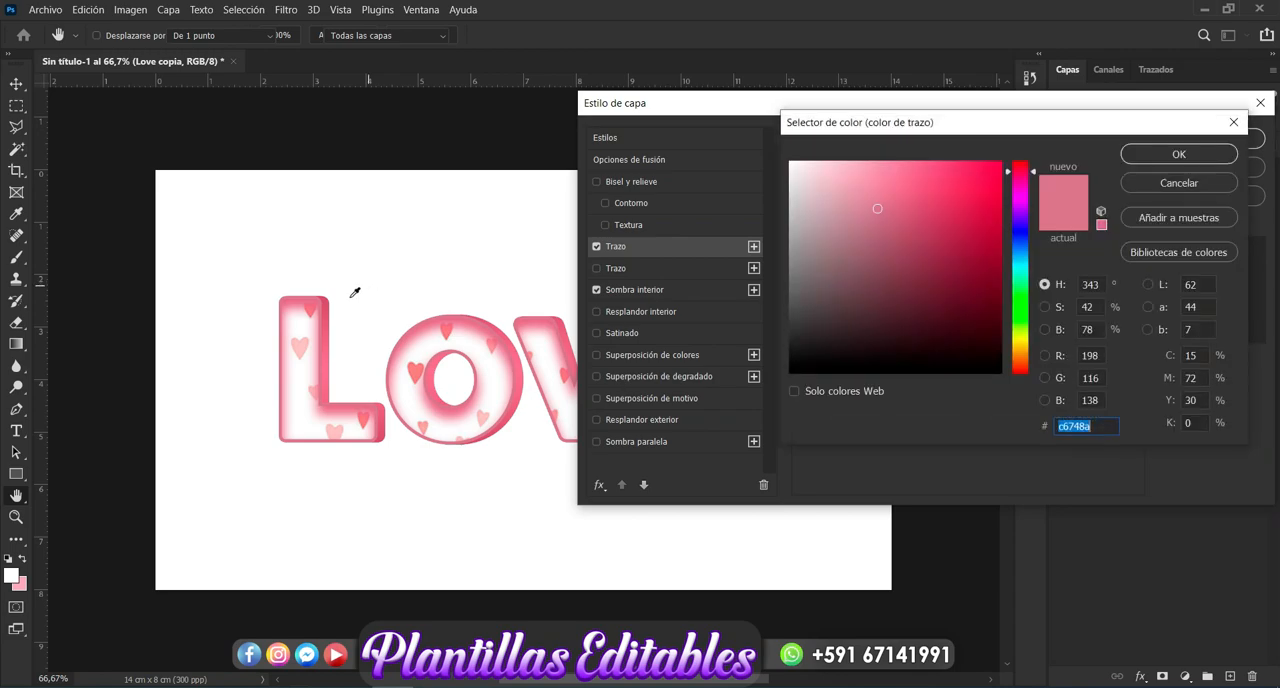
click(329, 304)
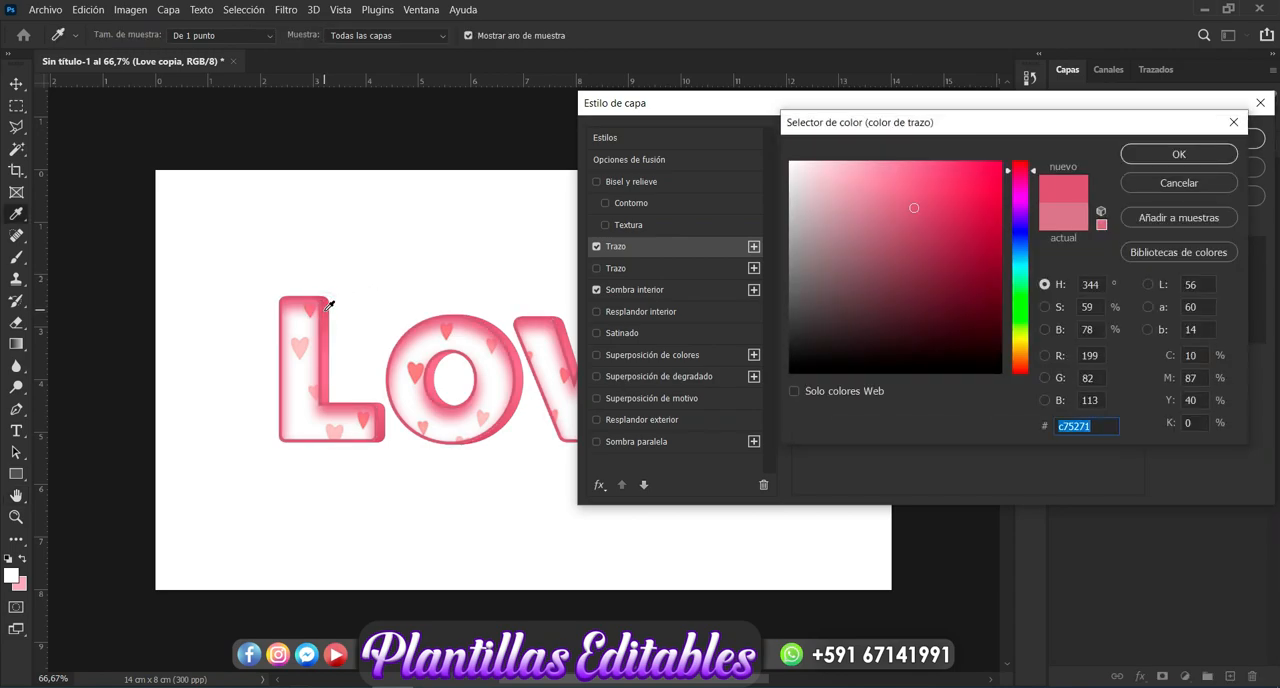
click(914, 194)
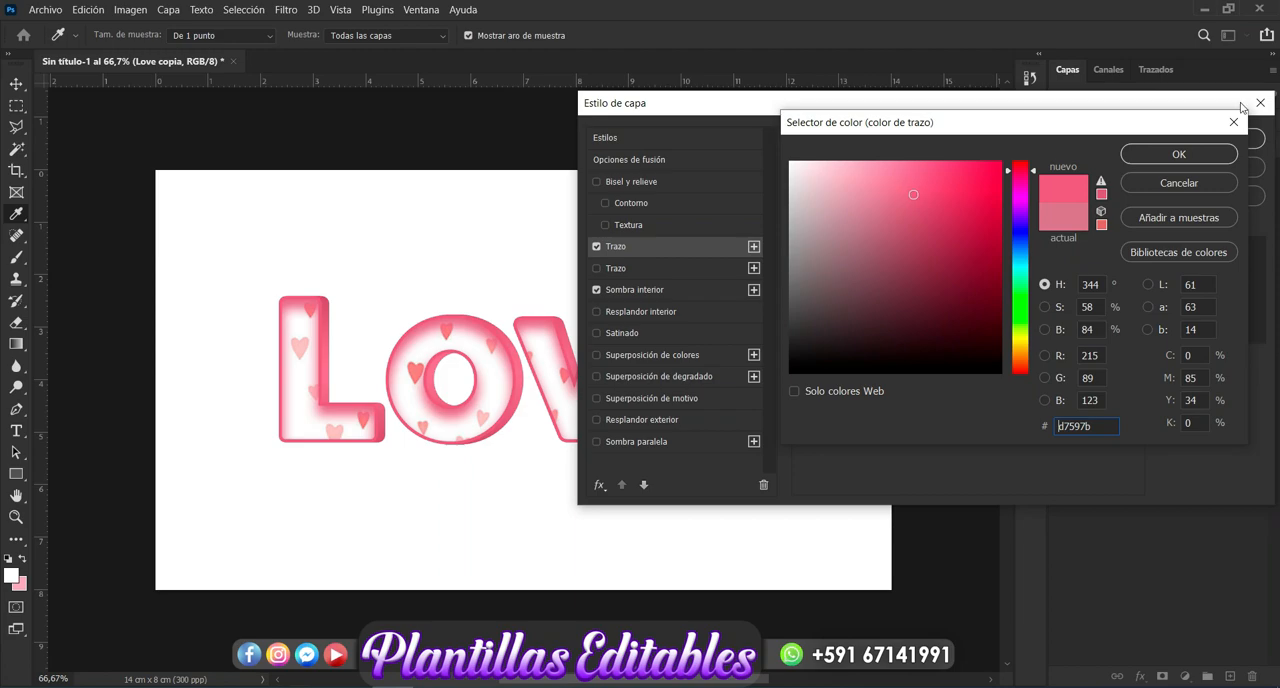
click(1172, 157)
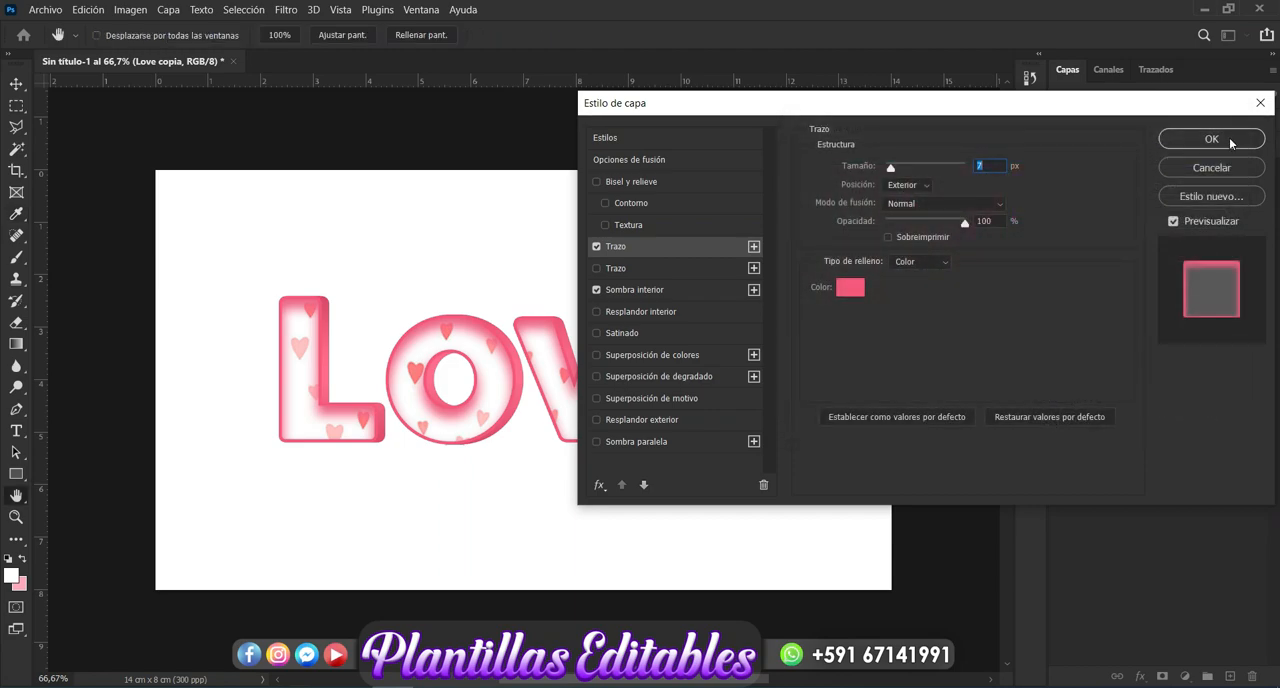
click(1210, 140)
click(921, 471)
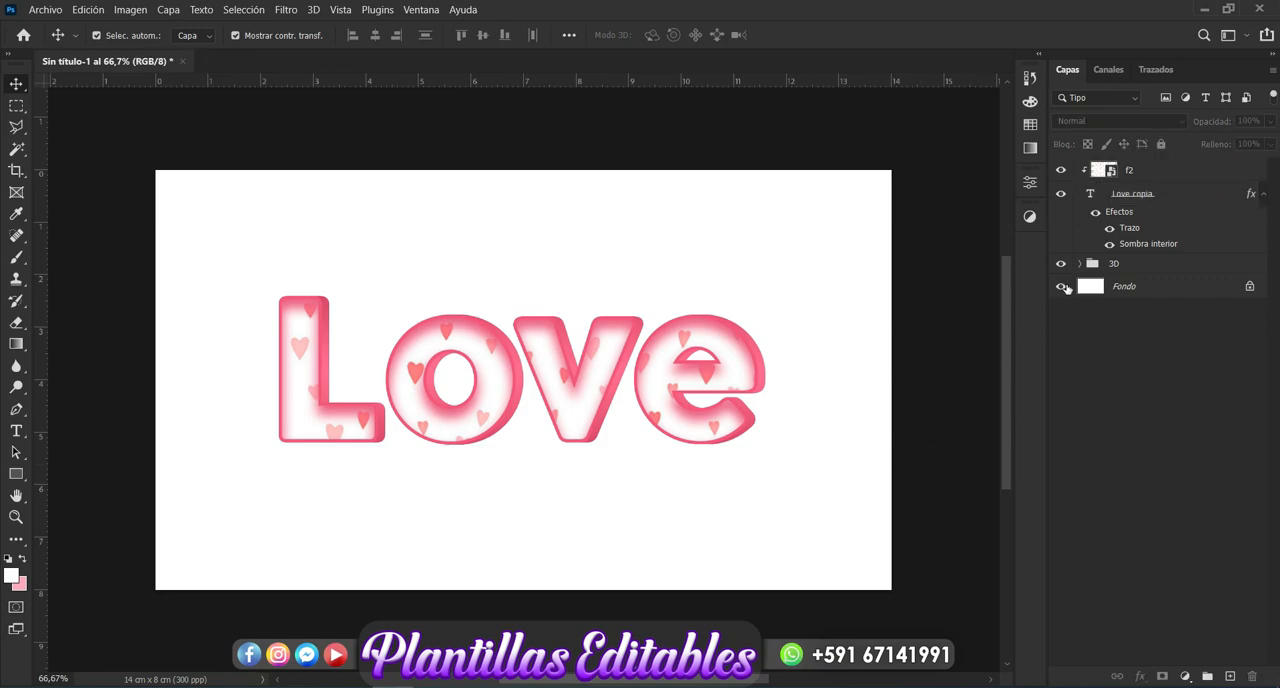
- Duplicate the topmost layer of the 3D group and place the duplicate outside it, between the collapsed group and the background
click(1079, 264)
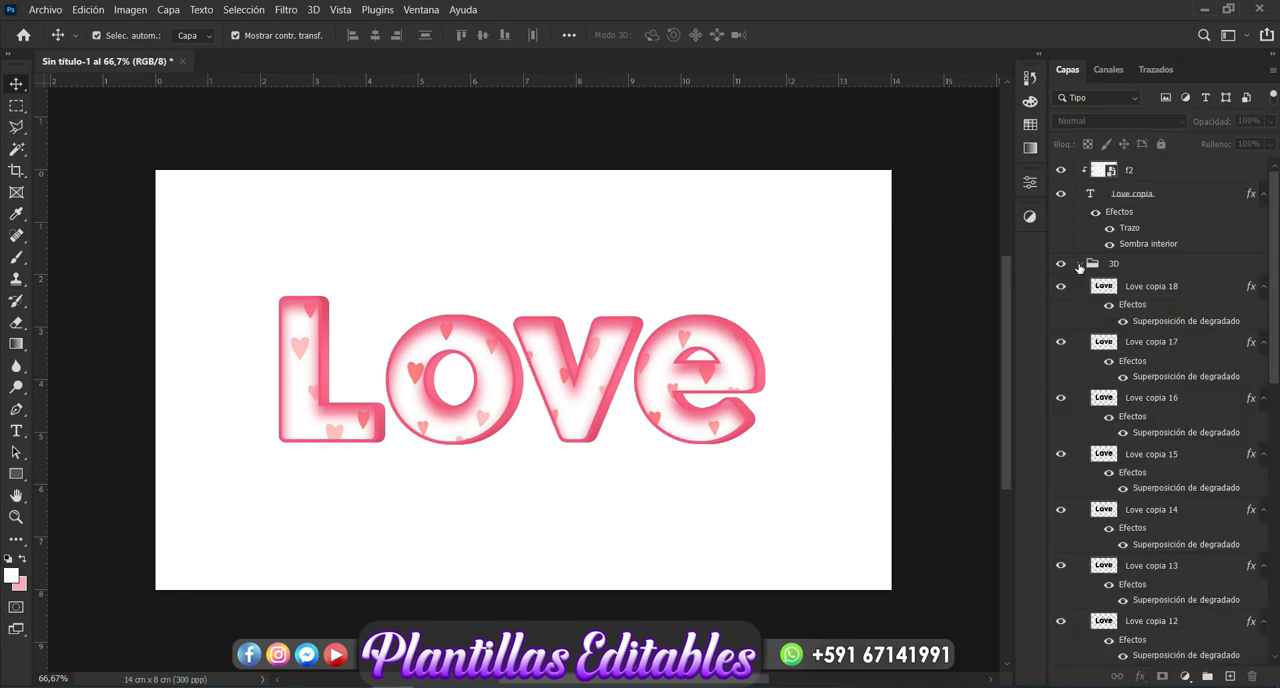
click(1137, 294)
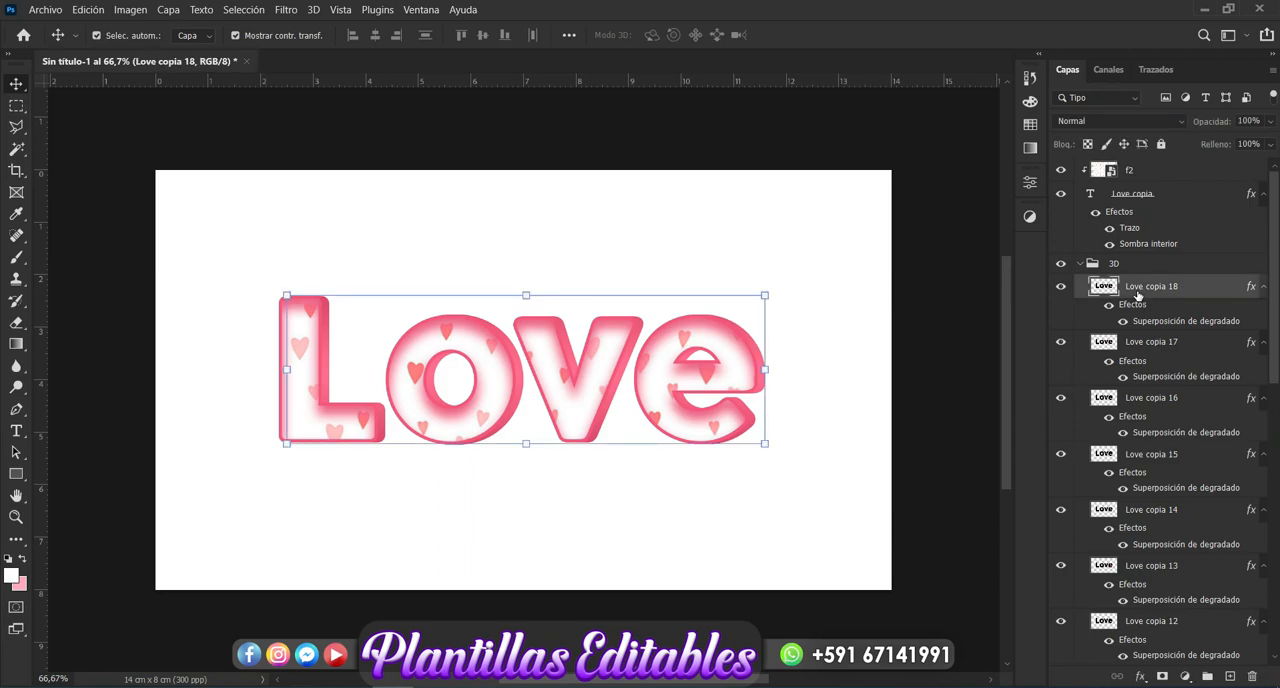
key(ctrl+j)
drag(1133, 264, 1133, 257)
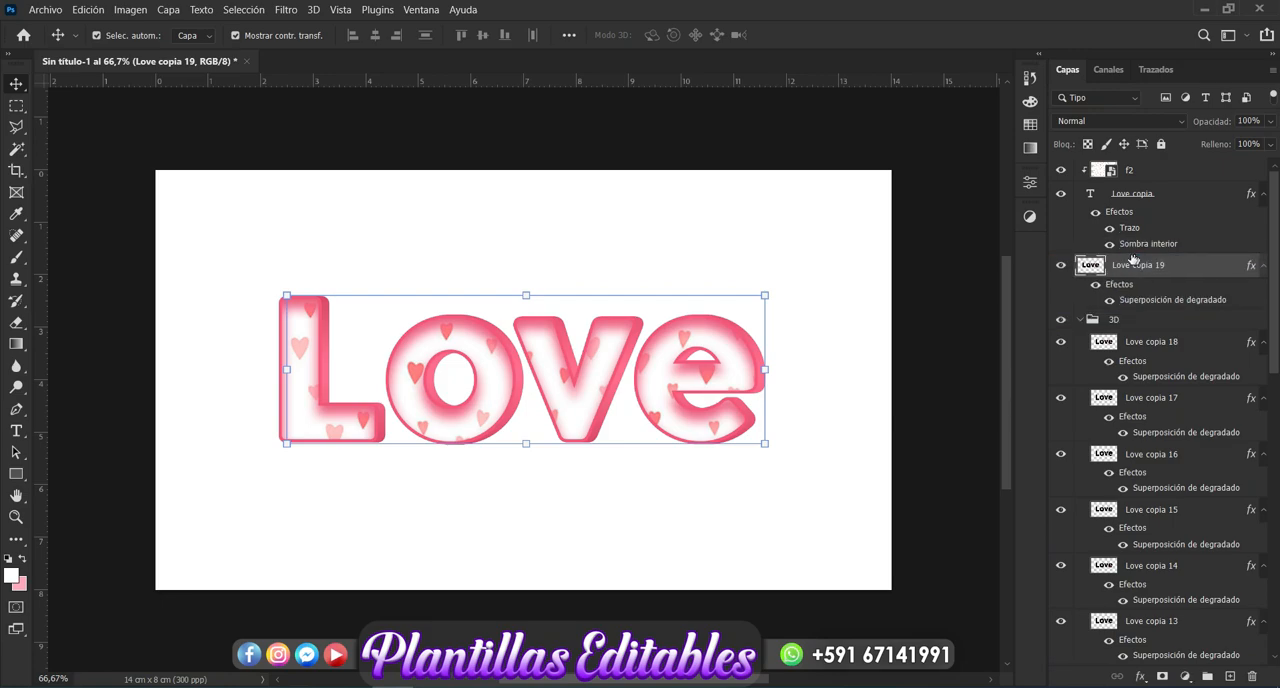
click(1080, 320)
drag(1151, 268, 1148, 332)
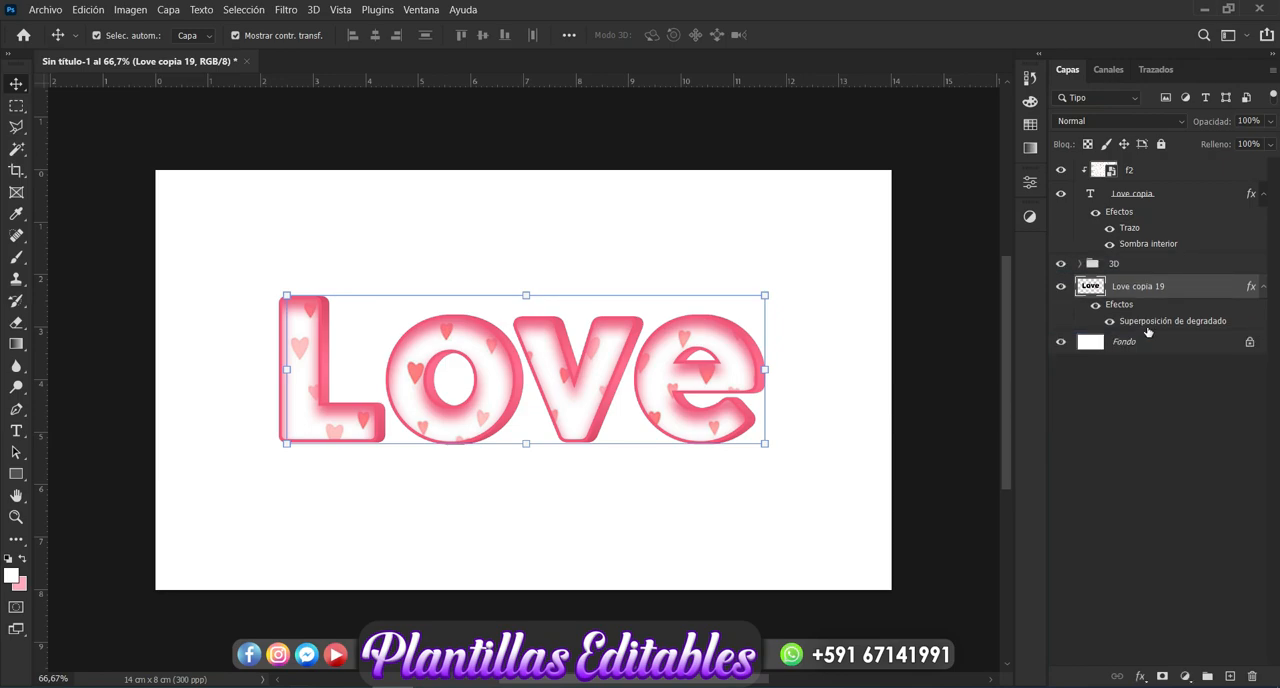
- Add a Stroke (Trazo) to the duplicated layer beneath the 3D group, with light pink color #fcd0dc and a size of 19 px
click(1141, 677)
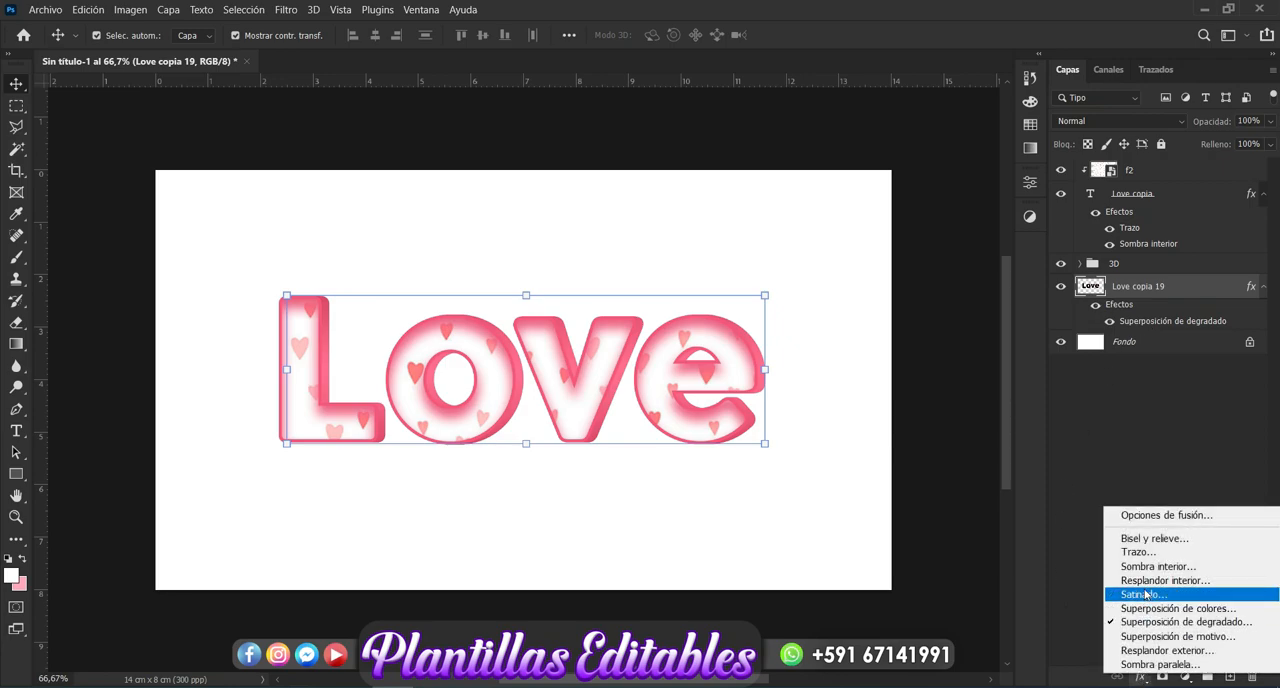
click(1146, 556)
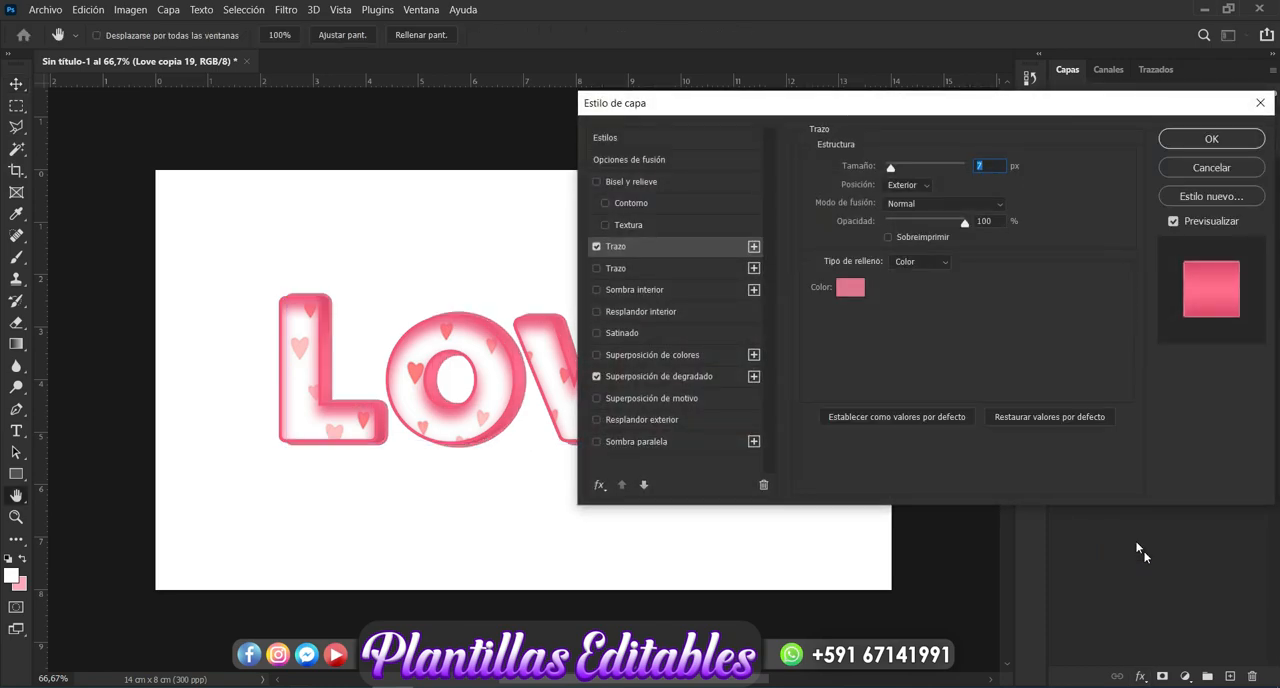
click(848, 291)
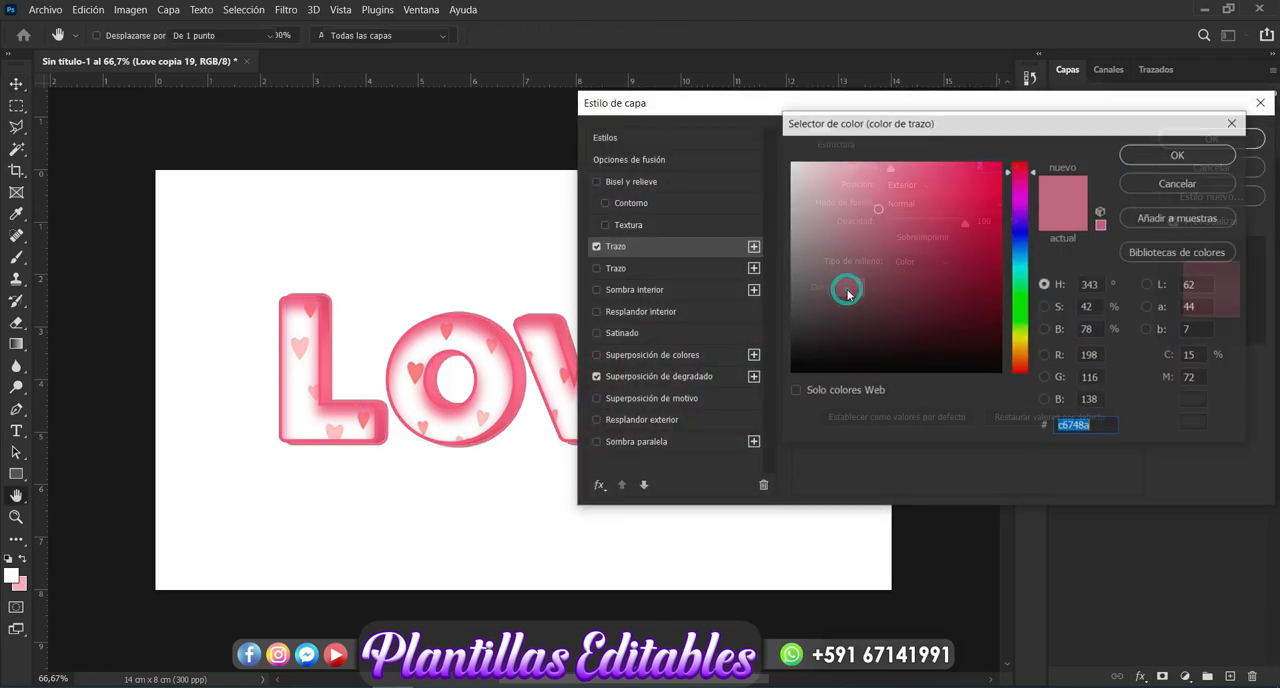
click(824, 165)
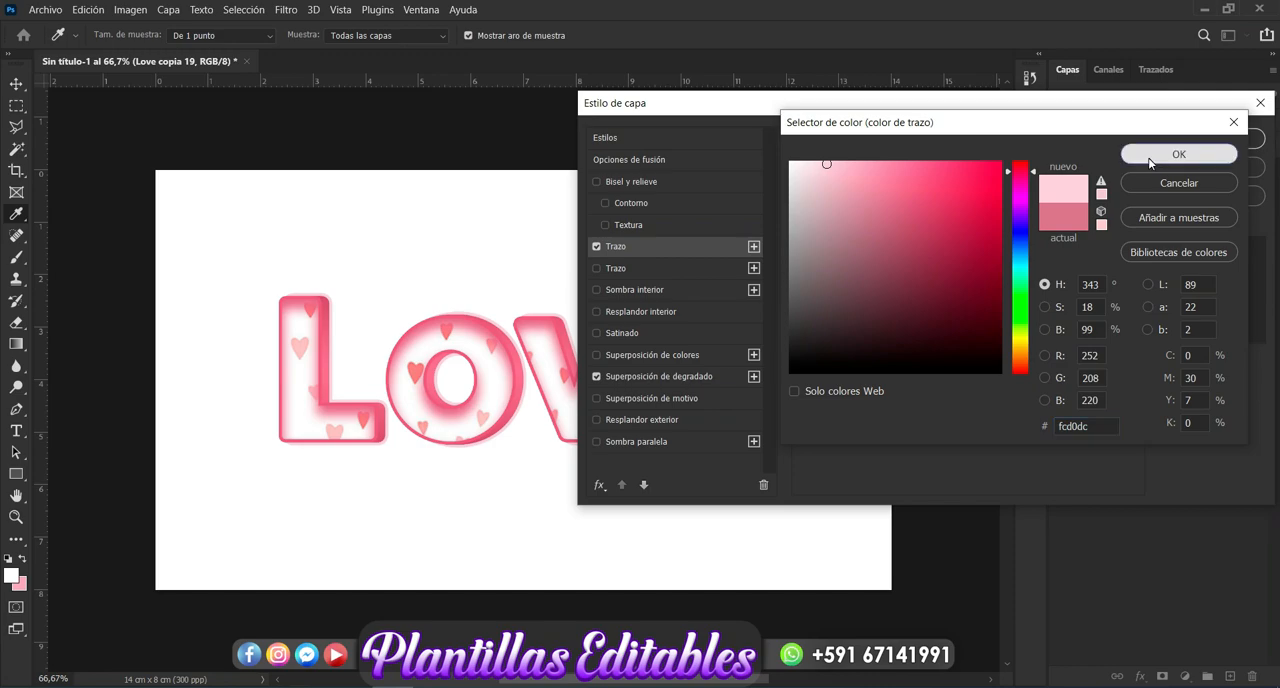
click(1179, 154)
drag(890, 172, 898, 172)
text(19)
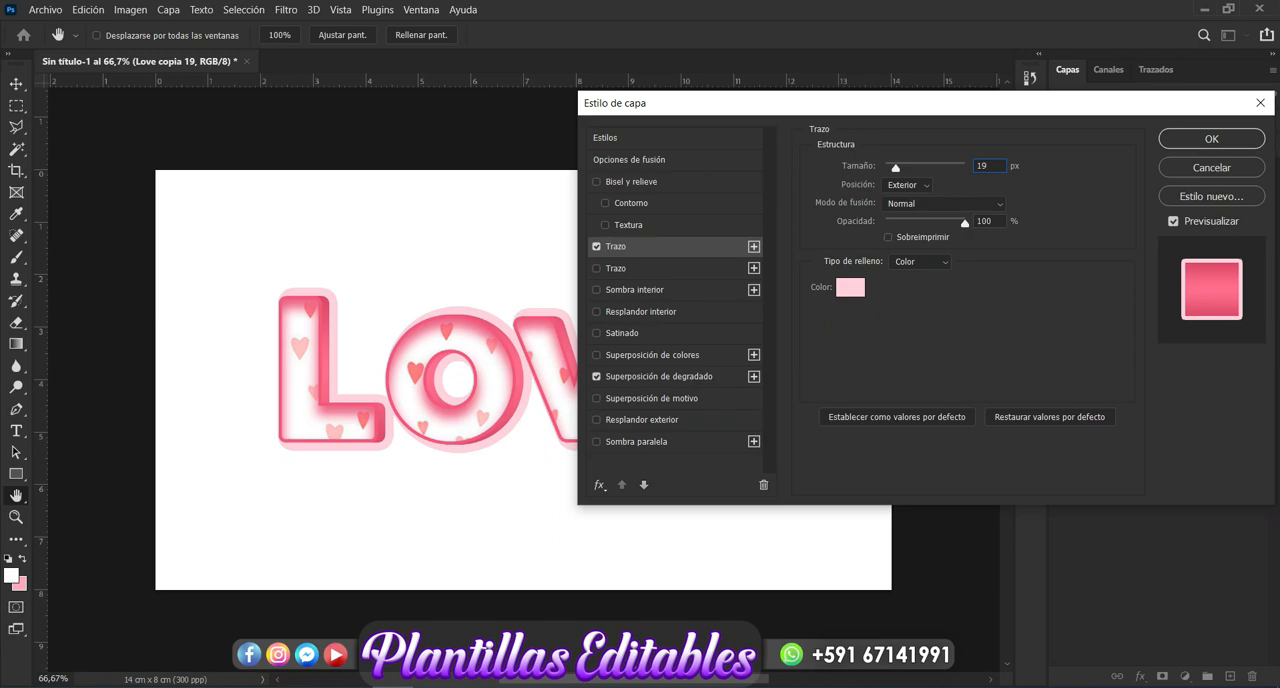
- Enable a second Stroke (Trazo) on the duplicated "Love" layer beneath the 3D group, with the muted pink color #ad5c72
click(703, 264)
click(845, 288)
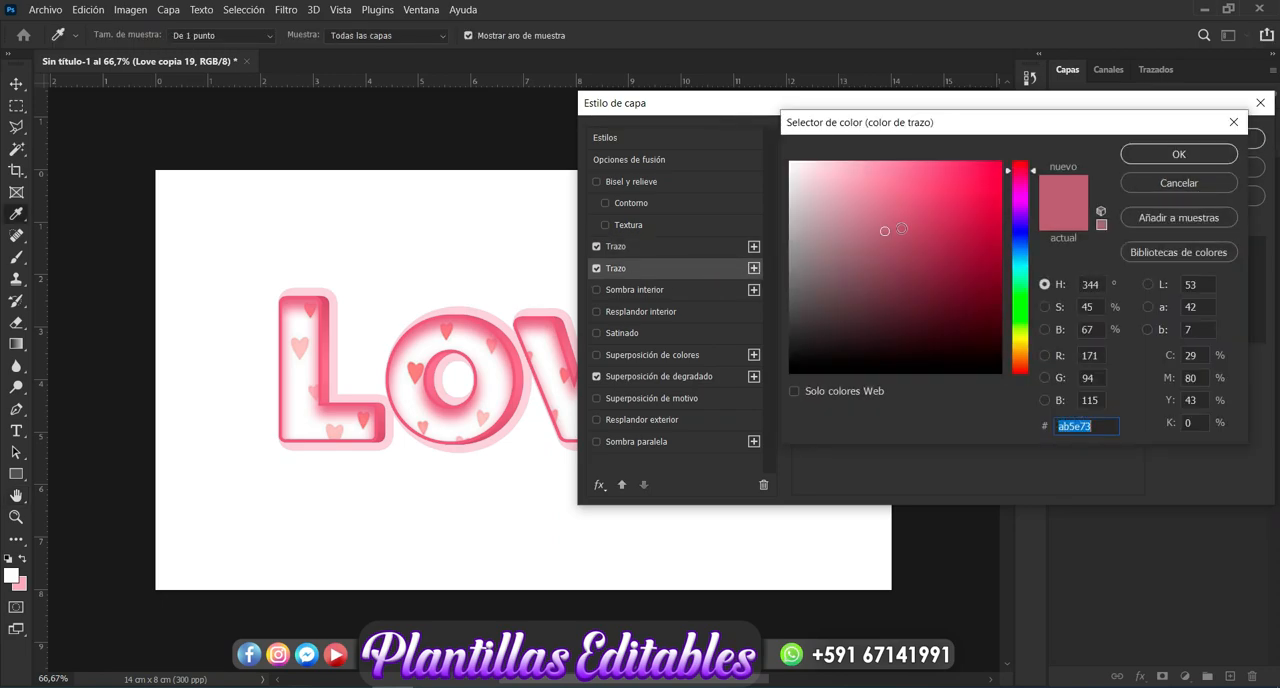
click(889, 229)
click(1150, 156)
- Set the second Stroke's position to Exterior and its size to 24 px
drag(892, 170, 938, 169)
click(921, 166)
click(924, 190)
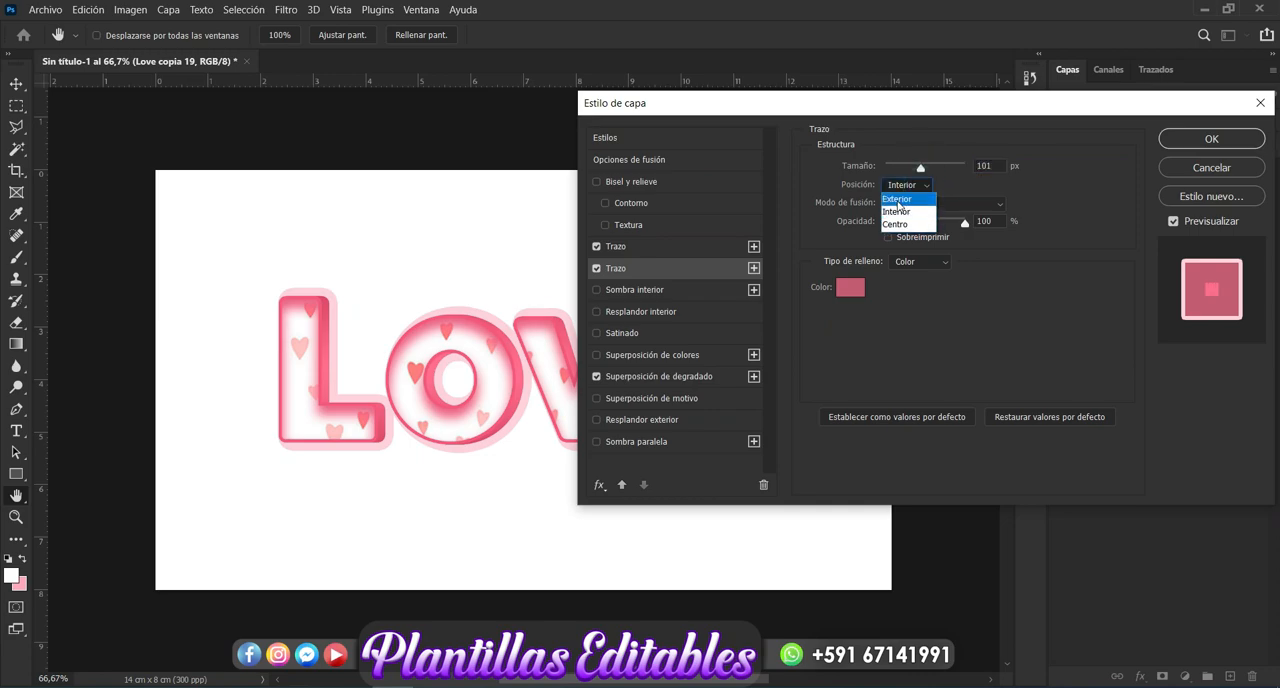
click(896, 201)
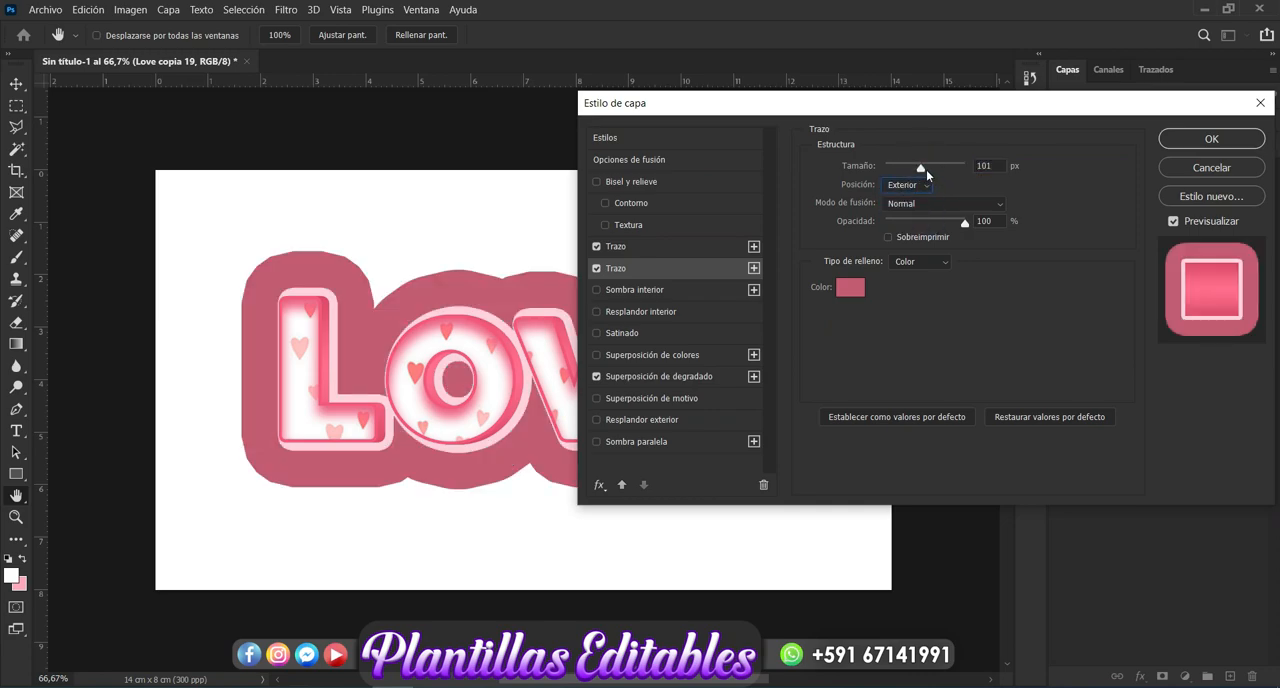
drag(926, 169, 897, 173)
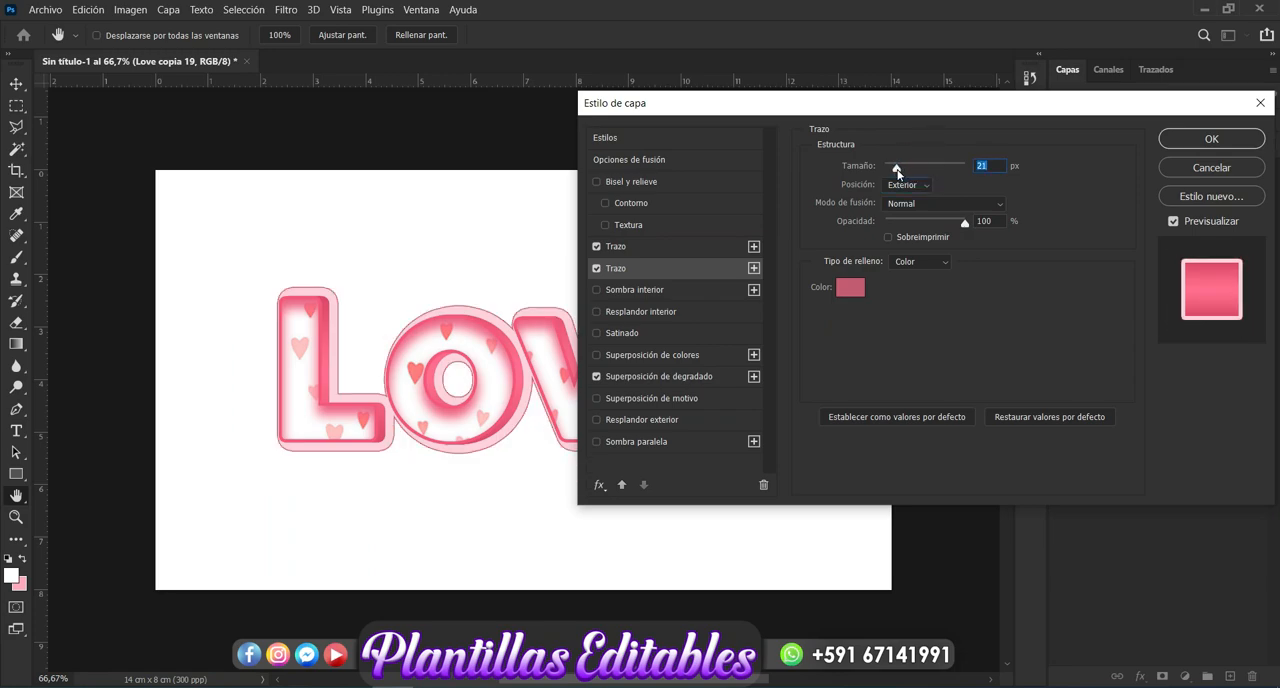
text(23)
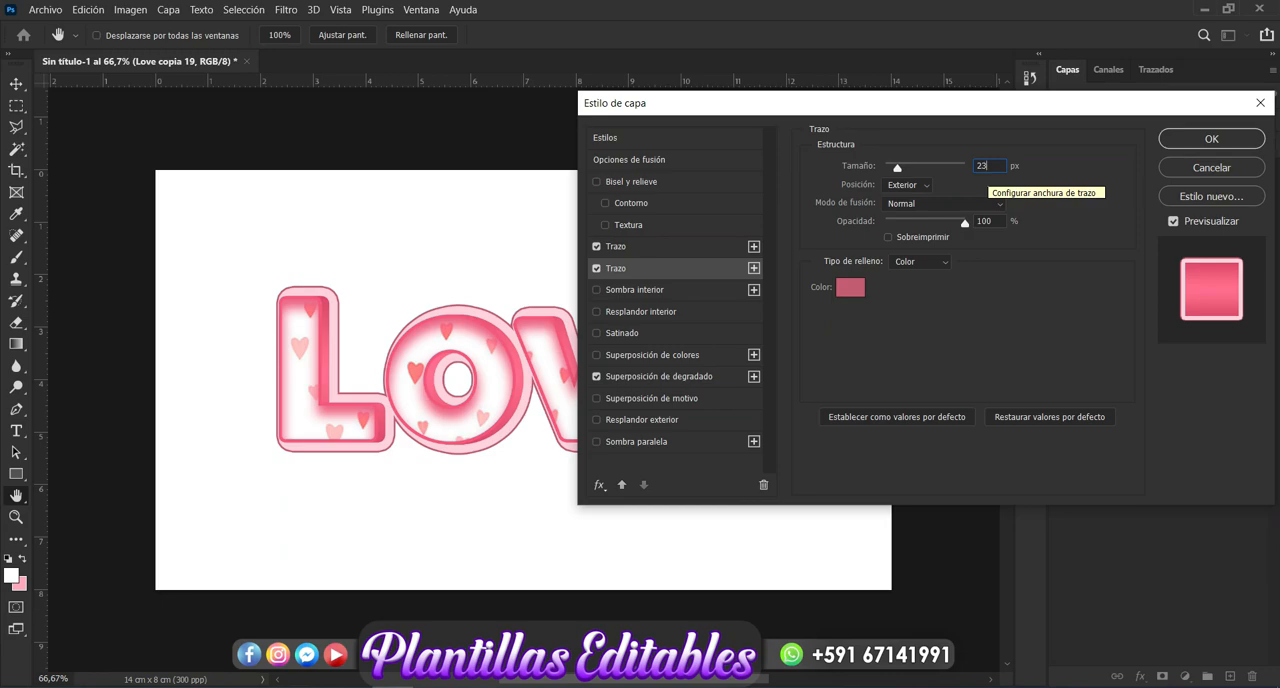
key(BackSpace)
key(BackSpace)
text(24)
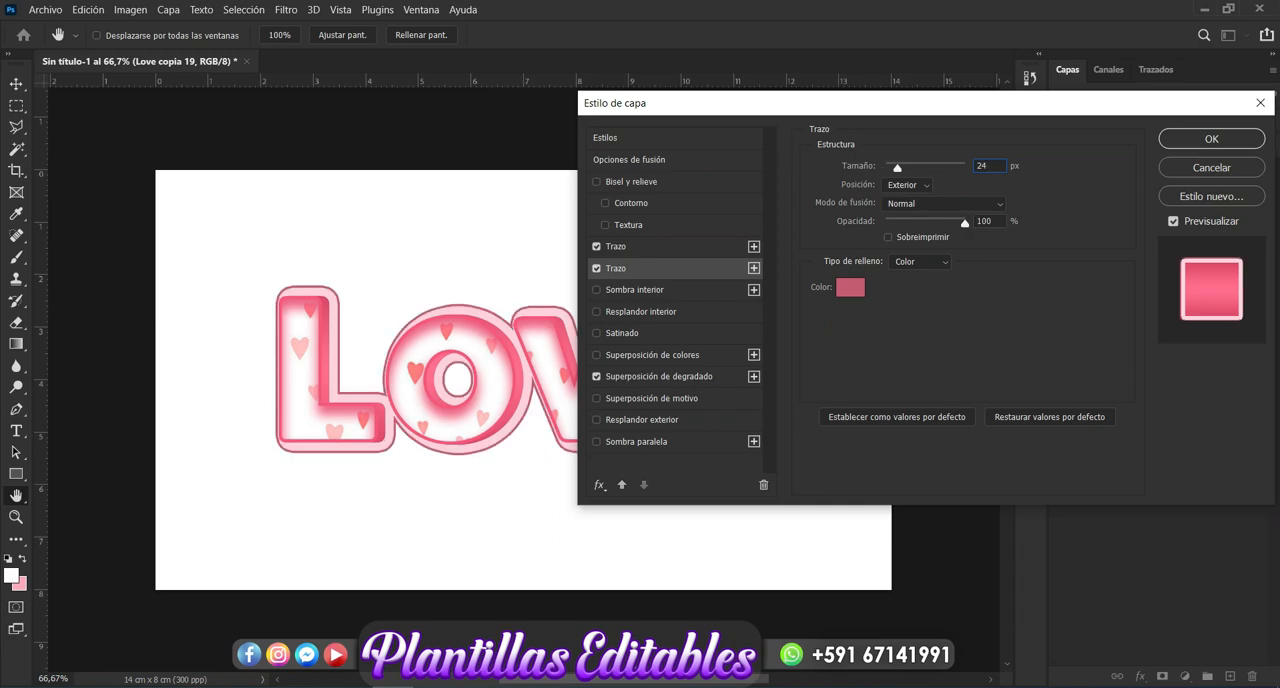
- Lighten the second Stroke's color to #e398ad and apply the layer style
click(850, 289)
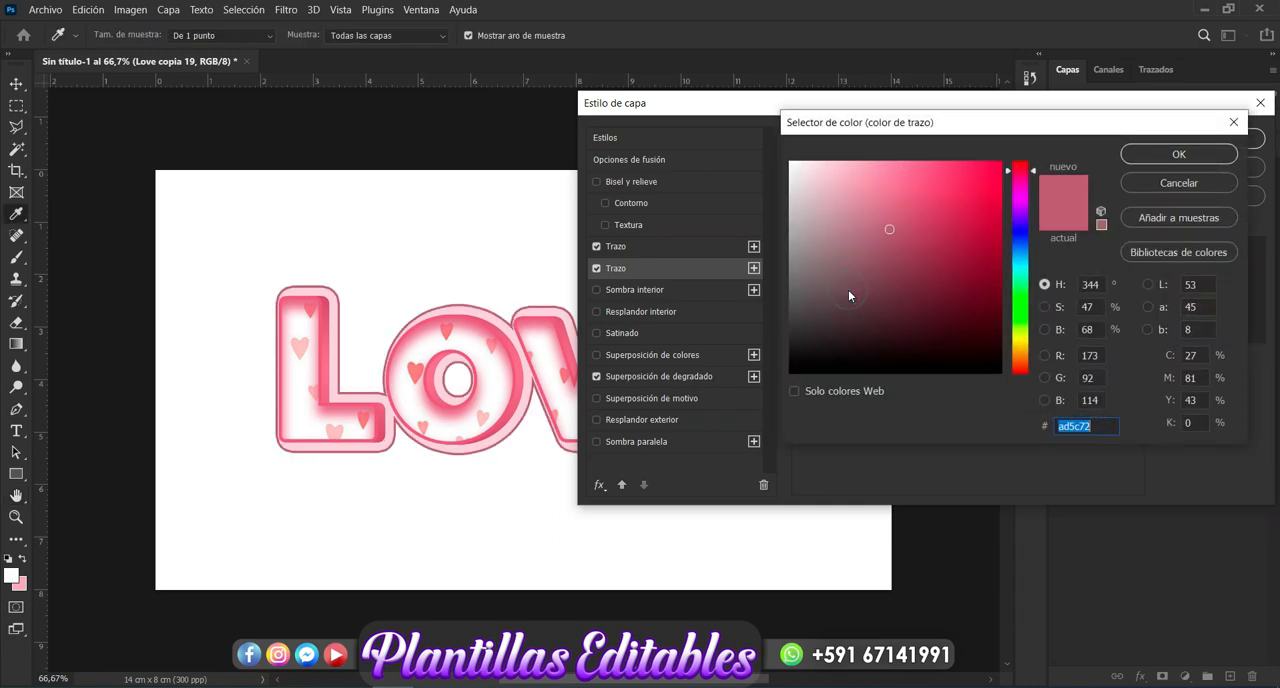
click(866, 196)
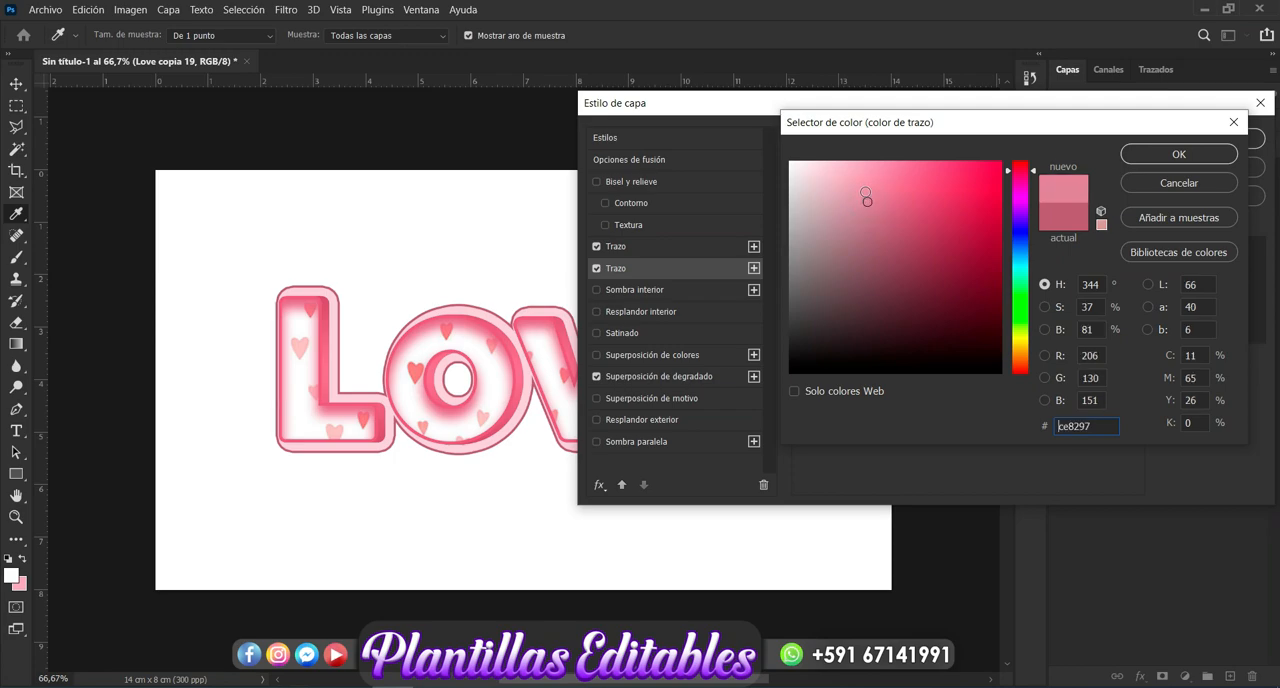
click(859, 184)
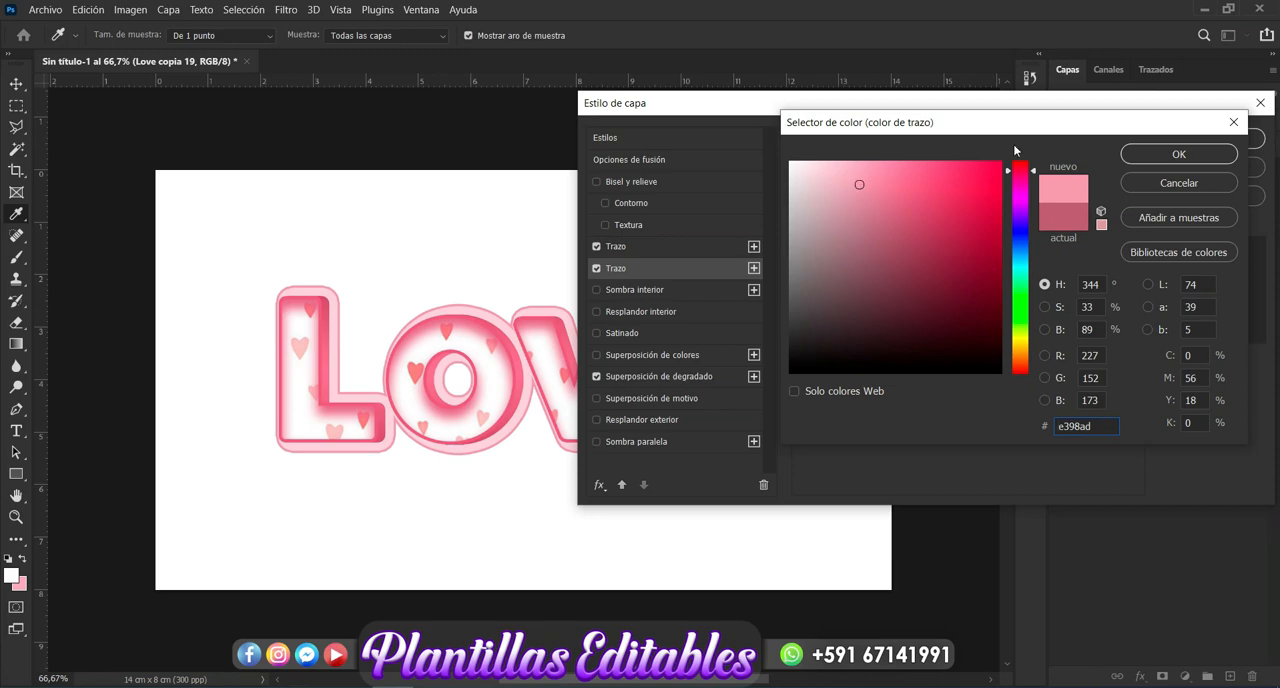
click(1170, 156)
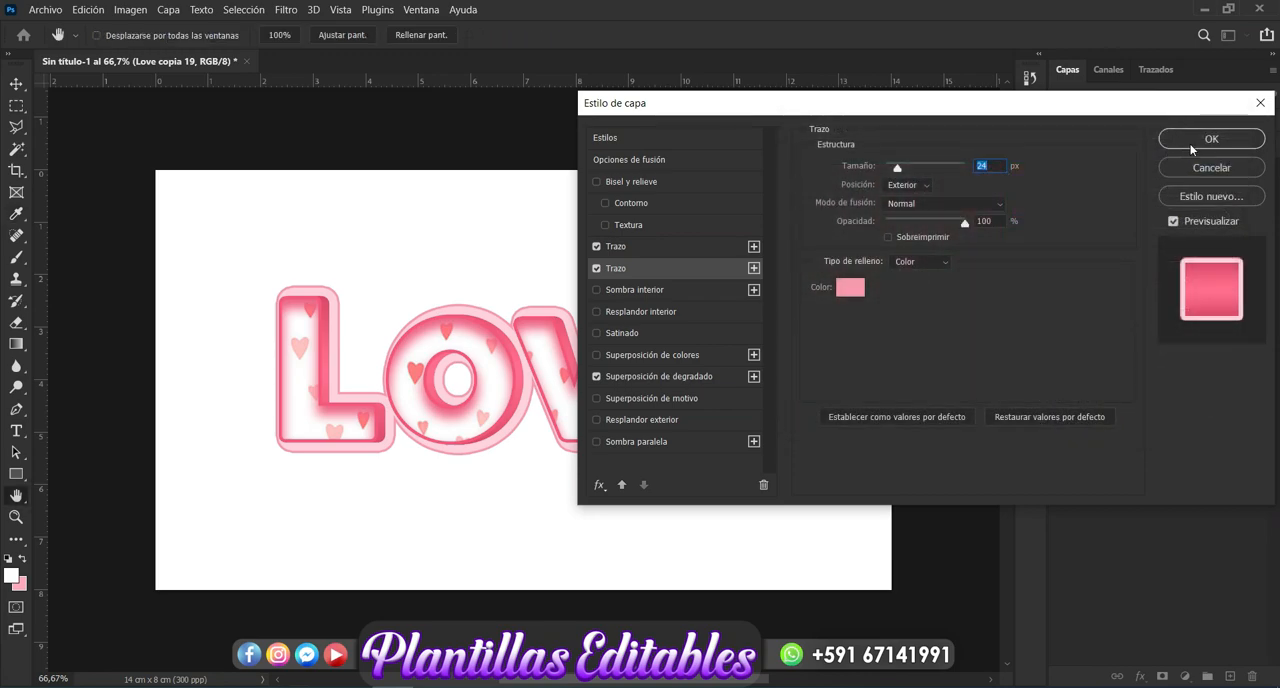
click(1198, 140)
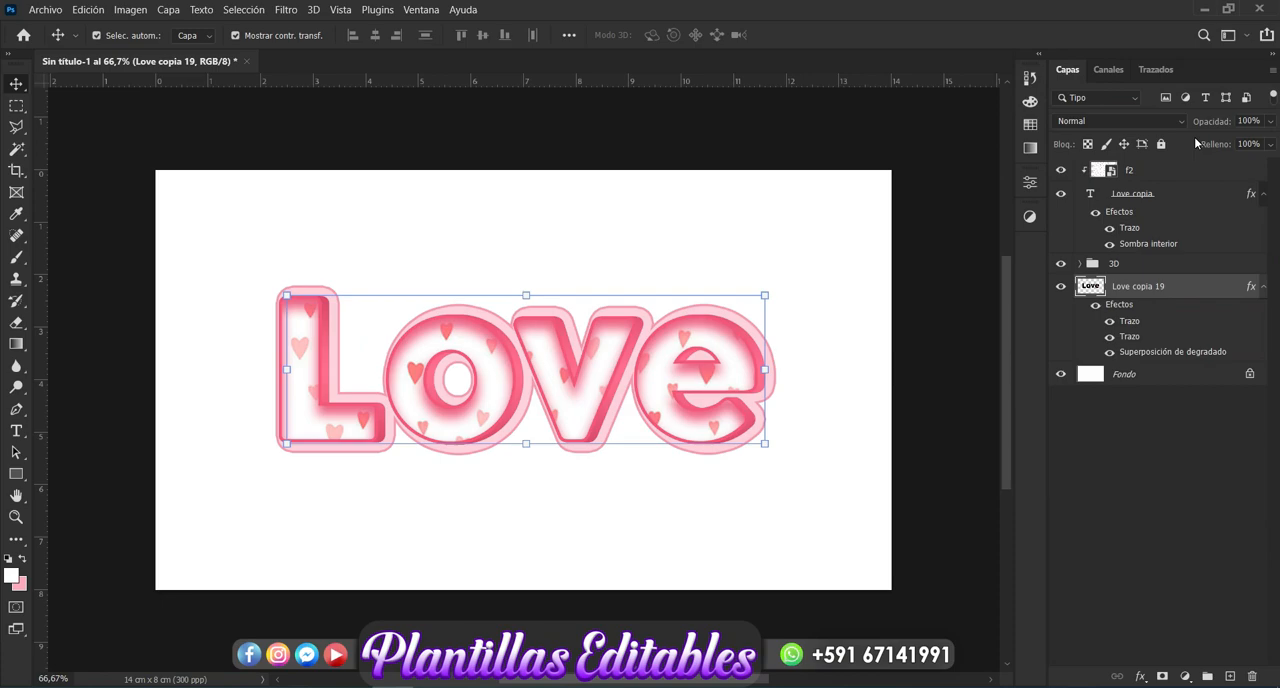
- Add an Outer Glow (Resplandor exterior) to the 3D group with dark pink color #a53855, starting from a sample of the lettering
click(1127, 270)
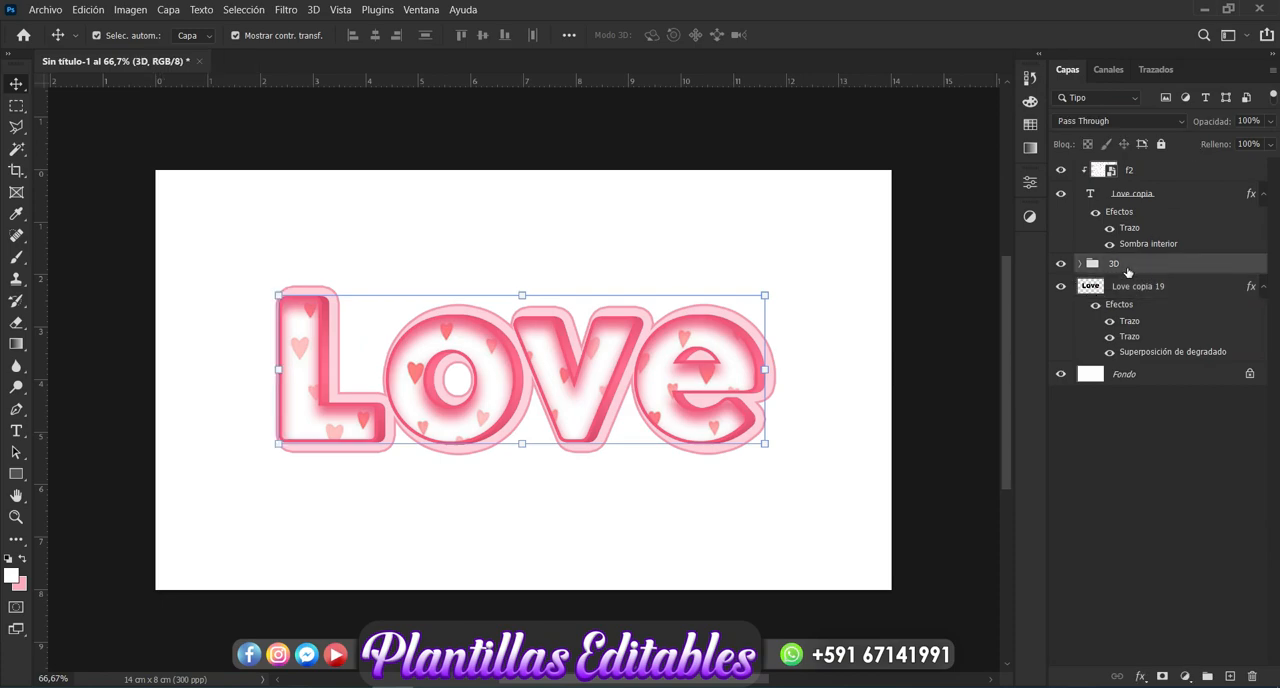
click(1140, 677)
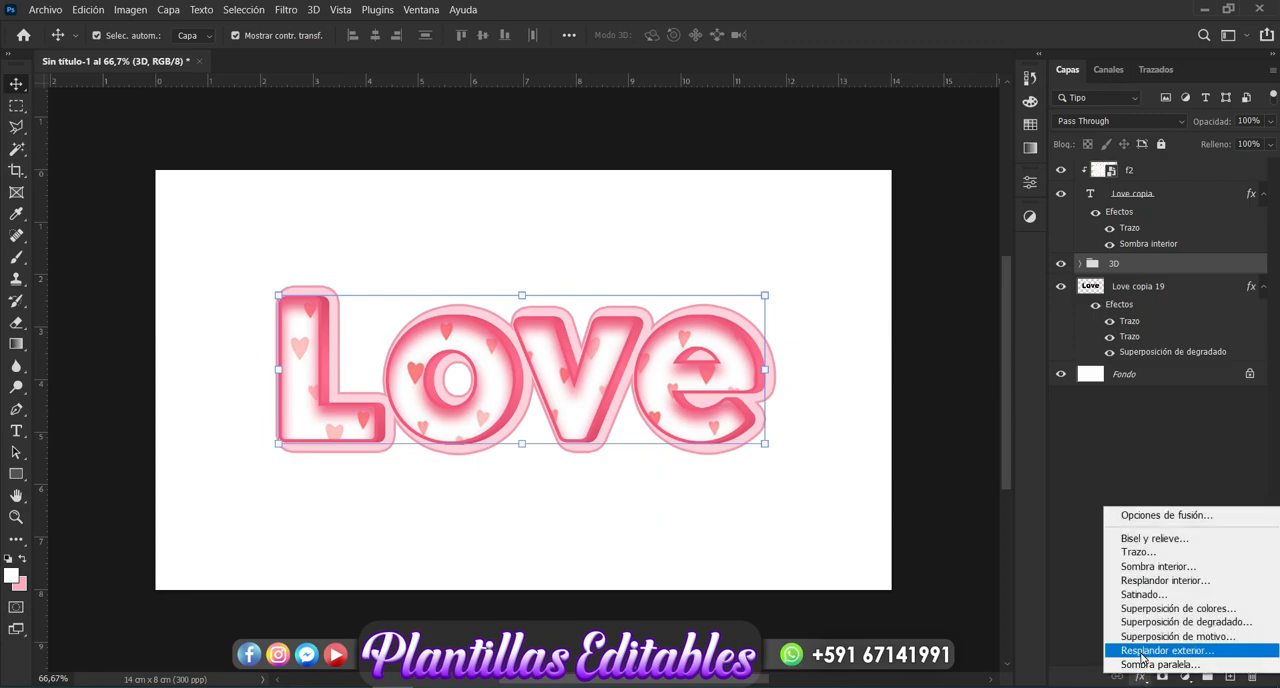
click(1141, 653)
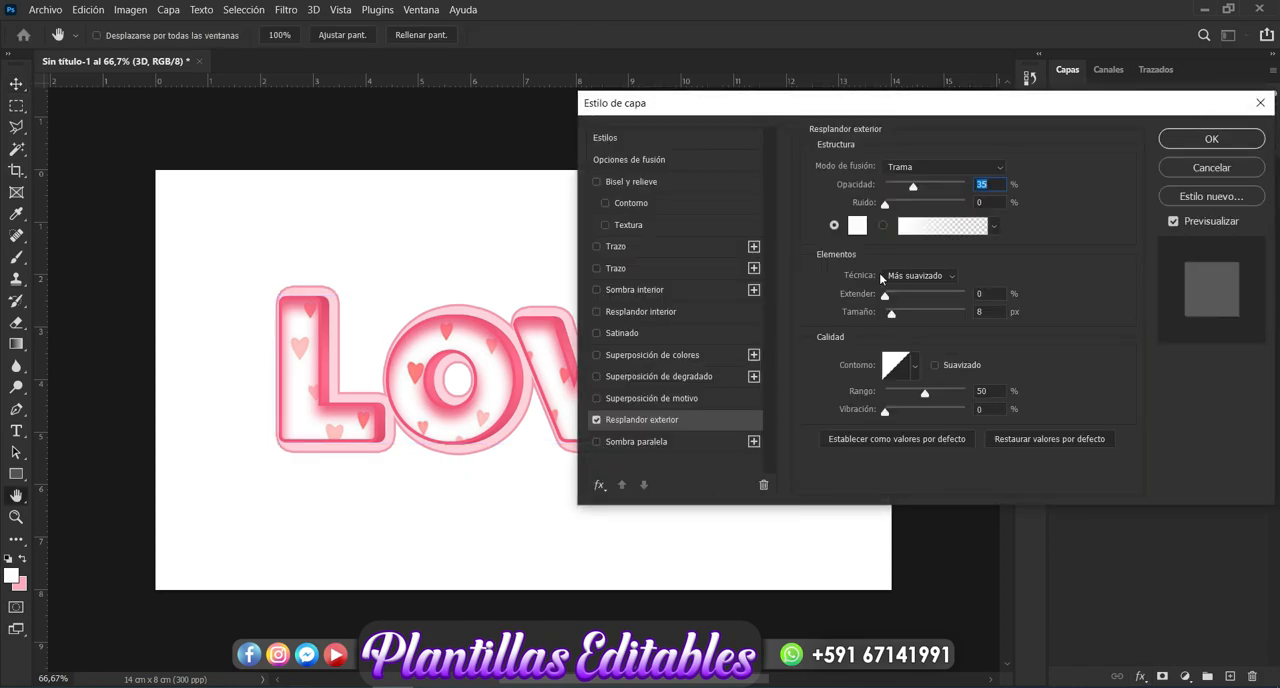
click(858, 225)
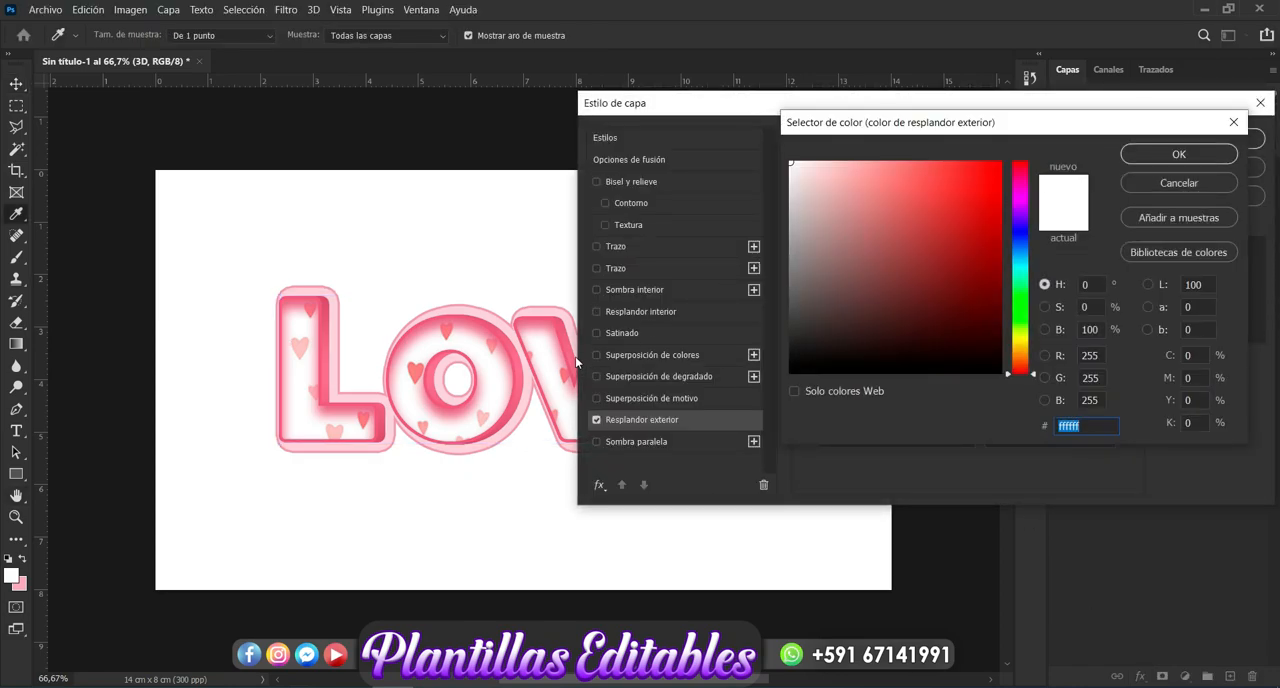
click(561, 326)
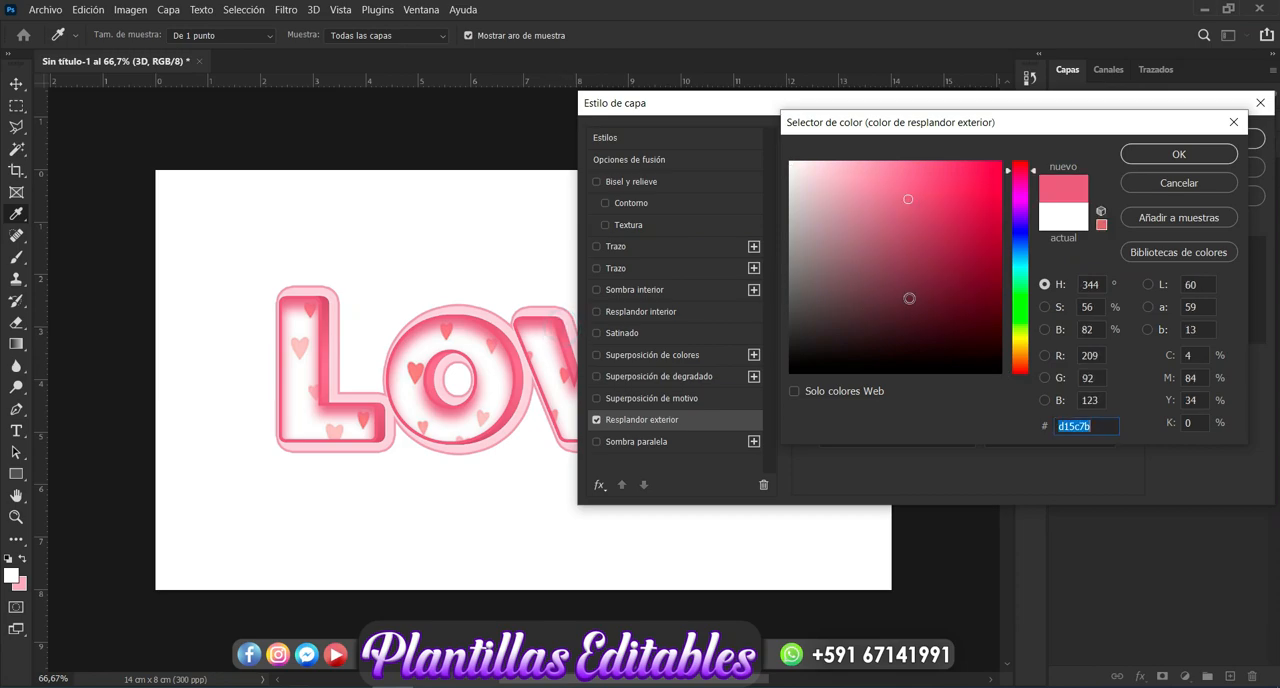
click(919, 229)
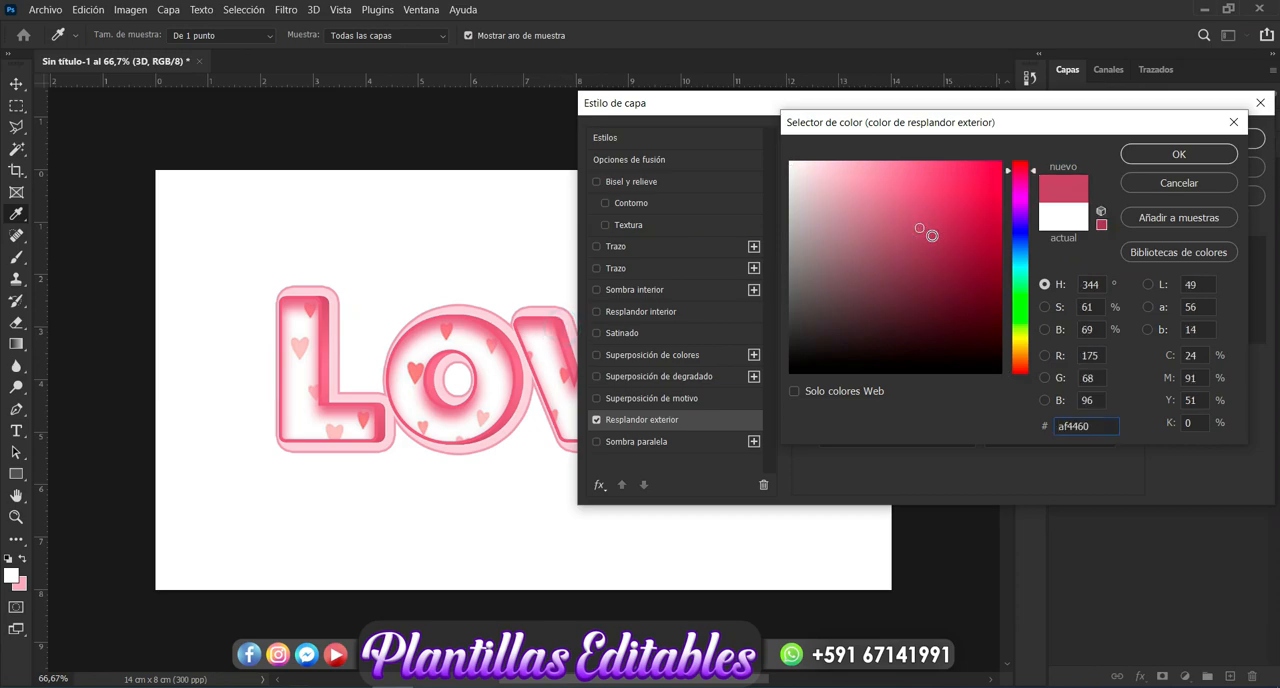
click(929, 236)
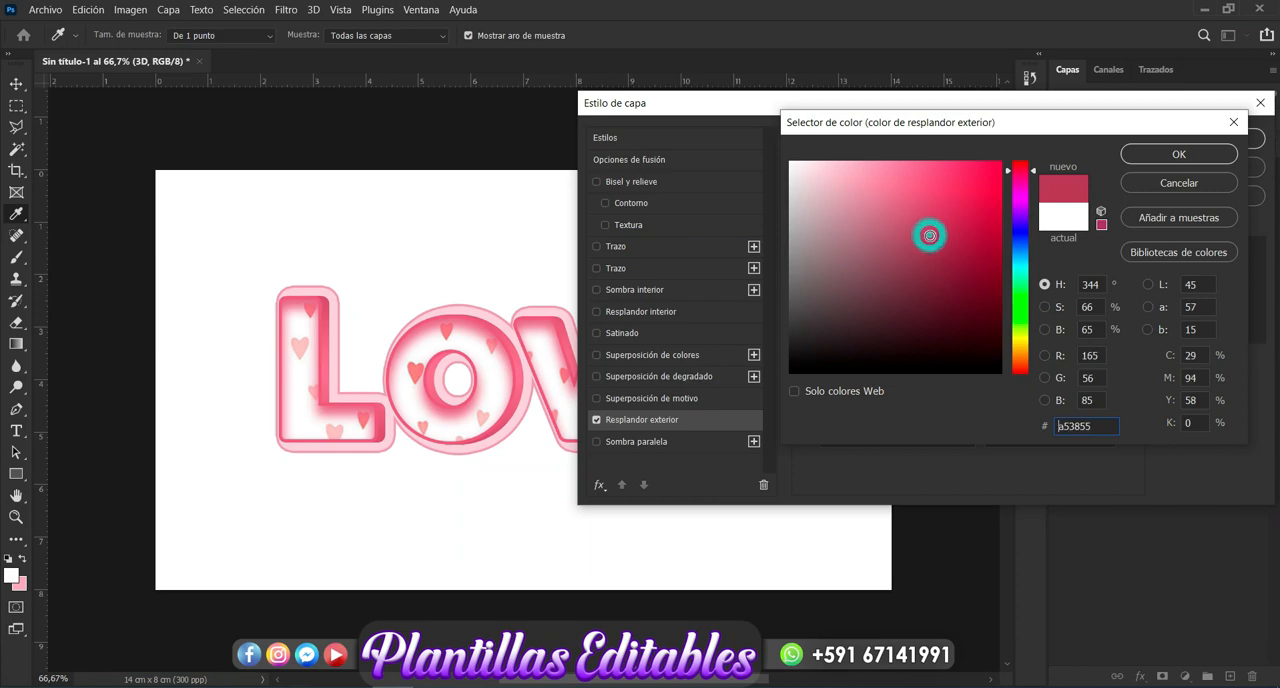
click(1163, 157)
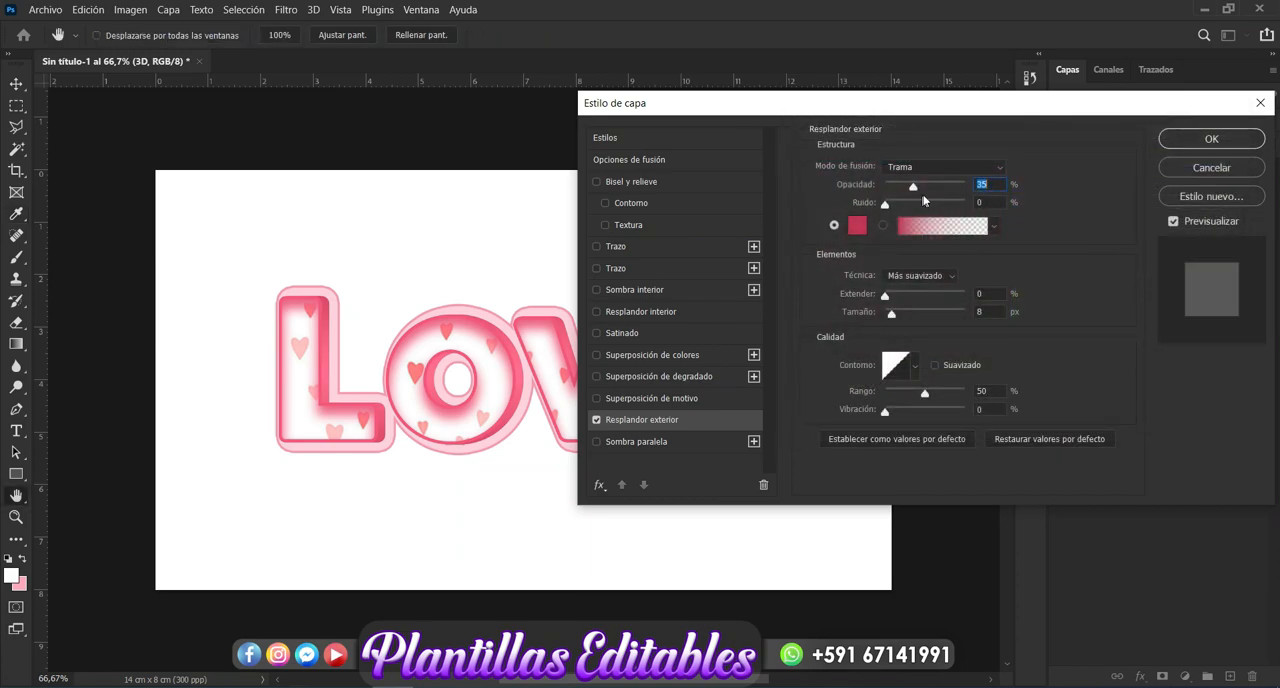
- Set the Outer Glow's opacity to 100%, its blend mode to Normal and its size to 32 px
drag(918, 192, 985, 180)
click(1000, 172)
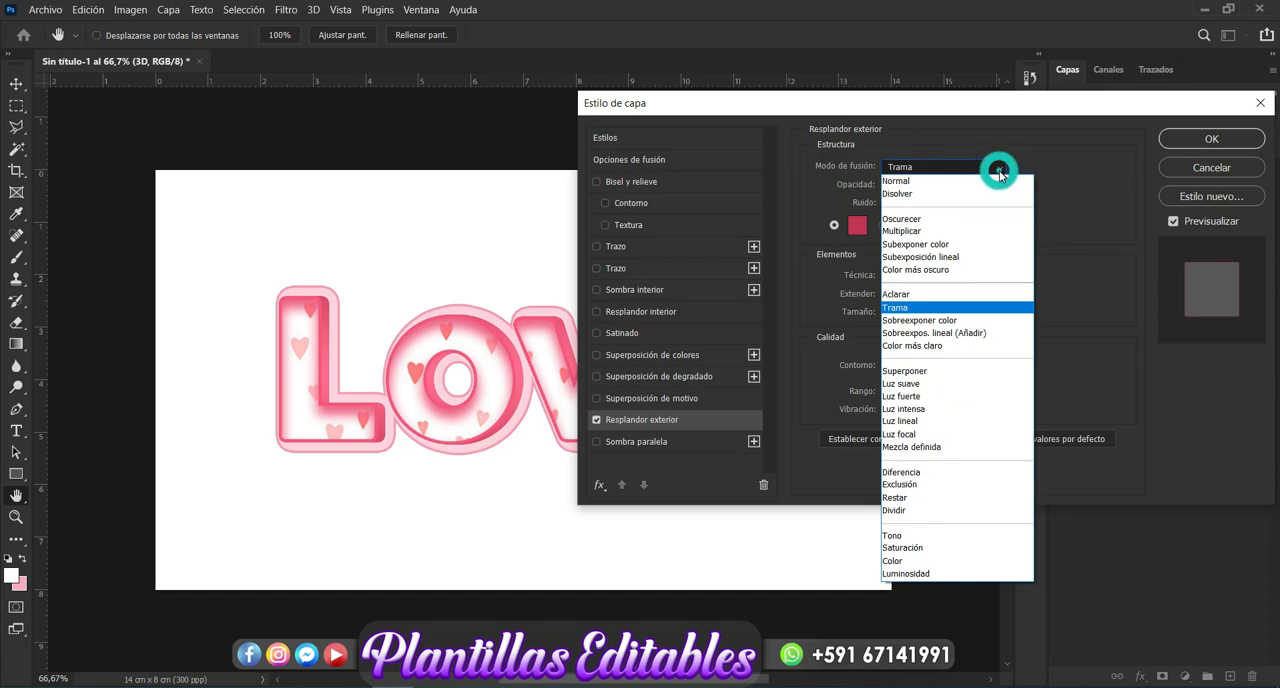
click(938, 184)
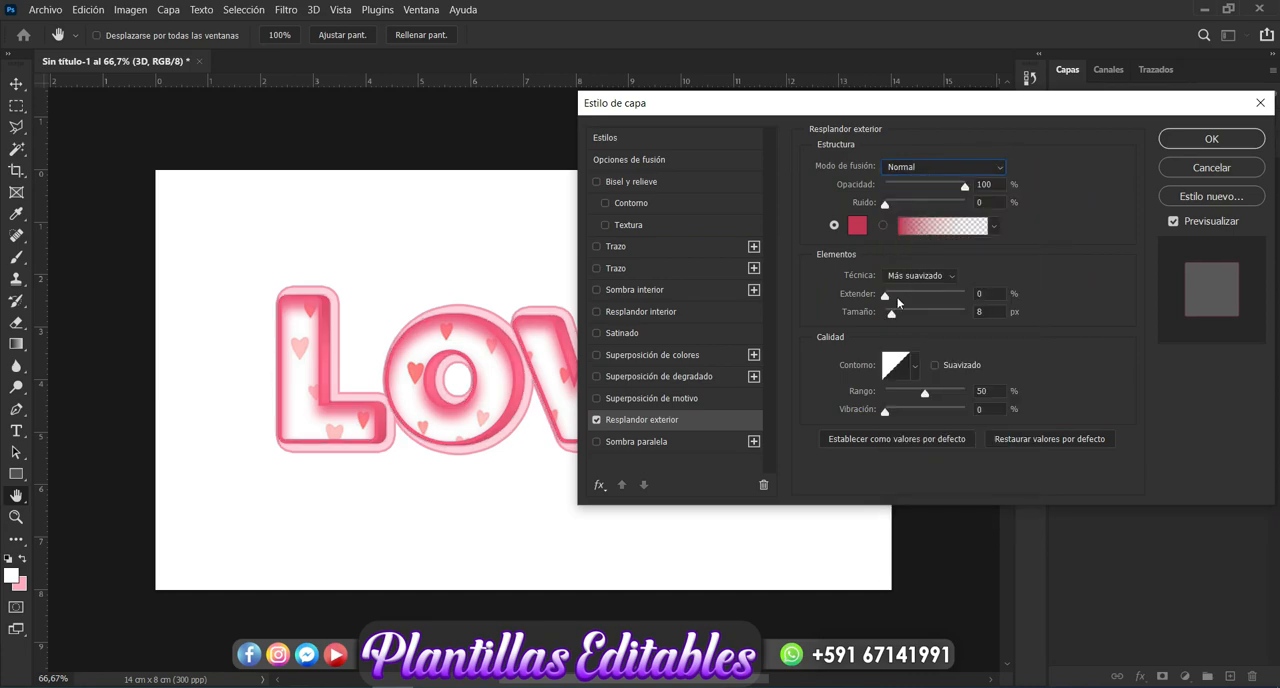
drag(893, 320, 898, 320)
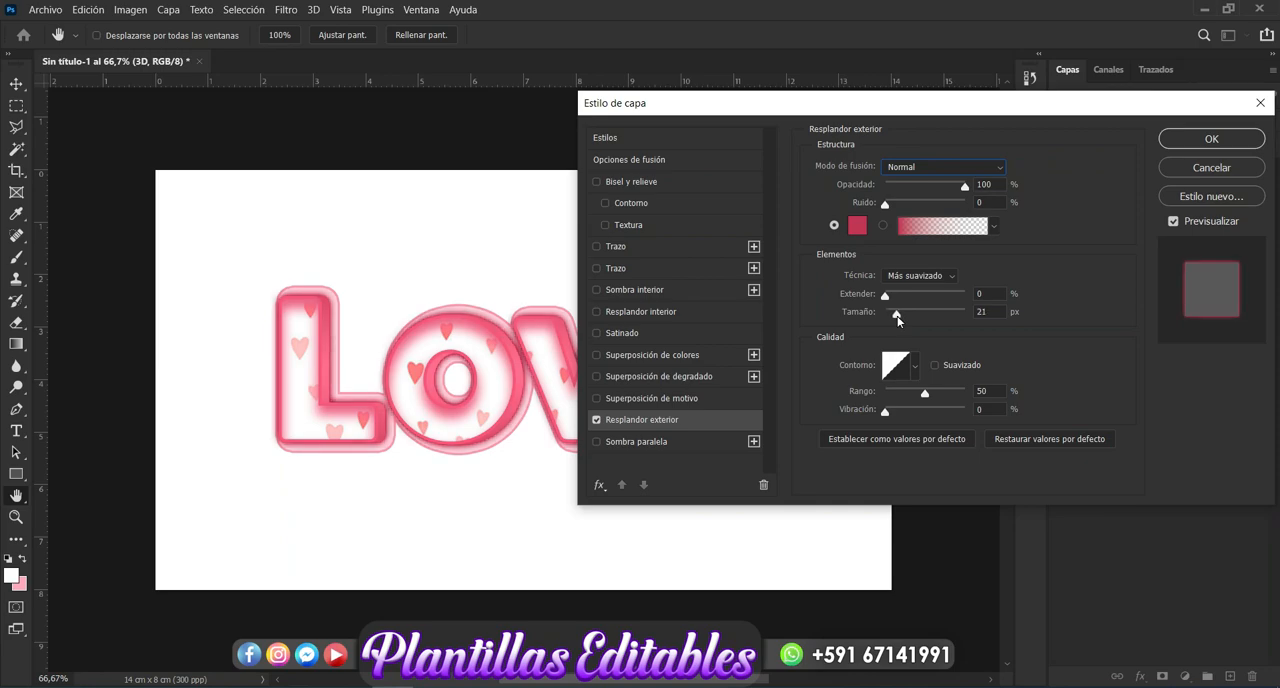
drag(898, 320, 901, 320)
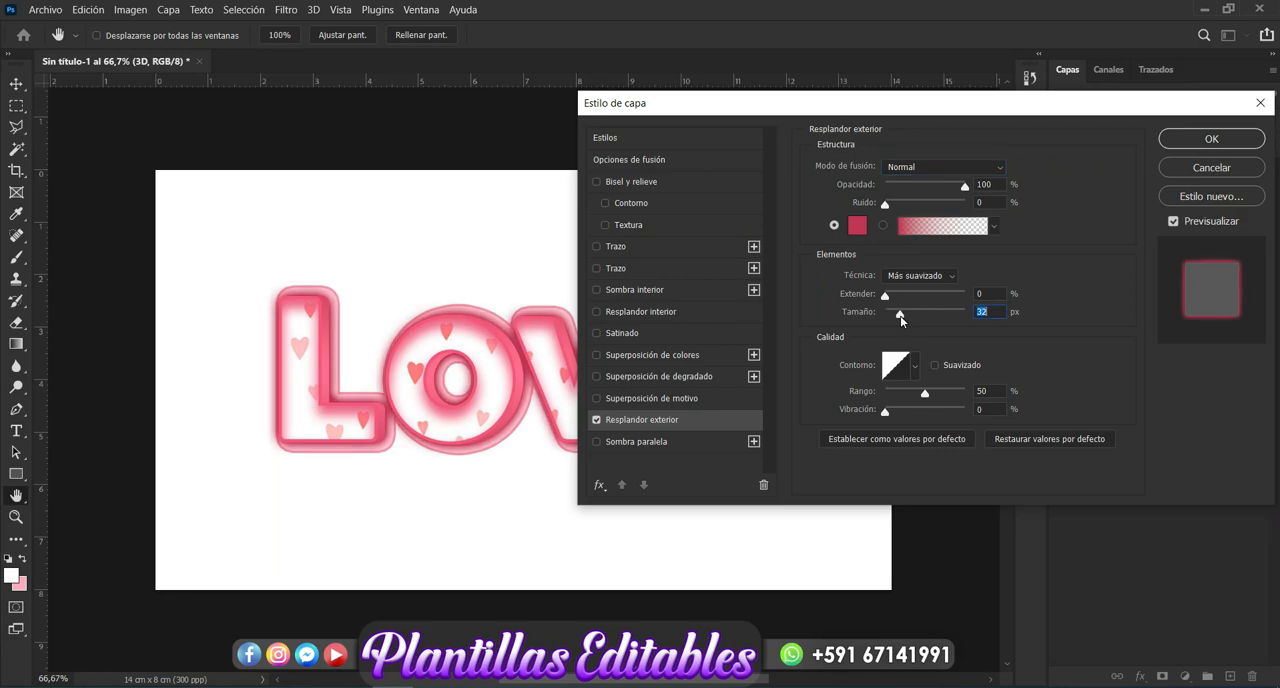
- Try other shades for the 3D group's Outer Glow, settle on color #ad3c59, apply the style and deselect the layers
click(857, 225)
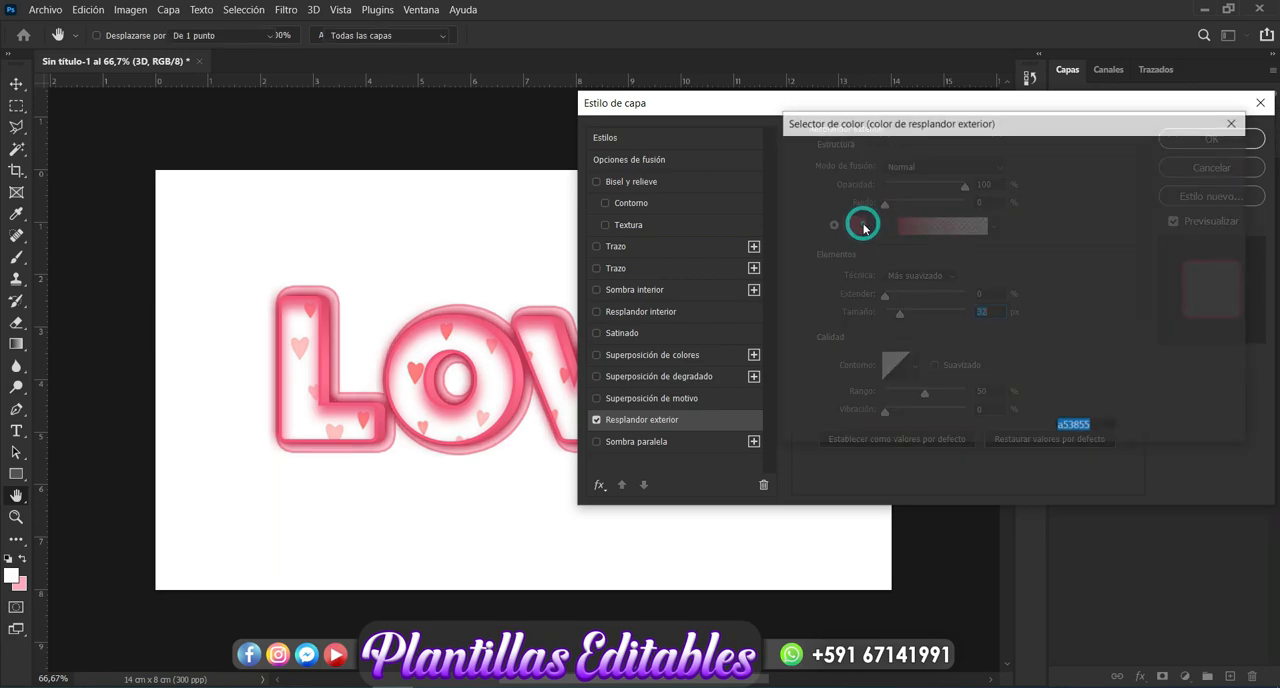
click(513, 417)
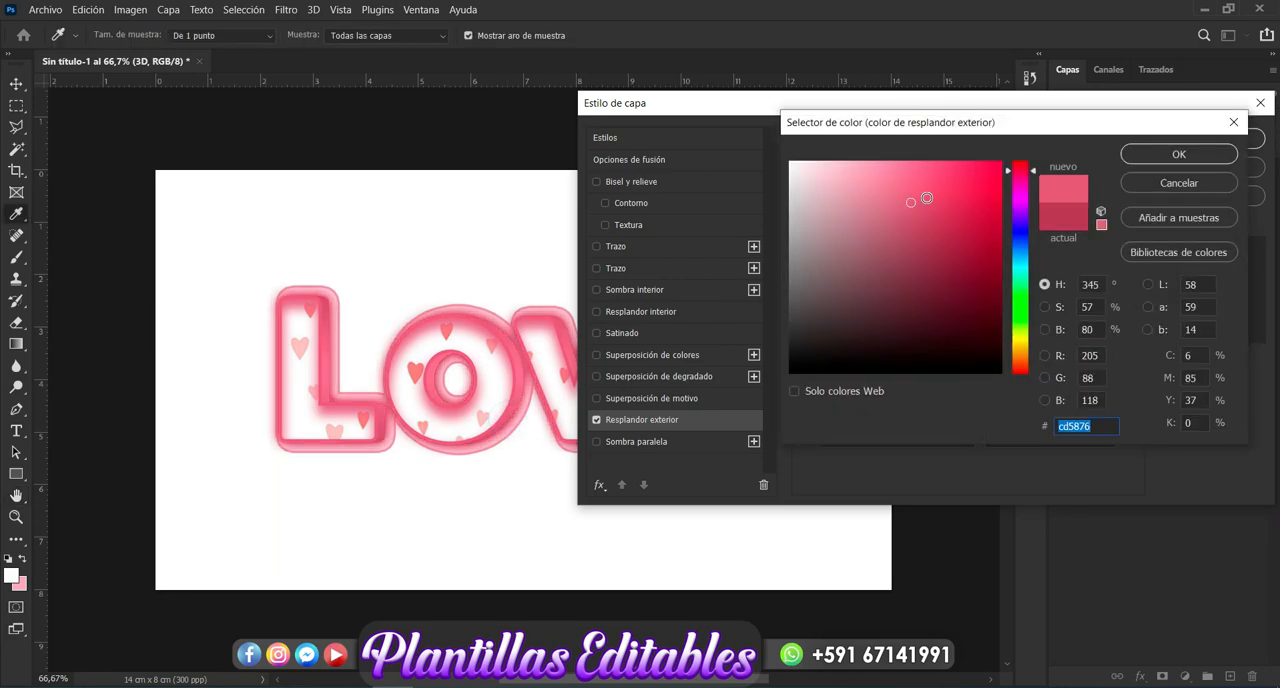
drag(941, 208, 962, 214)
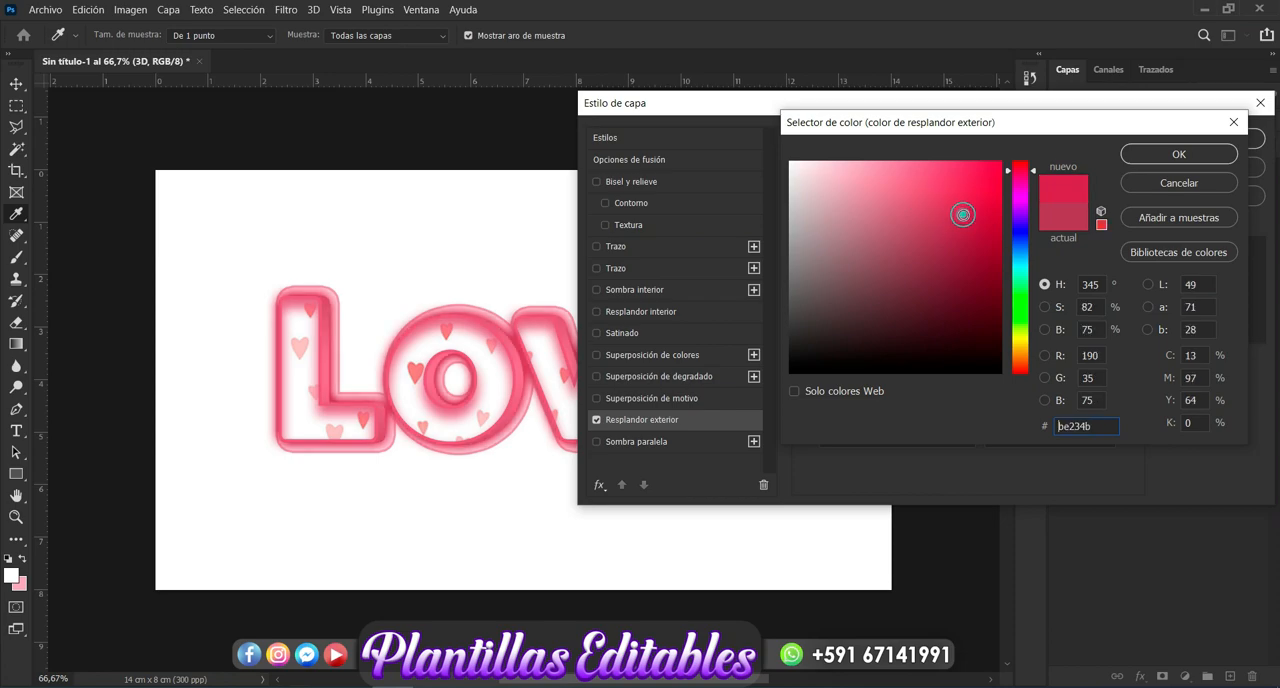
click(970, 244)
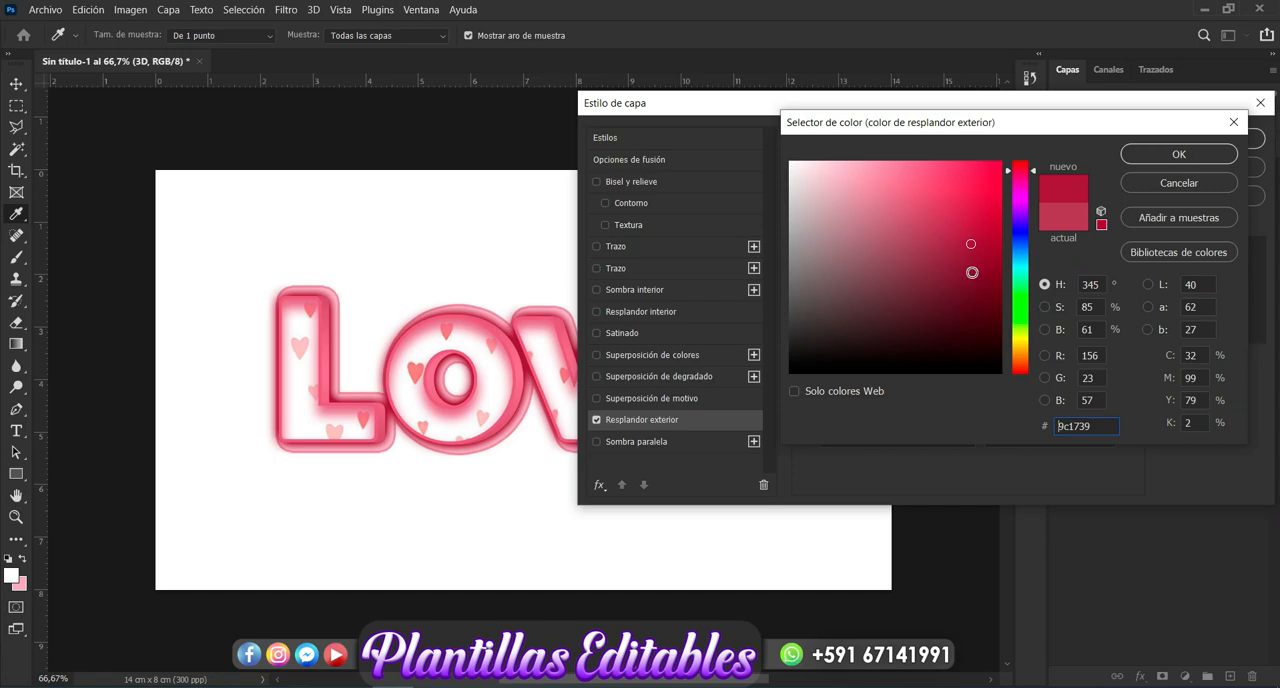
click(971, 270)
click(1021, 180)
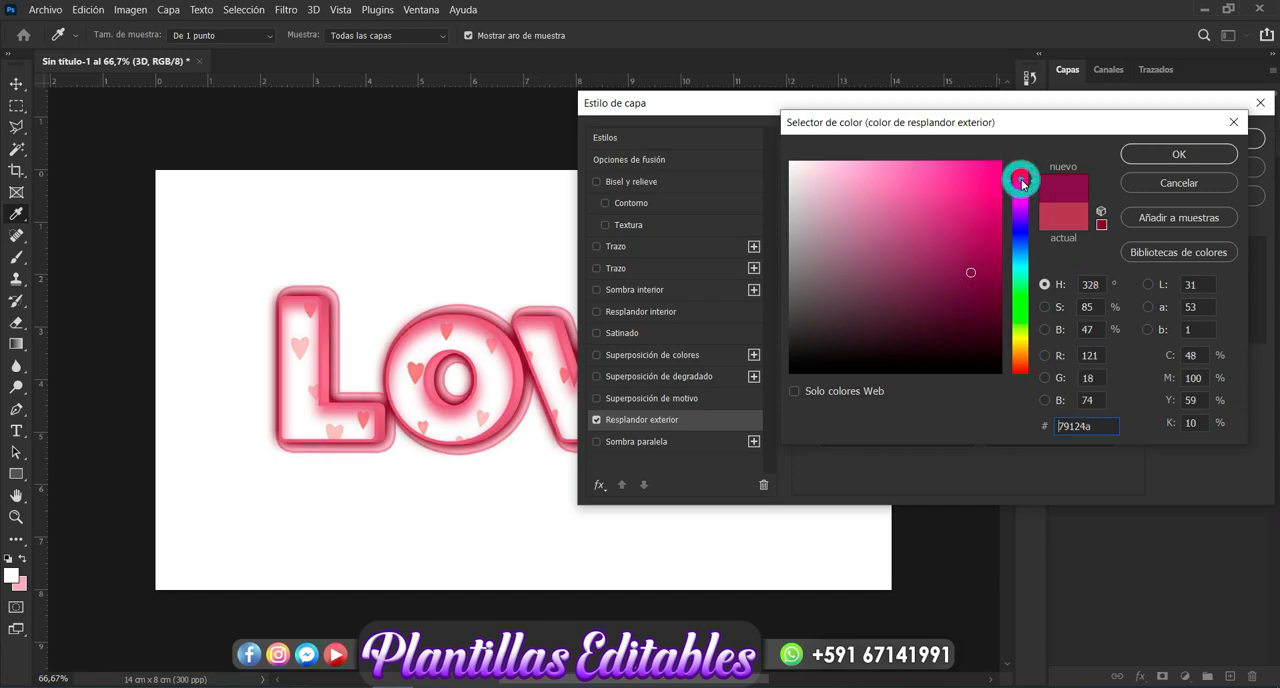
click(1020, 175)
drag(908, 218, 929, 241)
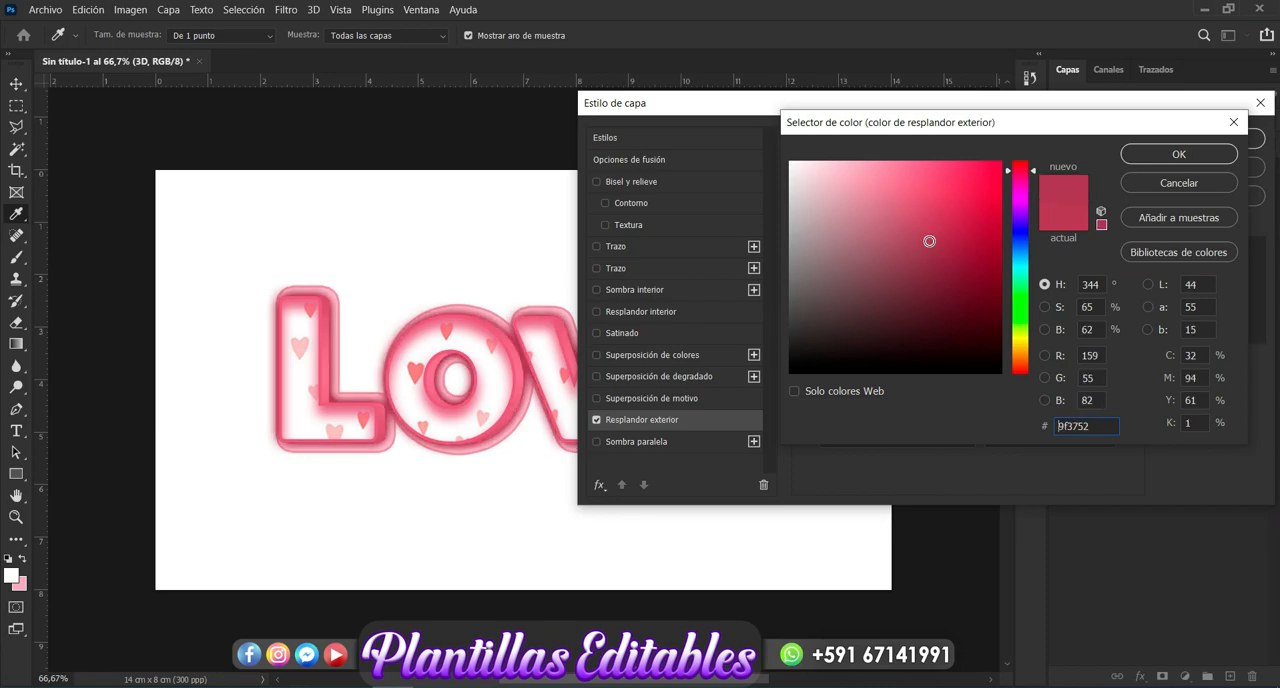
drag(929, 241, 929, 229)
click(1158, 152)
click(1171, 148)
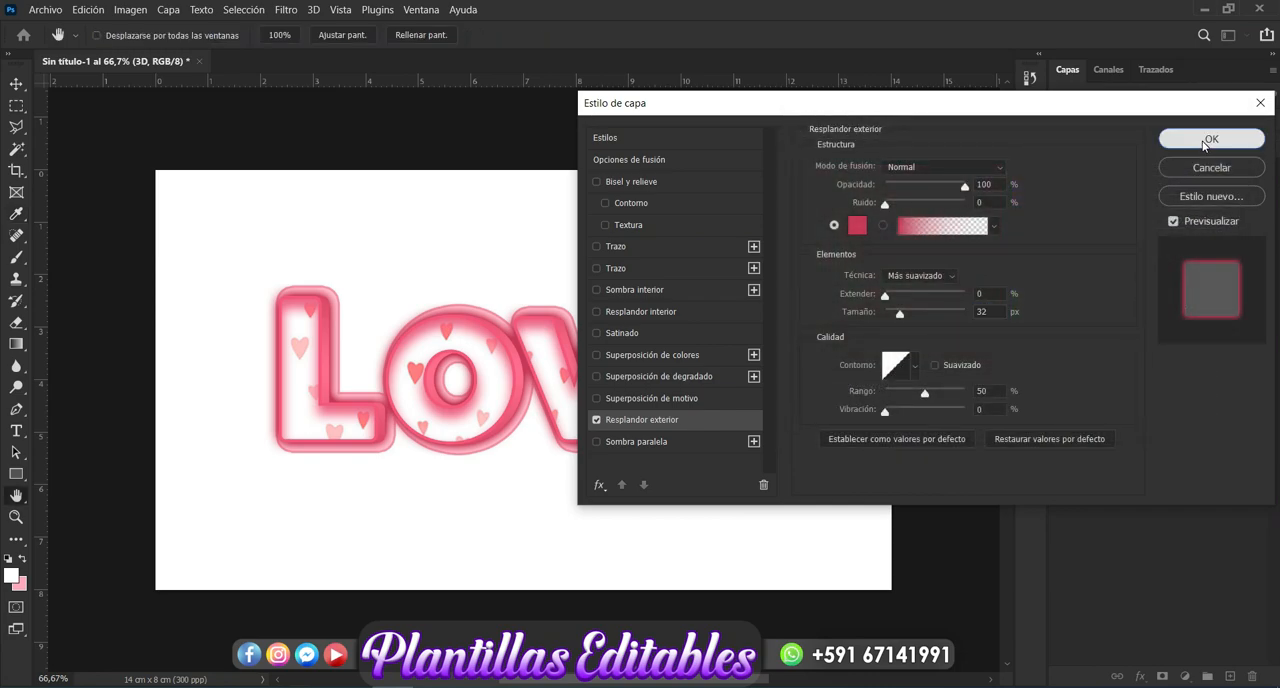
click(957, 548)
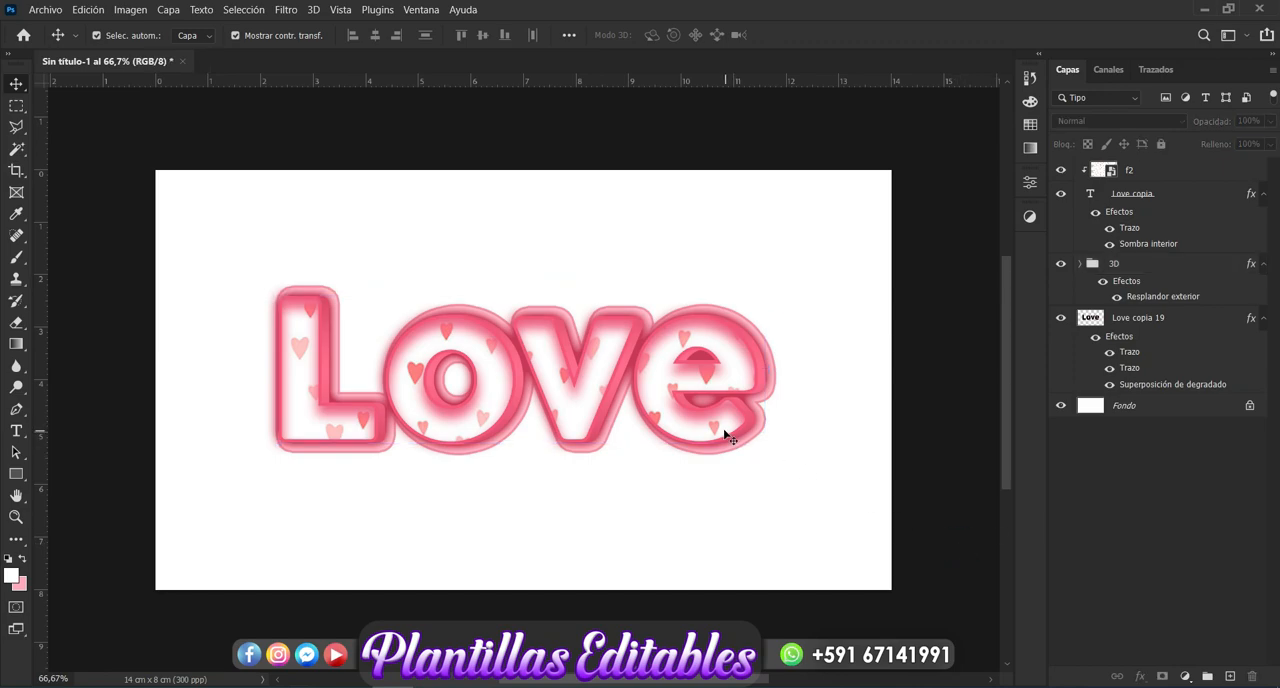
- Group the "f2" pattern, "Love copia" text, 3D group and stroked "Love copia 19" layers together above the background
click(1137, 173)
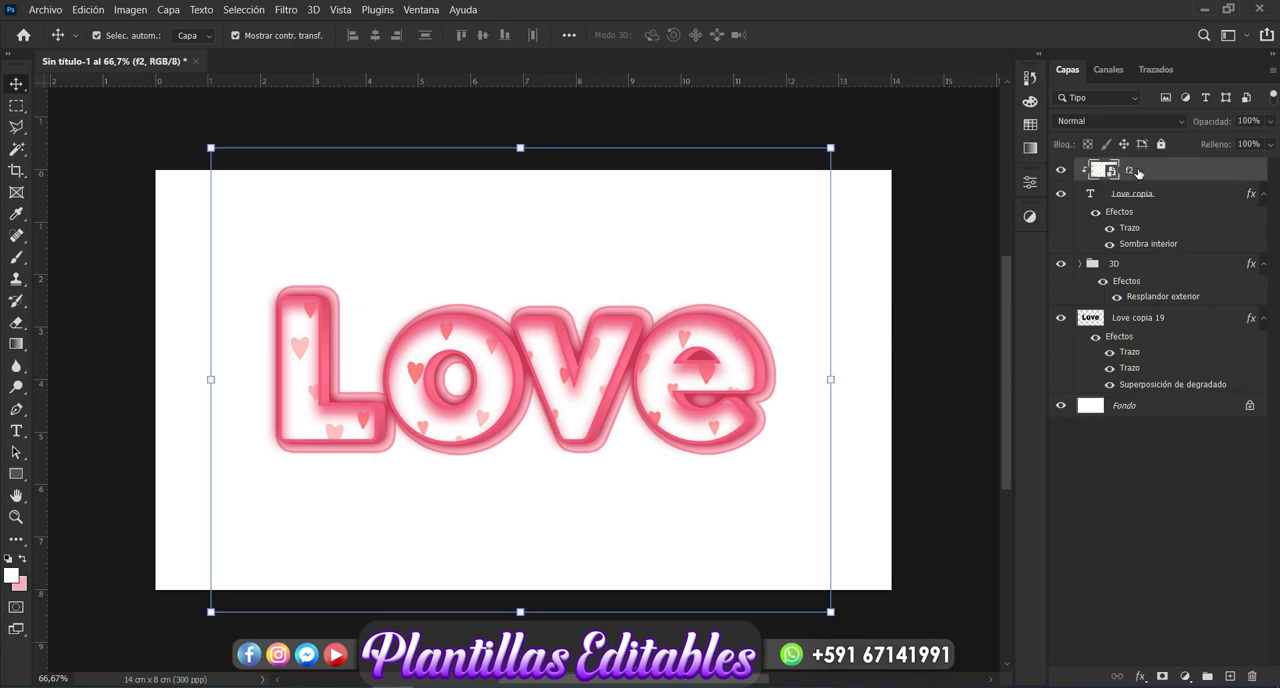
shift+click(1131, 320)
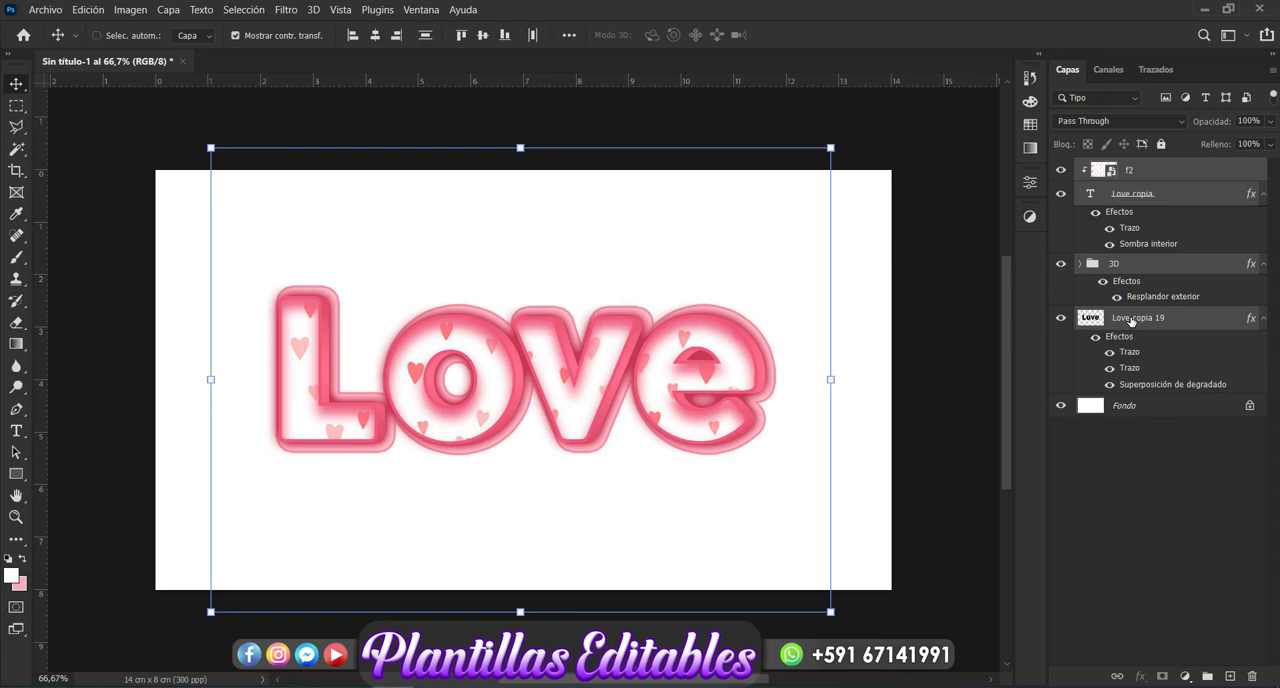
key(ctrl+g)
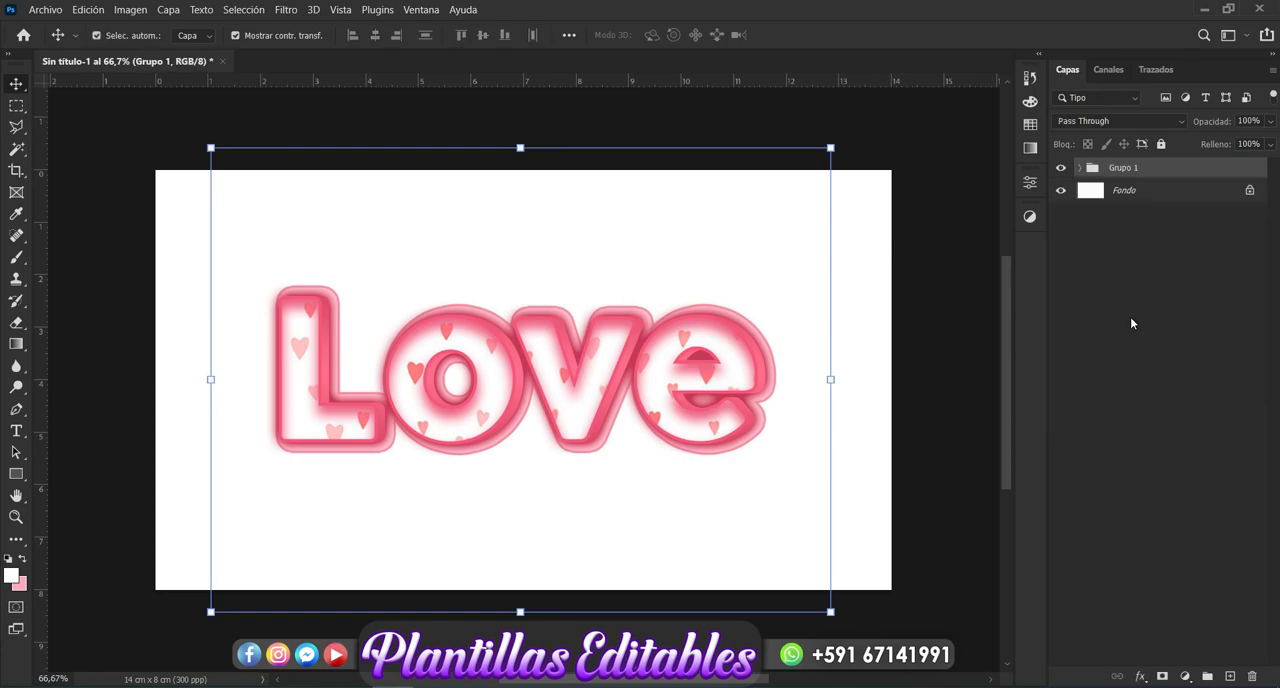
- Rename the group holding the lettering layers as "Texto" and deselect it
double_click(1139, 170)
key(BackSpace)
key(Return)
click(1146, 350)
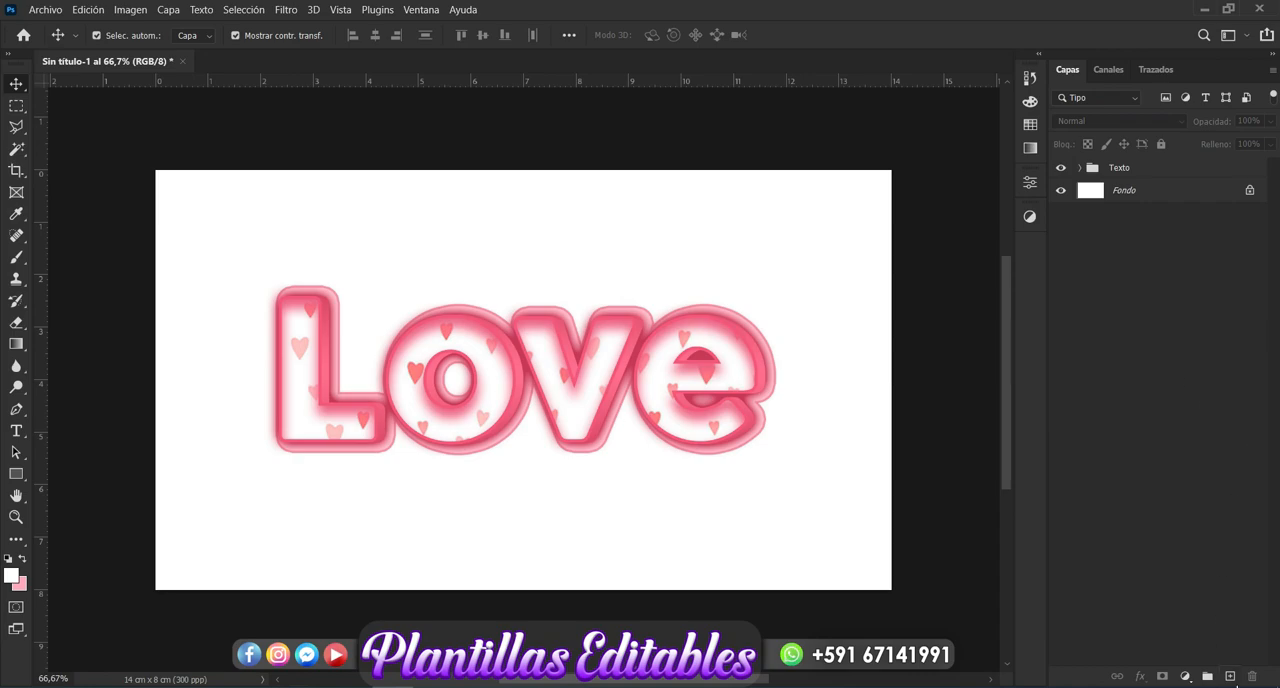
- On a new layer below the "Texto" group, paint the lower half of the canvas with the 800 px soft brush in #873e51
click(1230, 676)
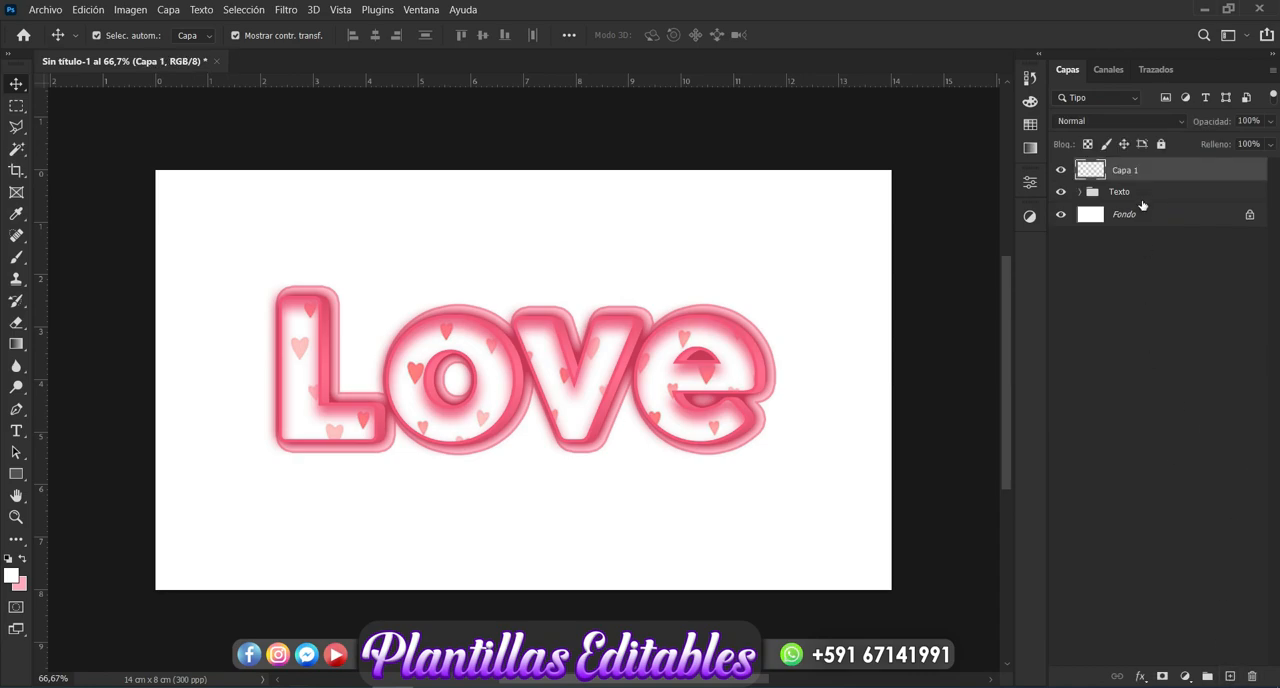
drag(1138, 174, 1137, 205)
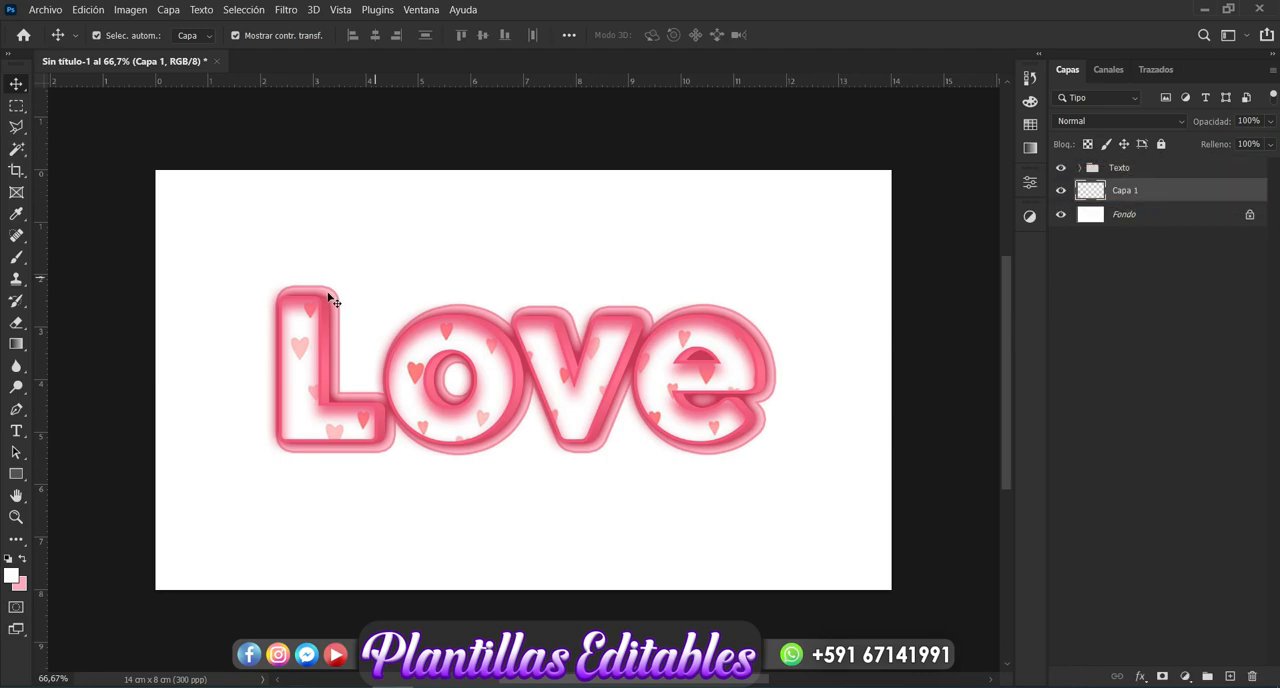
click(17, 260)
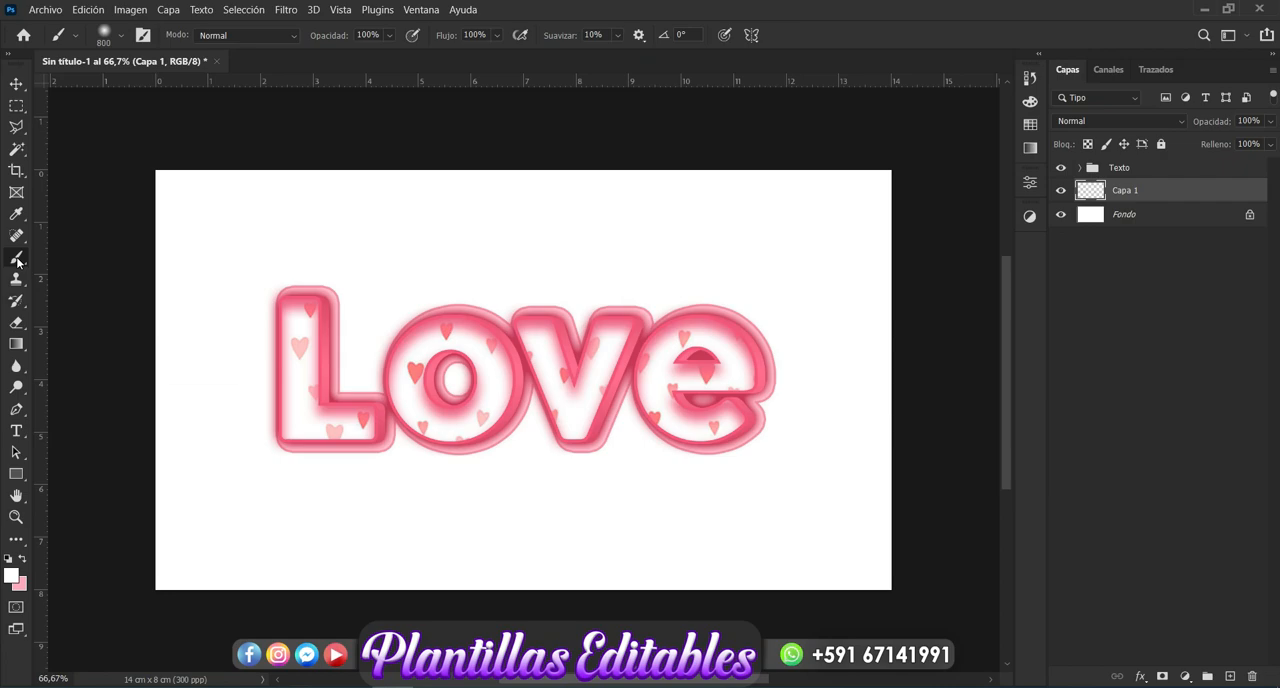
click(11, 576)
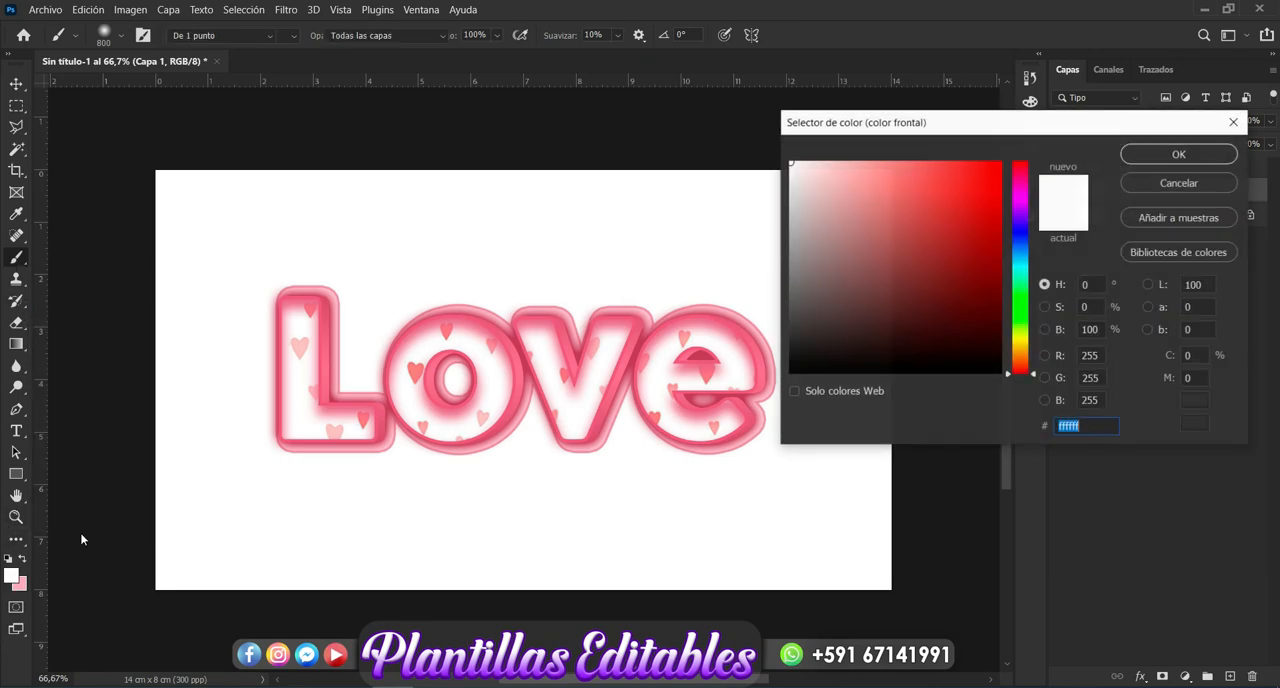
click(331, 372)
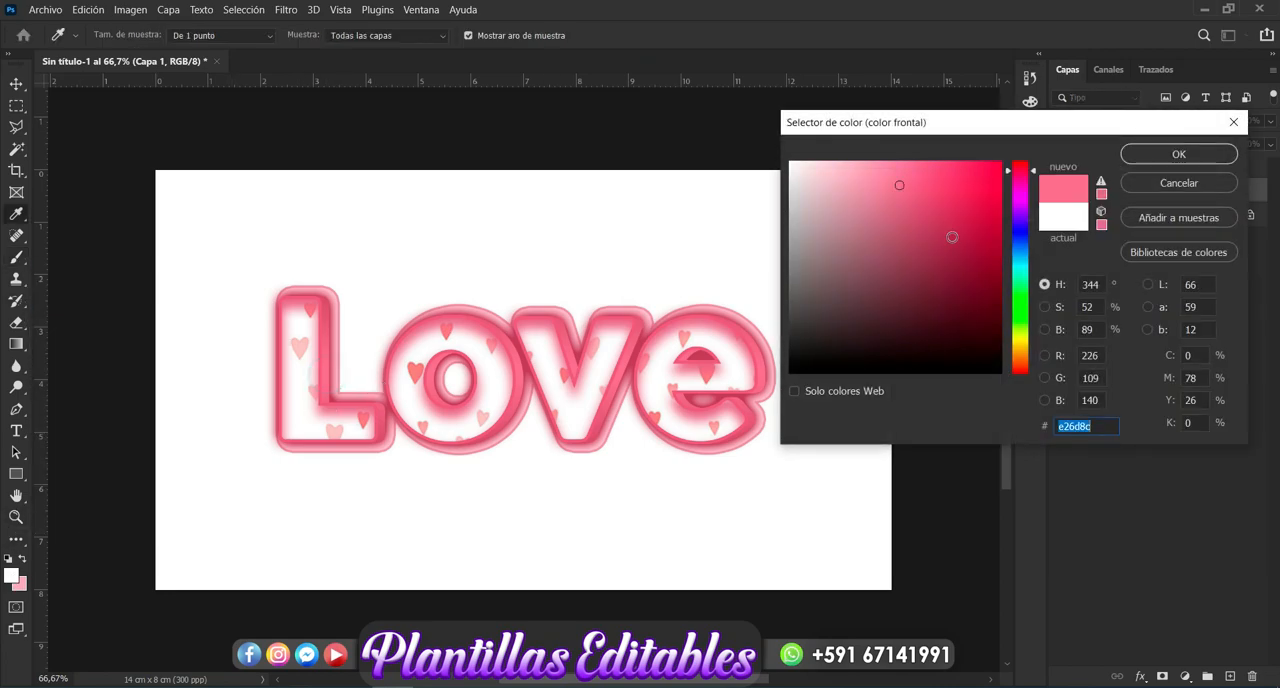
click(904, 261)
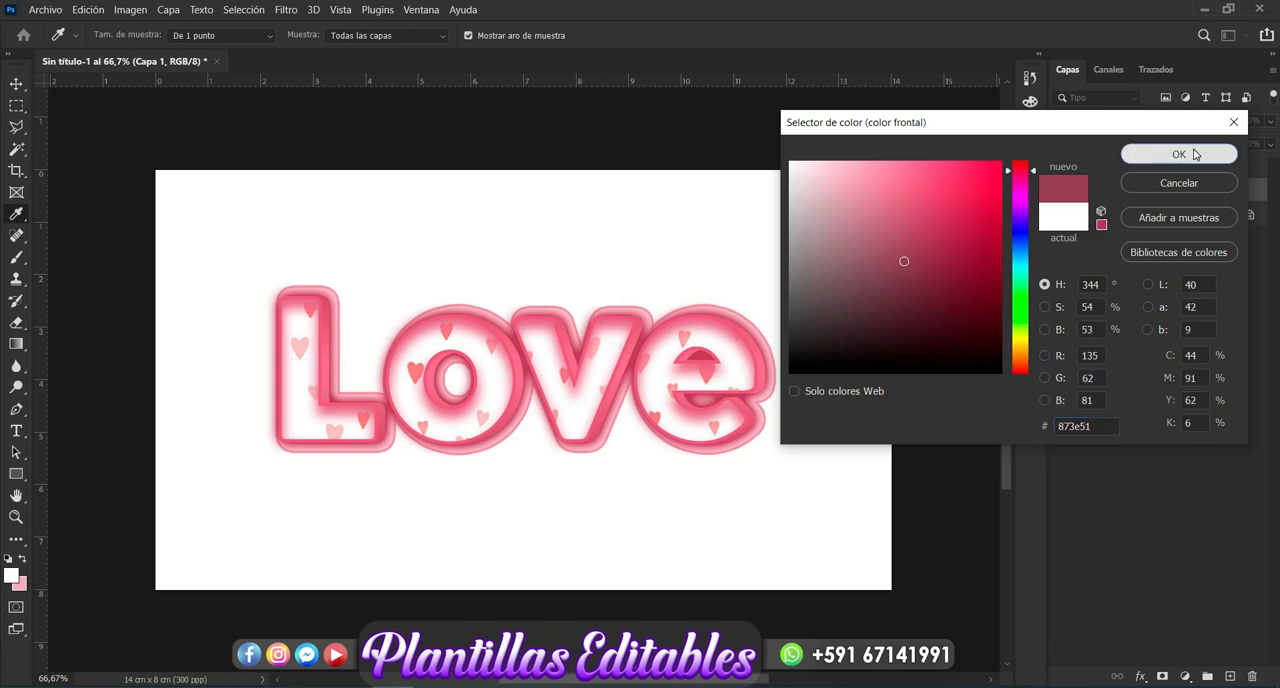
click(1179, 154)
key(b)
mouse_move(845, 545)
mouse_down()
mouse_move(601, 593)
mouse_move(536, 599)
mouse_move(148, 602)
mouse_move(18, 568)
mouse_move(321, 612)
mouse_move(797, 572)
mouse_move(860, 561)
mouse_move(925, 521)
mouse_move(903, 544)
mouse_move(631, 579)
mouse_move(279, 541)
mouse_move(149, 489)
mouse_move(175, 505)
mouse_up()
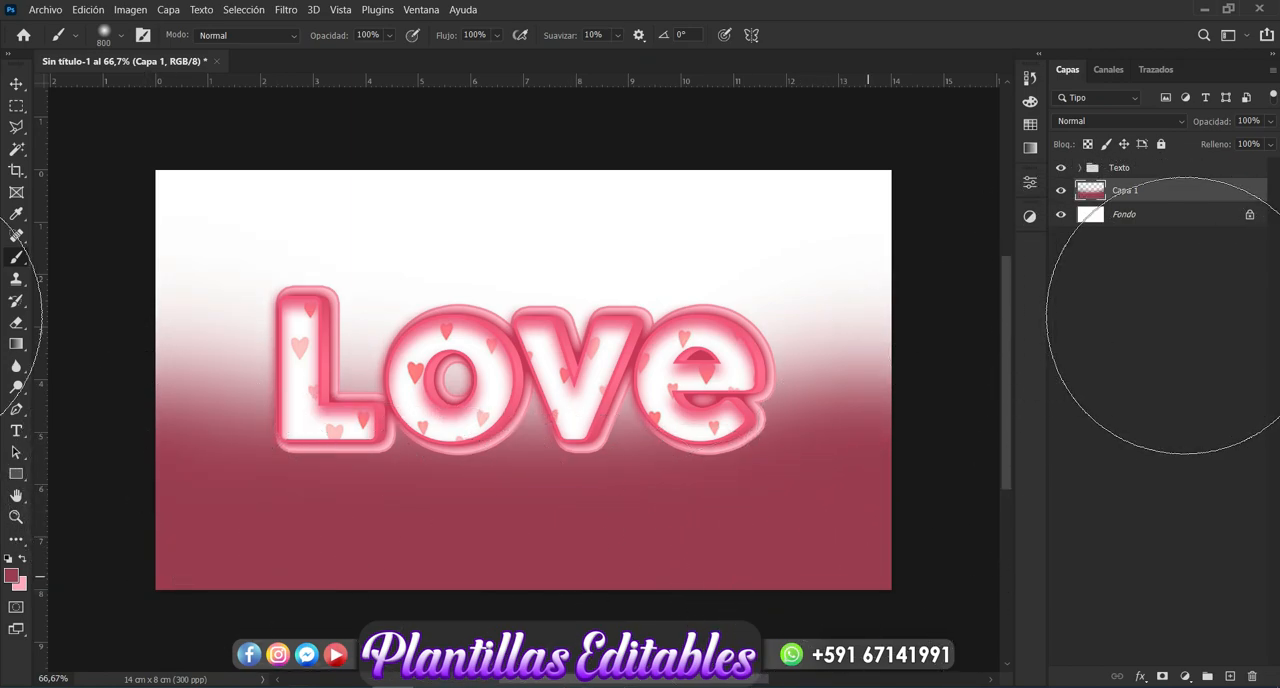
- Add a new empty layer directly above "Capa 1"
click(1230, 677)
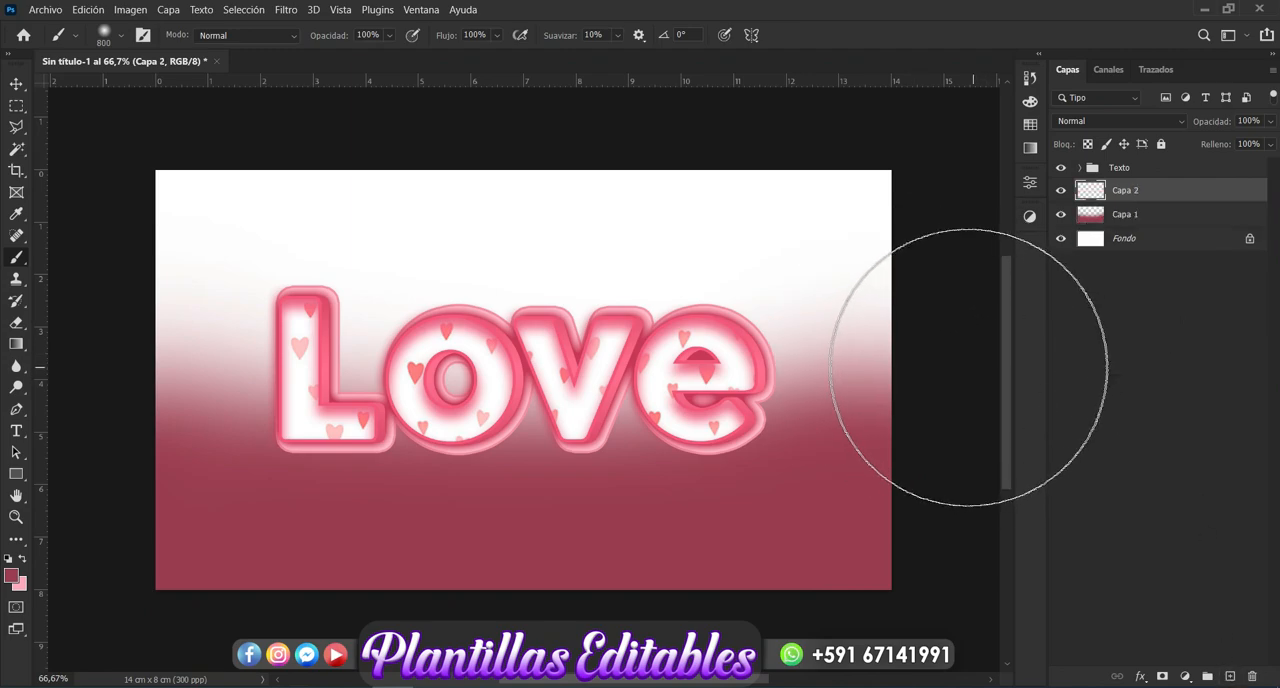
scroll(838, 325, down, 2)
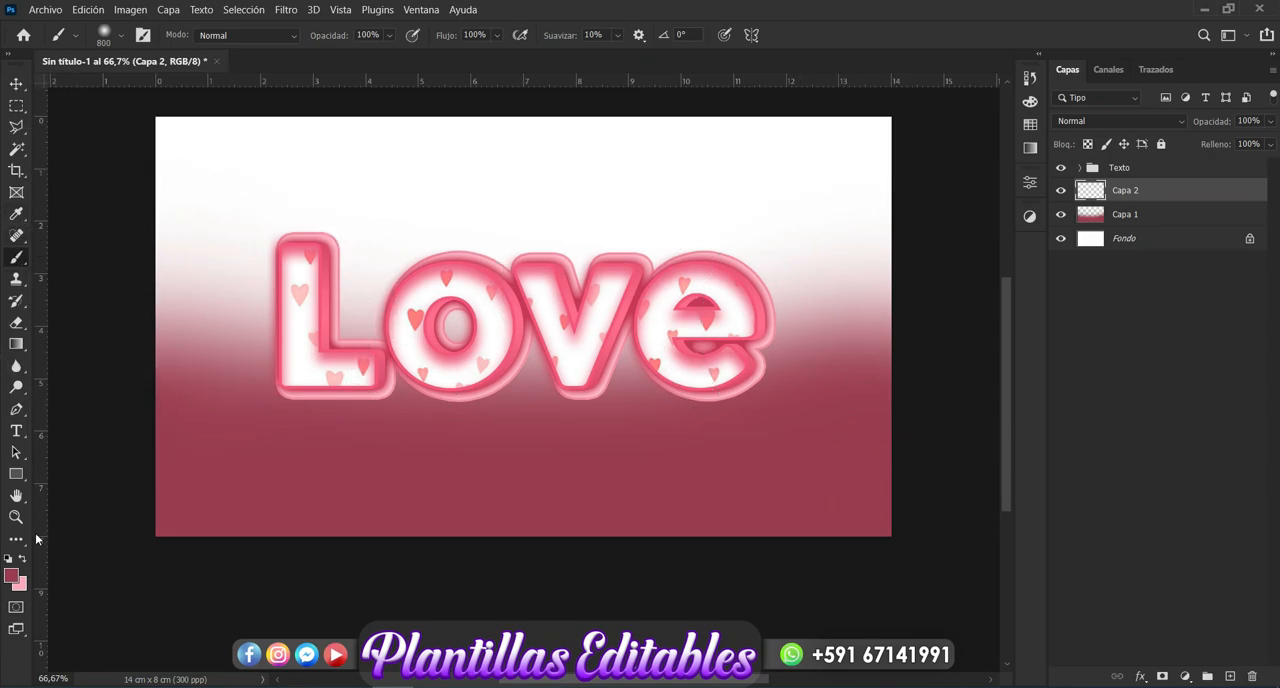
- Try painting the canvas's lower edge in dark red #66192e on "Capa 2" and undo the stroke
click(11, 578)
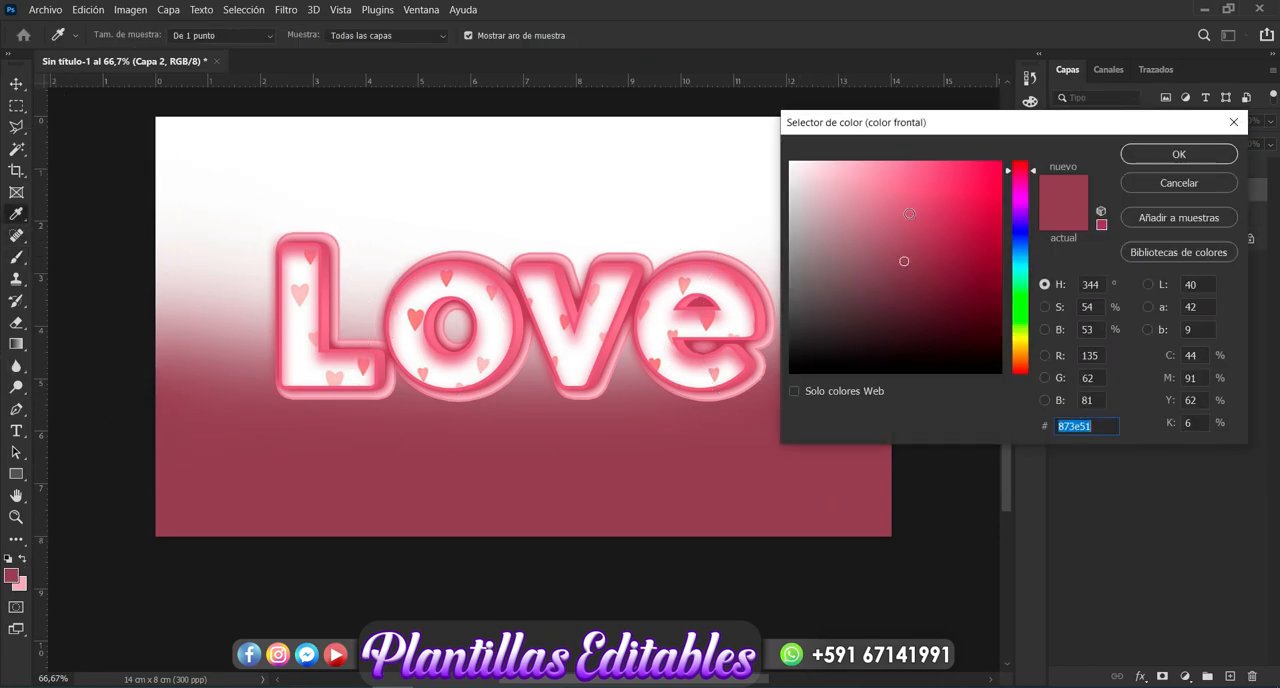
click(936, 257)
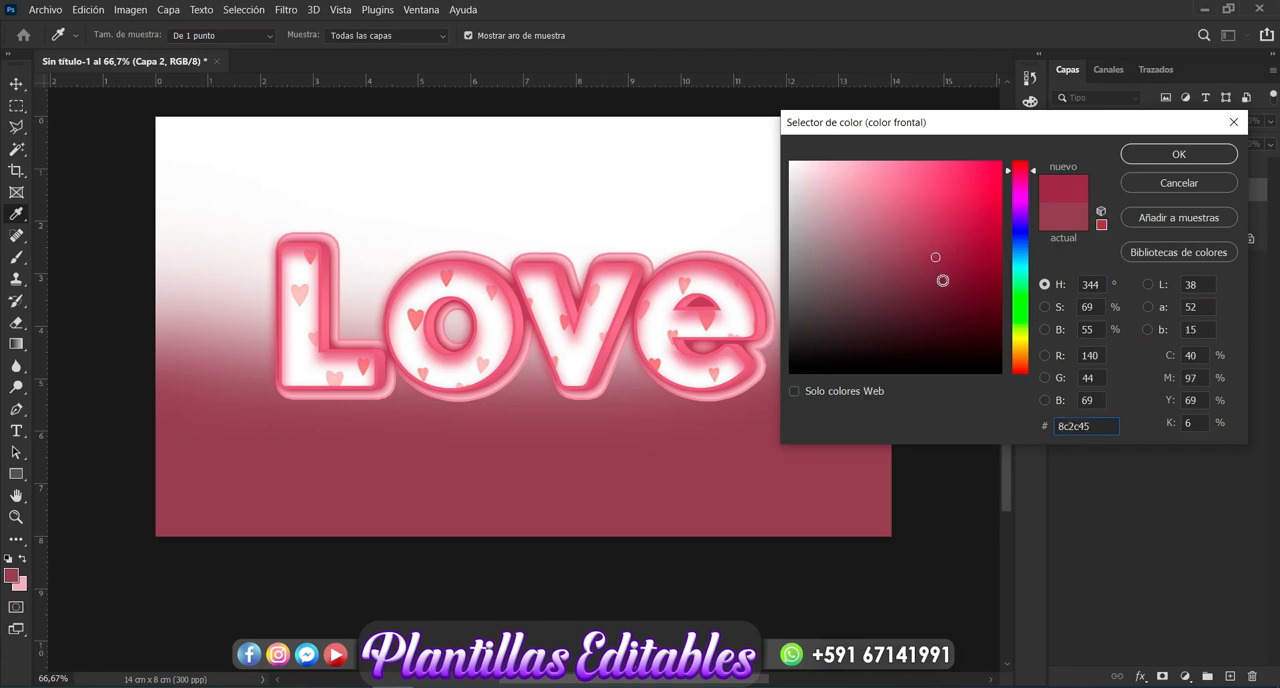
click(942, 280)
click(950, 288)
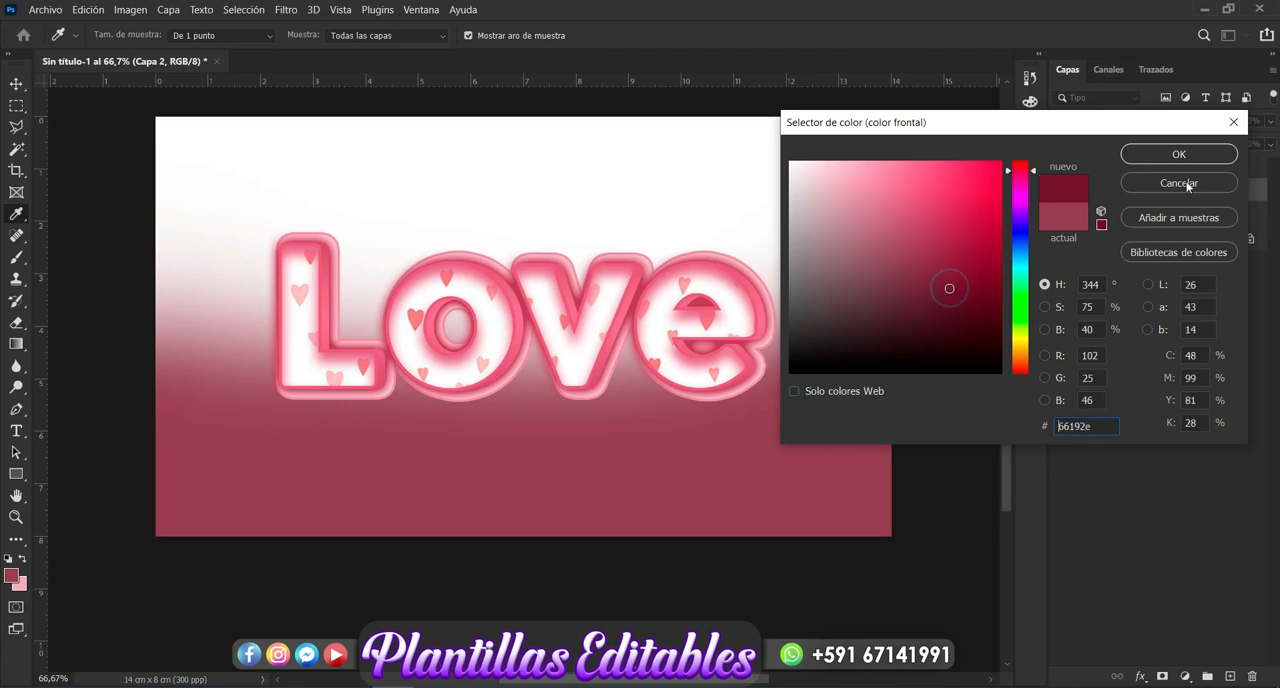
click(1210, 156)
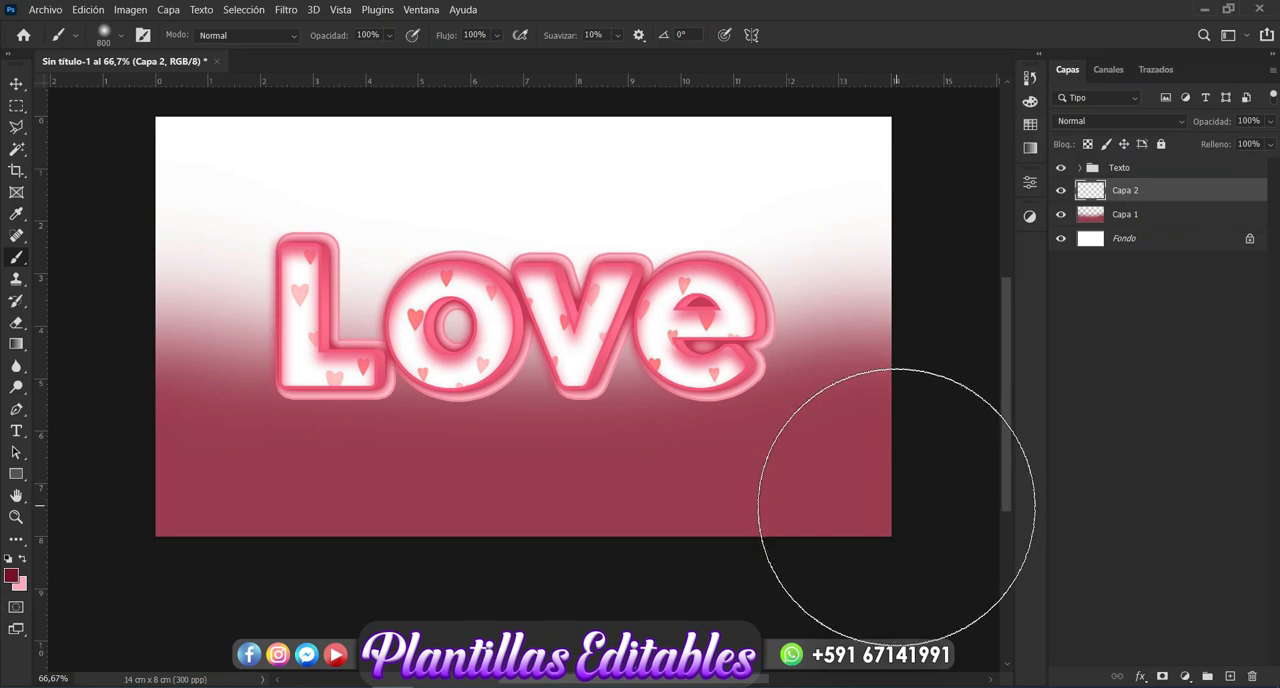
mouse_move(896, 523)
mouse_down()
mouse_move(825, 573)
mouse_move(693, 586)
mouse_move(376, 598)
mouse_move(156, 562)
mouse_up()
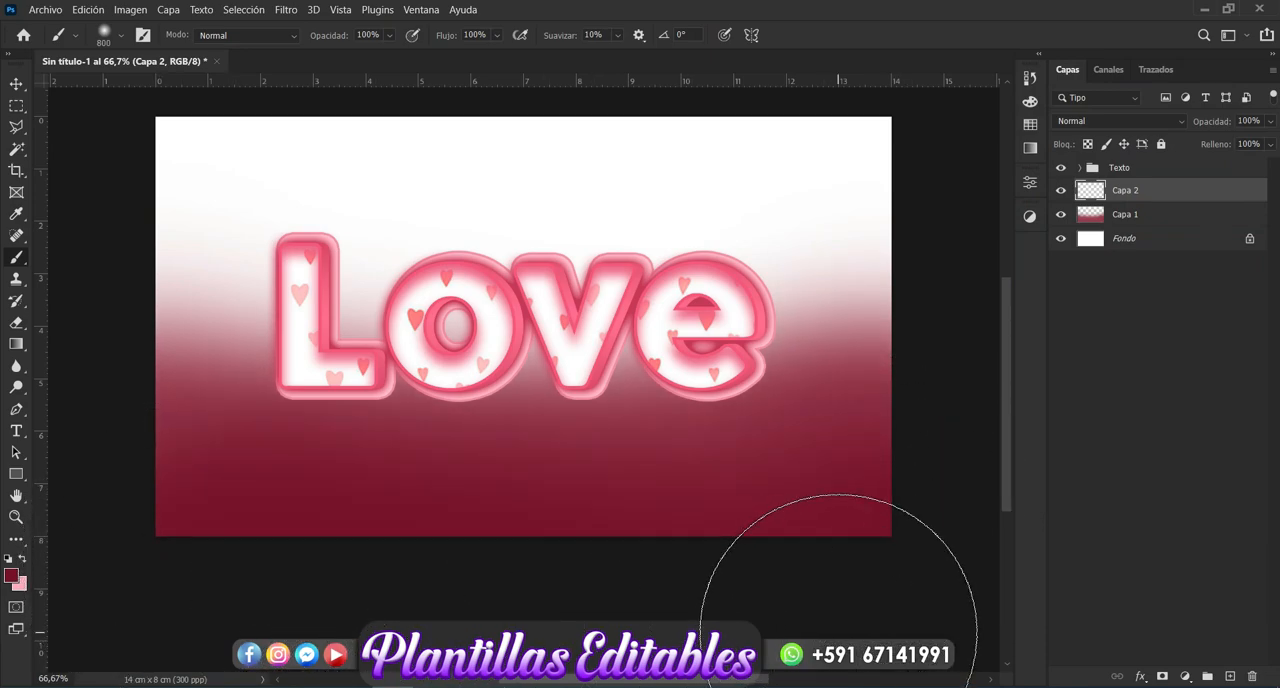
key(ctrl+z)
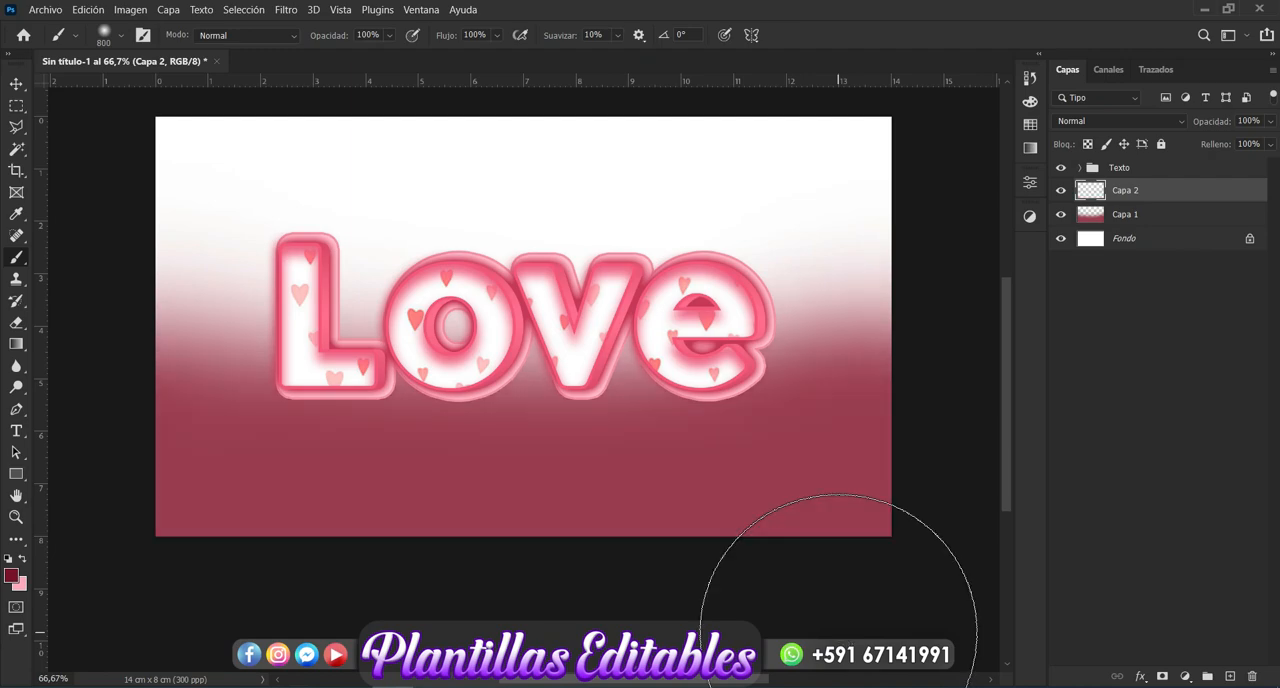
- Paint soft dark shadows in #4a1b28 along the canvas's bottom edge, lower corners and left side on "Capa 2", then deselect the layer
click(12, 576)
click(941, 313)
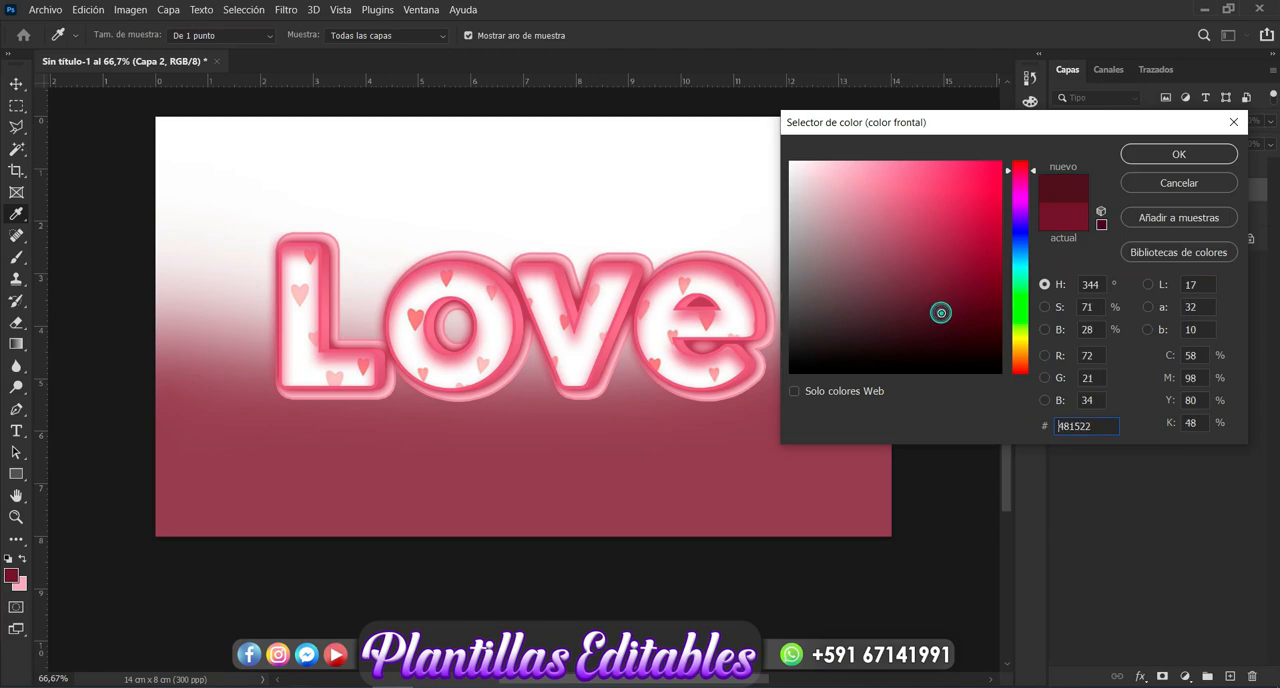
click(923, 312)
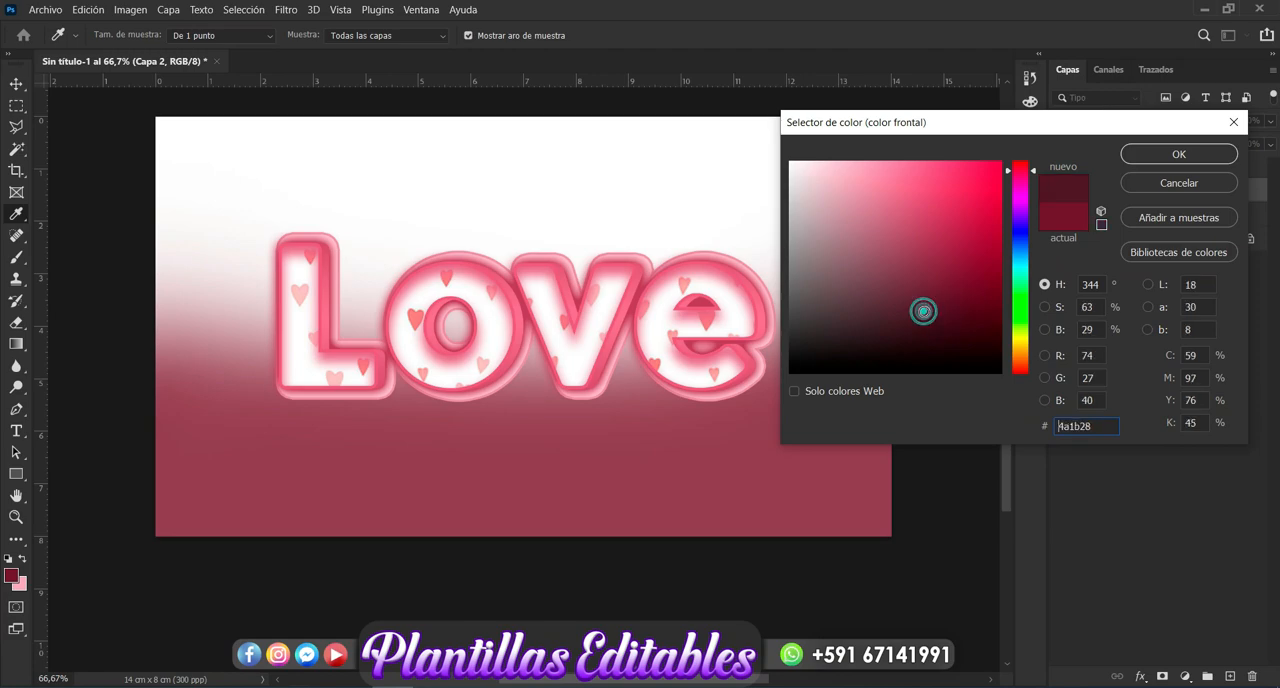
click(1179, 155)
key(b)
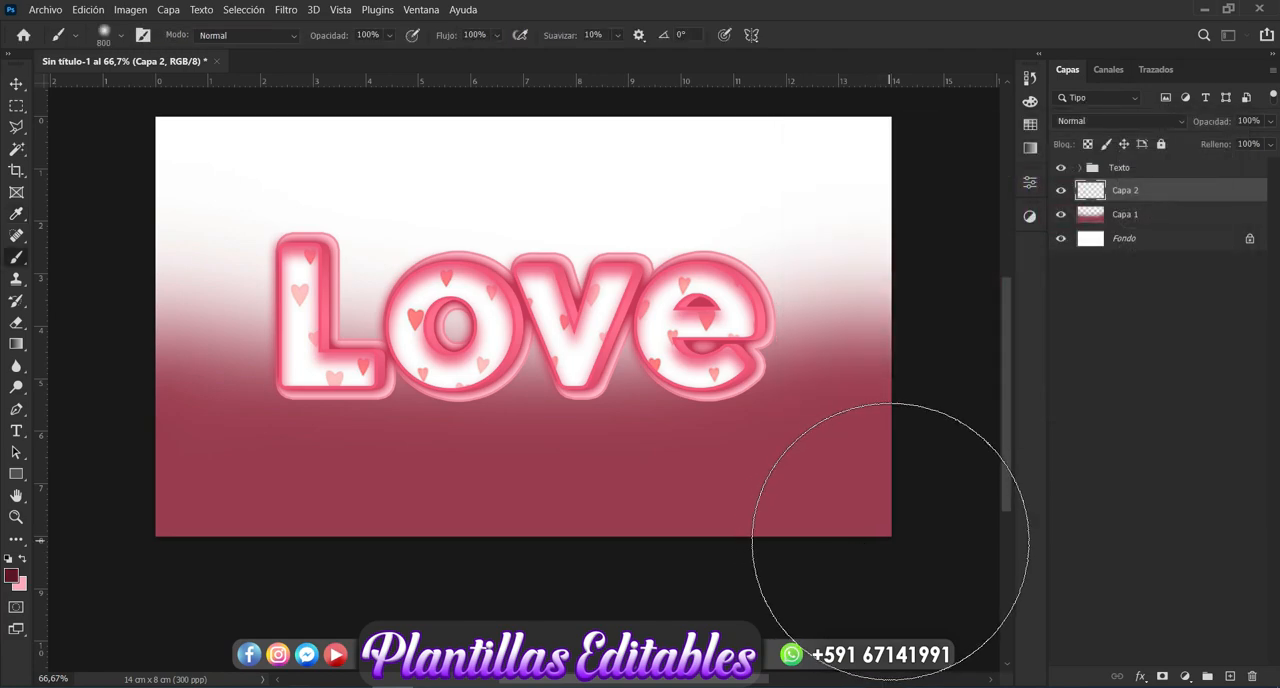
click(890, 541)
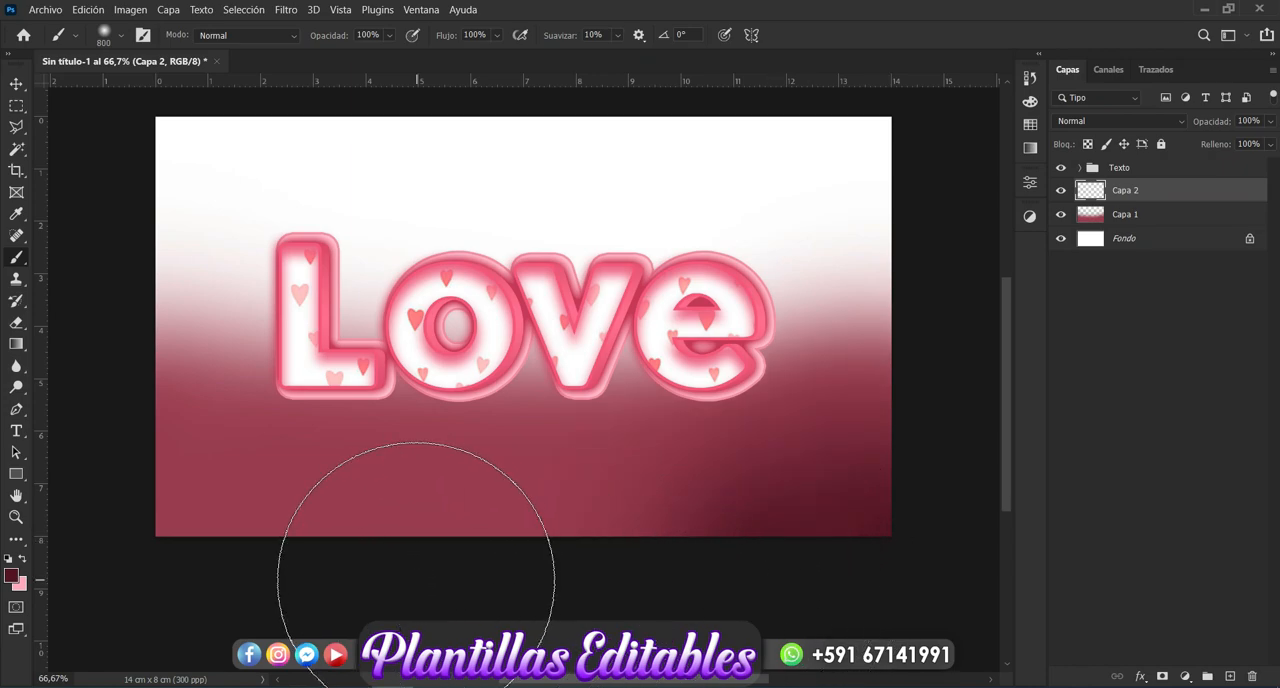
click(411, 579)
click(158, 567)
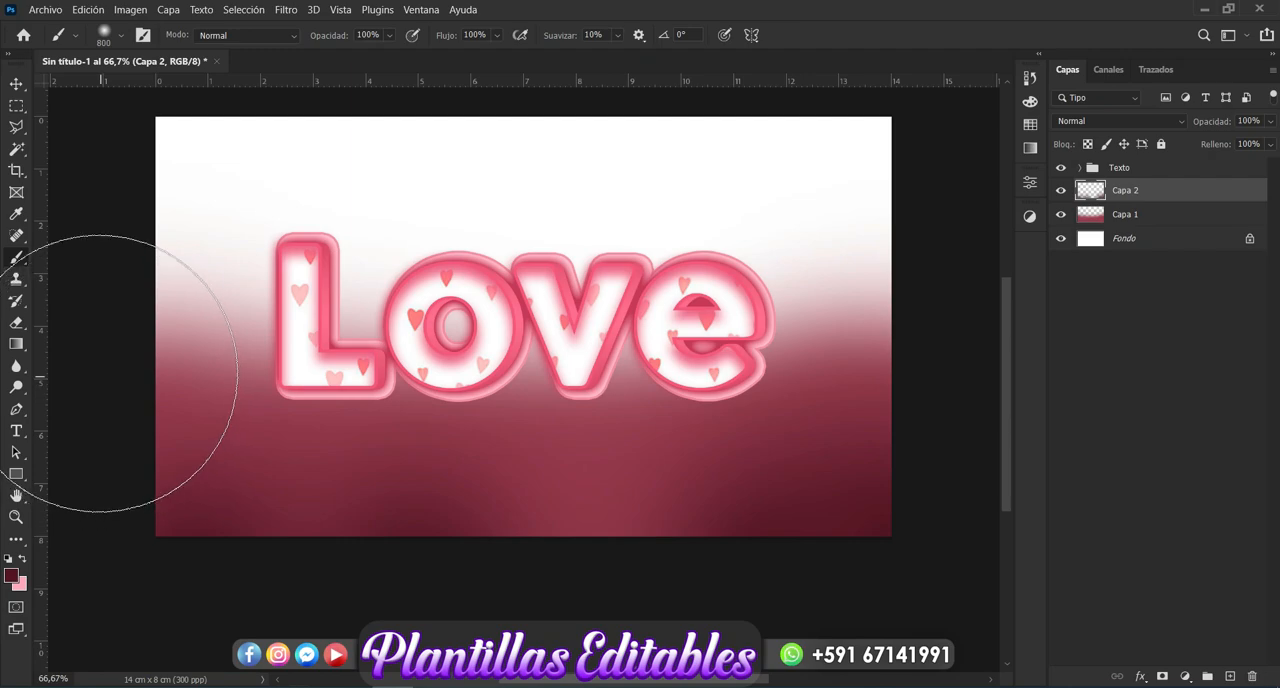
click(97, 369)
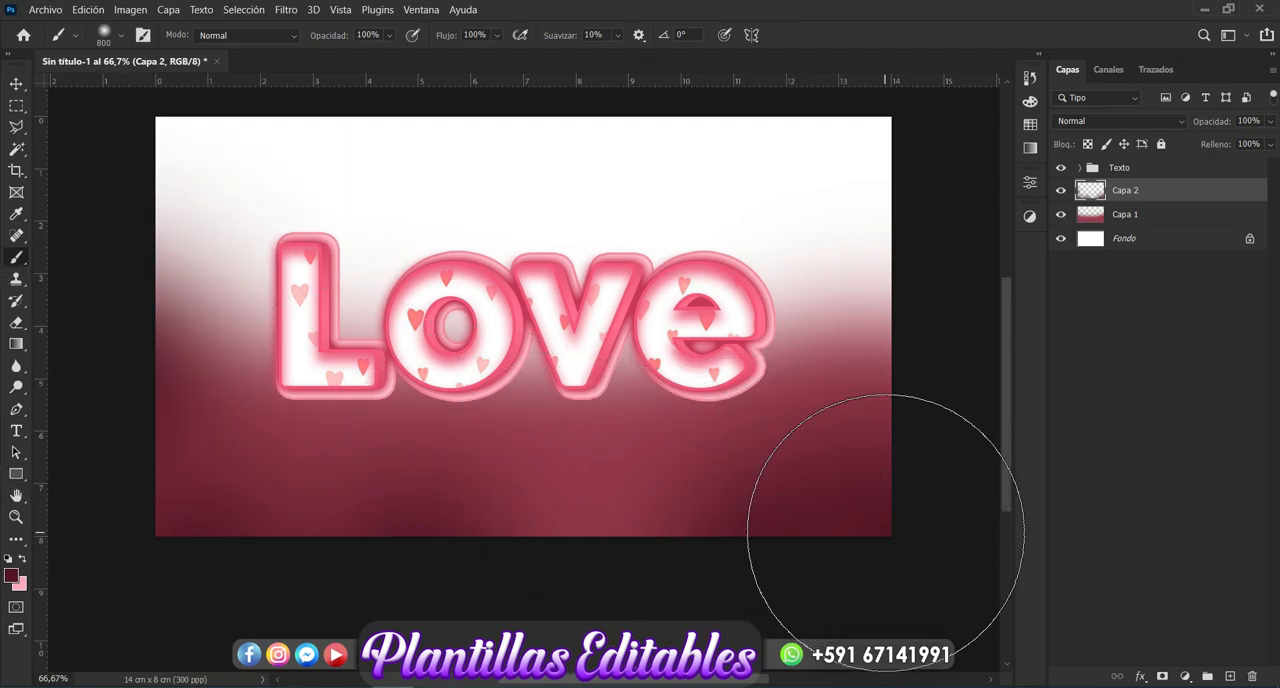
scroll(885, 532, up, 2)
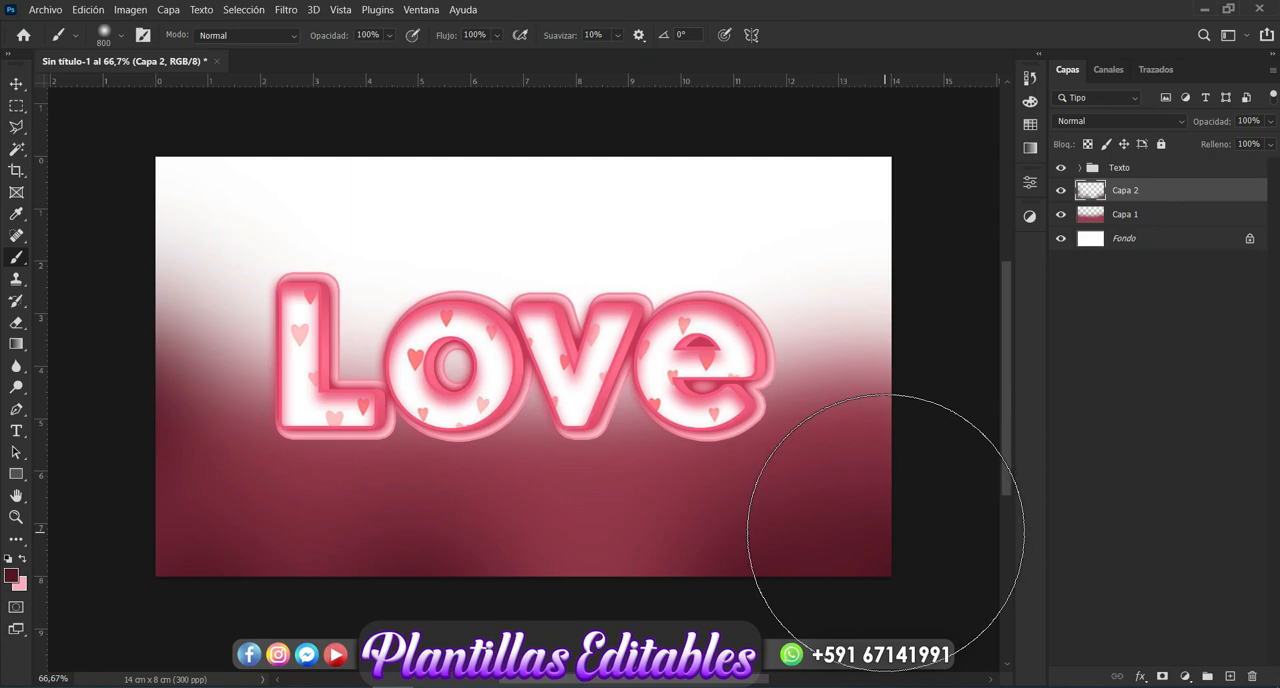
click(15, 85)
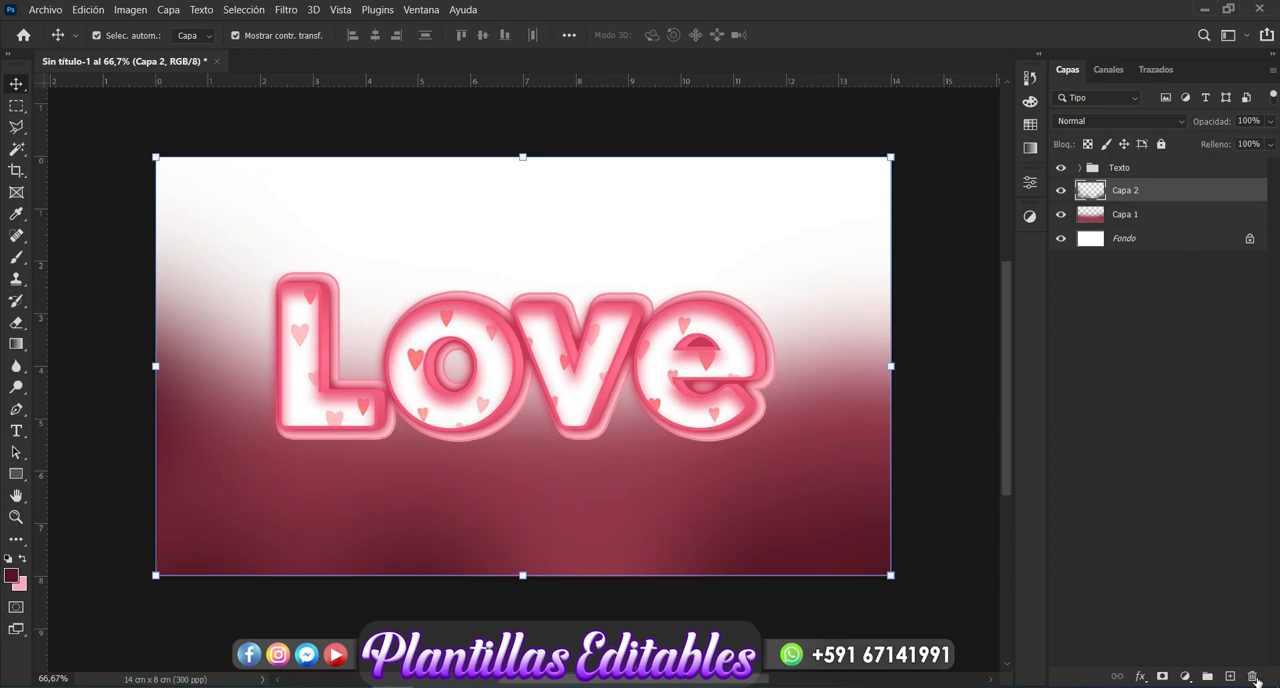
click(1227, 594)
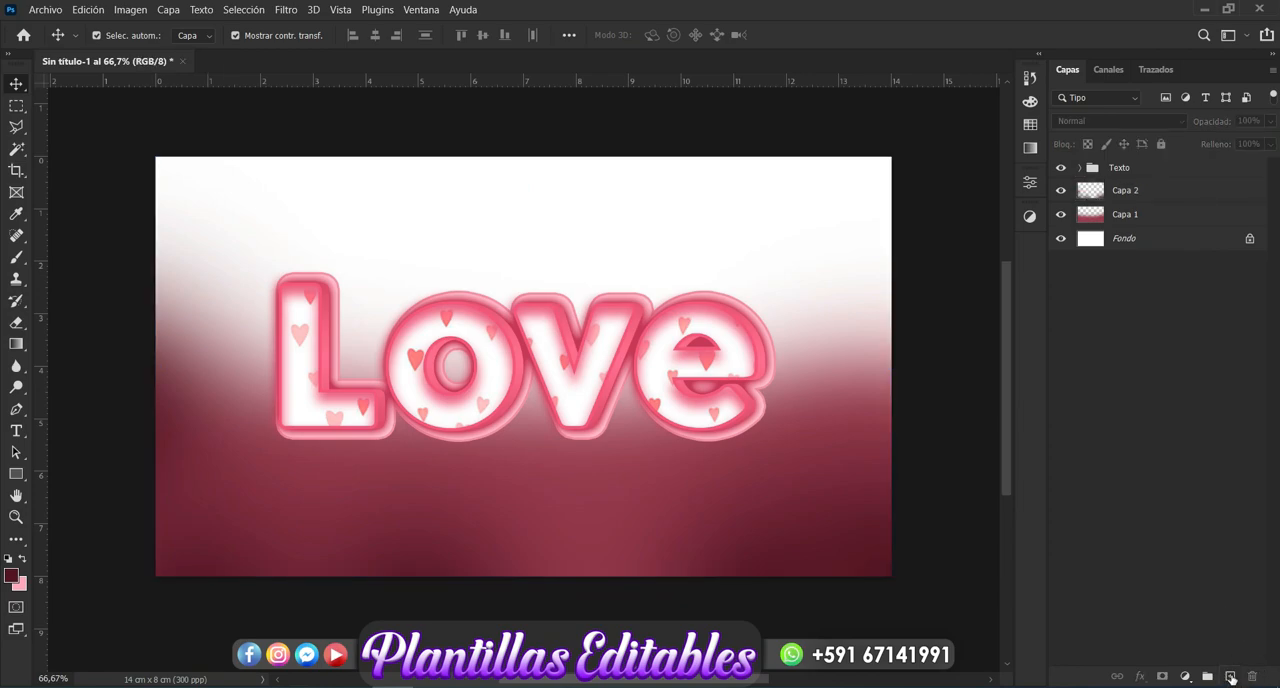
- On a new layer below the "Texto" group, paint the canvas's upper area and both sides in light gray #d4d4d4 with the 800 px brush
click(1230, 676)
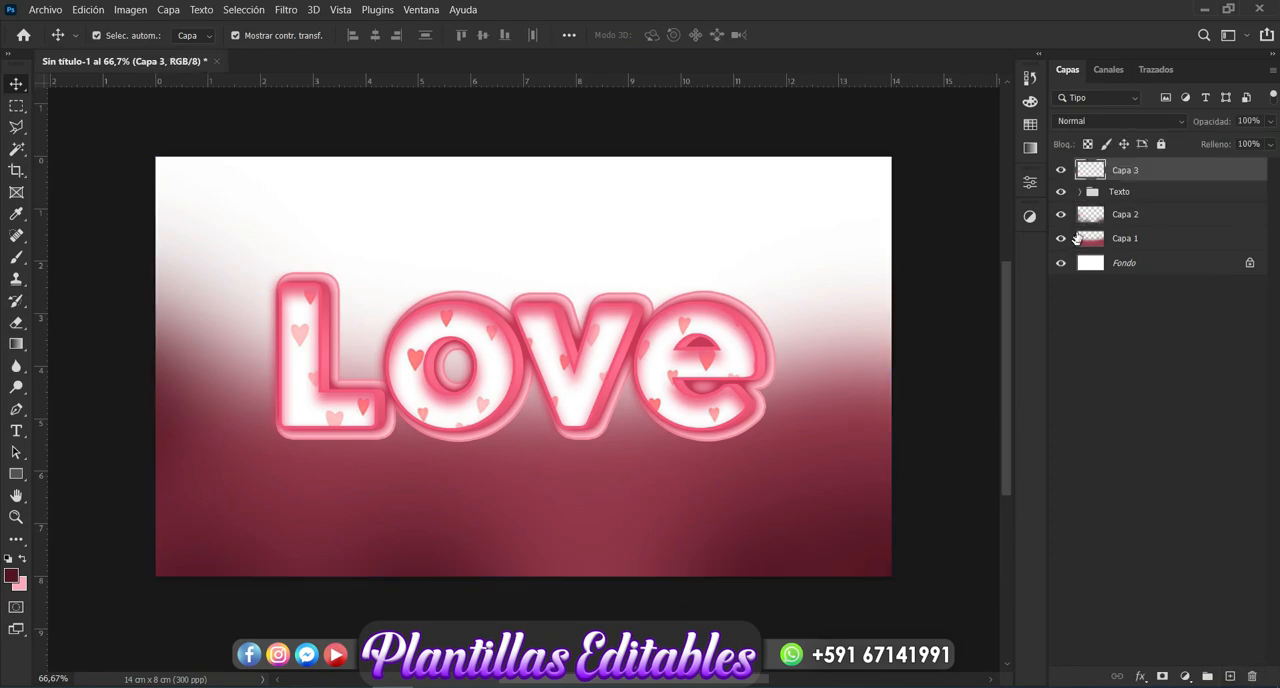
drag(1137, 172, 1137, 207)
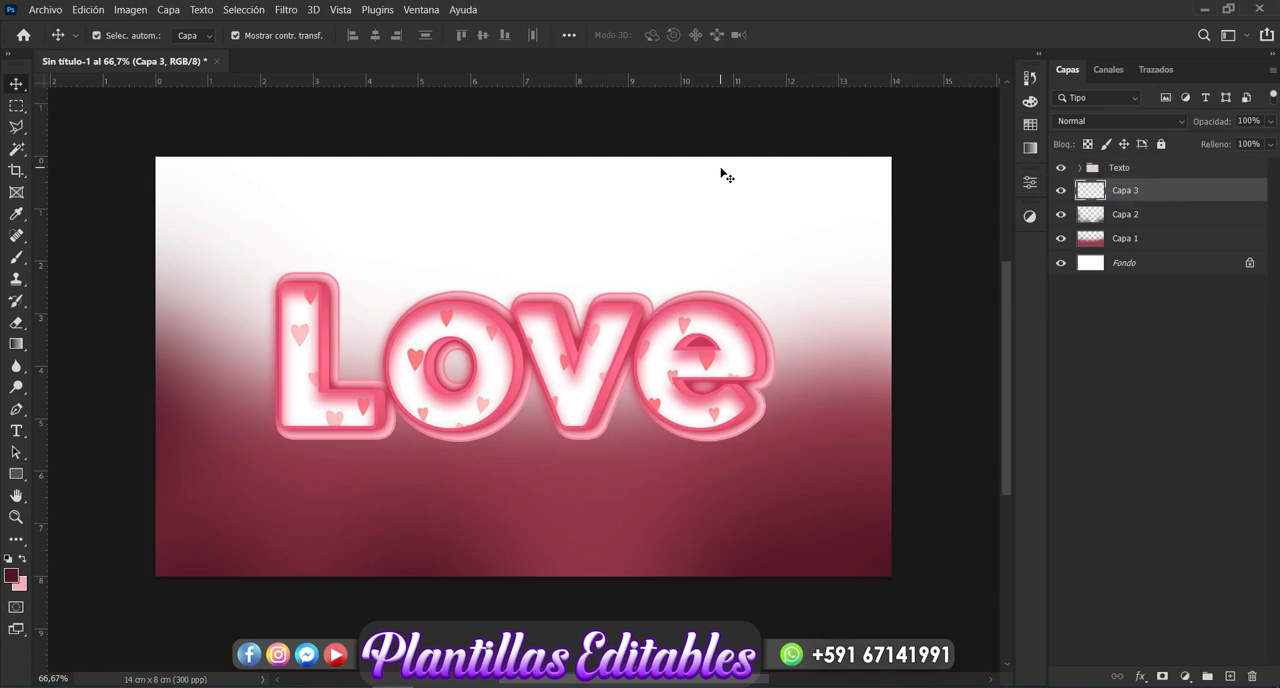
click(15, 258)
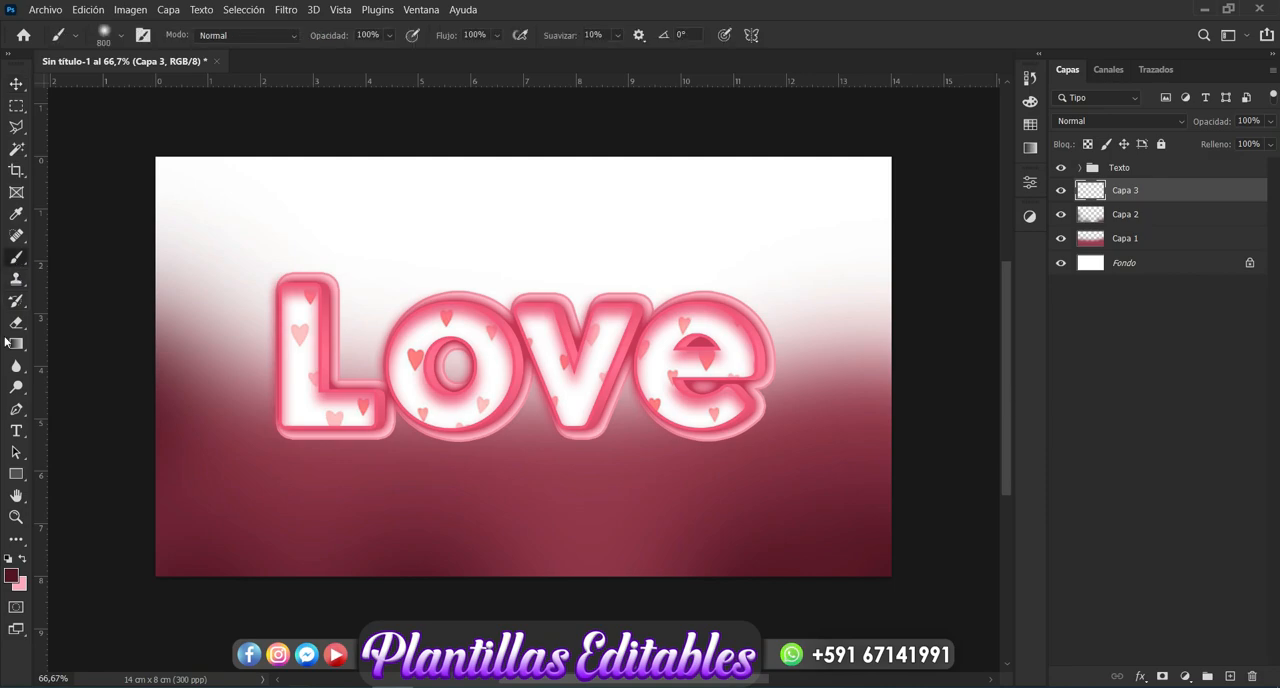
click(11, 577)
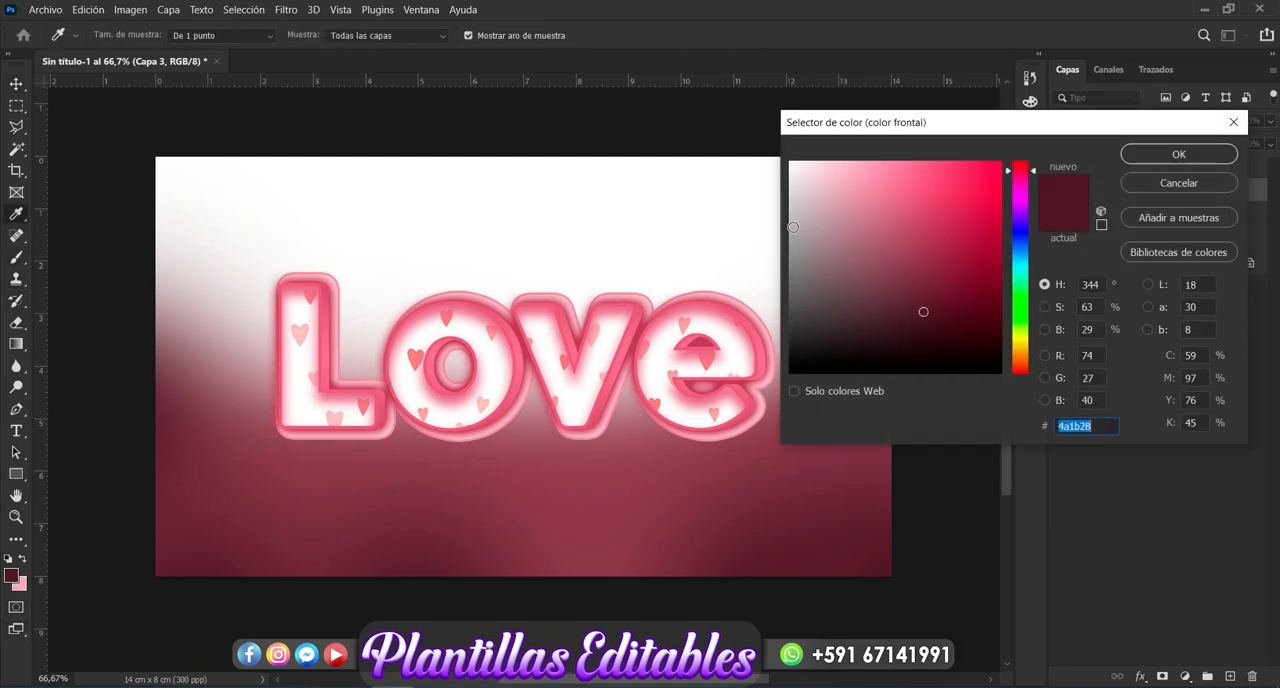
click(793, 227)
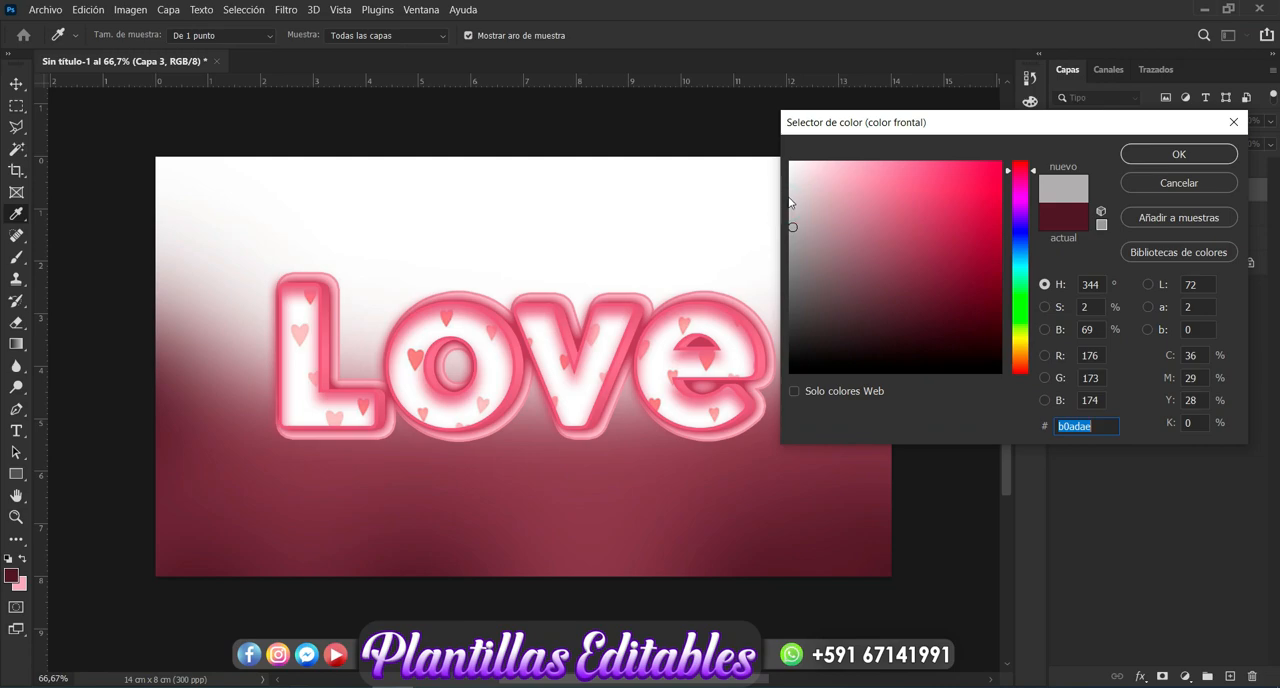
click(790, 198)
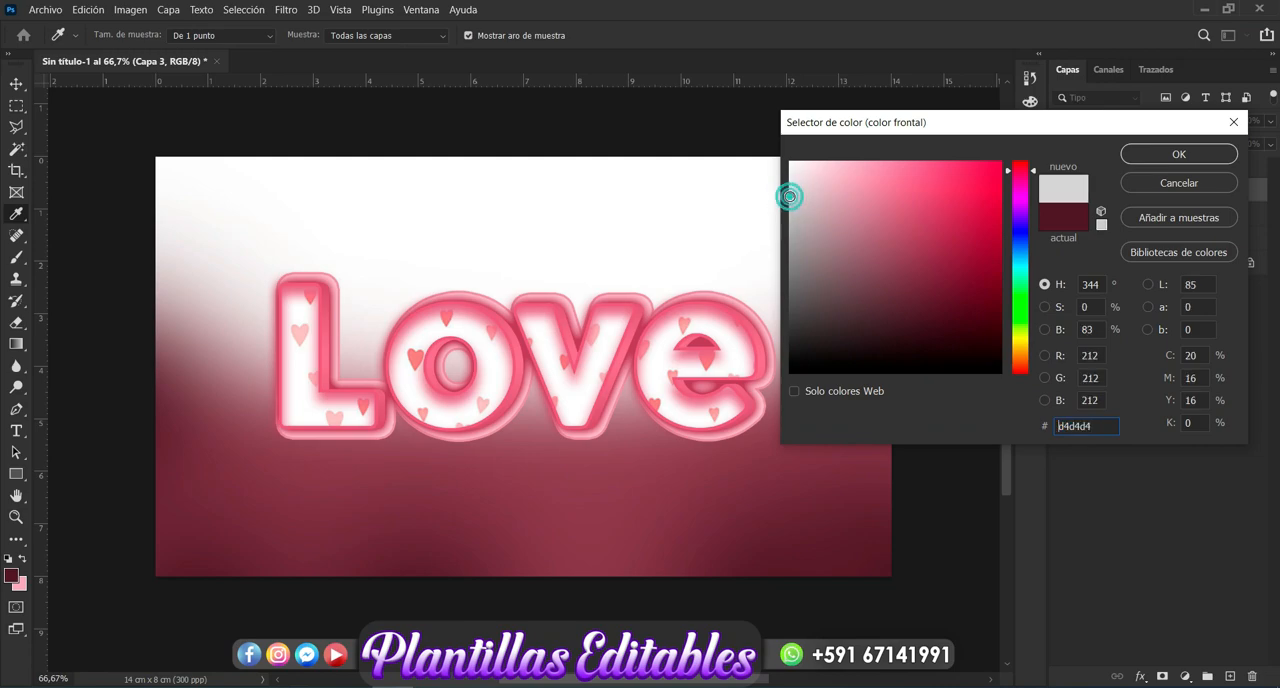
click(1180, 156)
key(b)
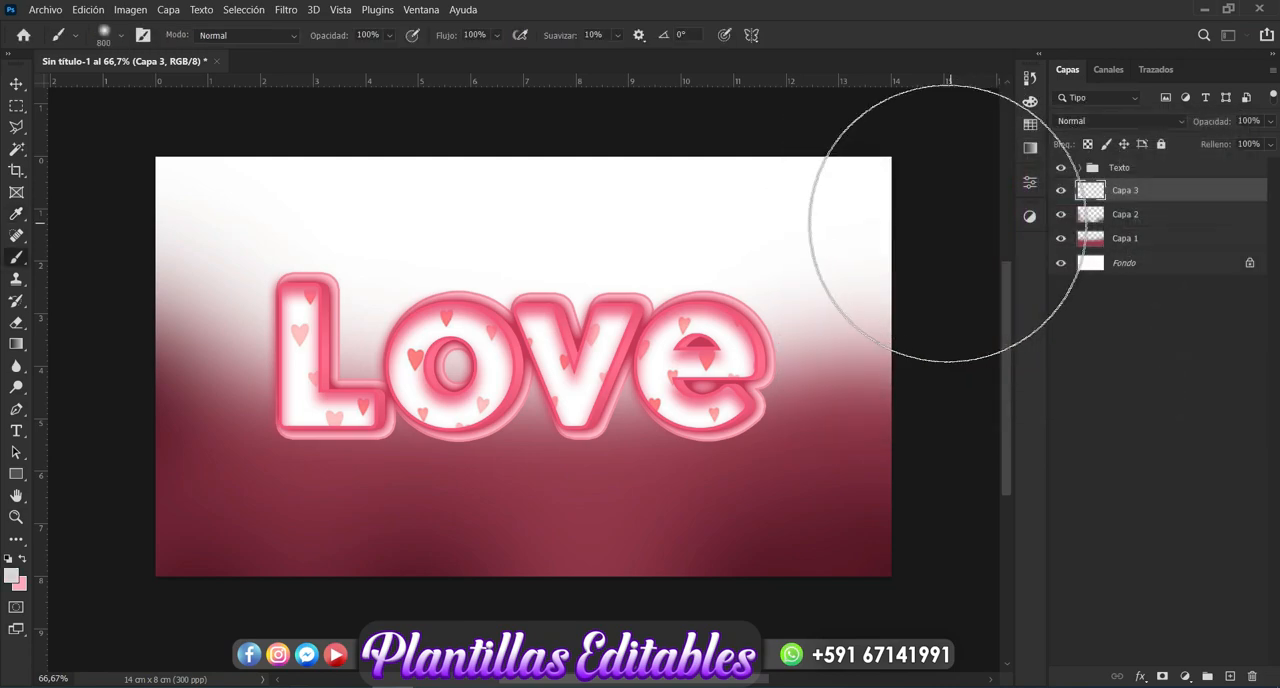
mouse_move(870, 220)
mouse_down()
mouse_move(517, 200)
mouse_move(466, 214)
mouse_move(221, 213)
mouse_up()
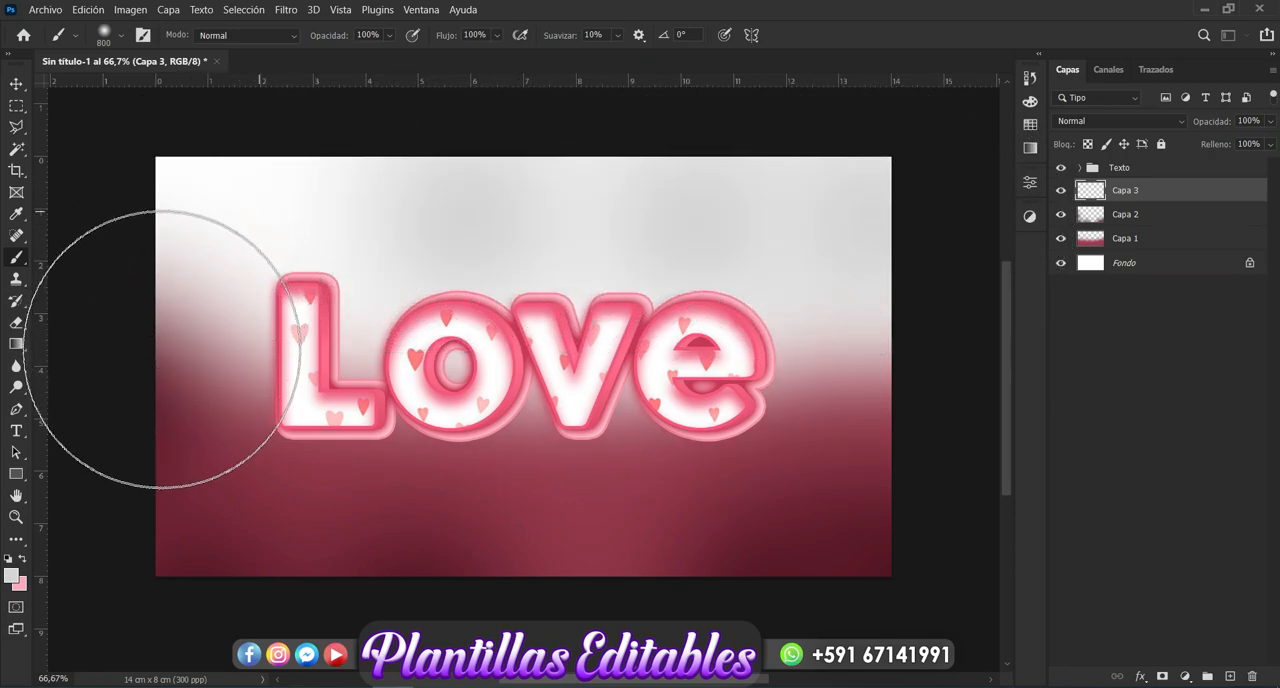
drag(120, 274, 160, 369)
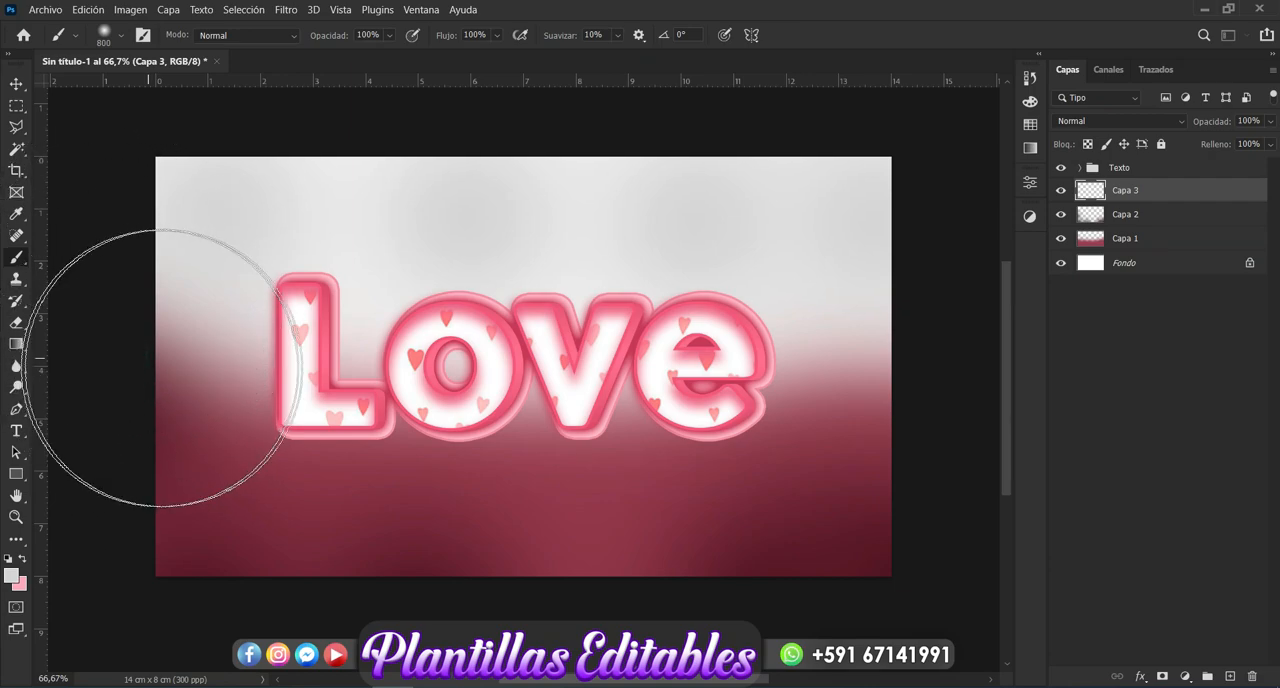
click(849, 374)
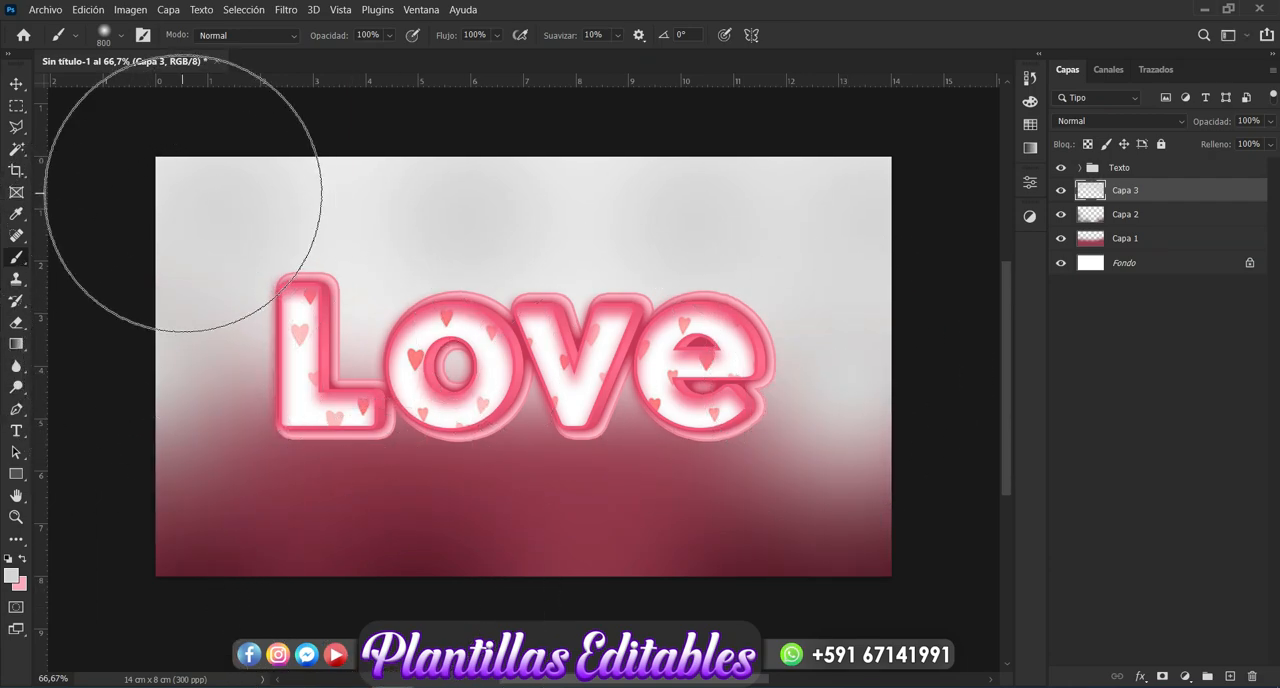
- Set the brush size to 400 px
click(124, 39)
click(174, 66)
text(400)
key(Return)
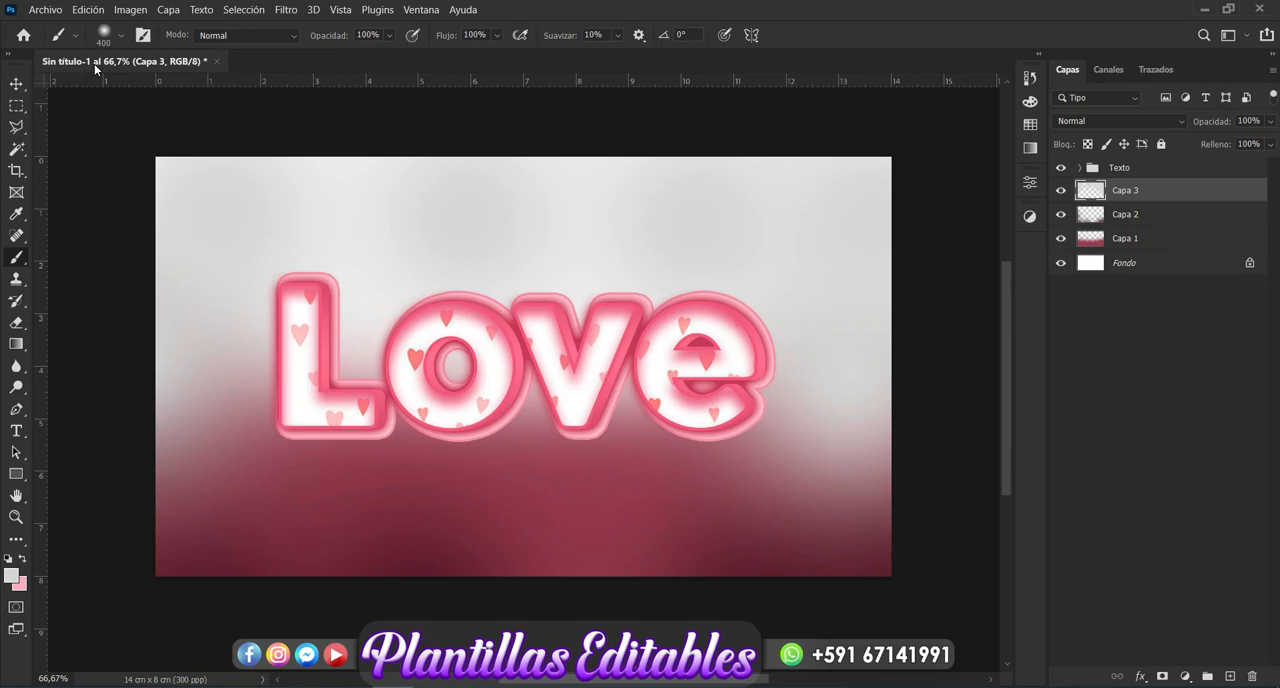
- Try two light gray dabs along the canvas's bottom edge on "Capa 3" and undo both
click(302, 574)
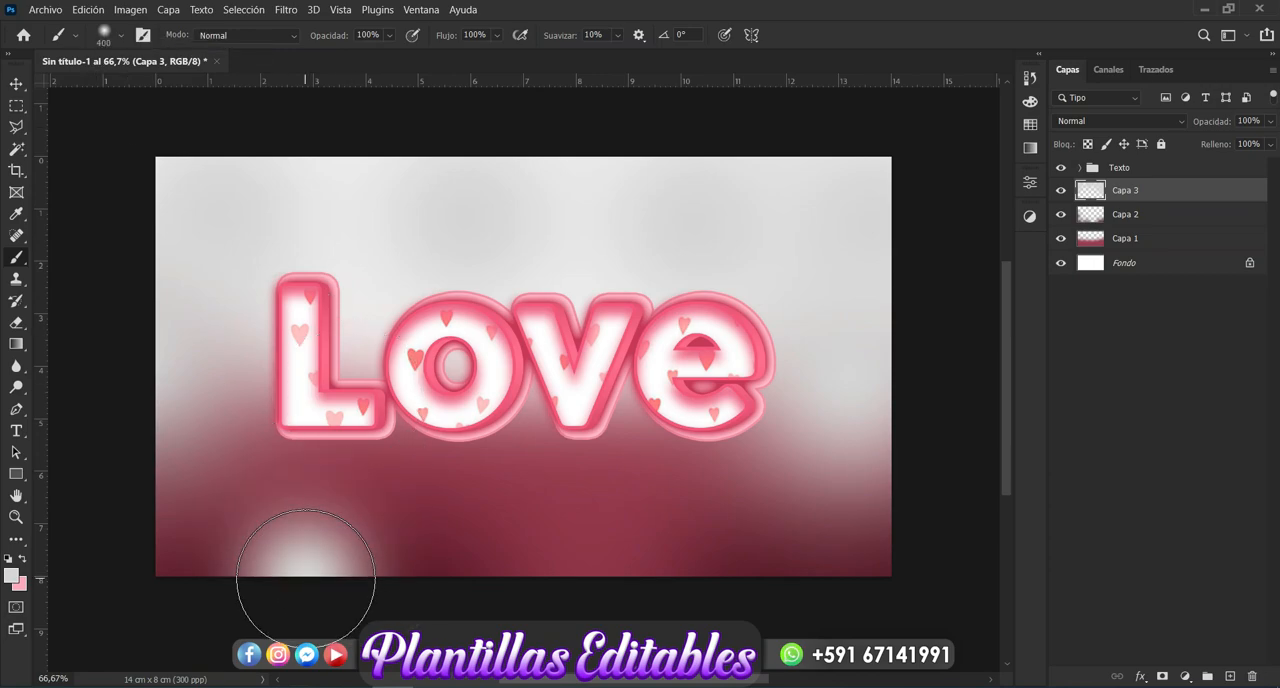
click(510, 568)
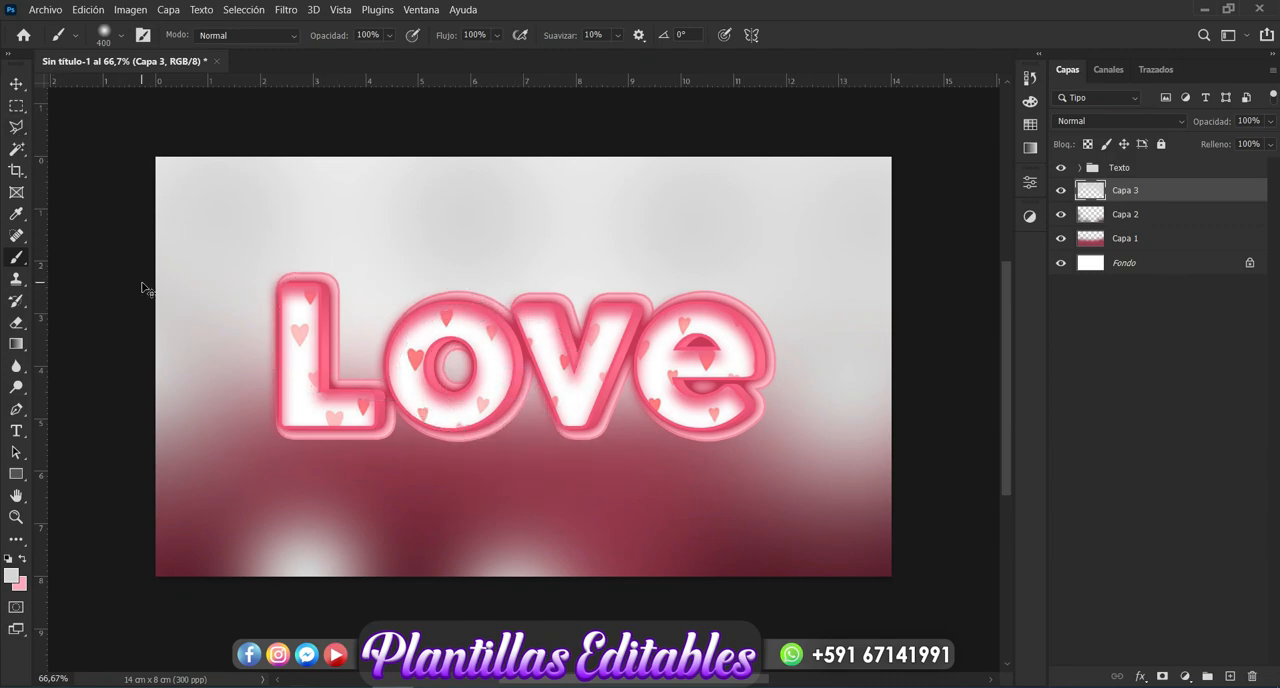
key(ctrl+z)
key(ctrl+z)
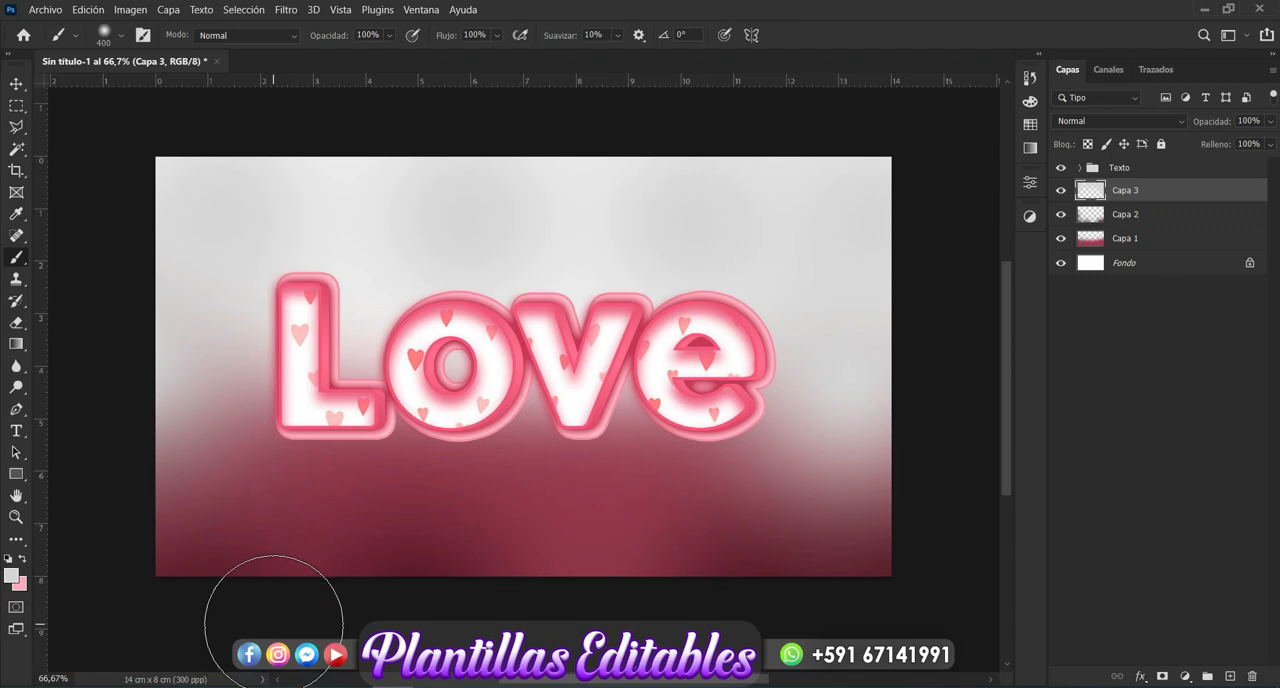
- Paint faint light gray glows on "Capa 3" along the canvas's bottom edge and behind the text with the 400 px brush
click(274, 623)
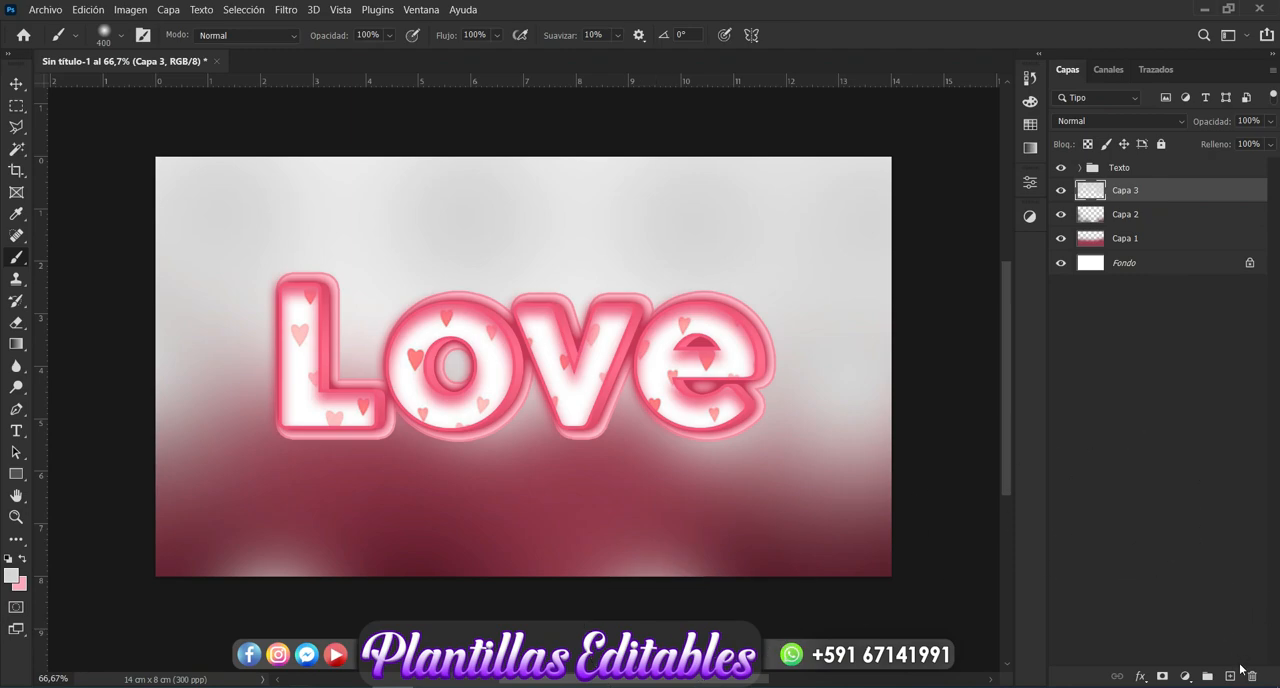
- On a new layer above "Capa 3", paint soft off-white #f1f0f0 glows around the text, both side edges and the upper area with the 400 px brush
click(1231, 677)
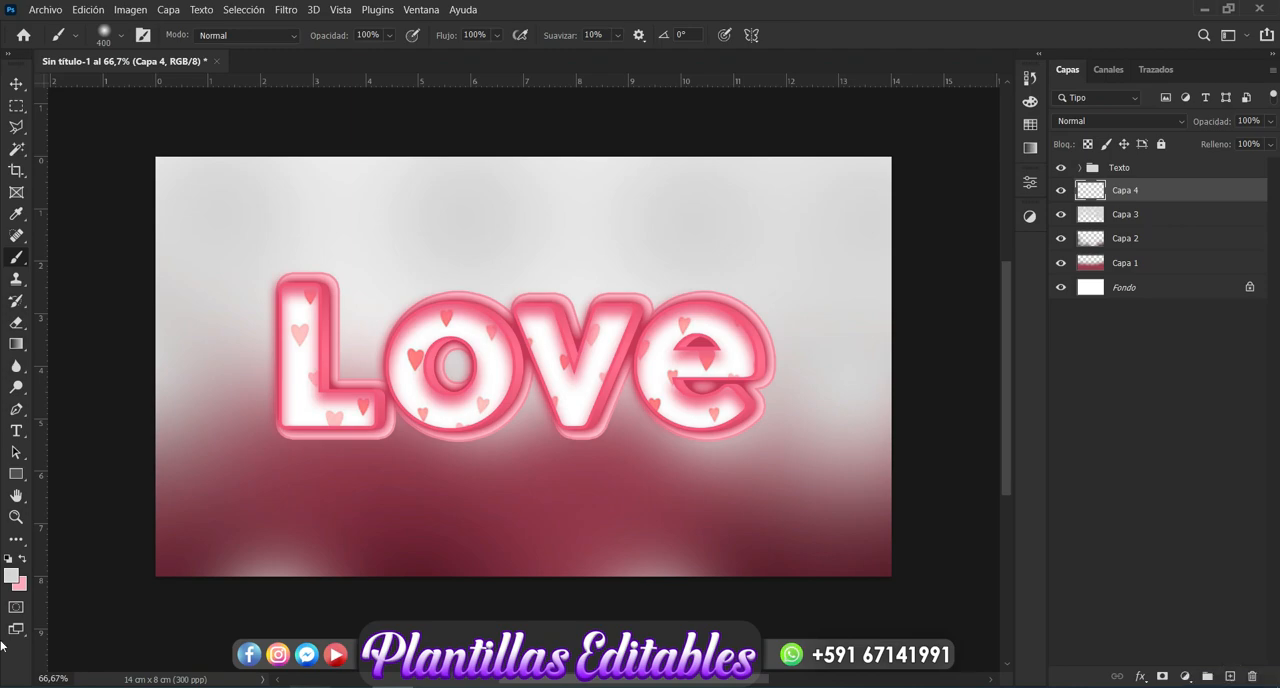
click(11, 576)
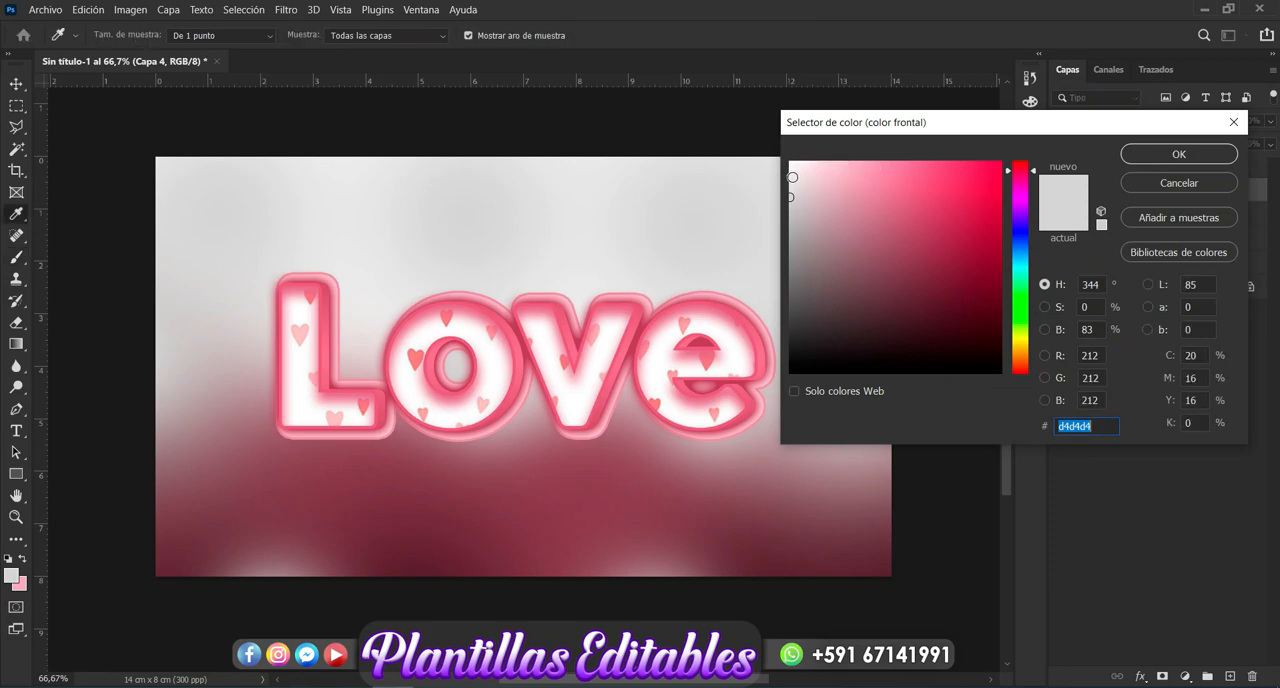
click(790, 175)
click(790, 172)
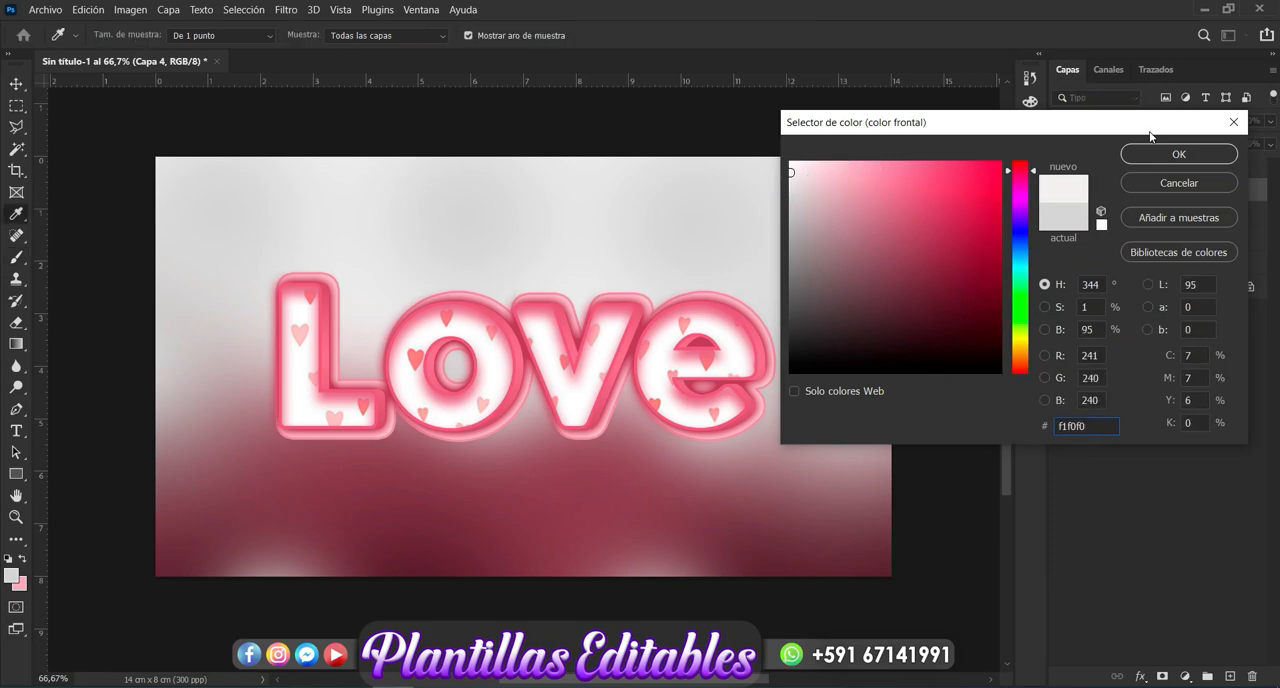
click(1176, 154)
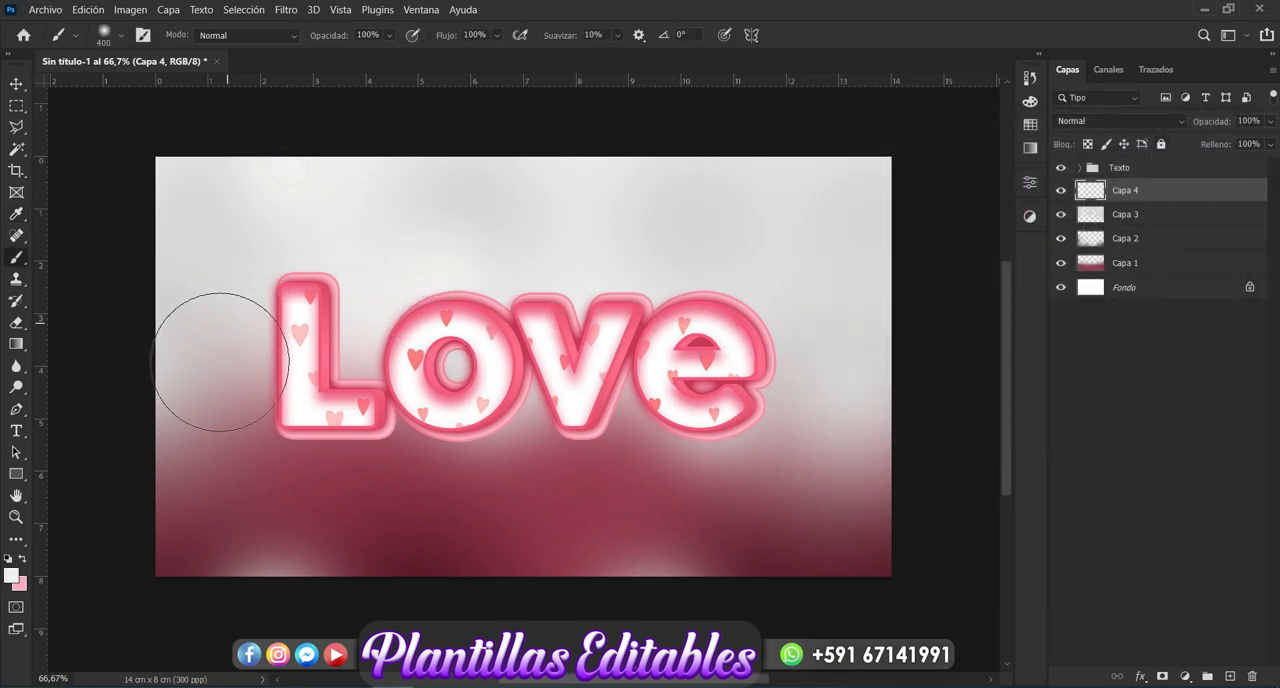
click(184, 410)
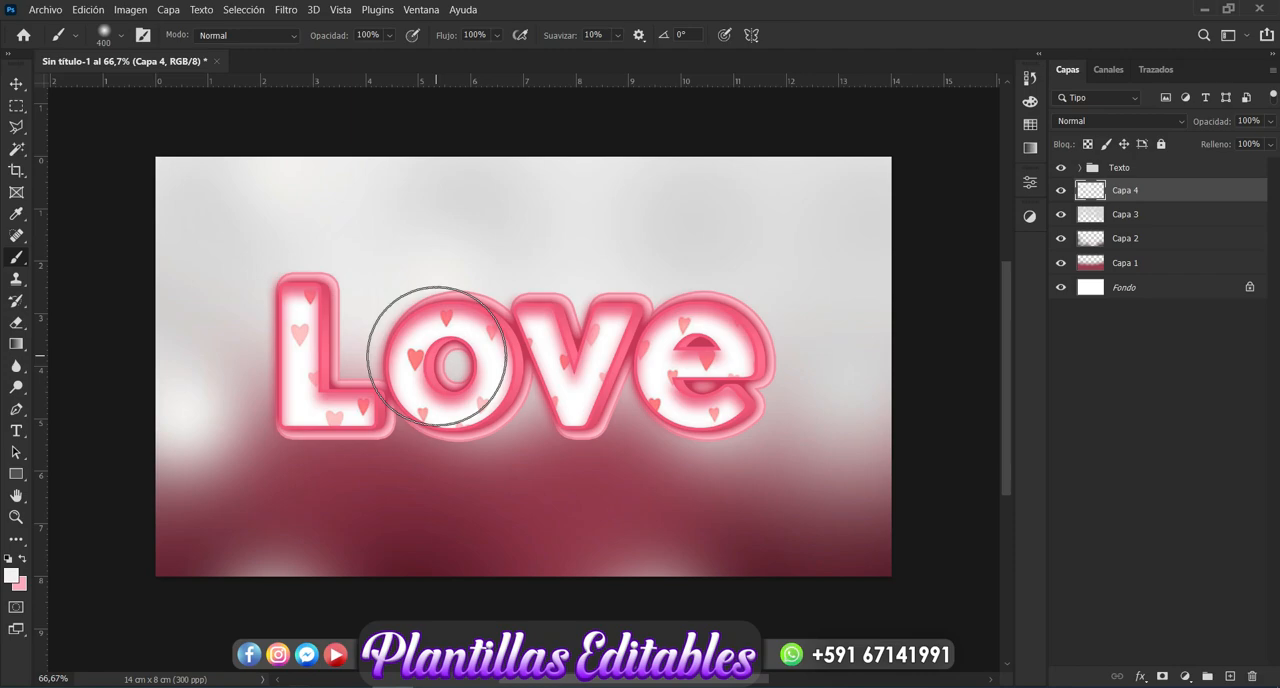
click(586, 372)
click(890, 343)
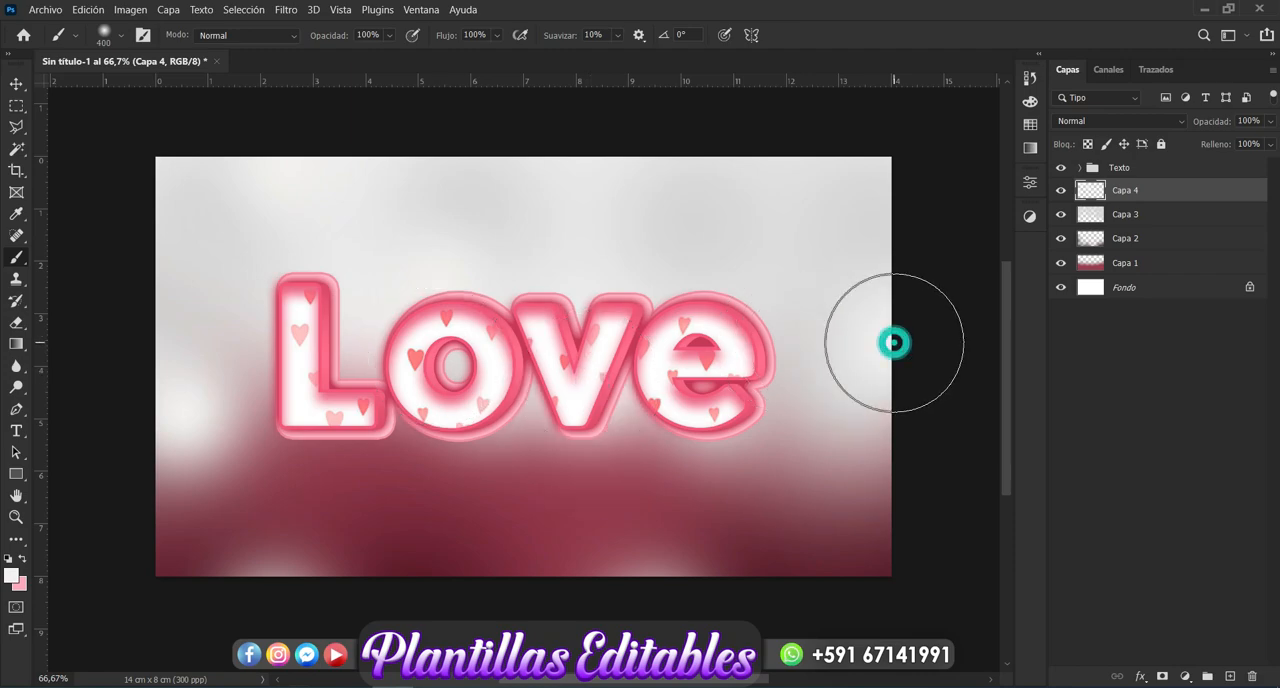
click(890, 455)
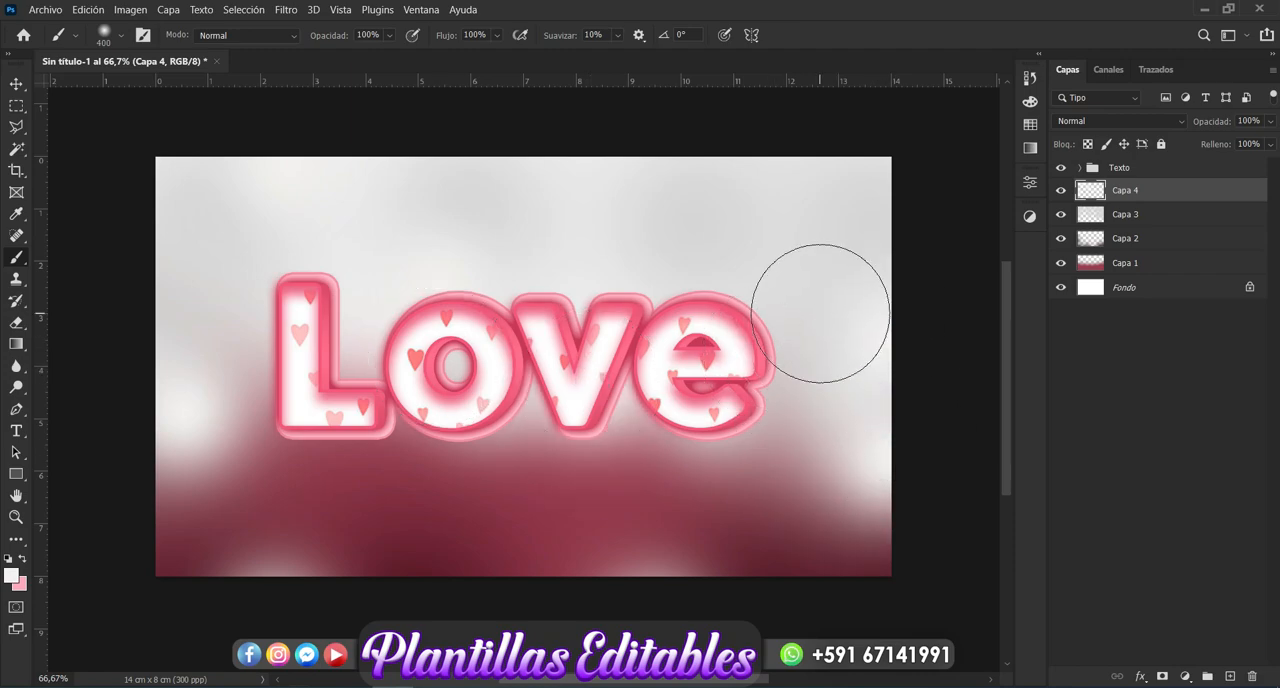
click(594, 163)
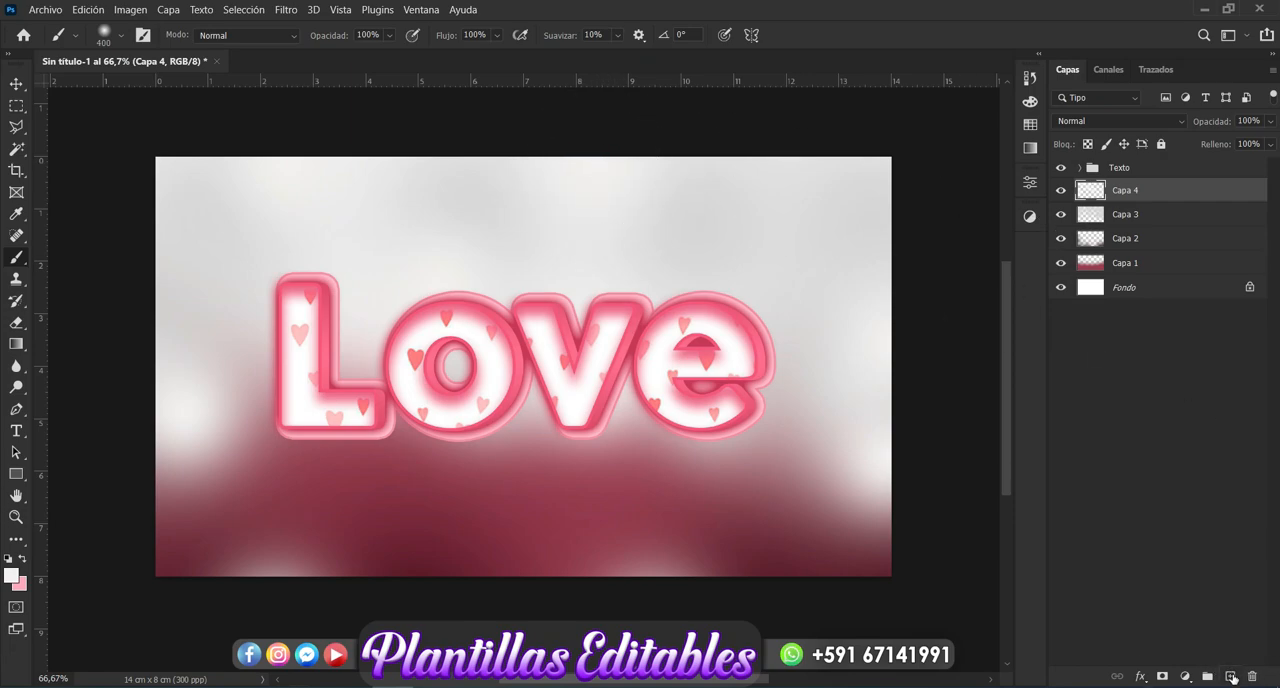
- Add a new layer above "Capa 4" and set up a 200 px brush with white #ffffff as the foreground color
click(1231, 677)
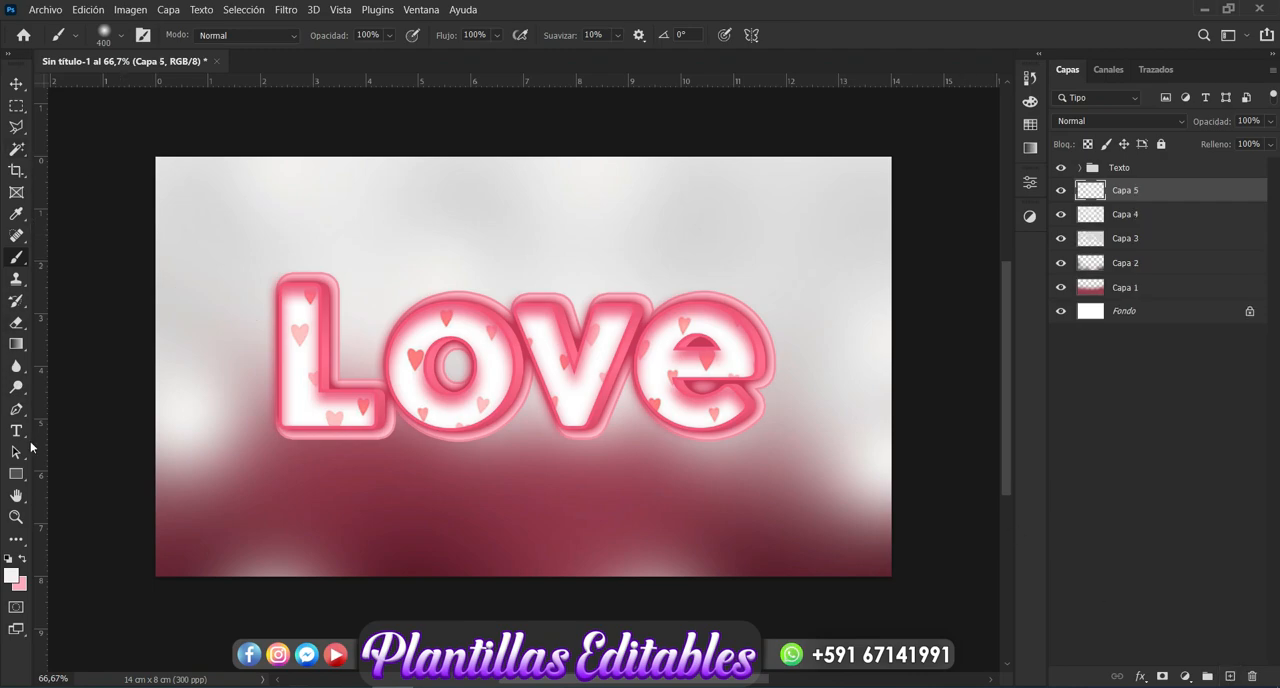
click(118, 40)
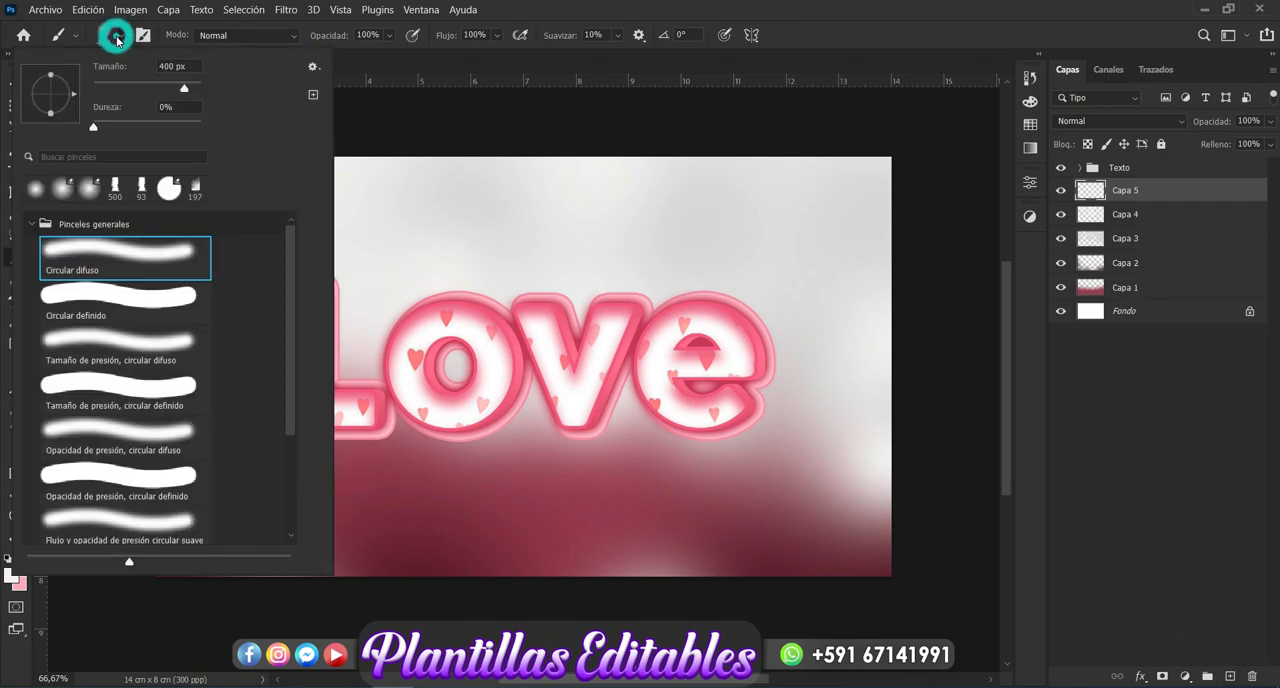
drag(167, 65, 150, 64)
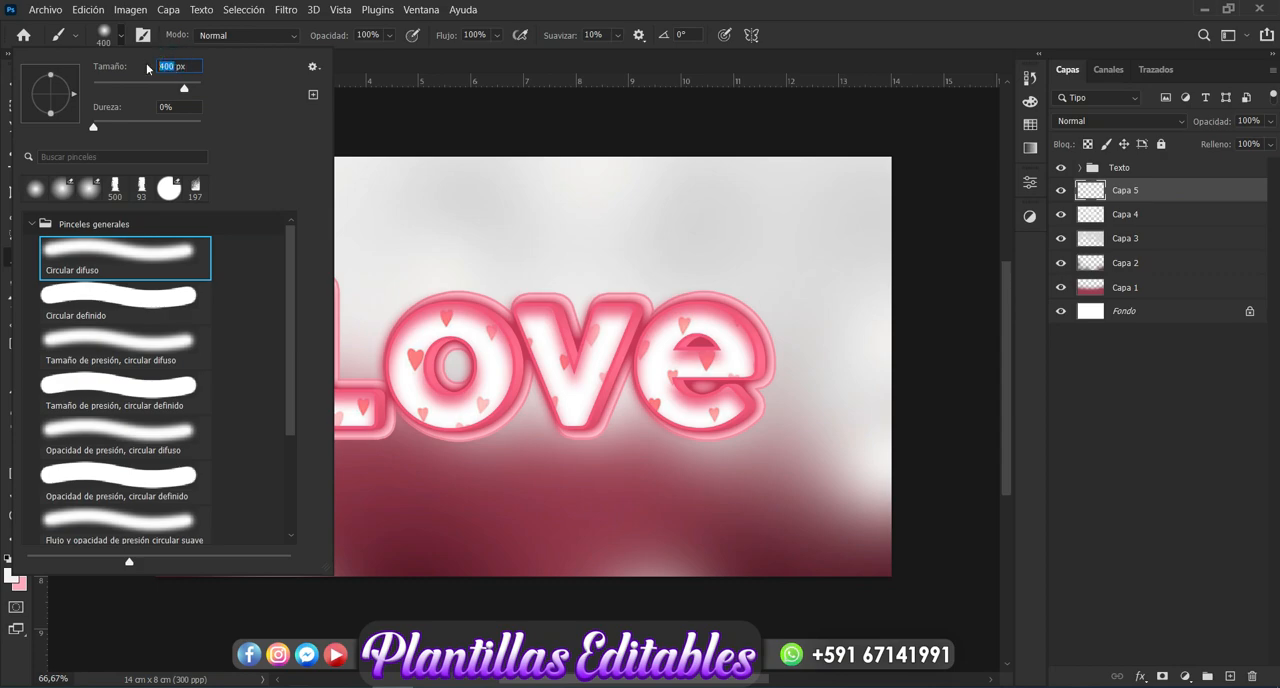
text(200)
key(Return)
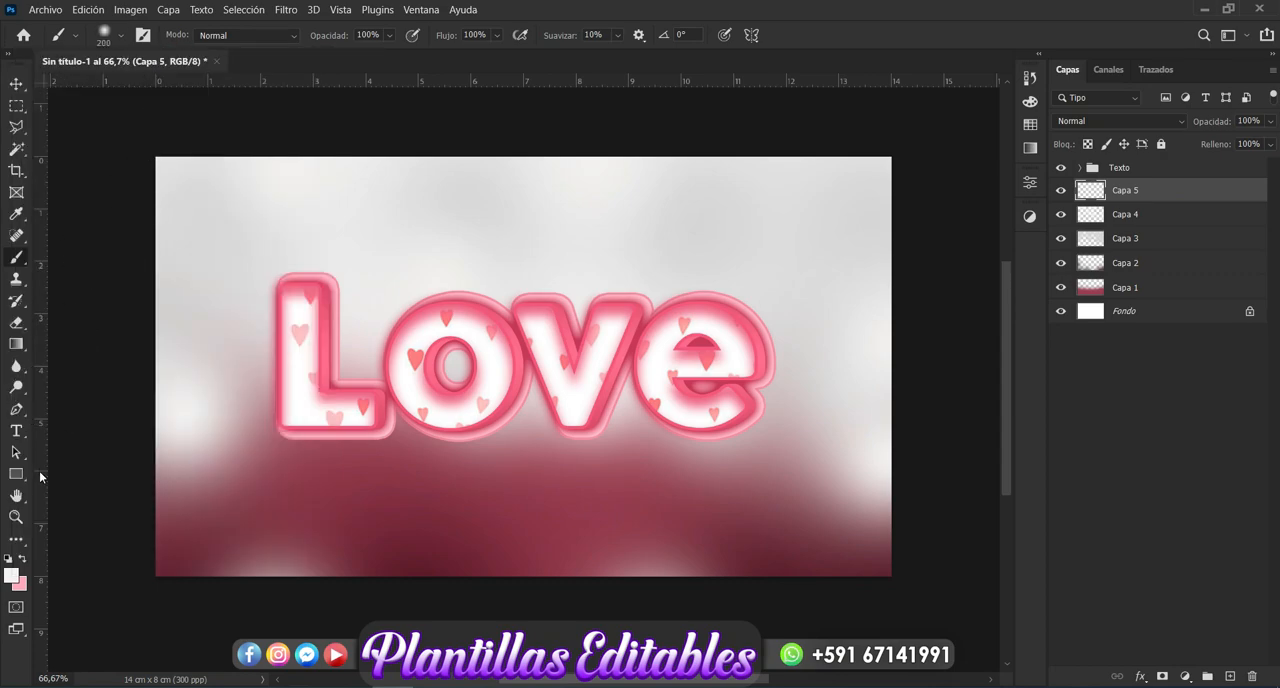
click(12, 575)
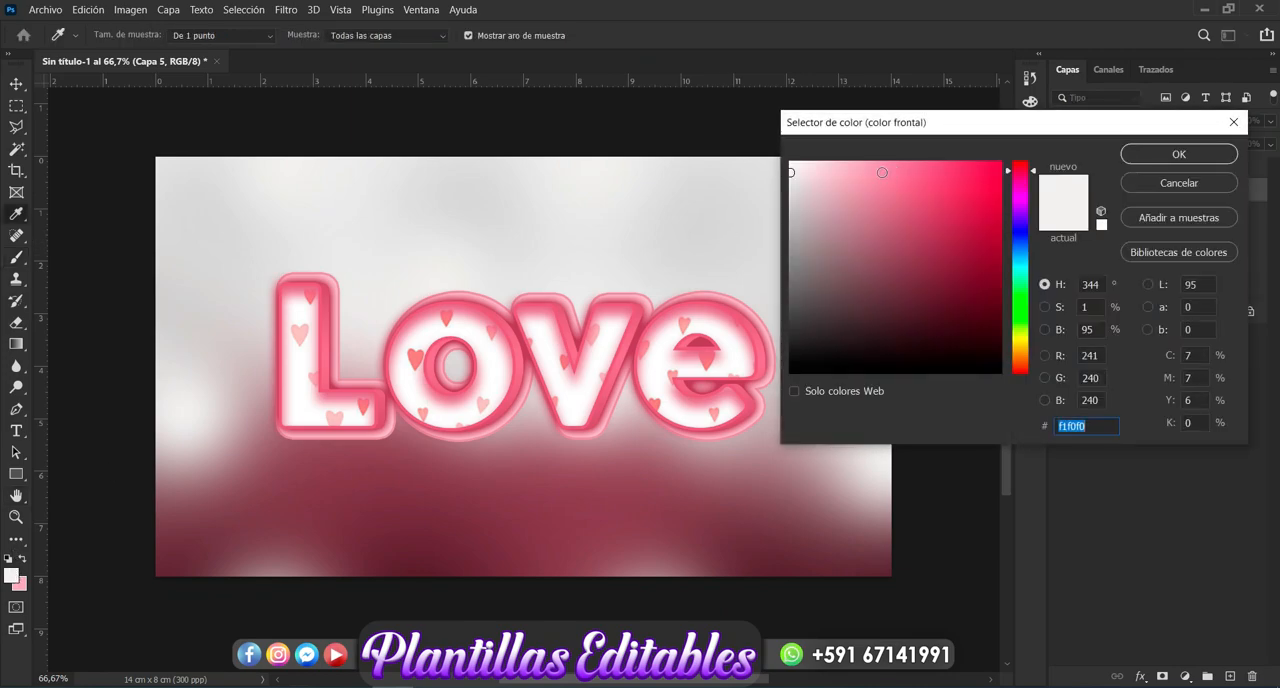
drag(807, 174, 790, 161)
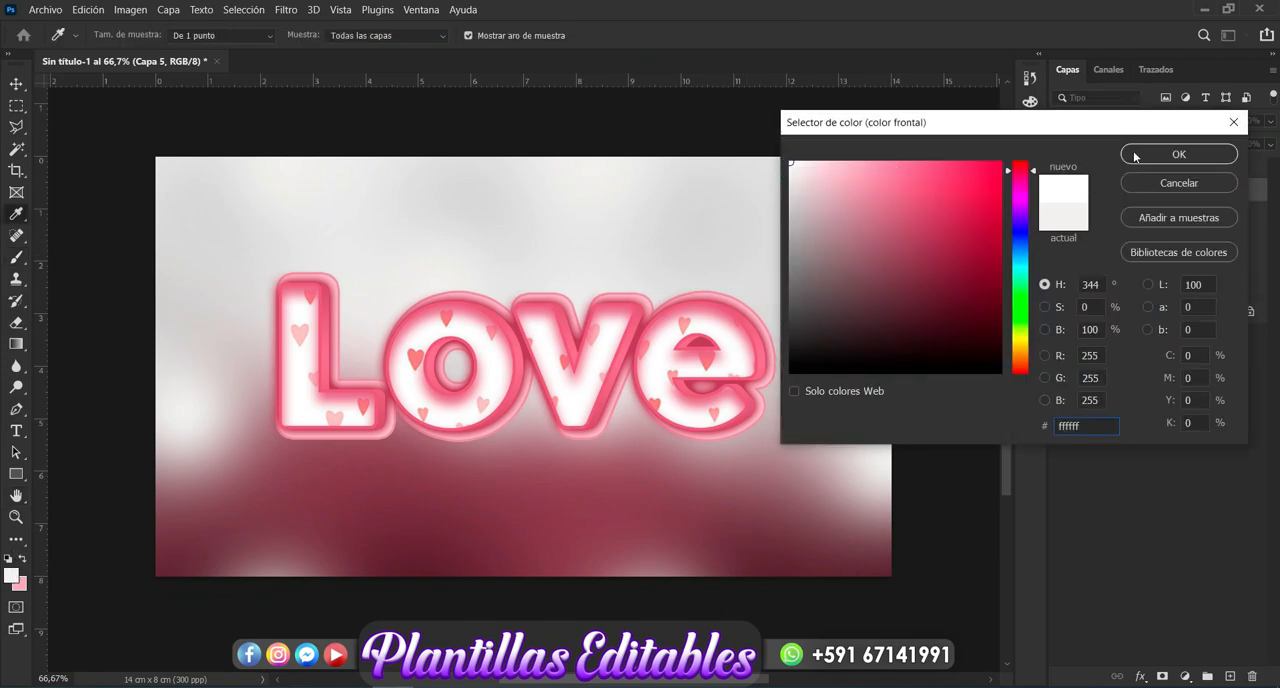
click(1176, 154)
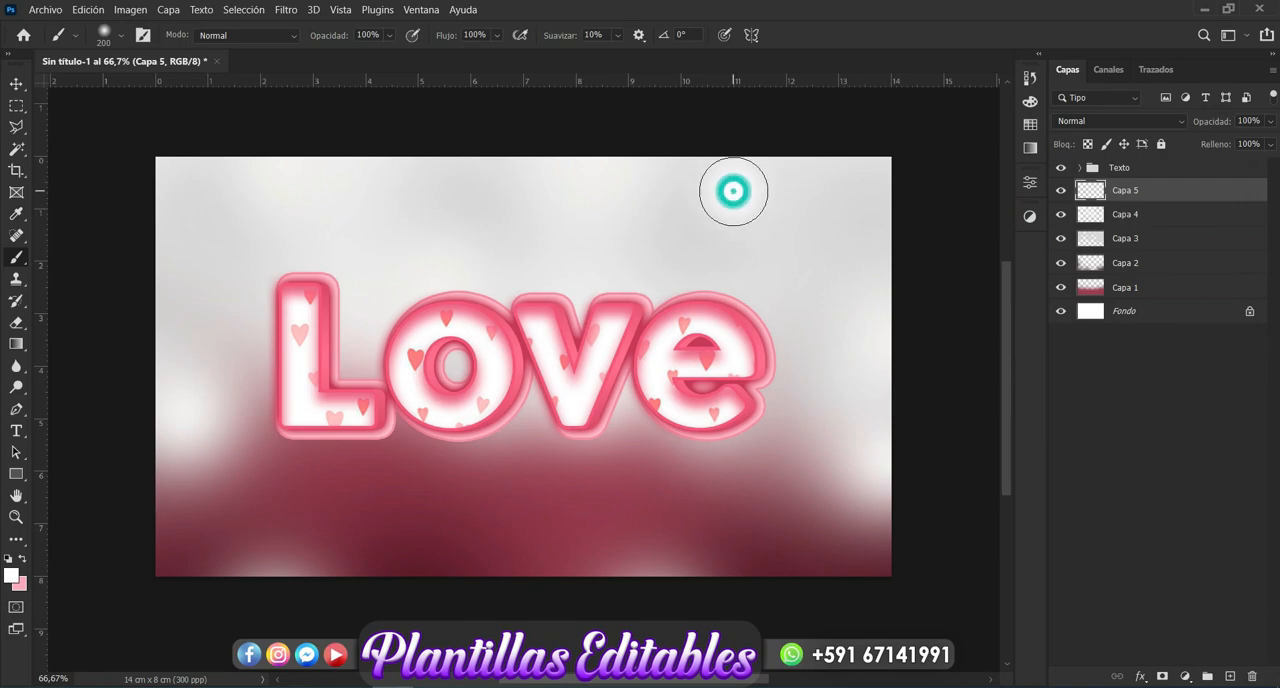
- Dab small soft white light spots on "Capa 5" across the gray upper area and around the edges of the "Love" letters
click(733, 191)
click(851, 220)
click(759, 310)
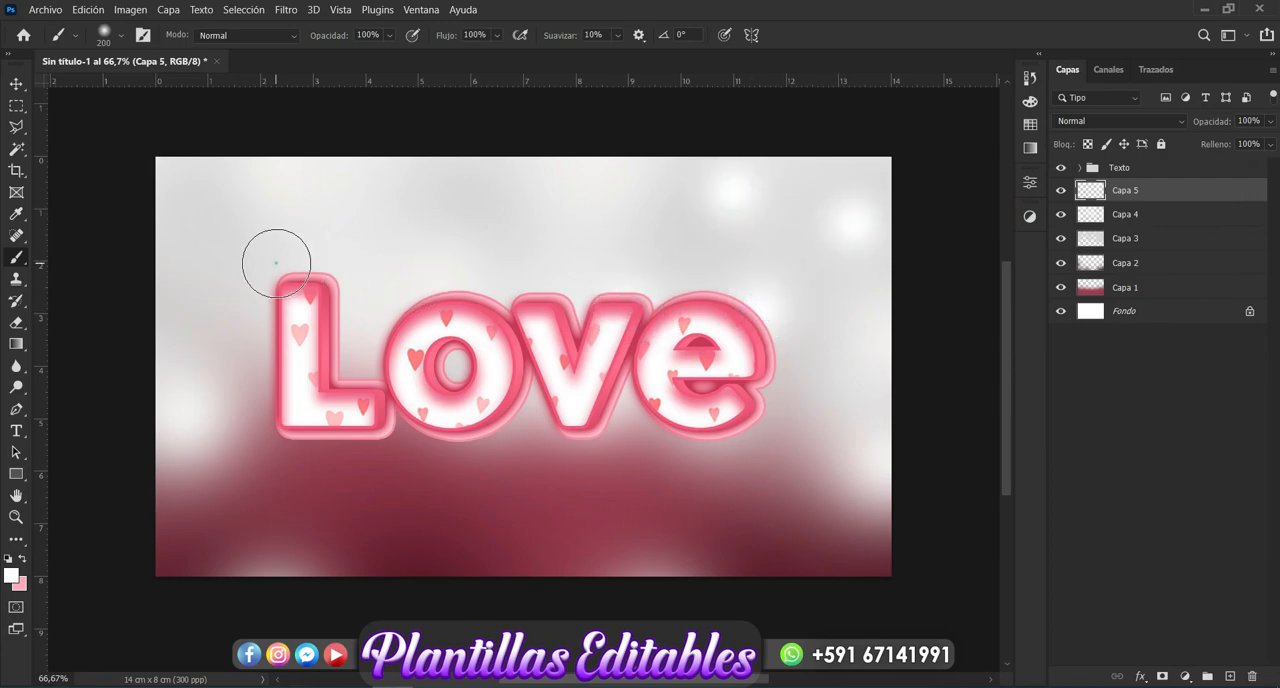
click(305, 436)
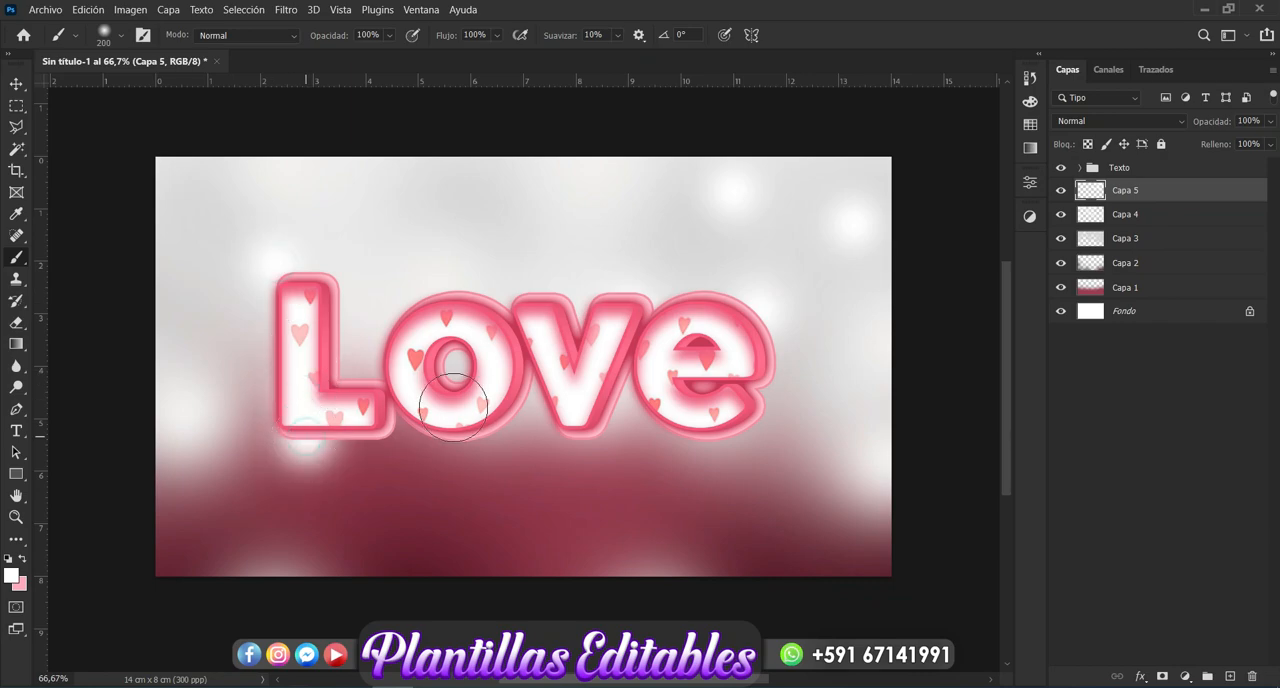
click(540, 422)
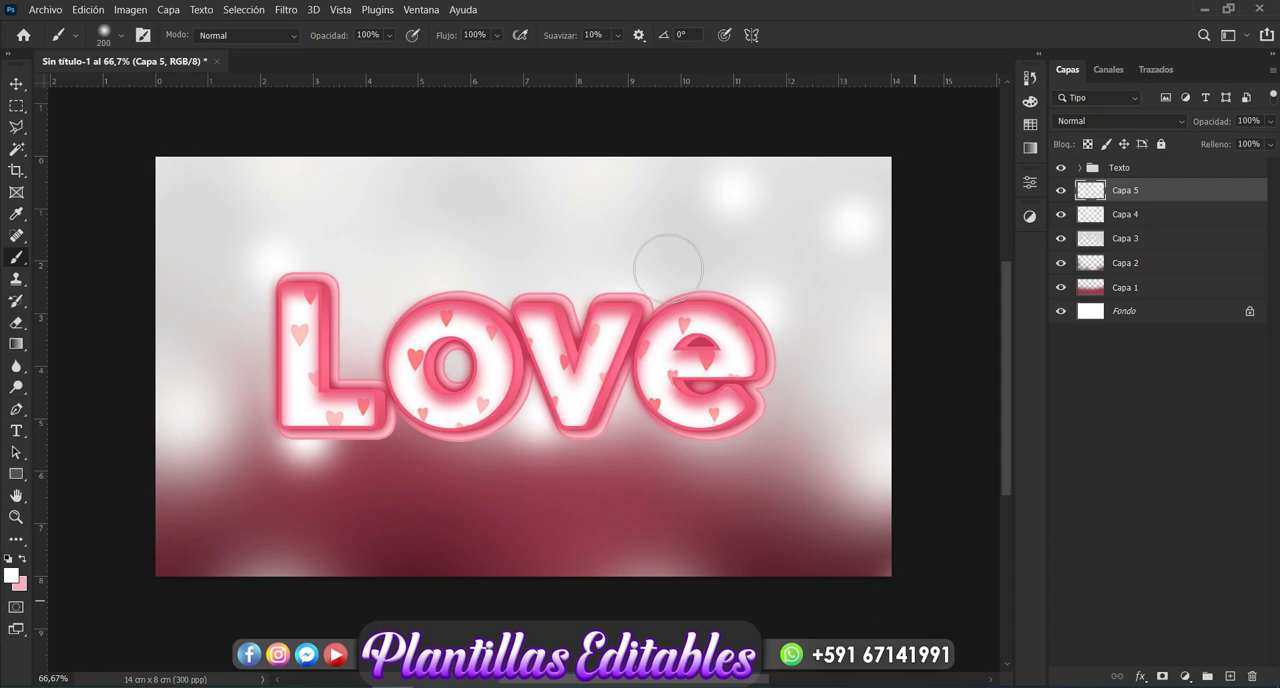
click(654, 224)
click(361, 355)
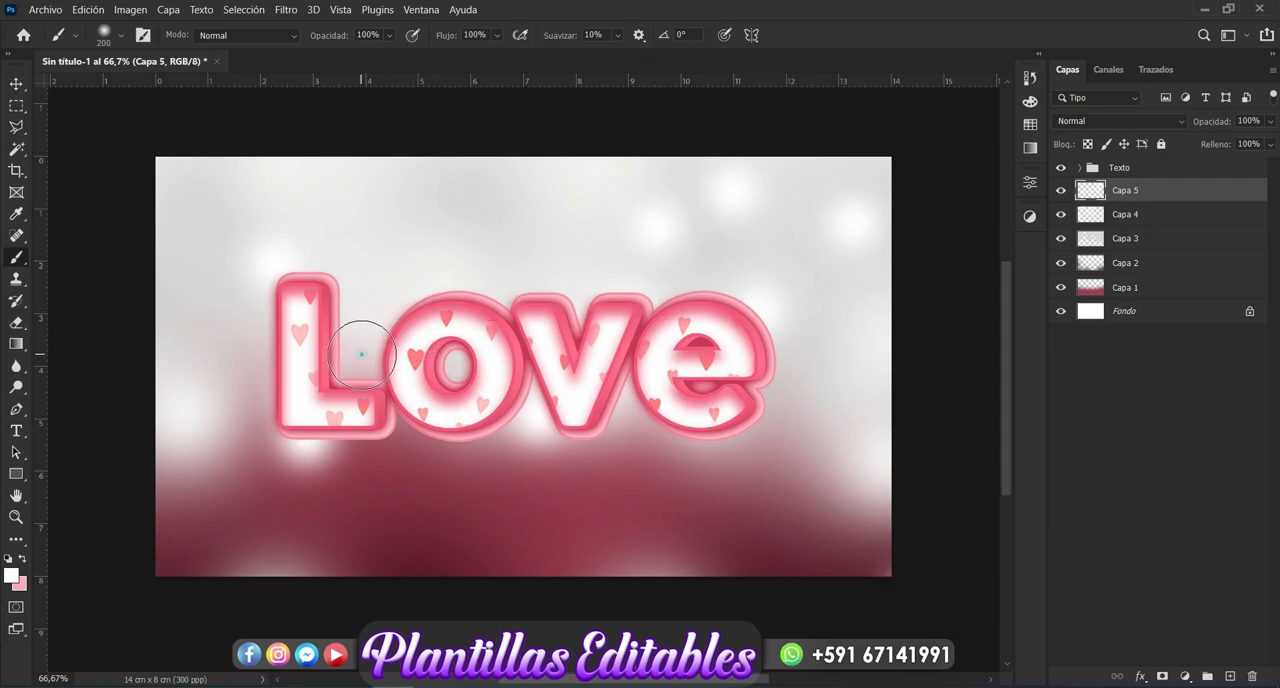
click(230, 347)
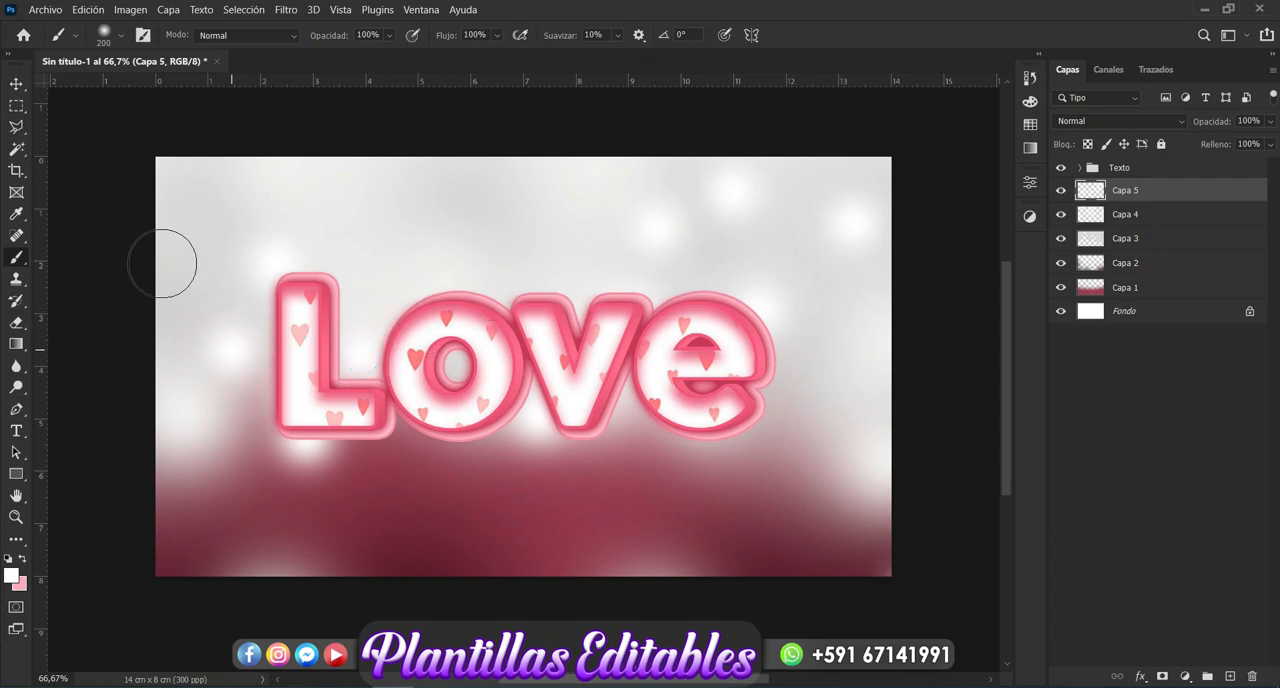
- Group the layers "Capa 1" through "Capa 5" and name the group "Fondo"
click(24, 86)
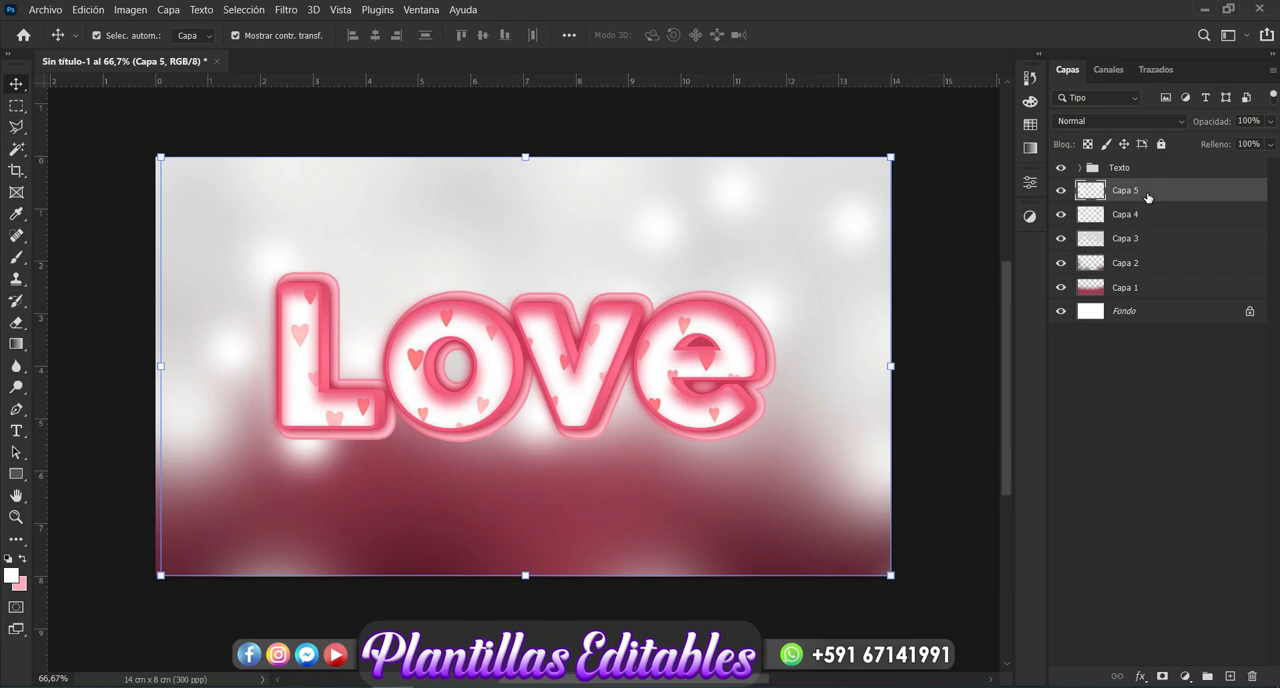
shift+click(1136, 294)
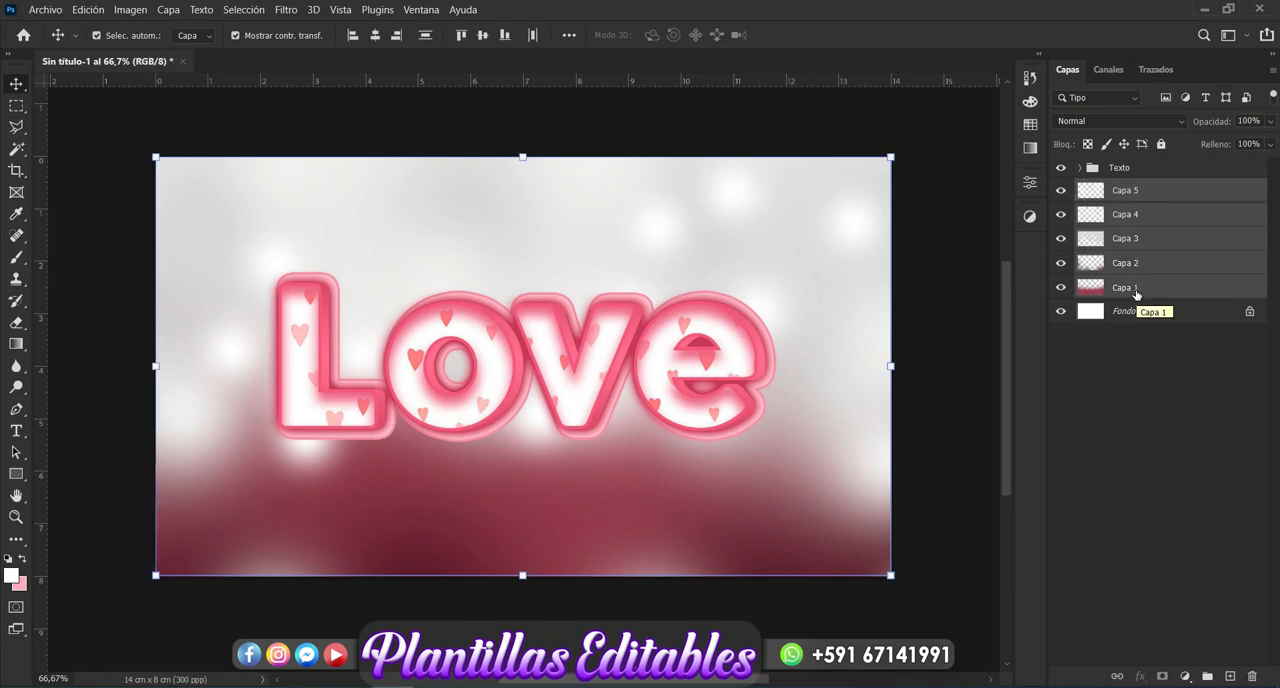
key(ctrl+g)
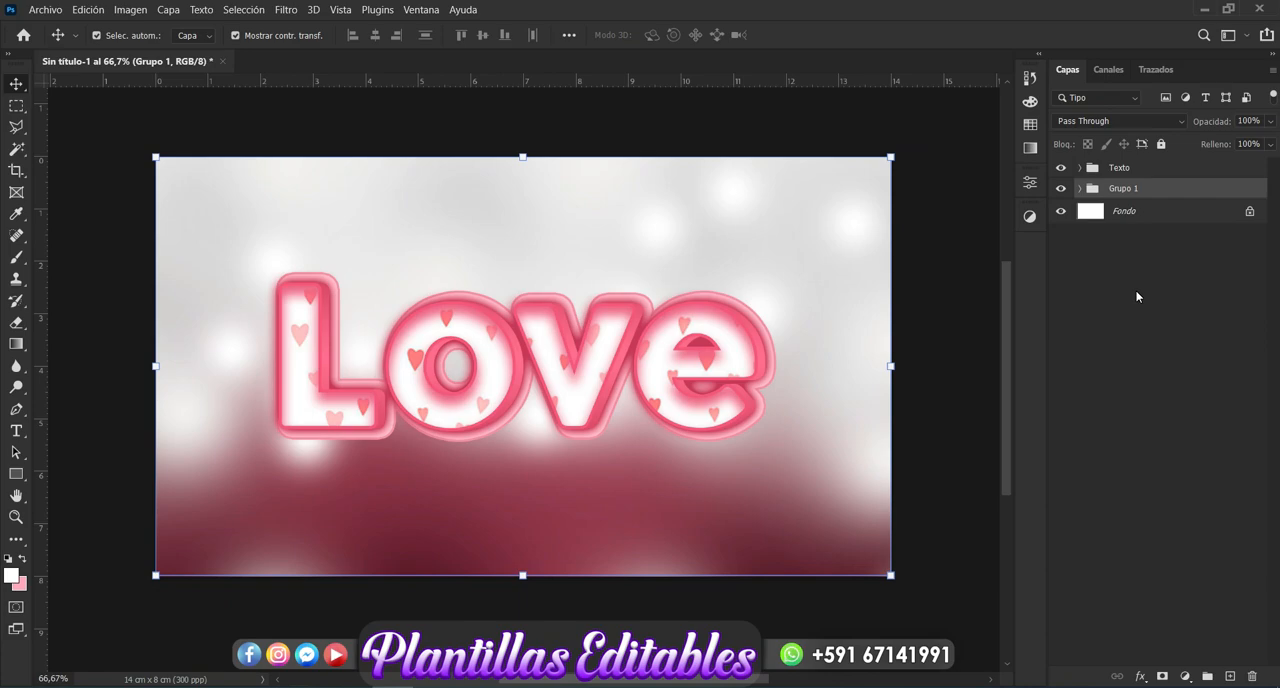
double_click(1131, 190)
key(BackSpace)
key(Return)
- Add a new layer above the "Fondo" group and set the brush's foreground color to dark wine red #582331
click(1231, 677)
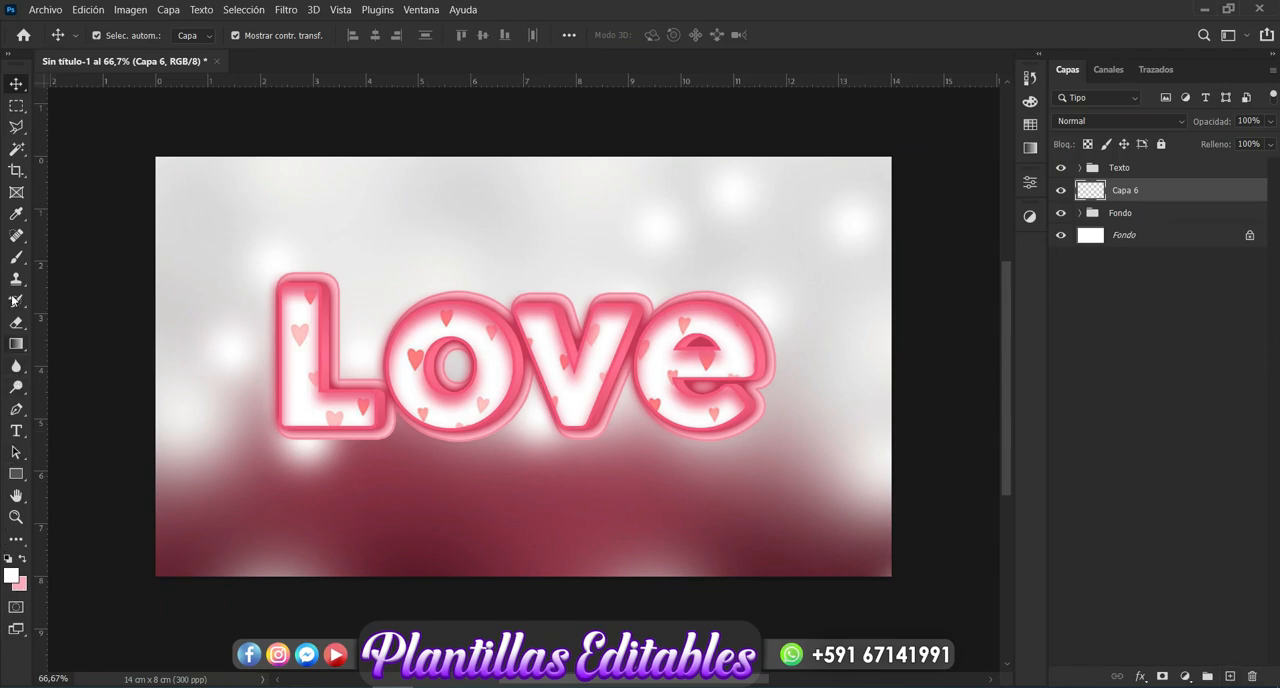
click(16, 258)
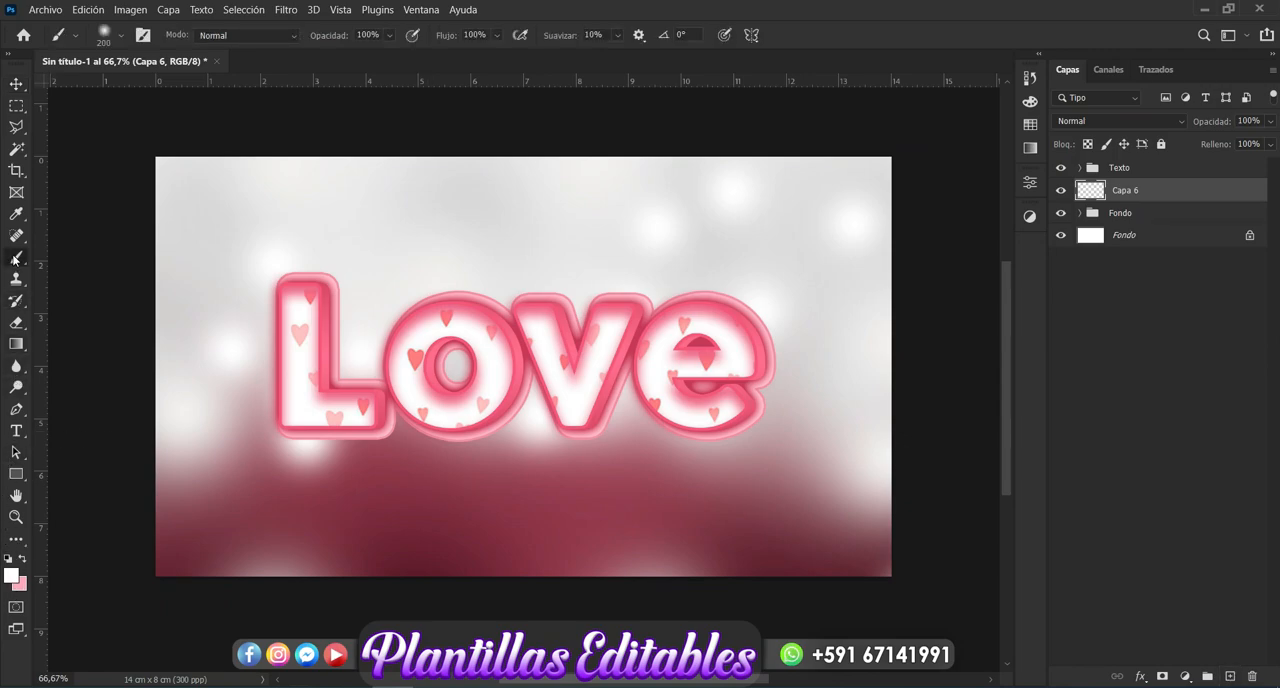
click(11, 575)
click(451, 518)
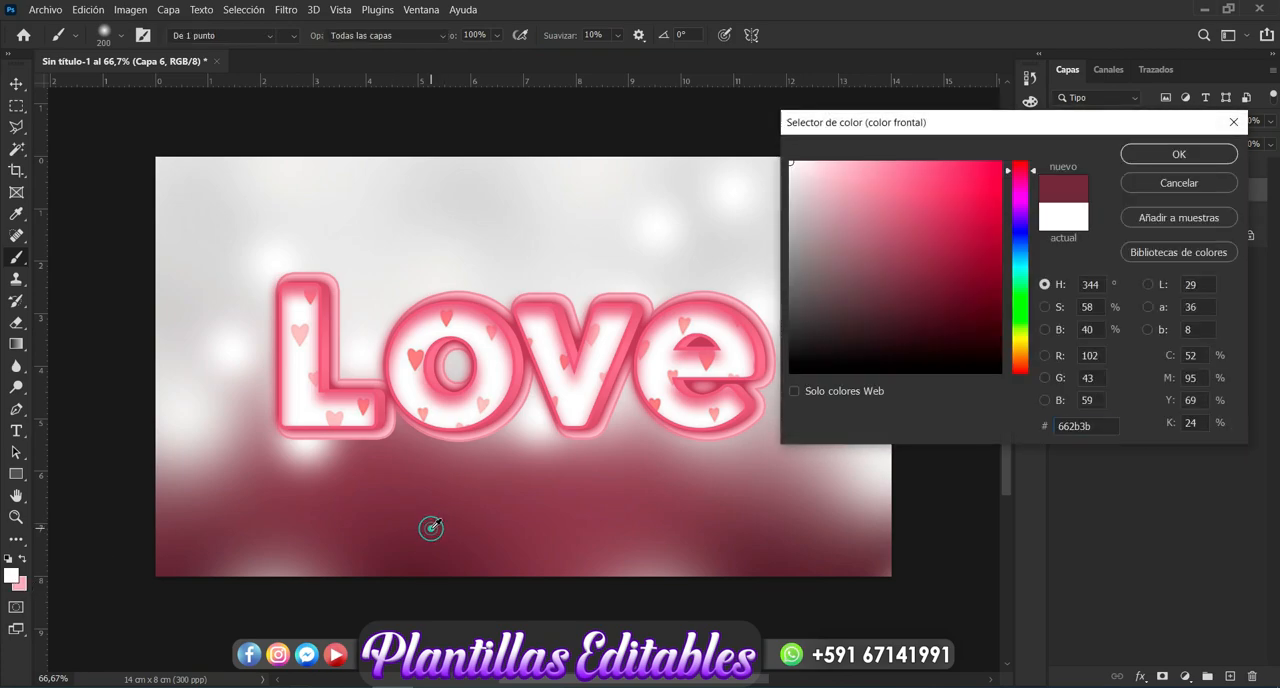
click(919, 300)
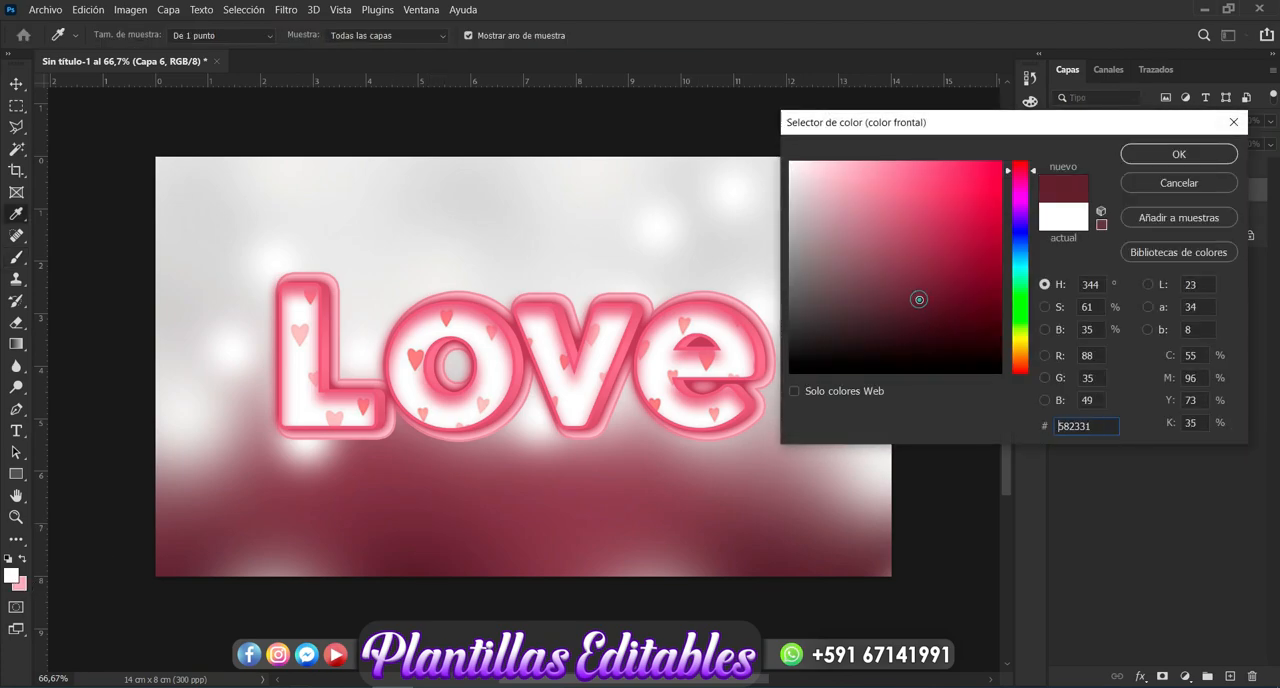
click(1179, 154)
key(b)
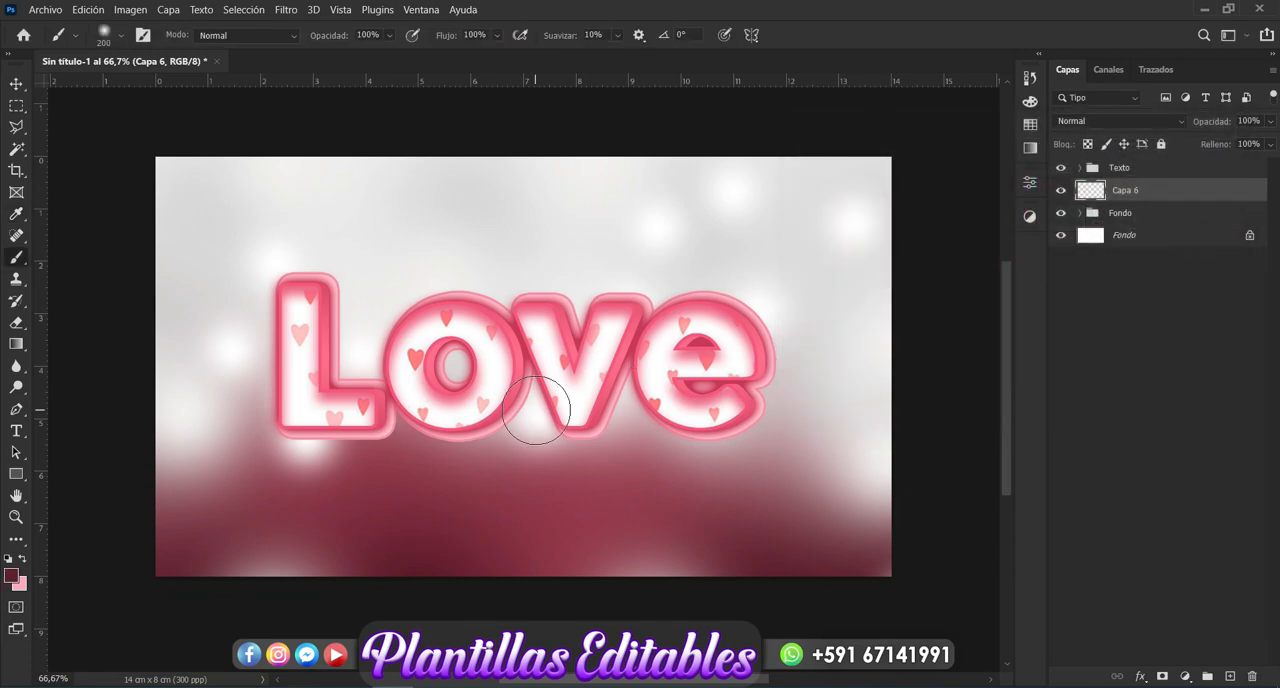
- Set the soft round brush's size to 1500 px
click(120, 33)
double_click(172, 66)
key(BackSpace)
text(1500)
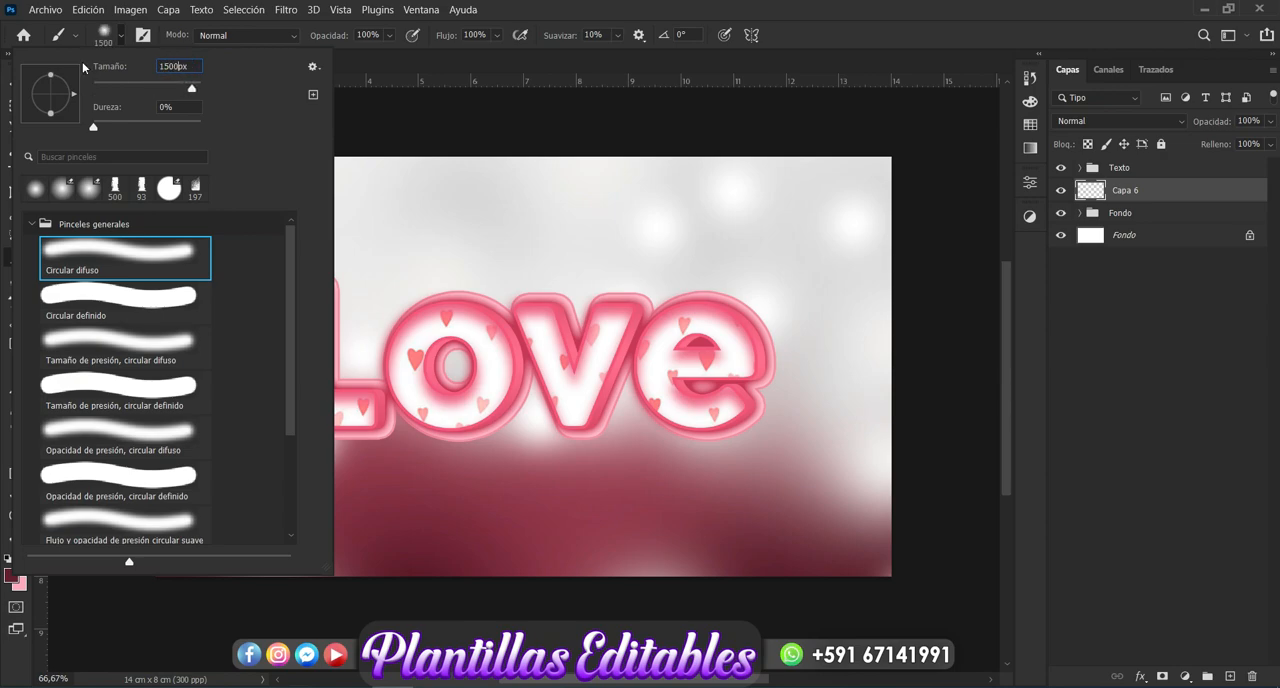
key(Return)
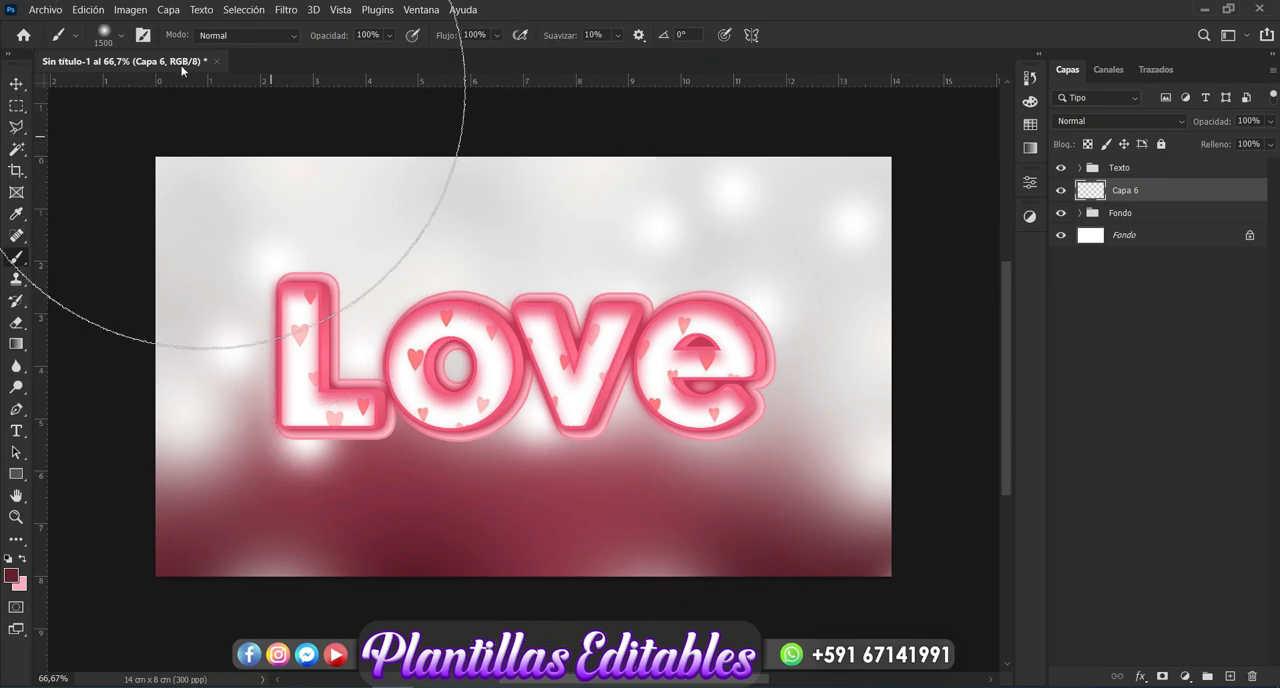
- Dab a soft wine-red spot four times at the canvas center on "Capa 6" with a 1000 px brush
click(119, 34)
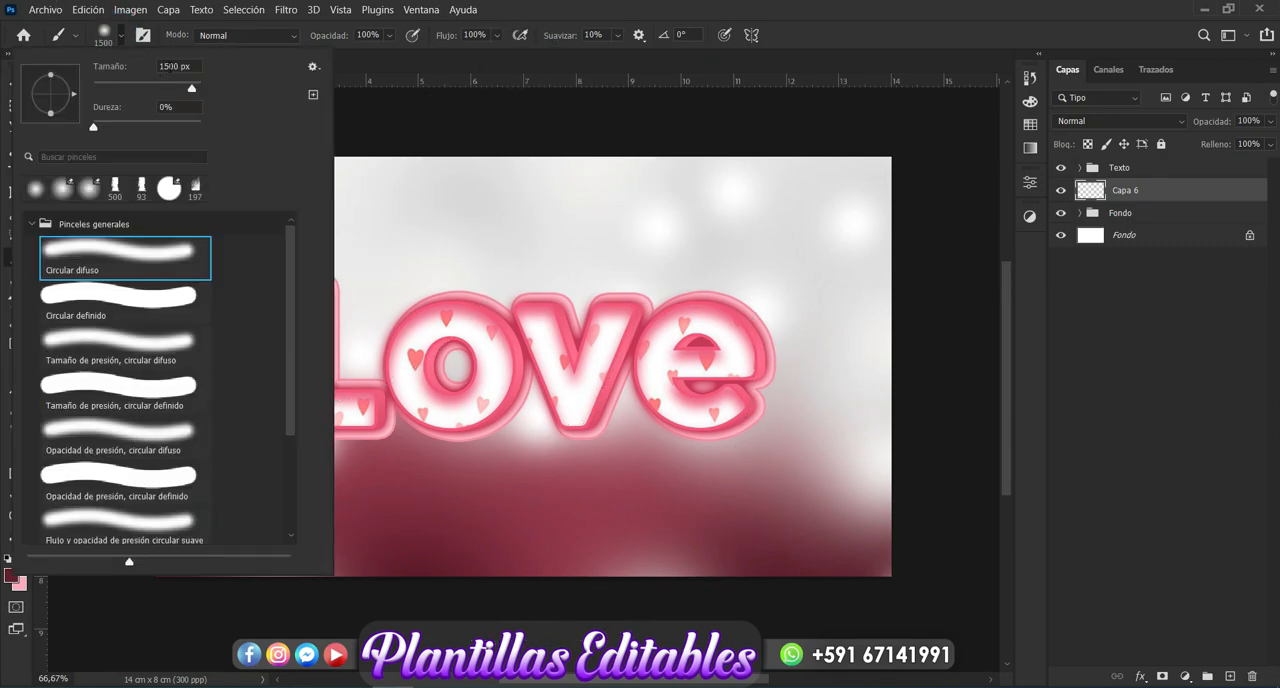
click(150, 66)
text(1000)
key(Return)
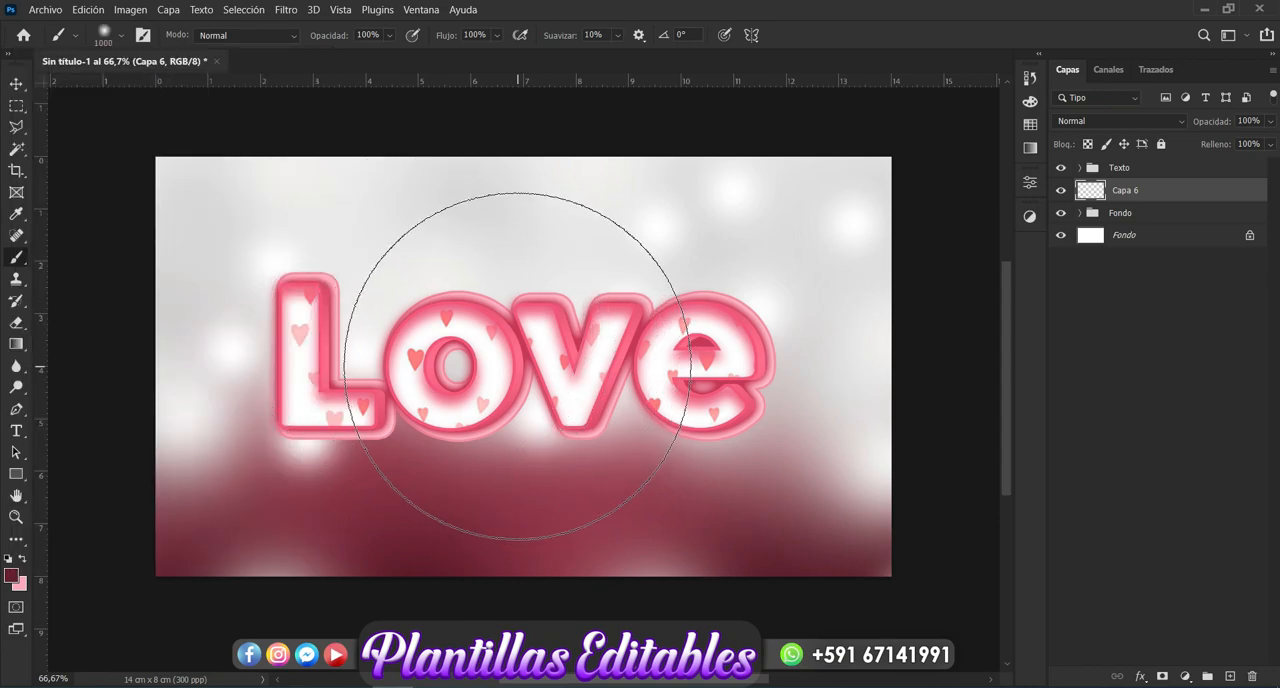
click(517, 365)
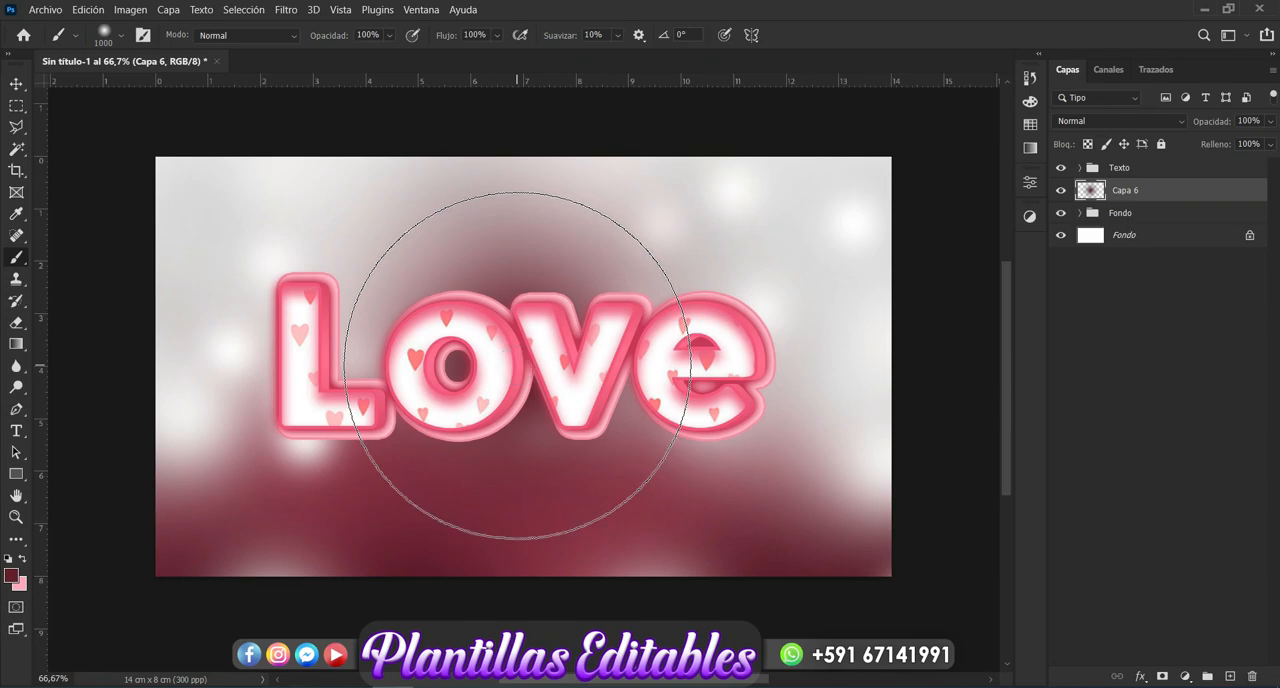
click(517, 365)
click(517, 365)
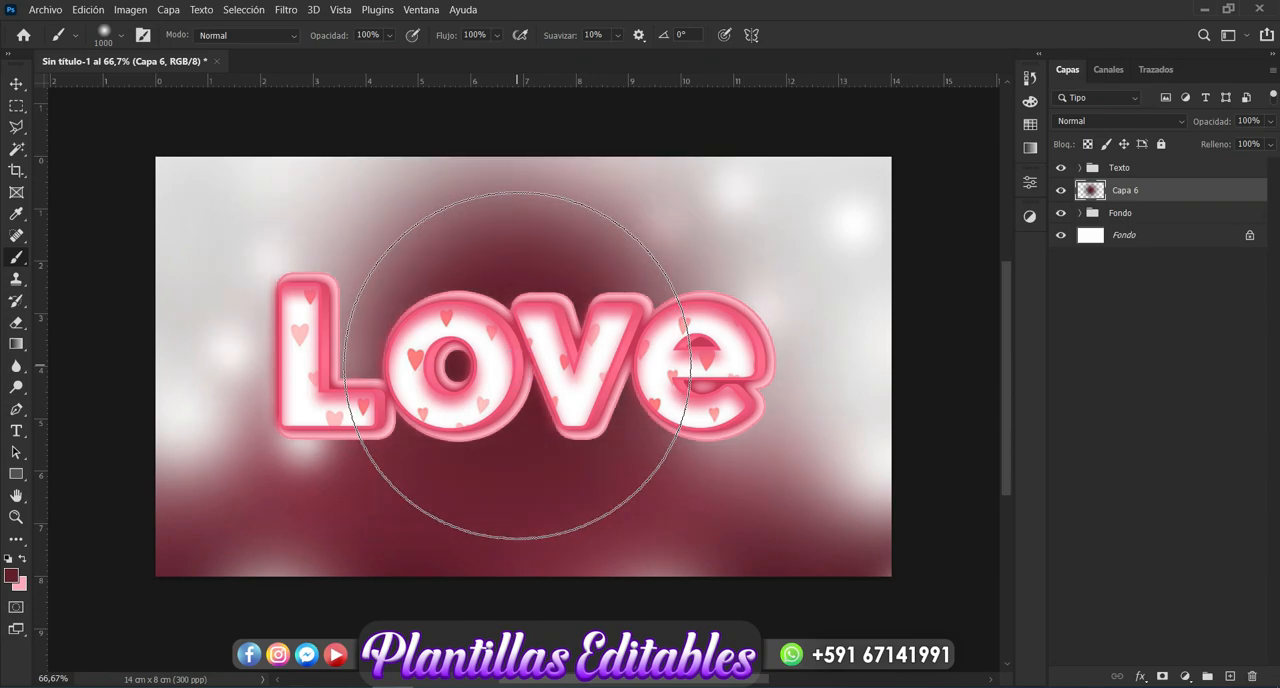
click(517, 365)
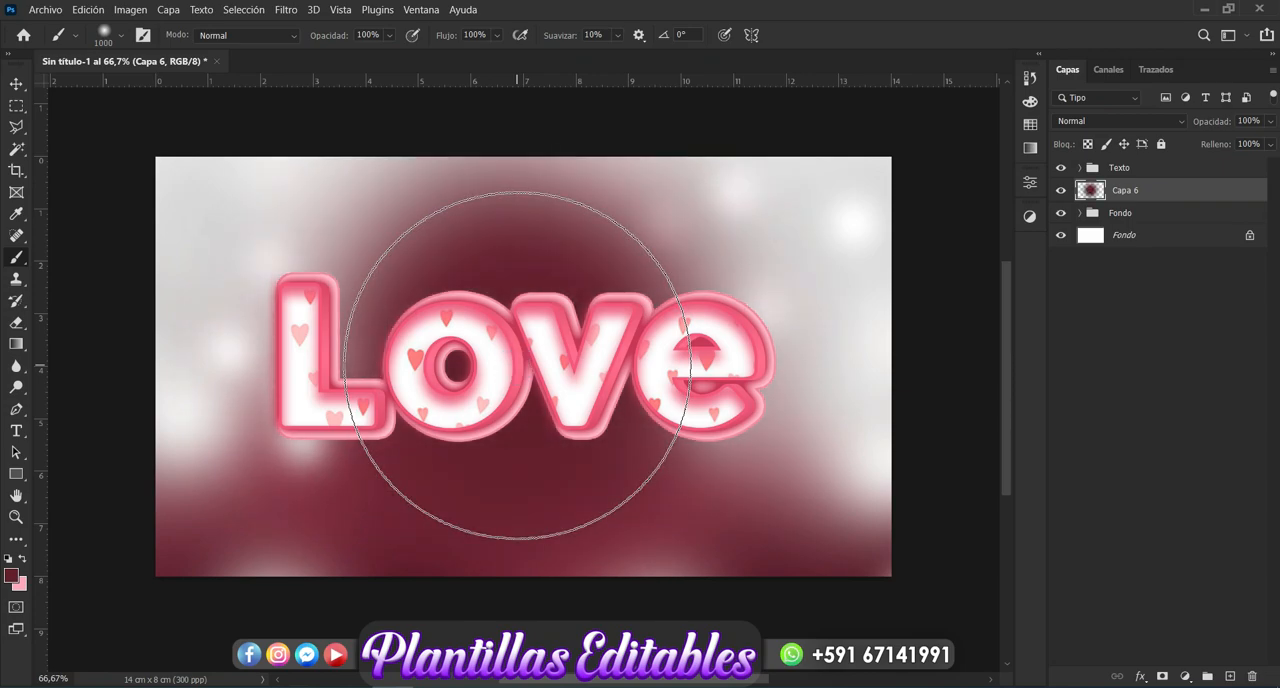
- Flatten the wine-red spot to 19.79% height, widen it to 145.69%, and place it just under the "Love" letters
click(14, 88)
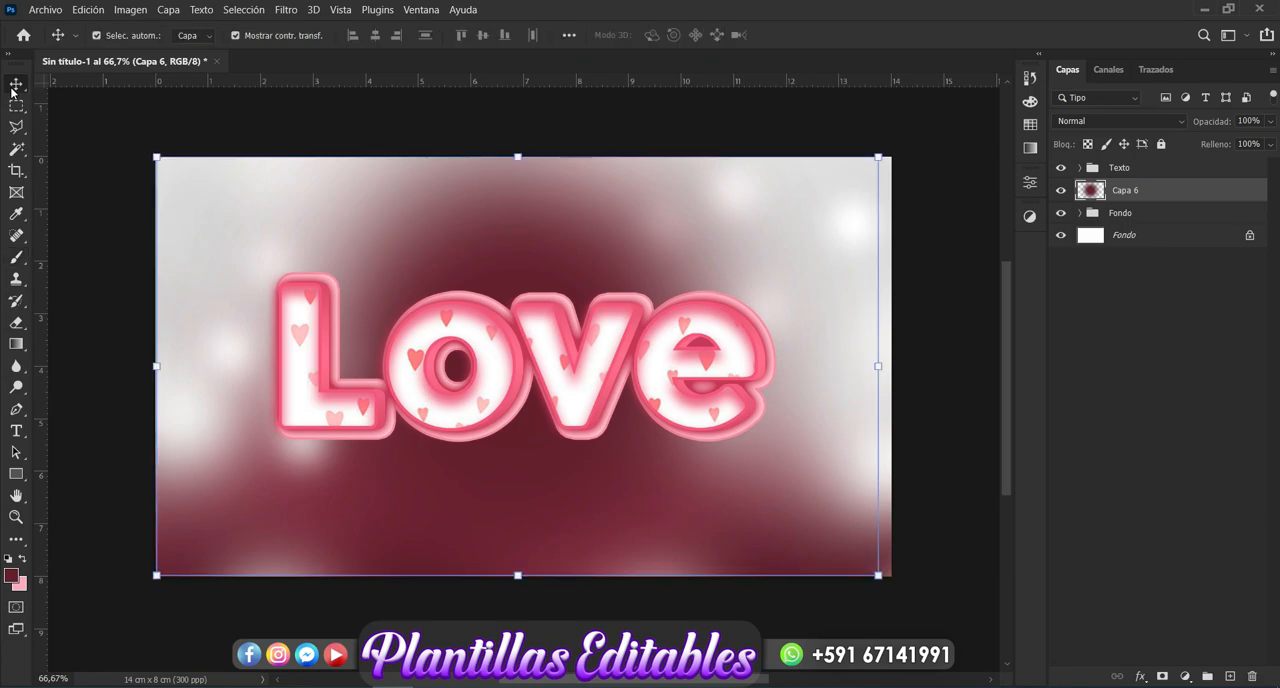
click(518, 155)
drag(518, 155, 468, 481)
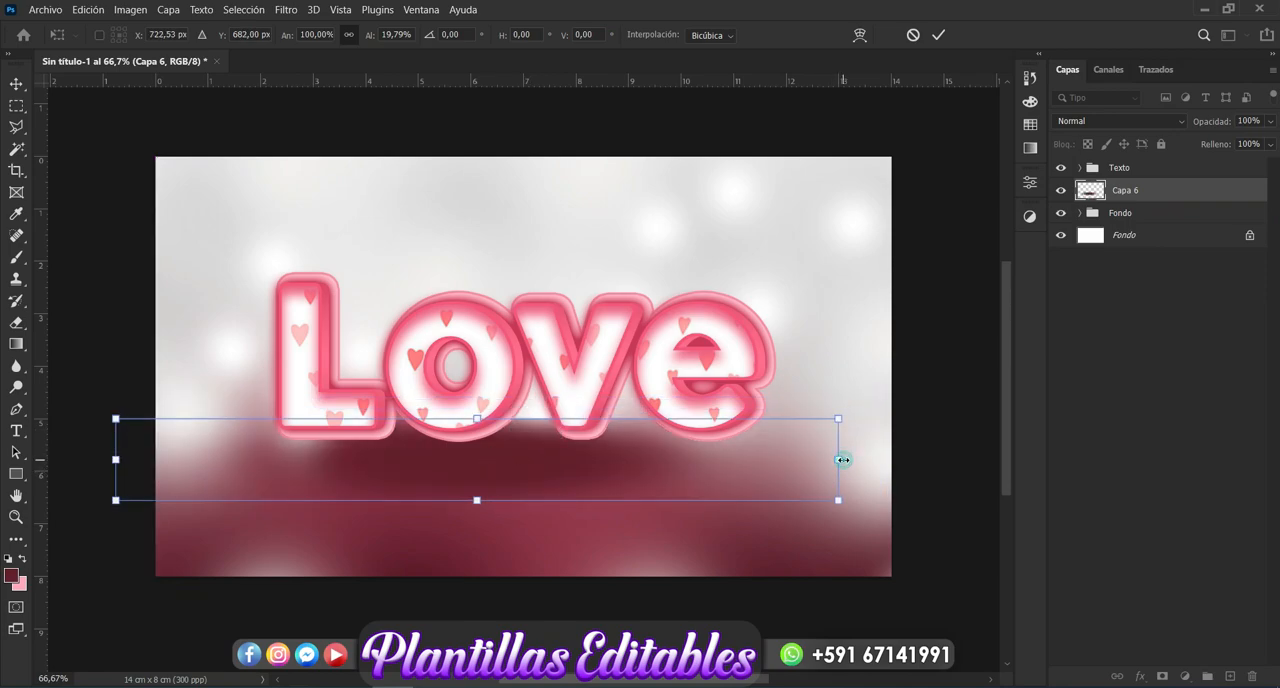
drag(865, 457, 1021, 448)
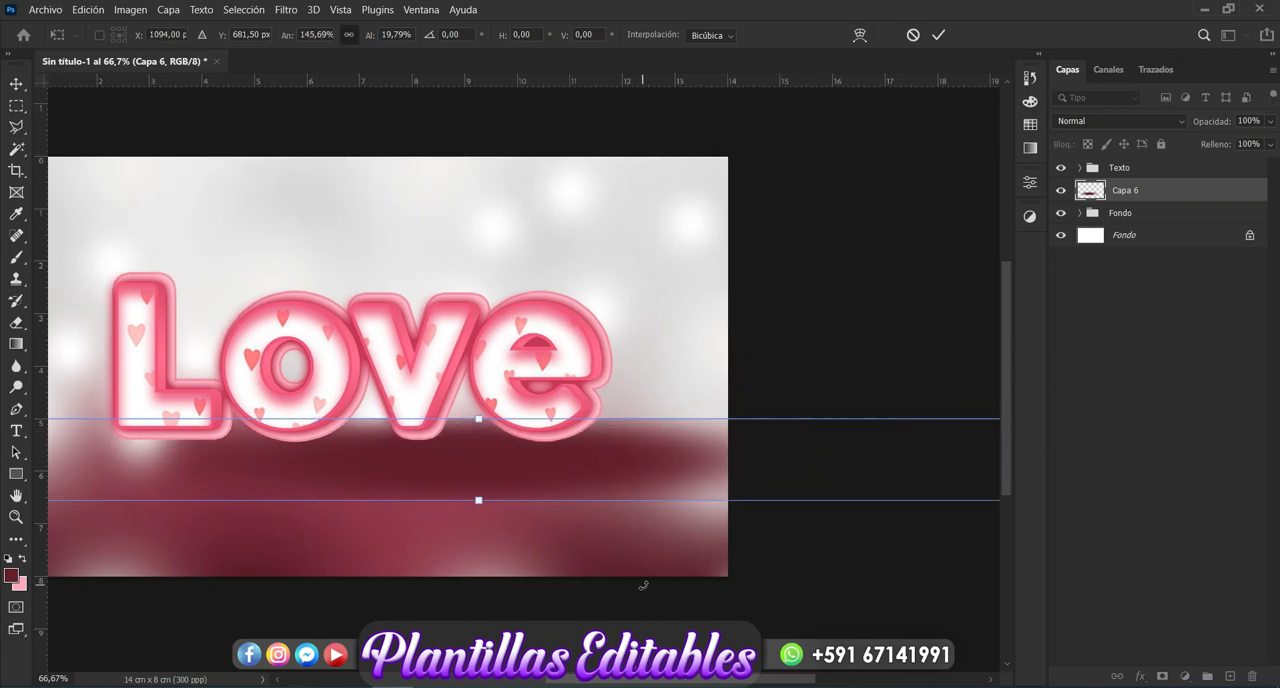
drag(697, 684, 597, 683)
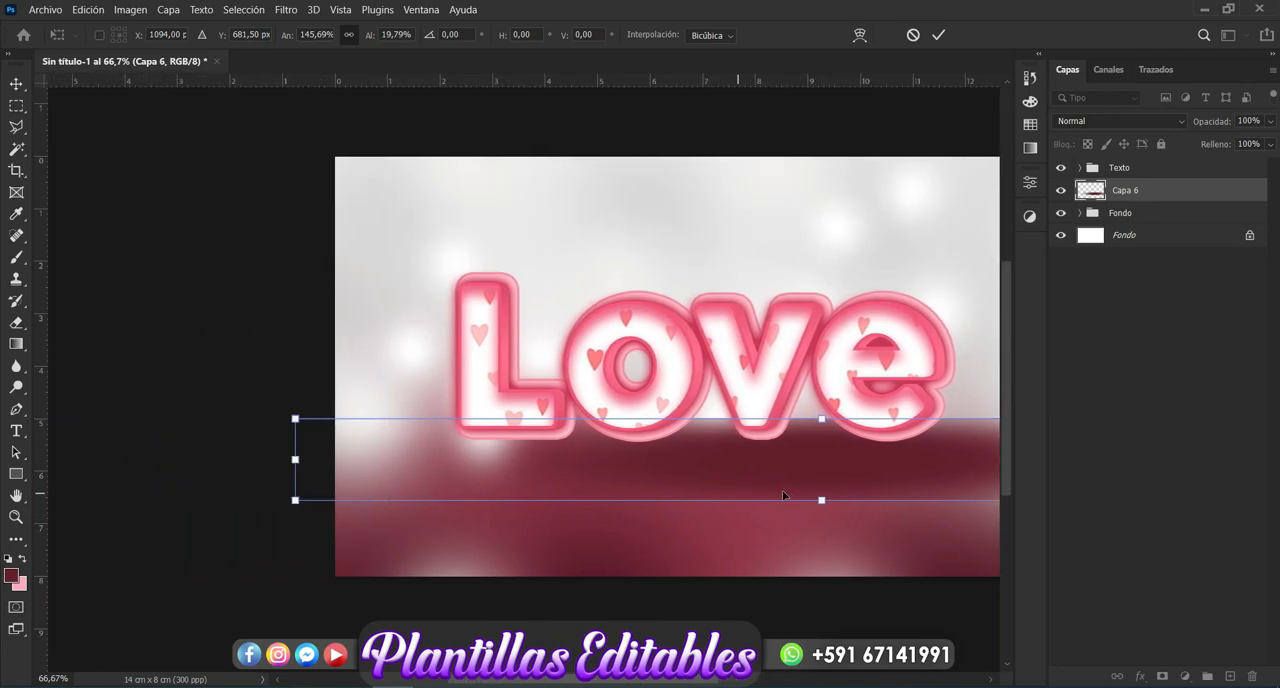
drag(788, 476, 660, 474)
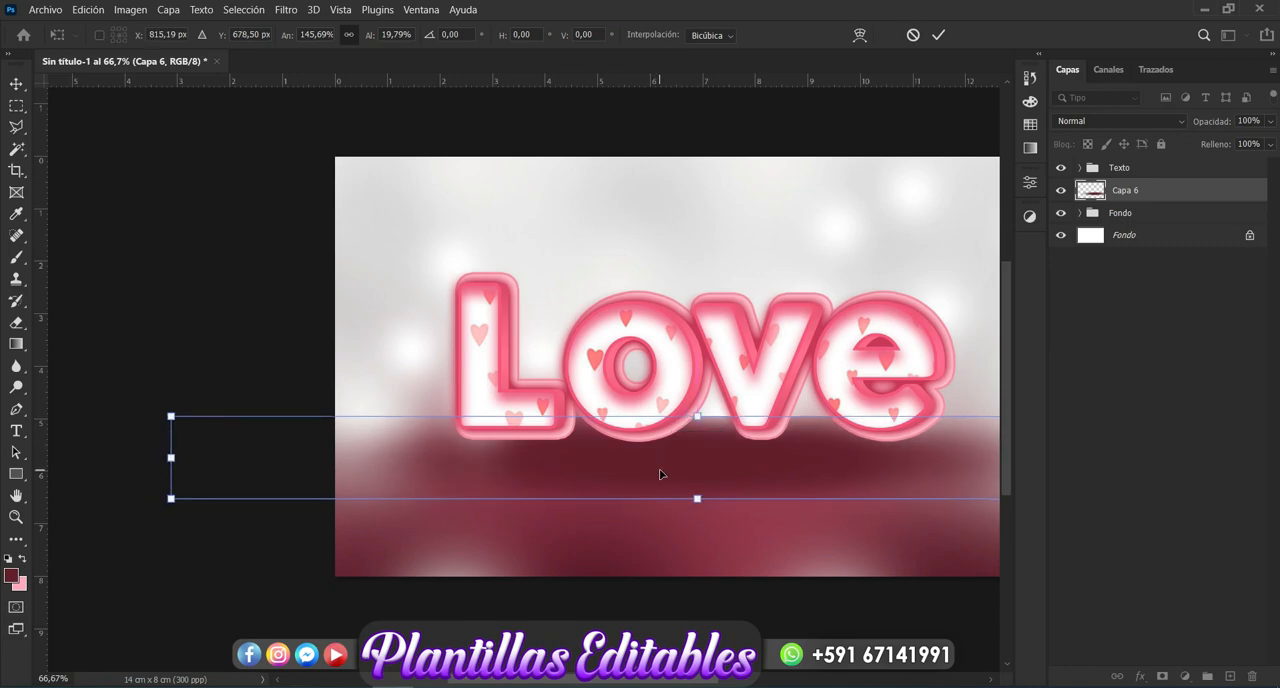
key(Return)
- Scale the flattened shadow down proportionally to slightly wider than the canvas and center it directly beneath the "Love" letters
drag(697, 413, 698, 446)
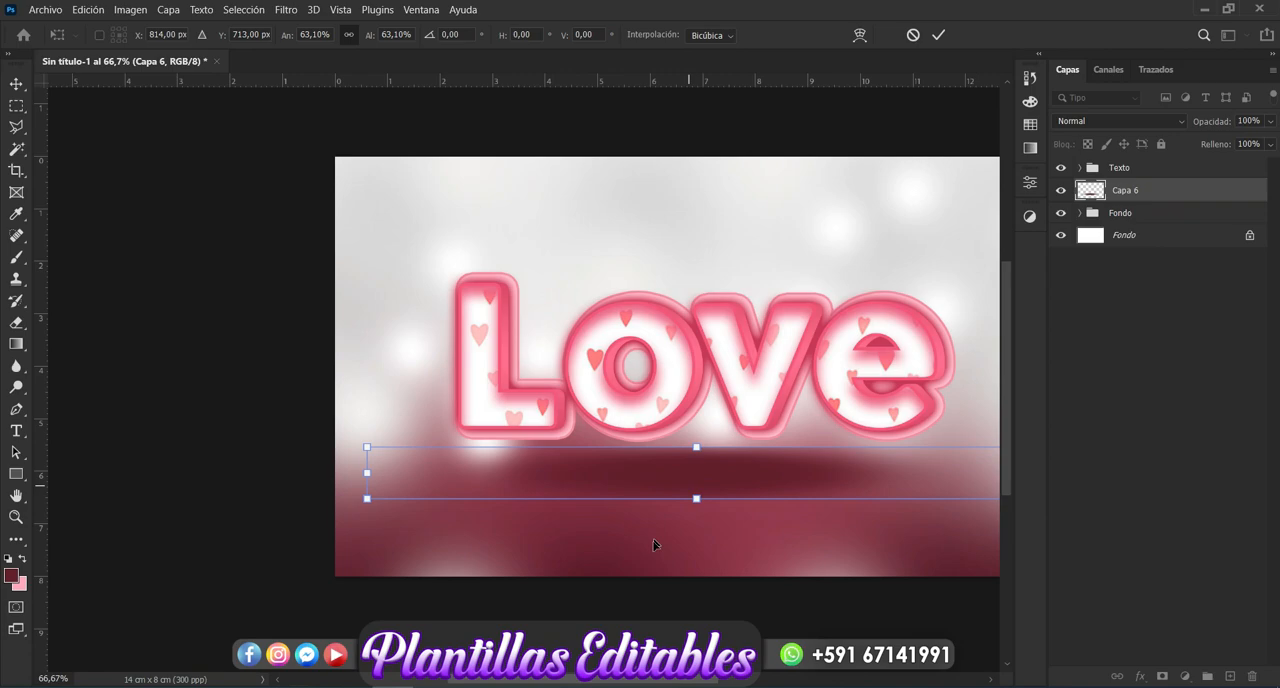
drag(575, 683, 619, 684)
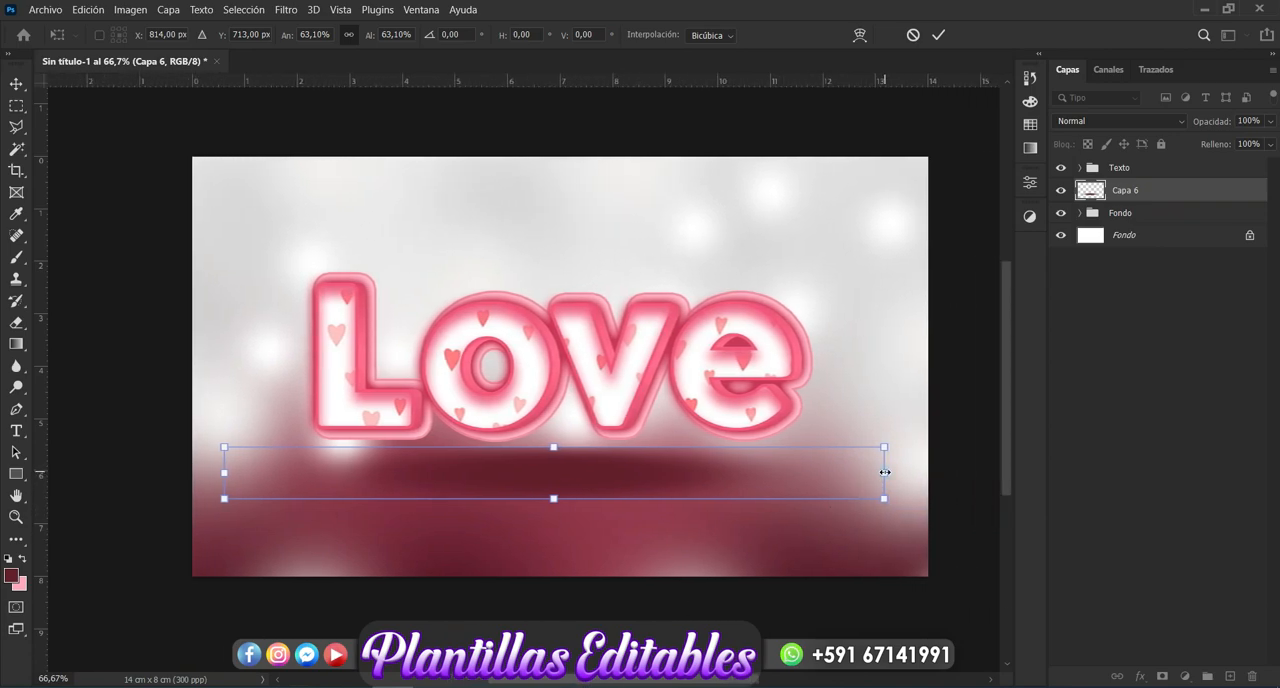
drag(903, 469, 1001, 464)
key(Return)
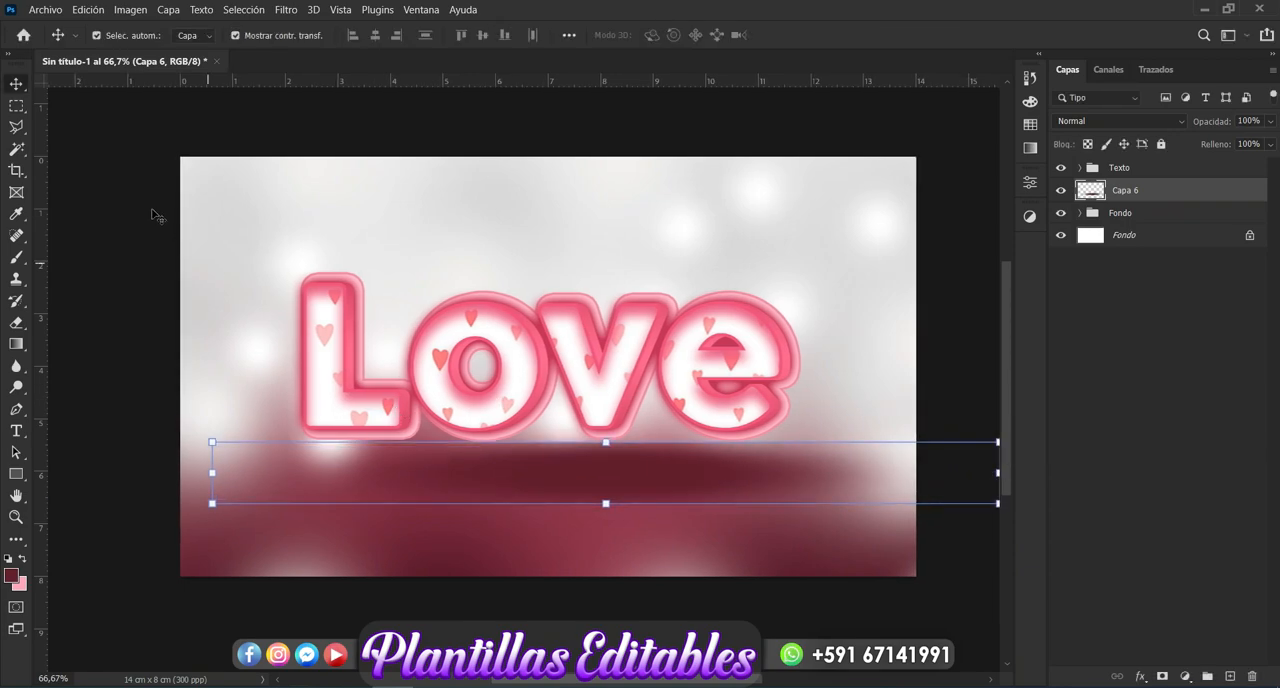
drag(639, 488, 587, 481)
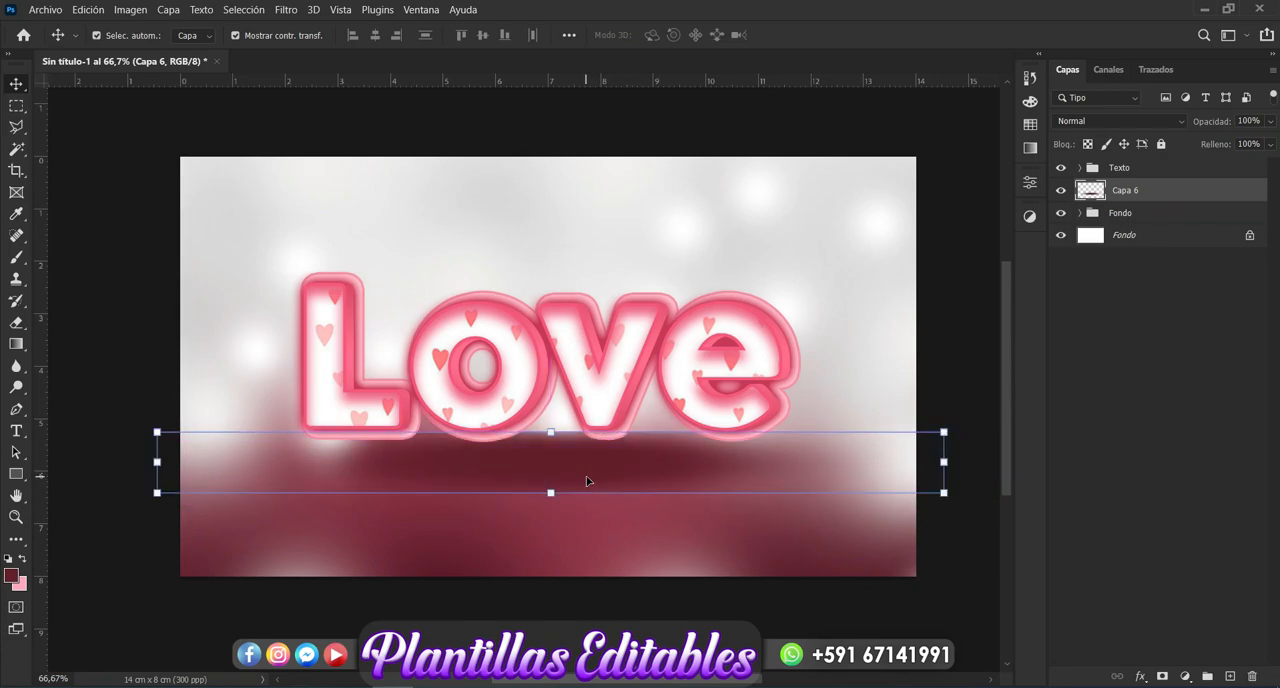
click(967, 531)
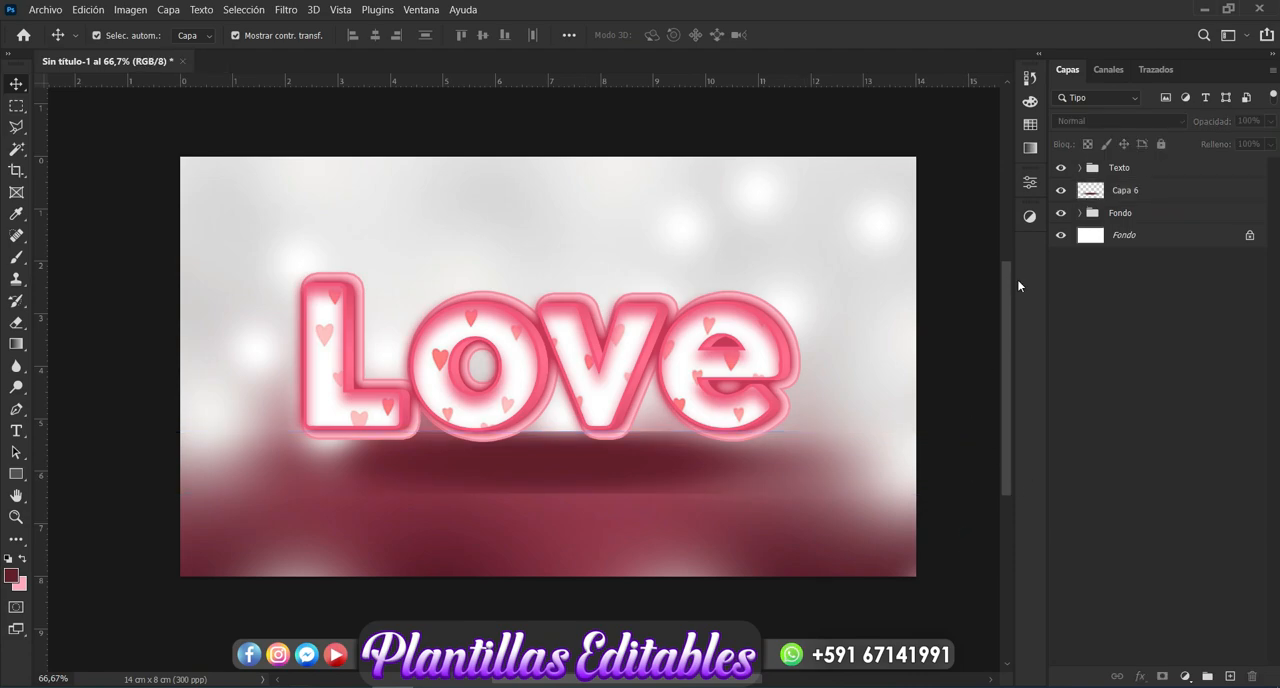
- Lower the opacity of the shadow layer "Capa 6" to 62%
click(672, 466)
click(1268, 121)
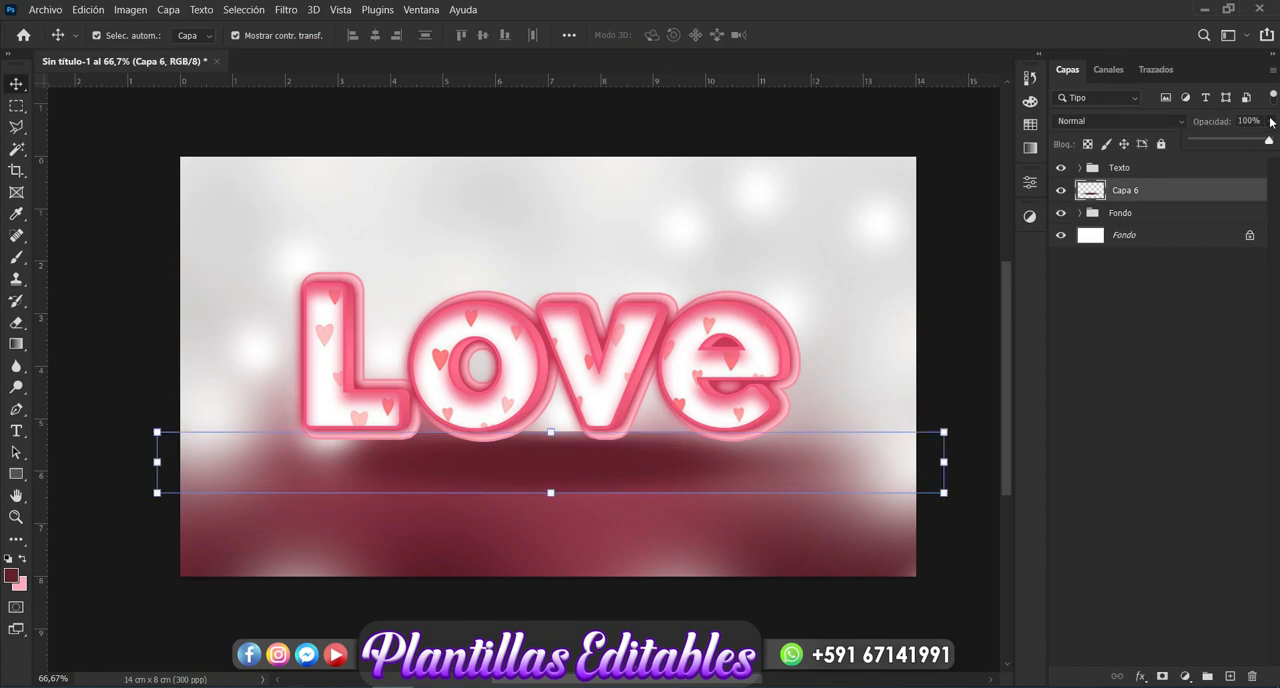
drag(1265, 140, 1233, 141)
click(956, 580)
click(956, 580)
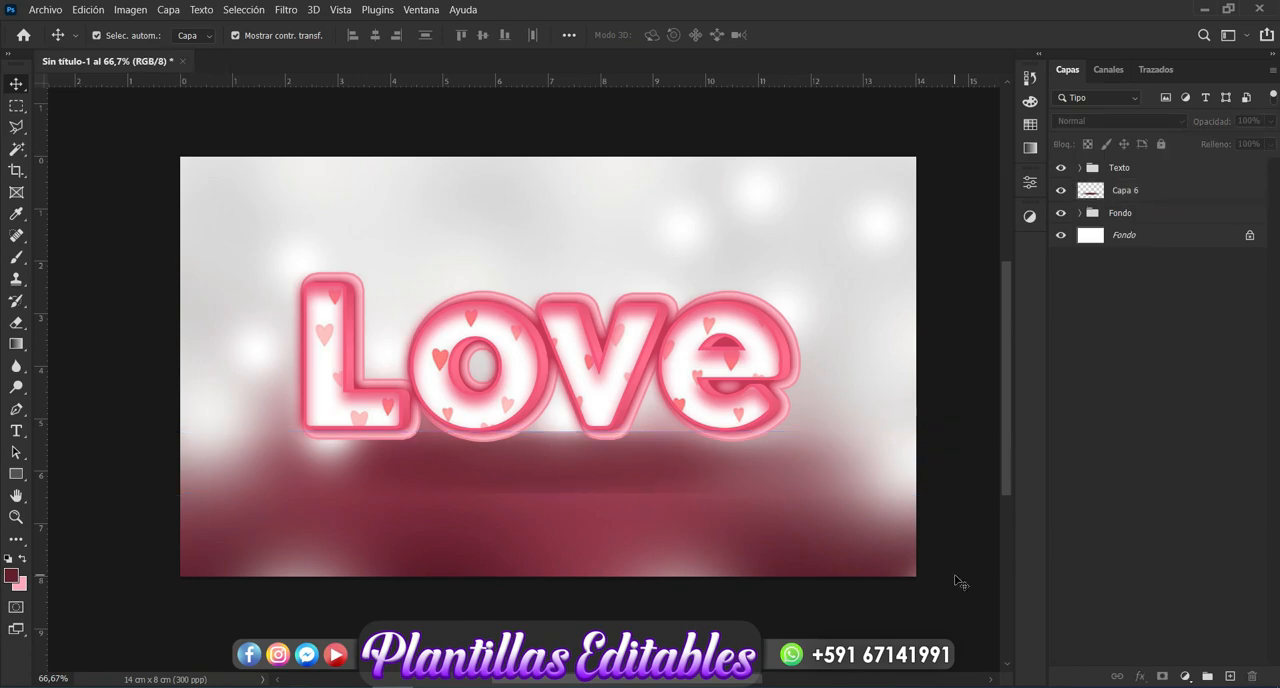
- Add a layer mask to "Capa 6" and erase the shadow's hard upper and lower edges with a 500 px soft eraser
click(641, 462)
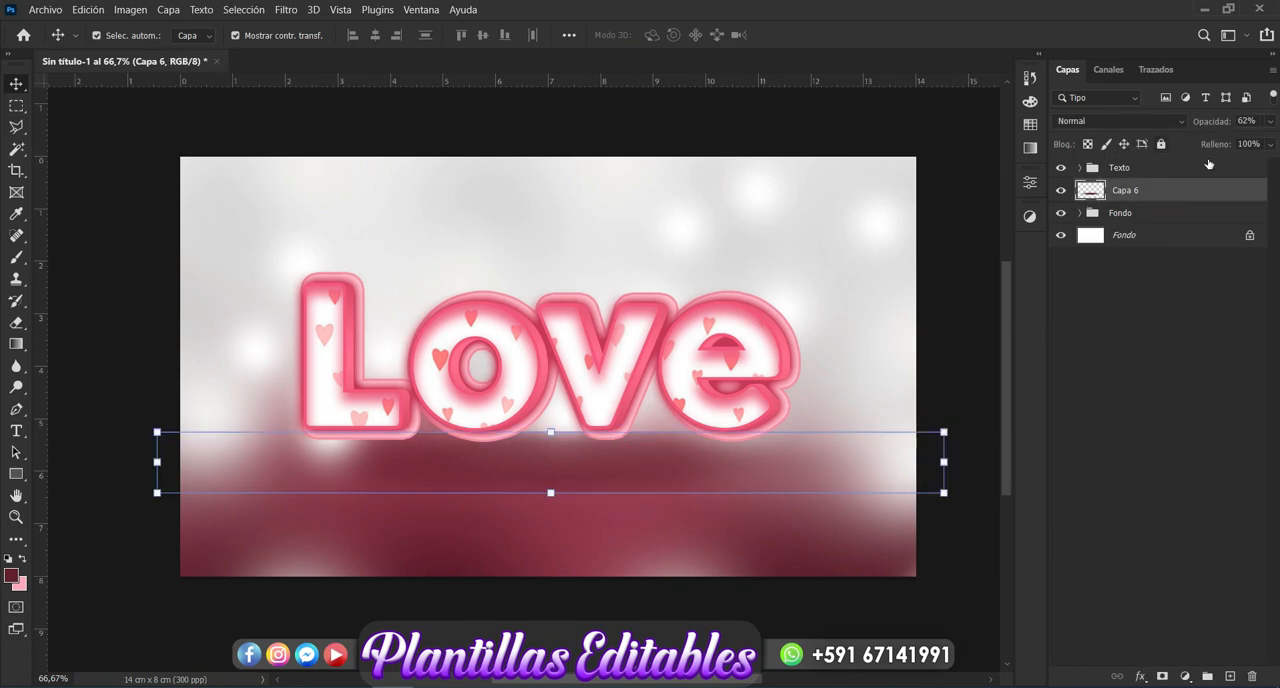
click(1162, 677)
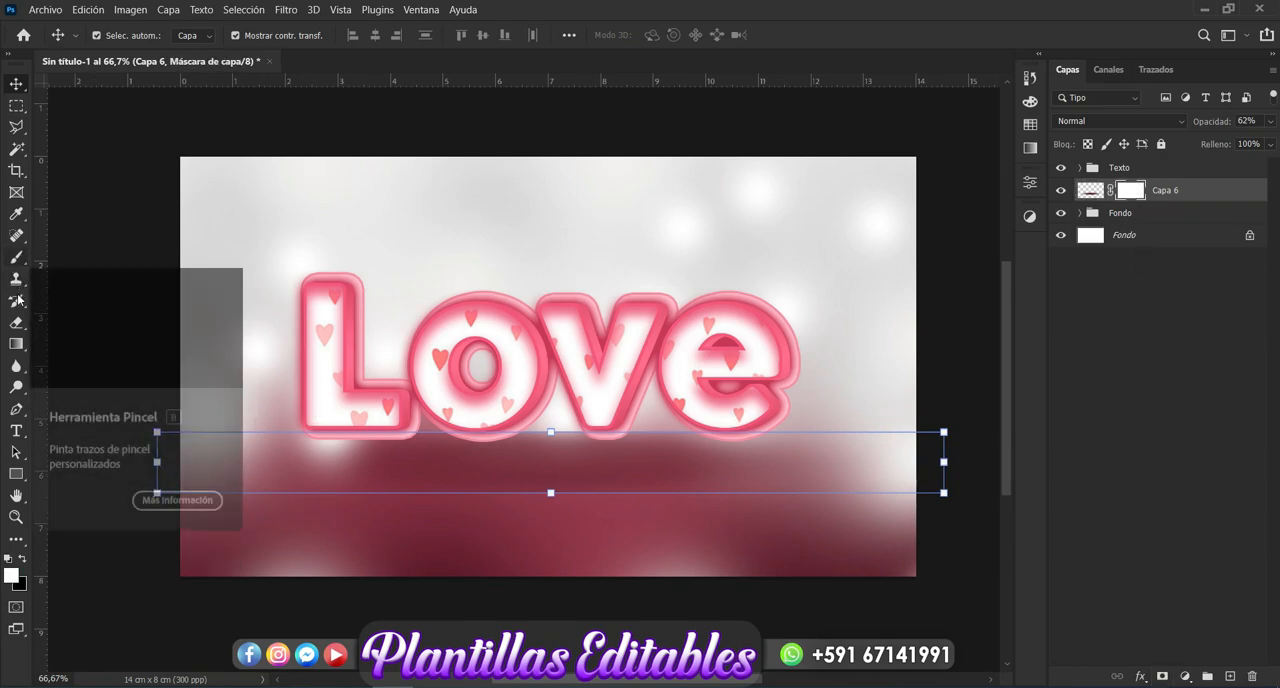
click(19, 327)
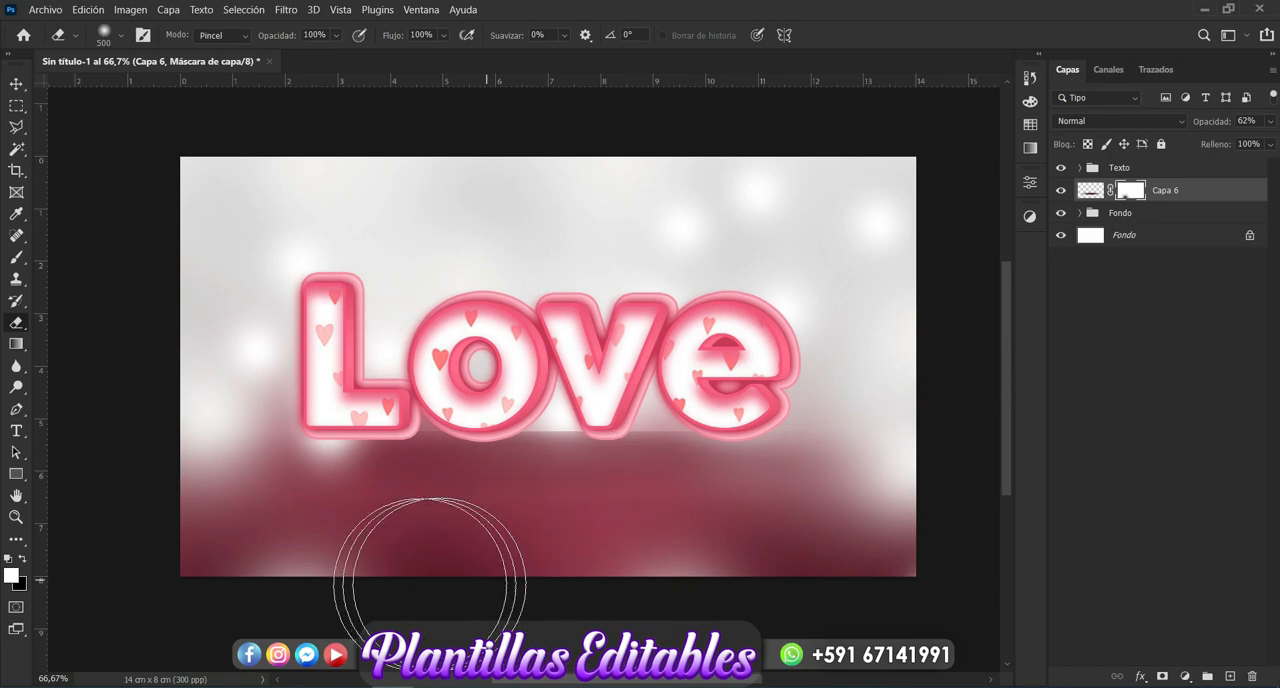
mouse_move(730, 336)
mouse_down()
mouse_move(700, 271)
mouse_move(557, 286)
mouse_move(591, 314)
mouse_move(563, 356)
mouse_move(450, 338)
mouse_move(475, 349)
mouse_move(600, 286)
mouse_move(271, 200)
mouse_up()
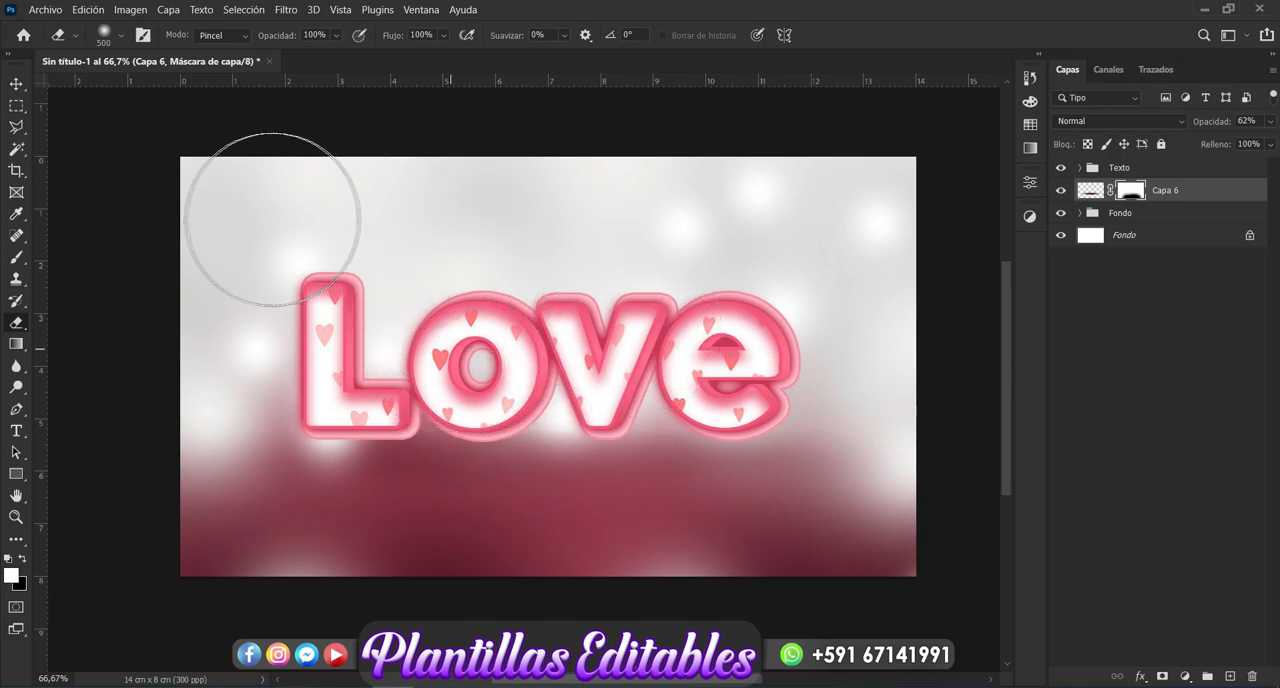
- Raise the opacity of the masked shadow layer "Capa 6" to 91% and deselect the layer
click(17, 83)
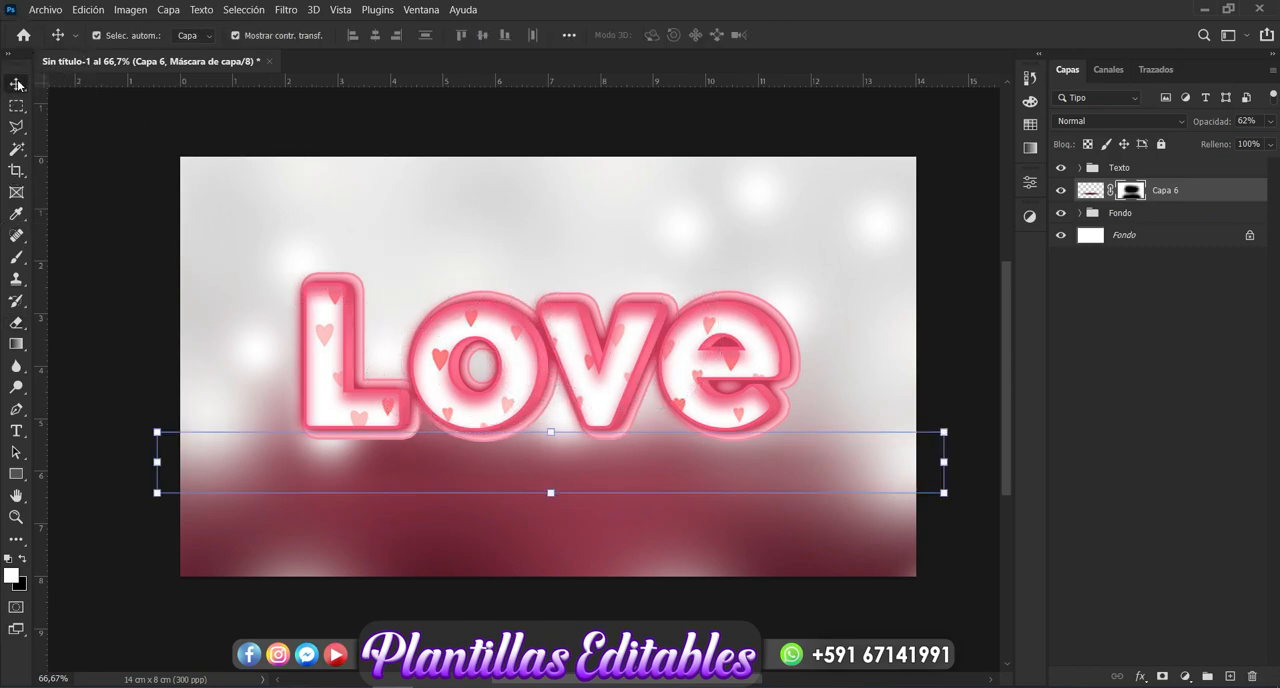
click(1270, 121)
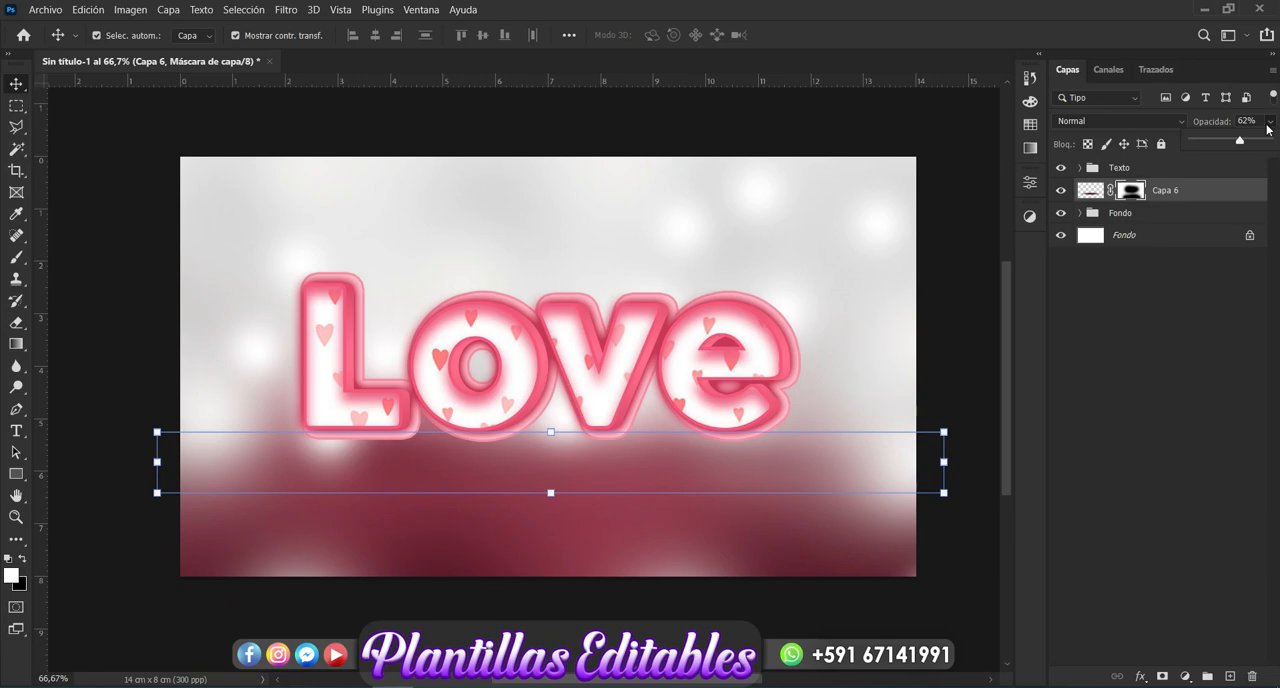
click(1257, 141)
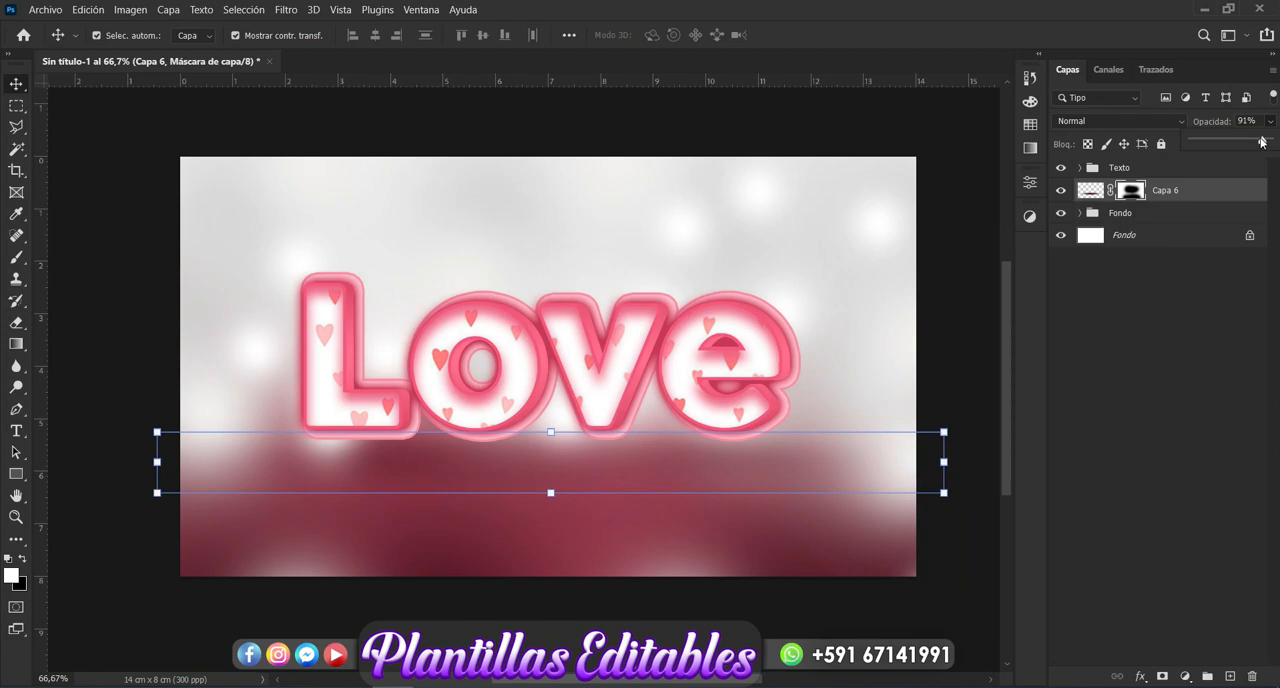
click(1161, 343)
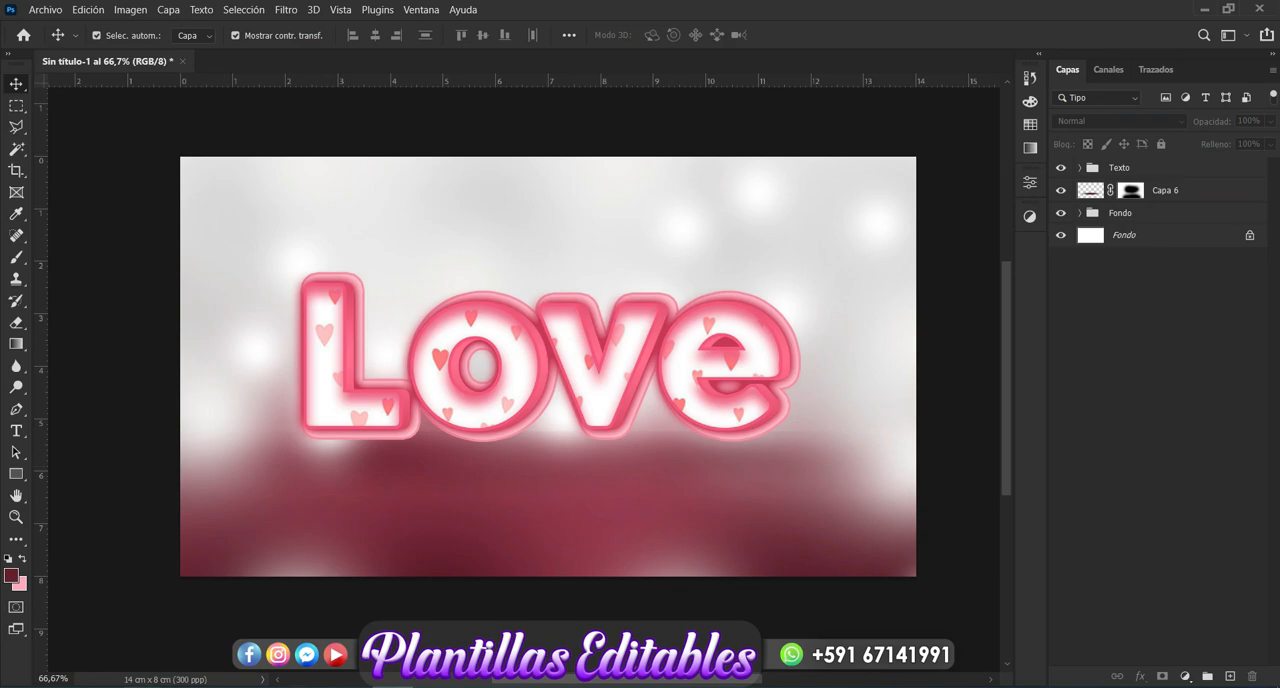
- Bring the heart-balloons image "001" from the File Explorer folder "Nueva carpeta (3)" into the Photoshop design
mouse_move(142, 687)
click(217, 652)
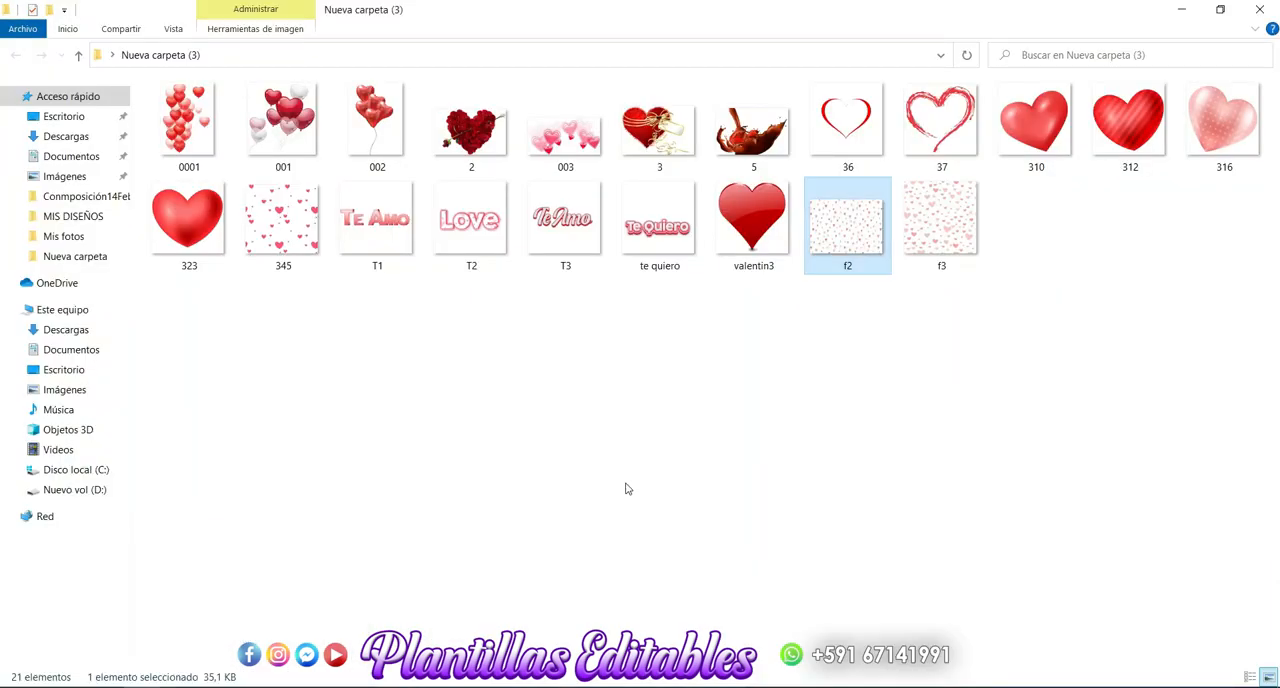
click(626, 486)
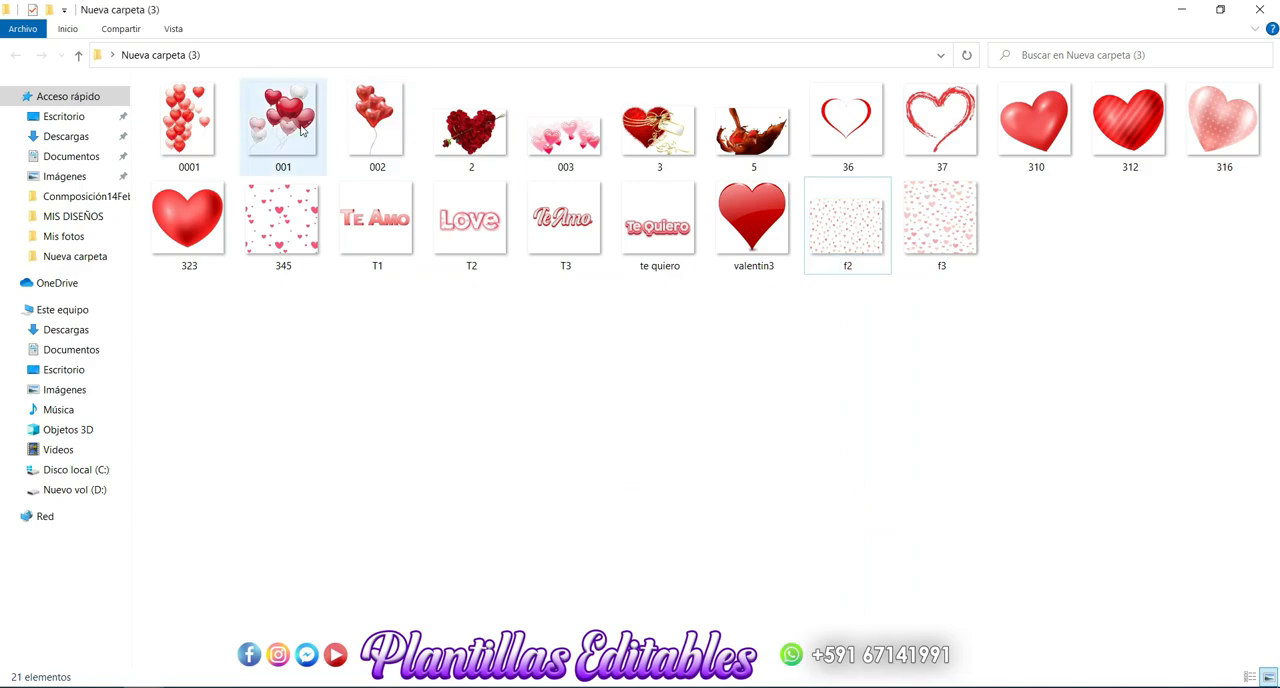
drag(295, 128, 599, 469)
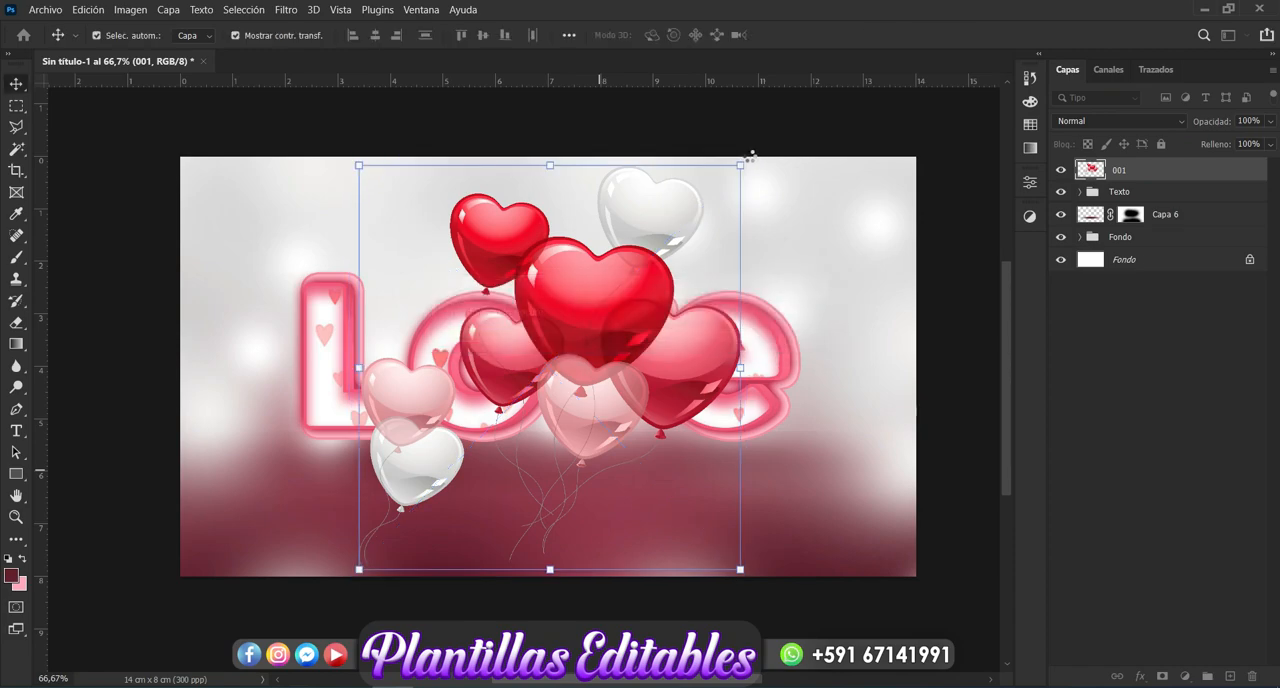
- Scale the balloons to 2.25%, position them above the letter "e" near the canvas's upper-right corner, and move their layer below the "Texto" group
drag(740, 165, 708, 208)
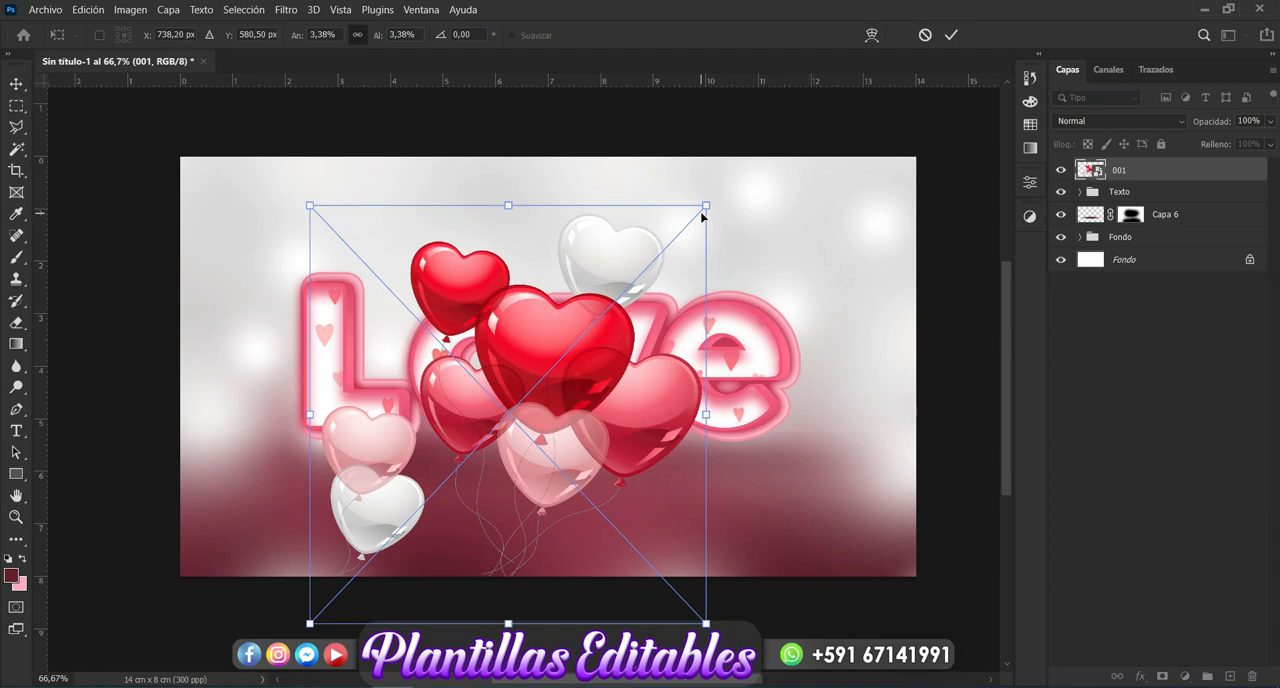
drag(705, 205, 598, 321)
drag(688, 377, 816, 319)
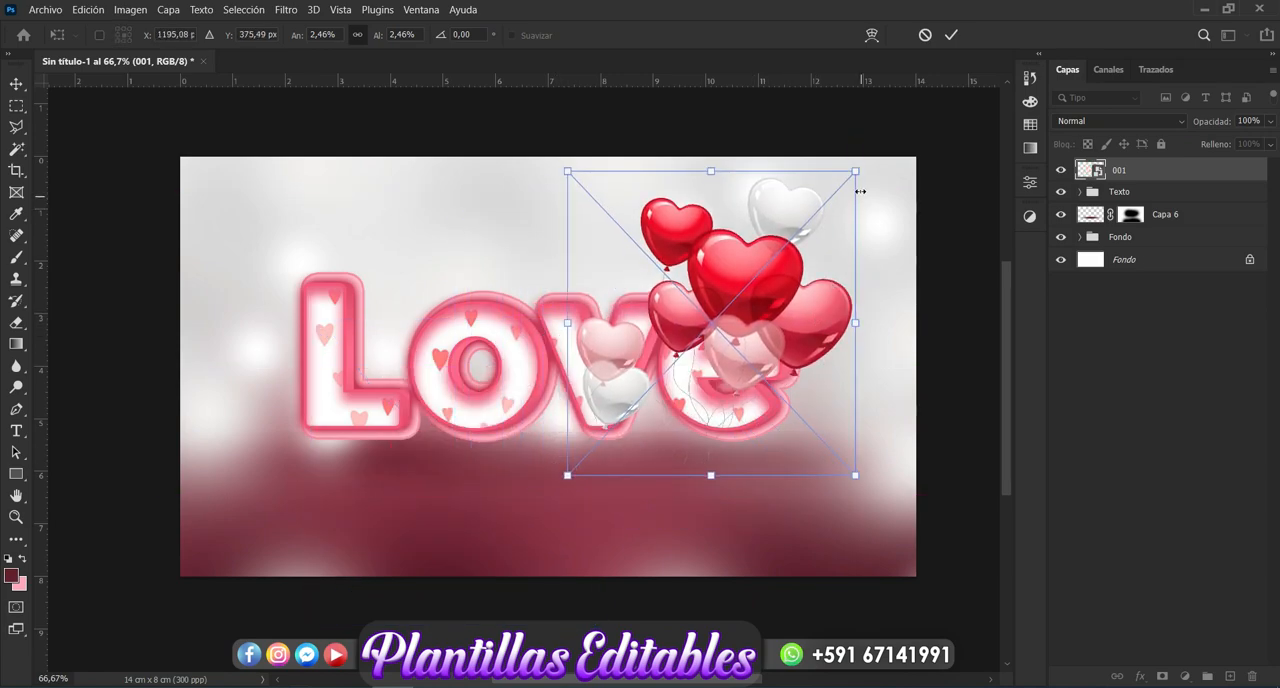
drag(855, 172, 830, 195)
drag(755, 338, 815, 298)
key(Return)
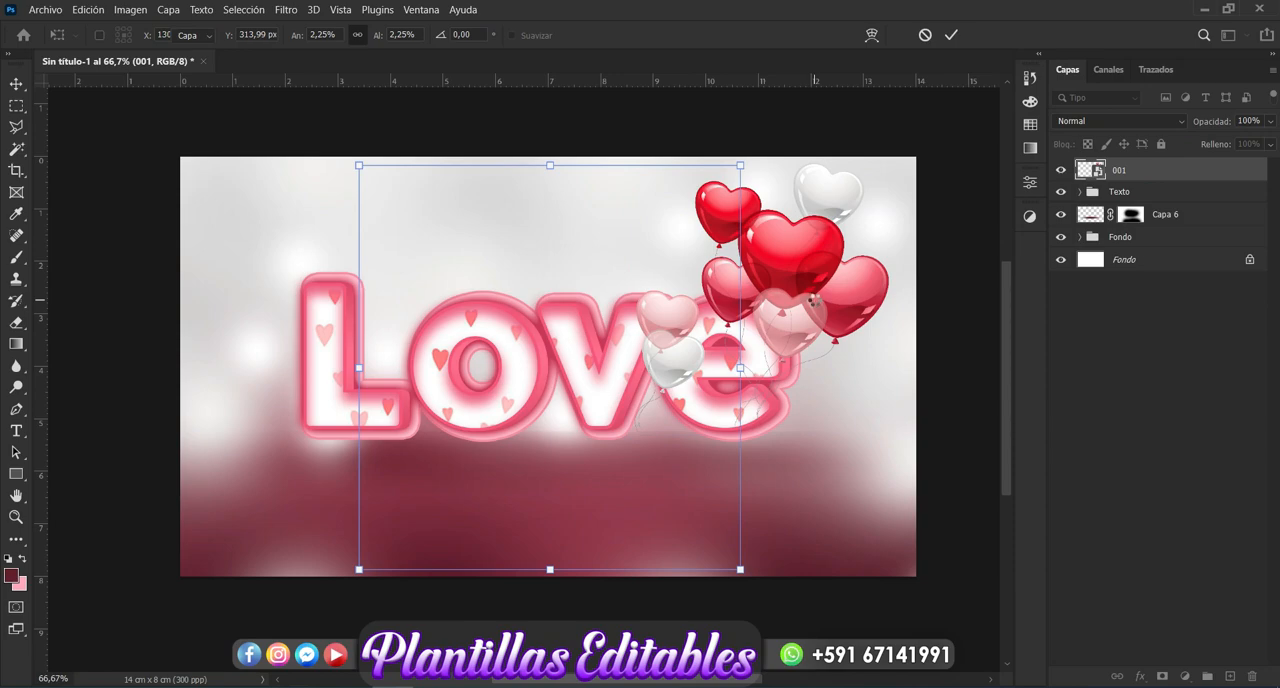
drag(1168, 170, 1167, 210)
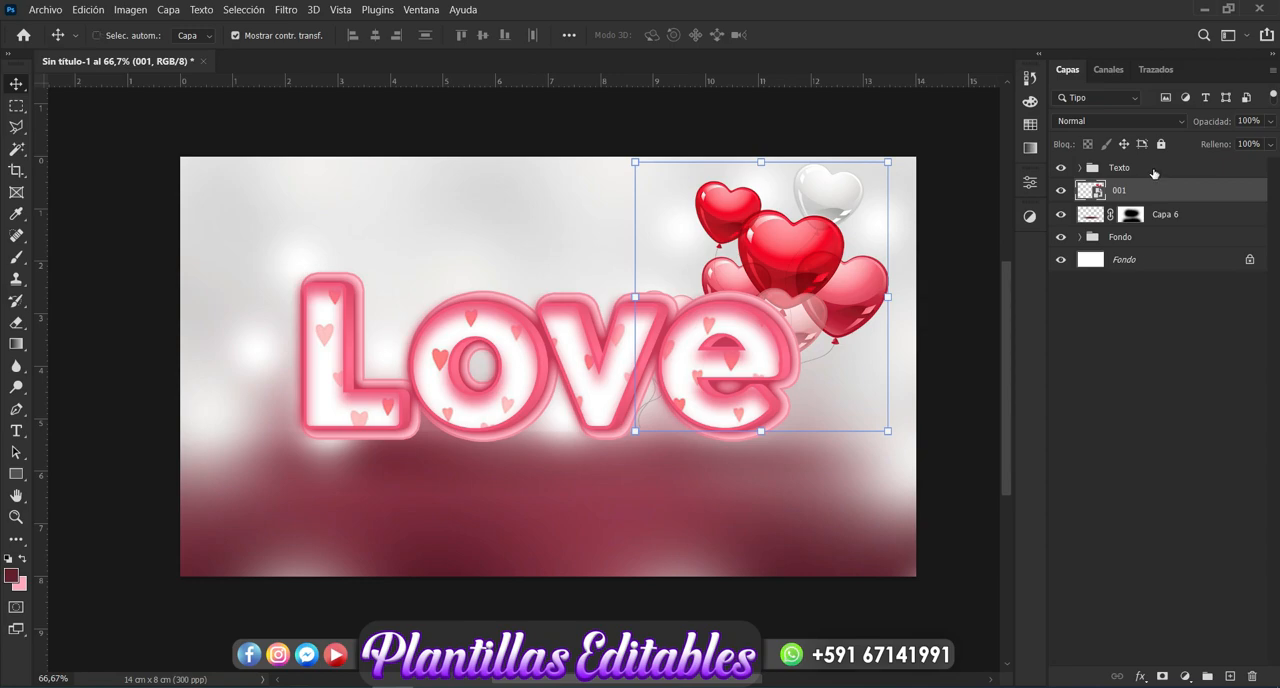
- Move the "Texto" group, the "001" balloons and the "Capa 6" shadow together slightly lower on the canvas, and deselect them
click(1153, 170)
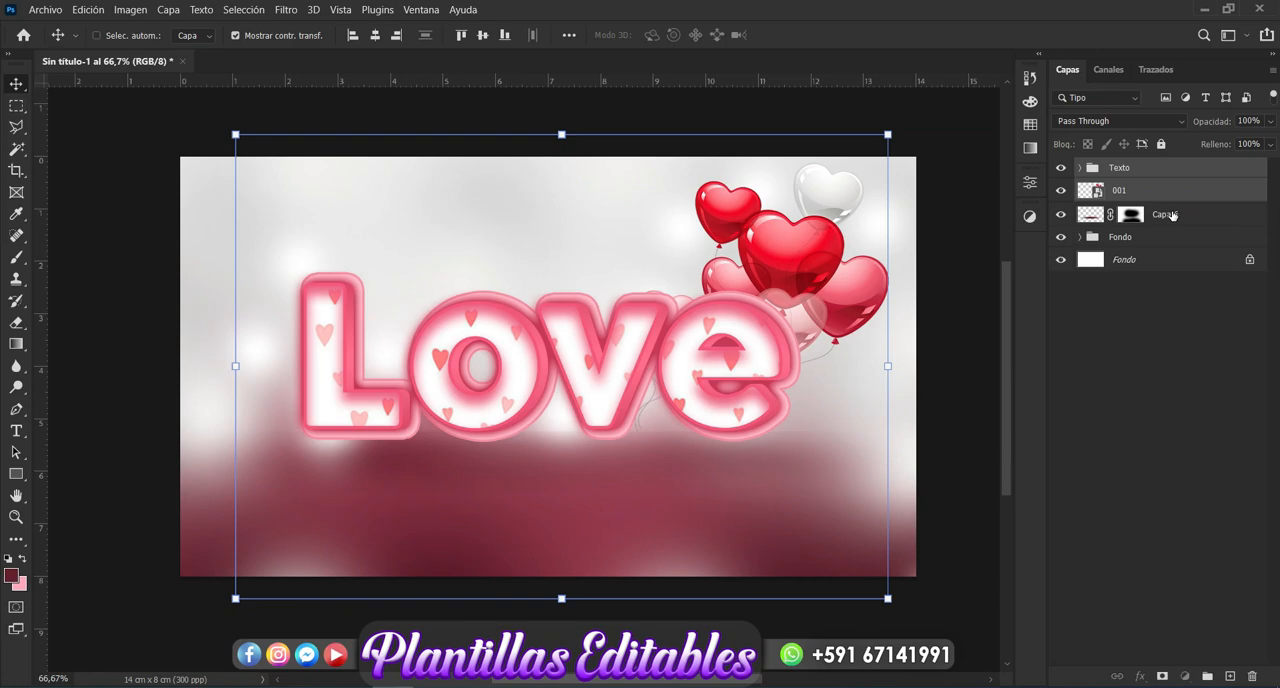
ctrl+click(1172, 216)
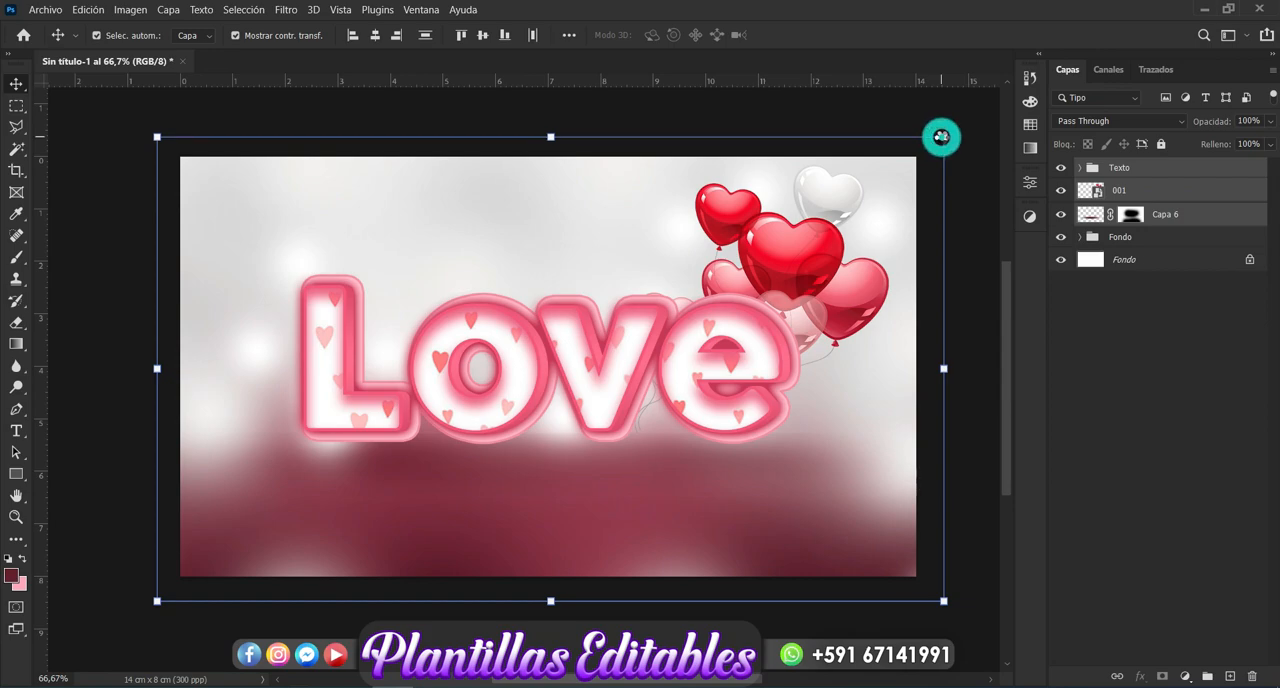
key(ctrl+t)
drag(741, 348, 739, 401)
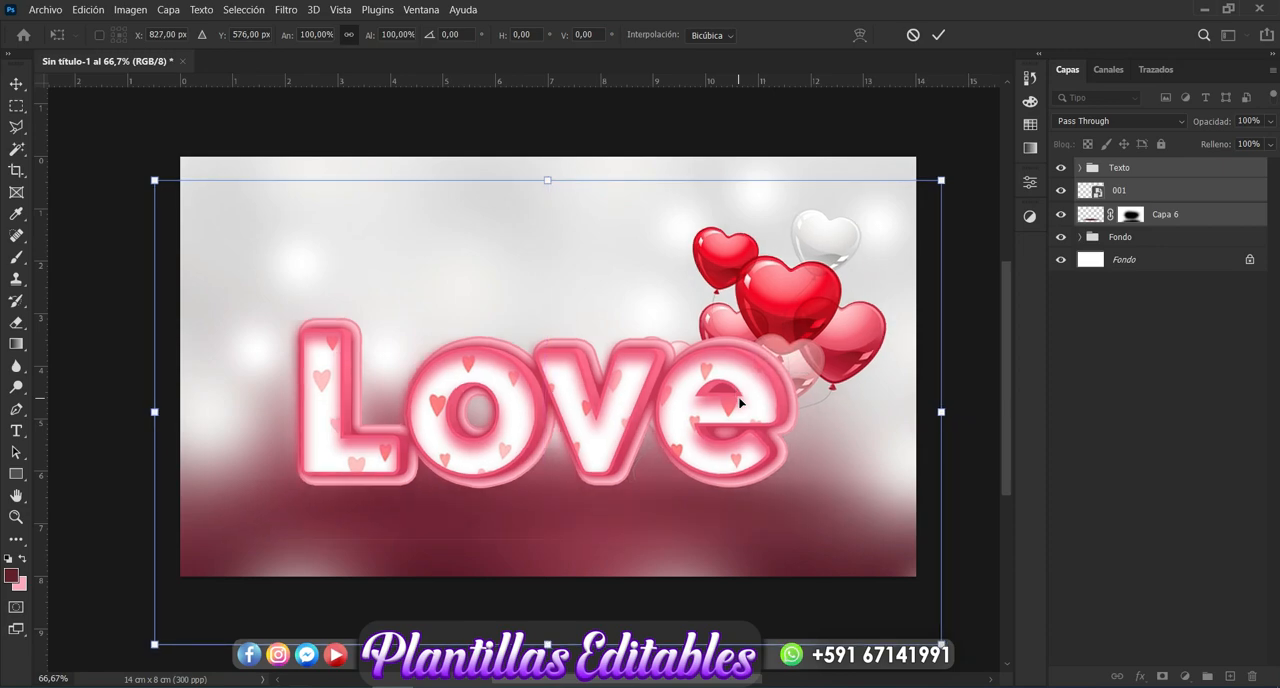
key(Return)
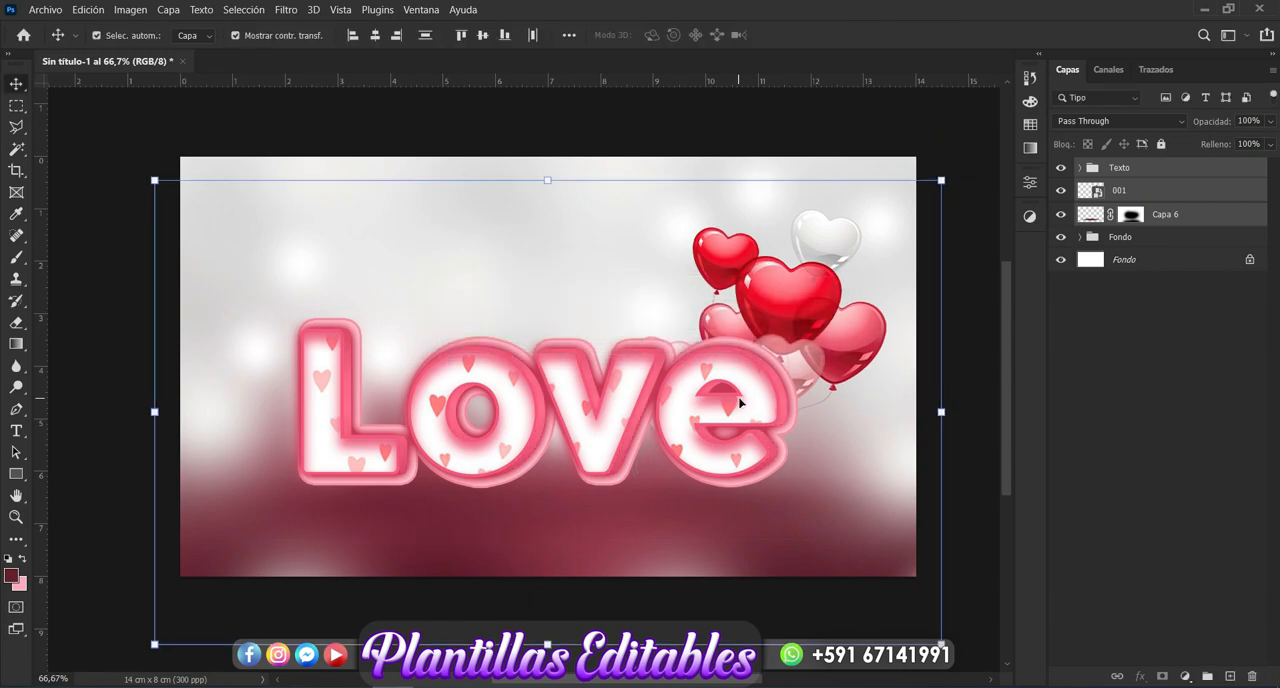
click(1091, 451)
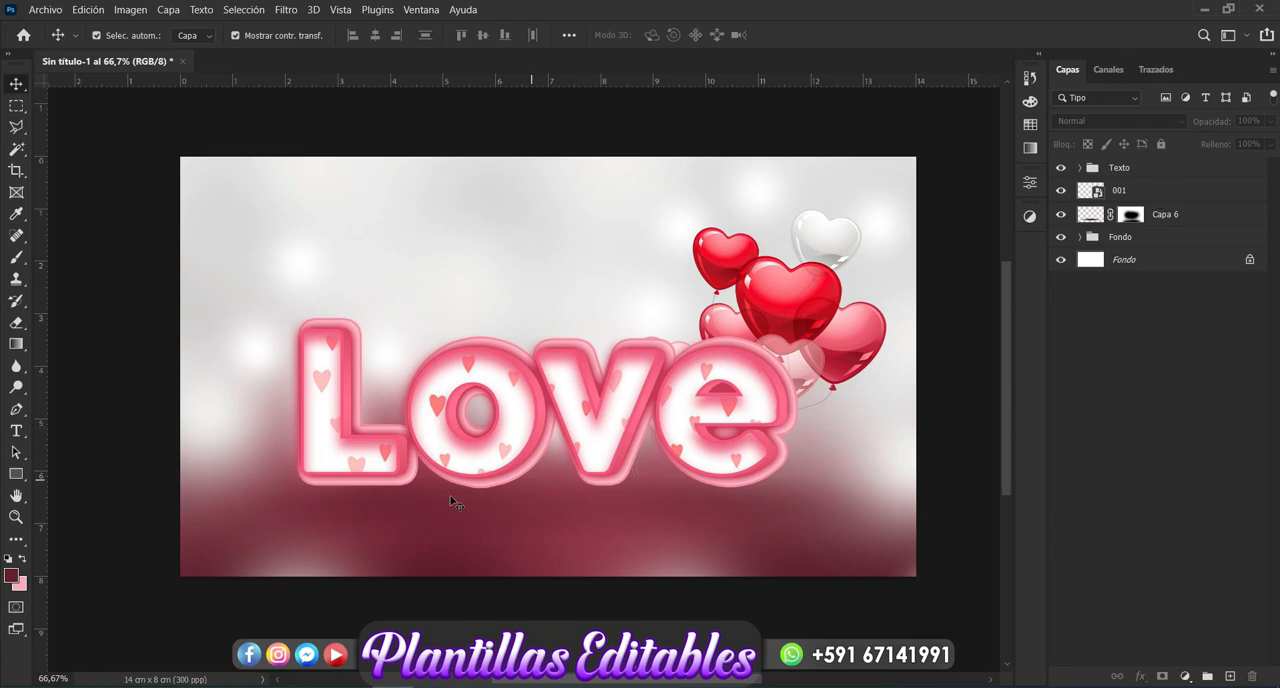
- Place the hearts image "003" from the "Nueva carpeta (3)" folder across the canvas and move its layer below the "Texto" group
mouse_move(183, 686)
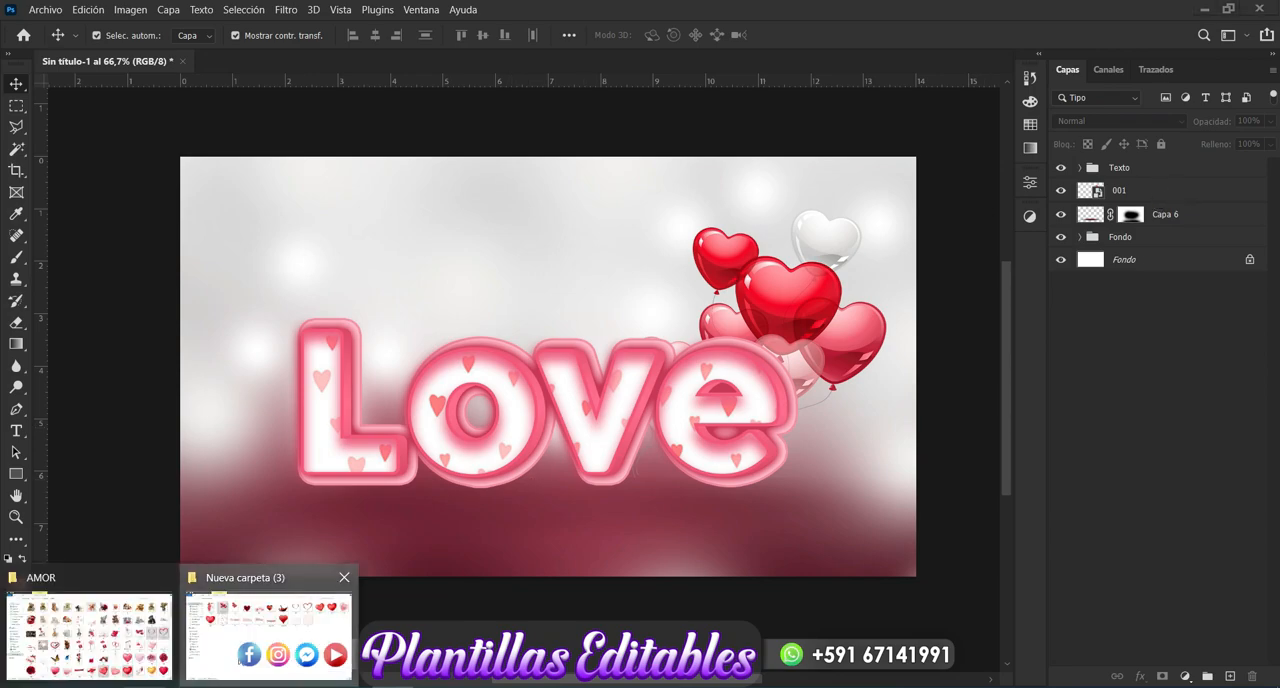
click(269, 630)
click(475, 457)
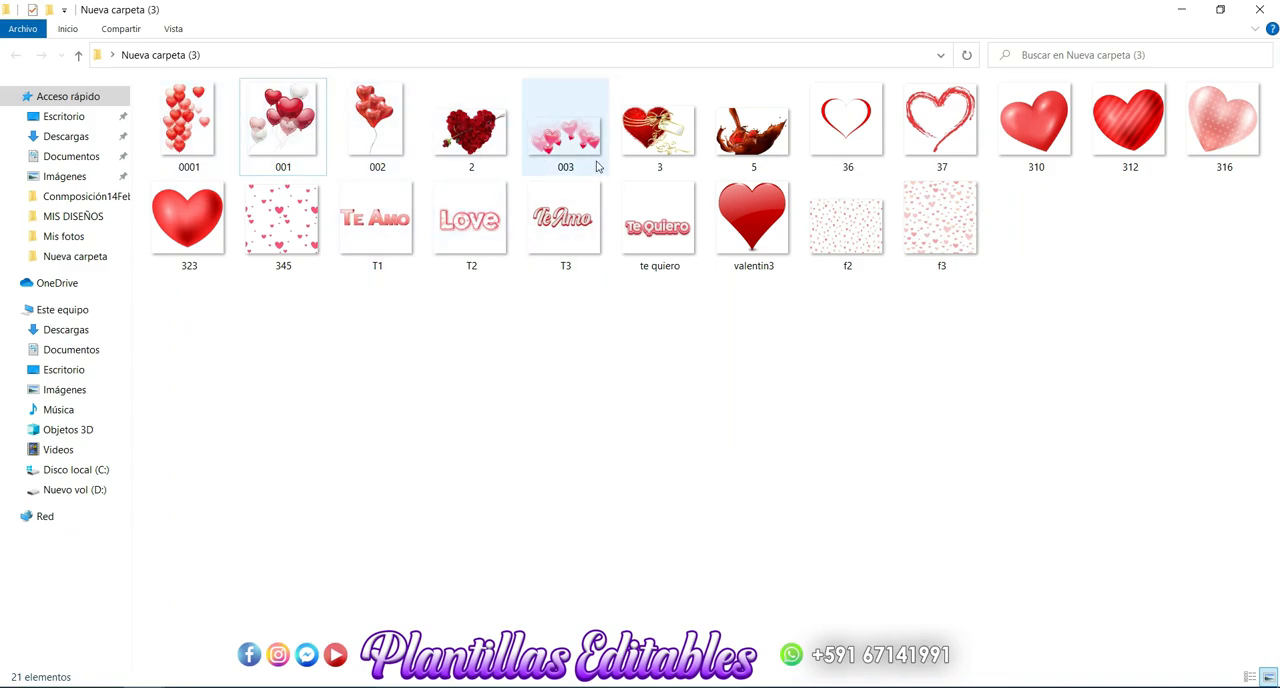
click(574, 132)
drag(574, 132, 453, 493)
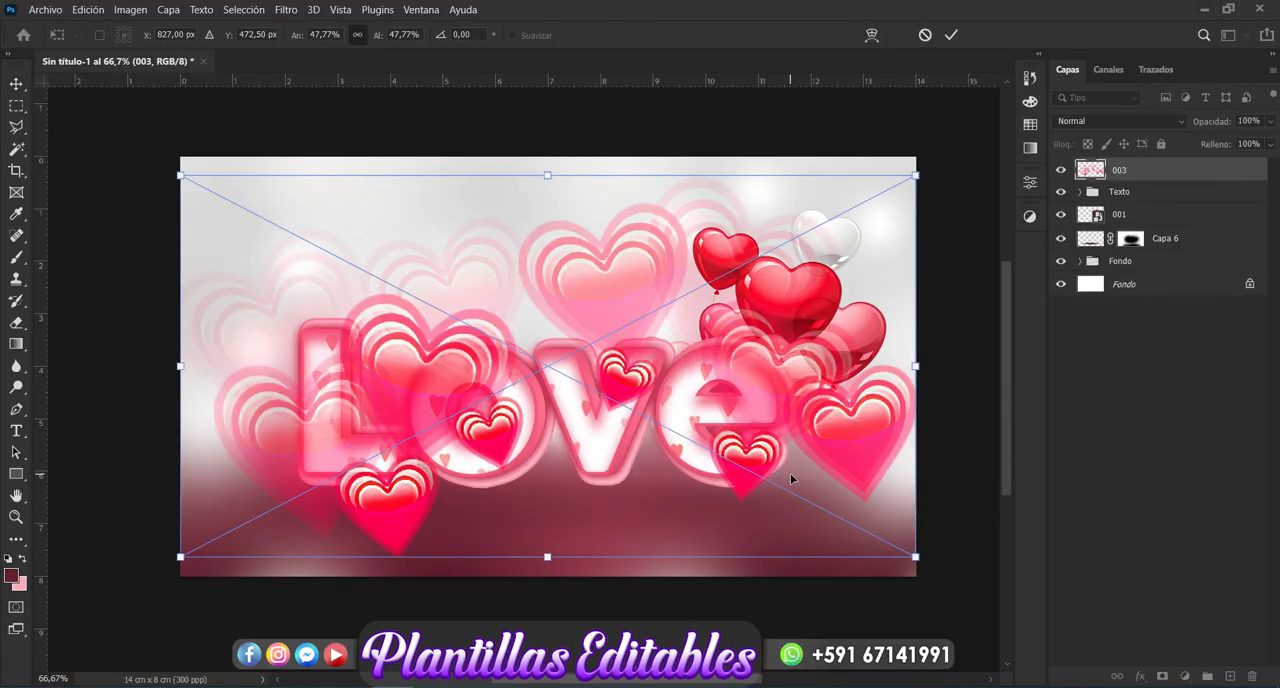
drag(1138, 181, 1134, 208)
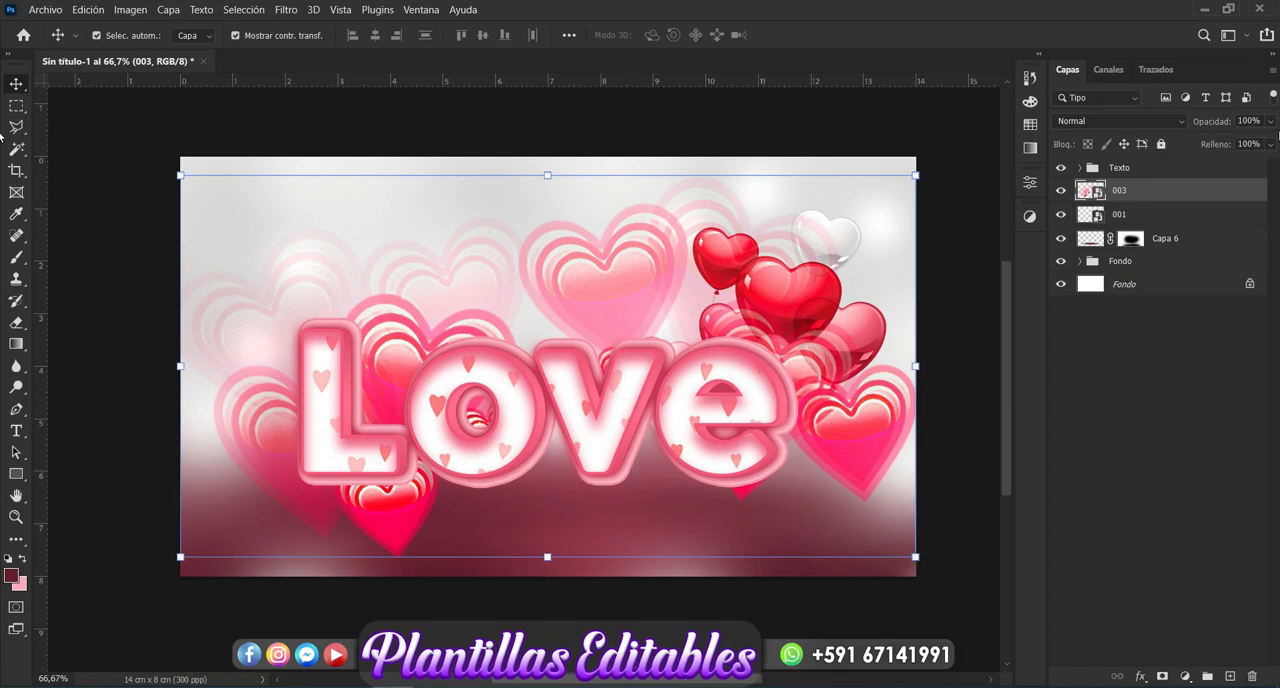
- Lower the opacity of layer "003" to make its hearts a faint background decoration, and deselect the layer
click(1272, 122)
drag(1267, 140, 1220, 145)
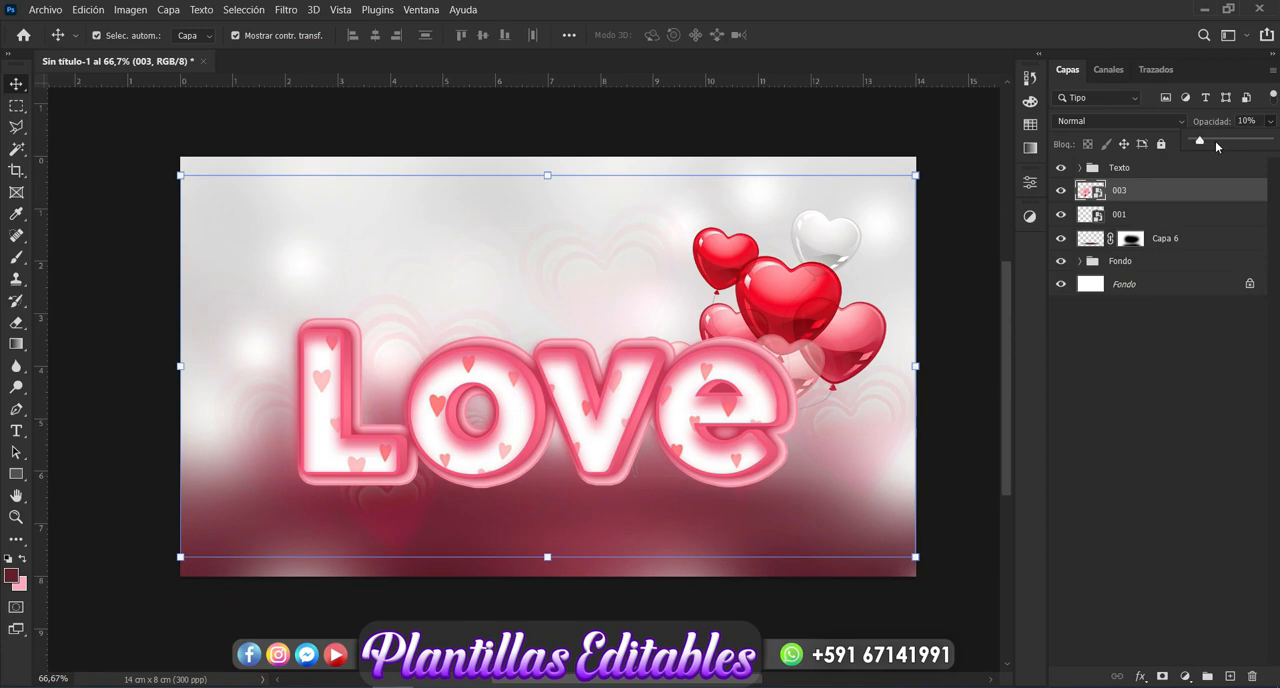
drag(1216, 144, 1207, 145)
click(1156, 443)
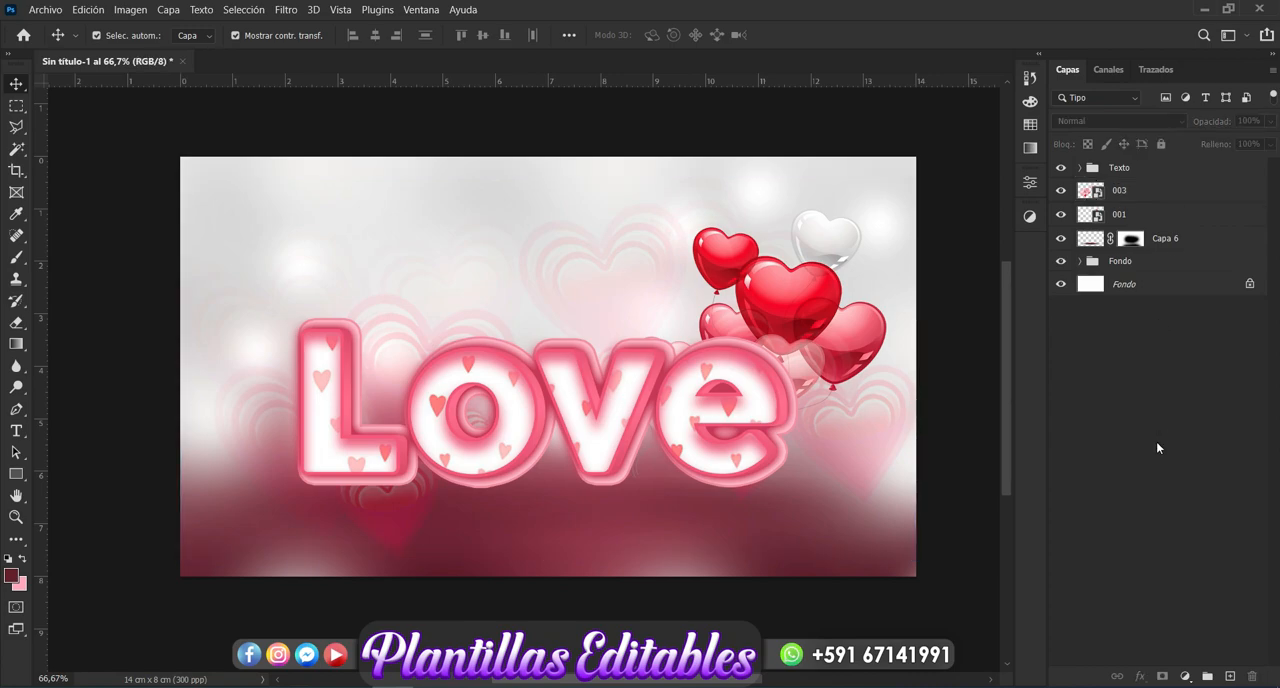
- Duplicate the "001" balloons, scale the copy to 1.27%, and position it behind the top of the letter "L"
click(804, 312)
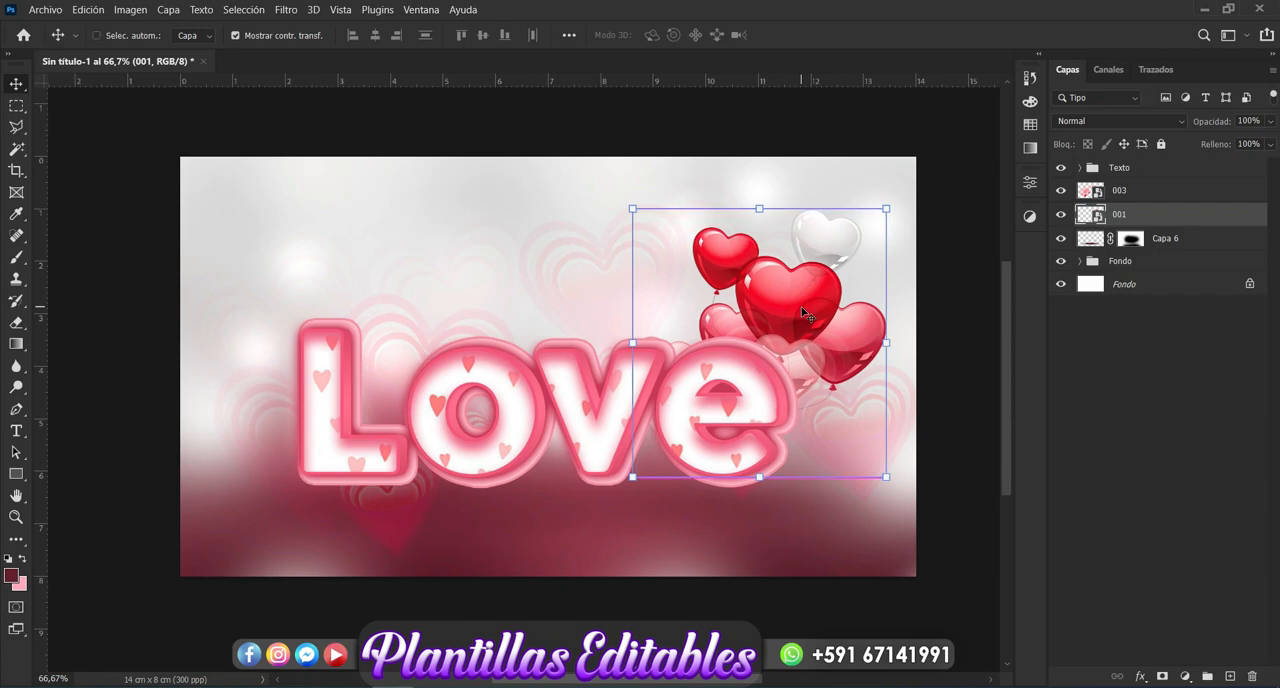
key(ctrl+j)
drag(804, 312, 490, 292)
drag(567, 191, 571, 185)
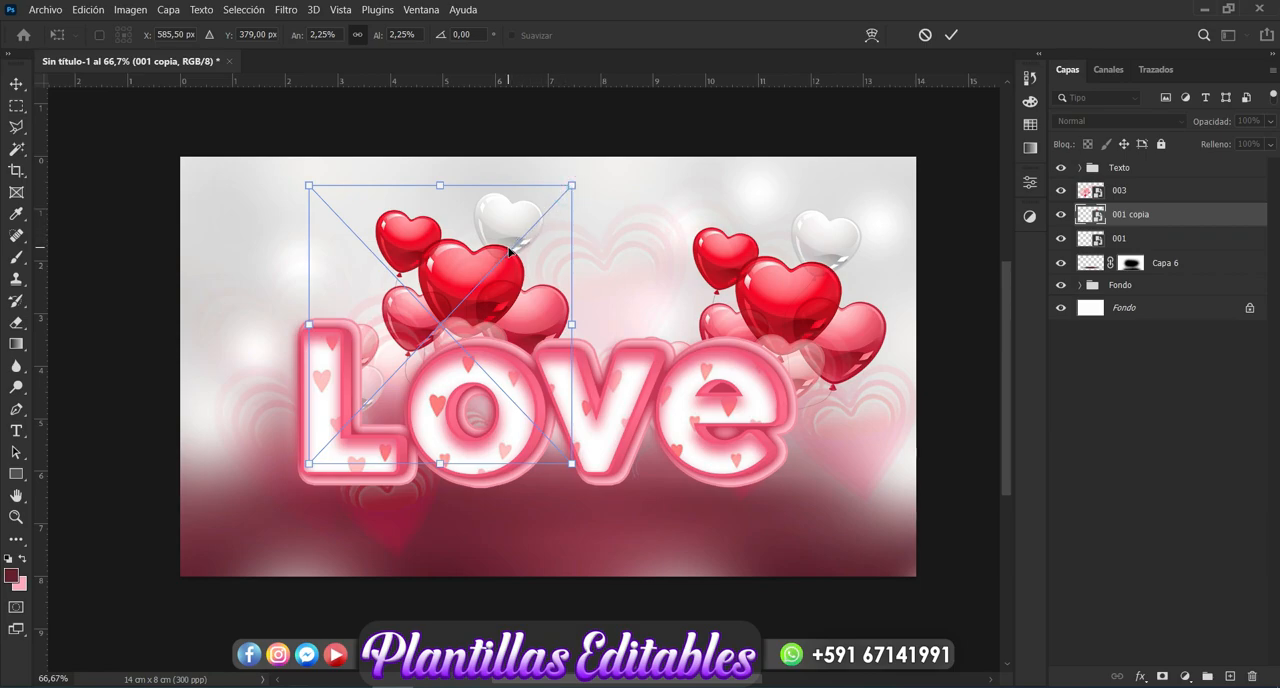
drag(569, 188, 447, 295)
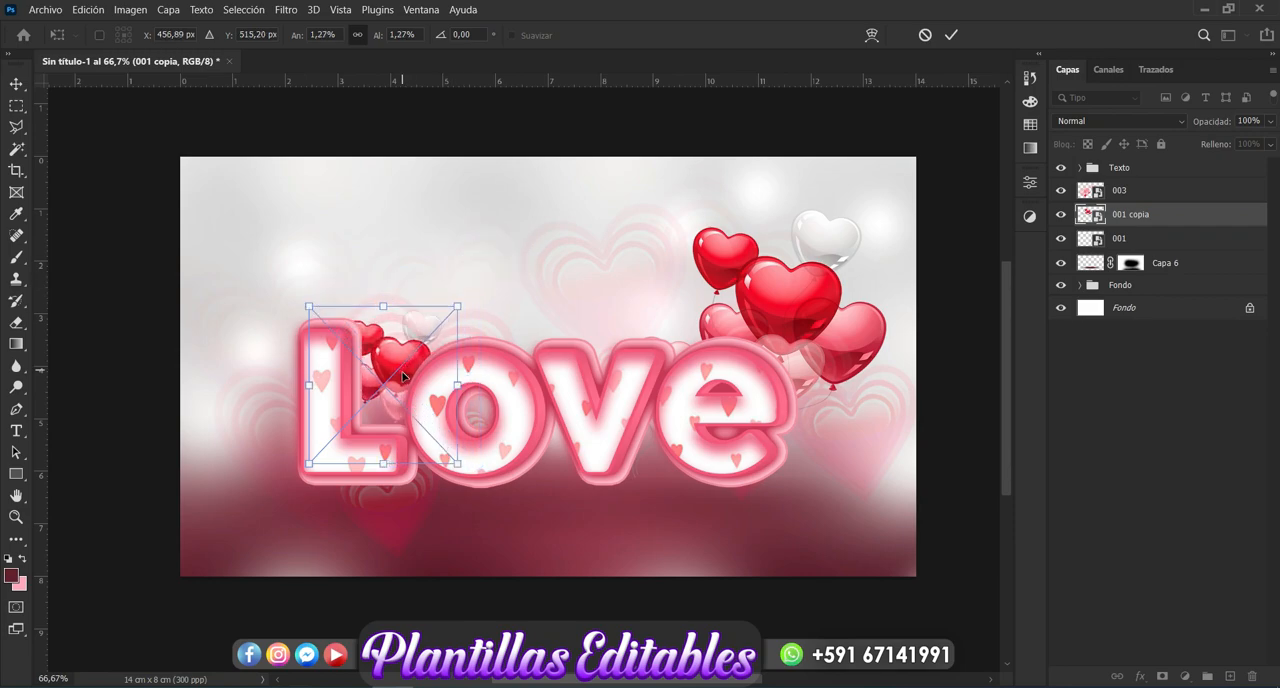
drag(405, 380, 363, 311)
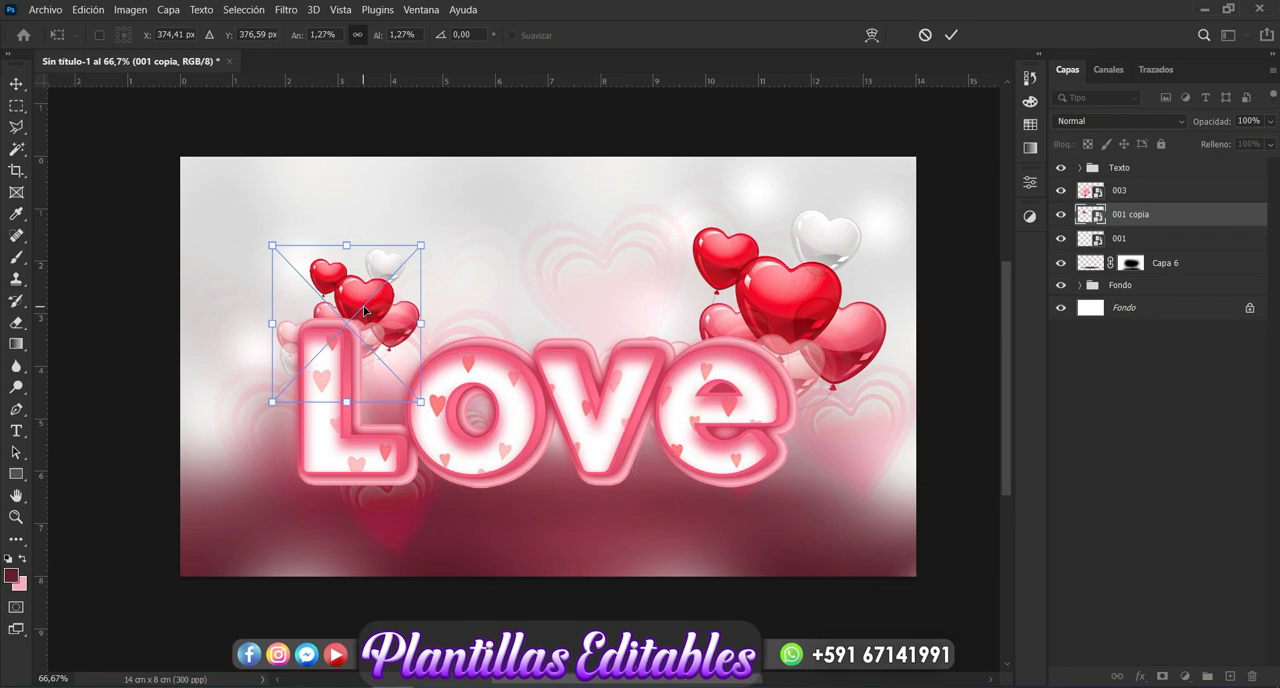
key(Return)
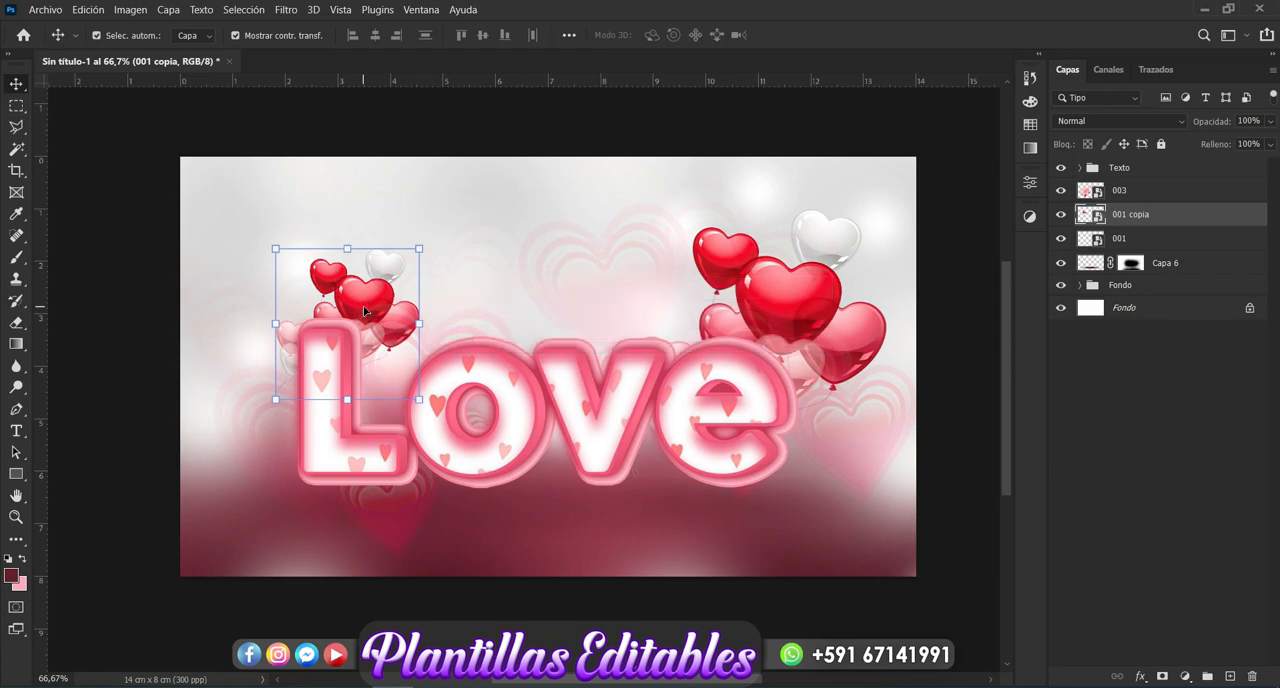
click(1151, 473)
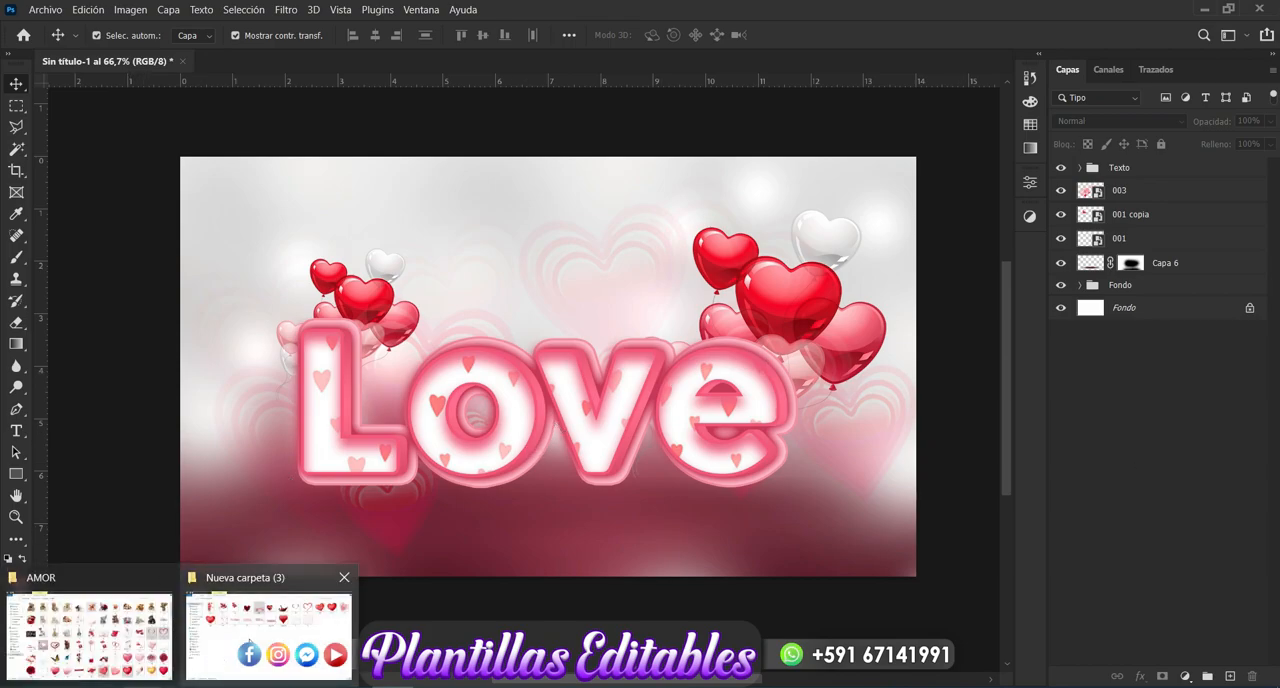
- Place the brushed heart outline image "37", scaled down and centered above the "Love" letters, with its layer below the "Texto" group
click(255, 643)
click(652, 472)
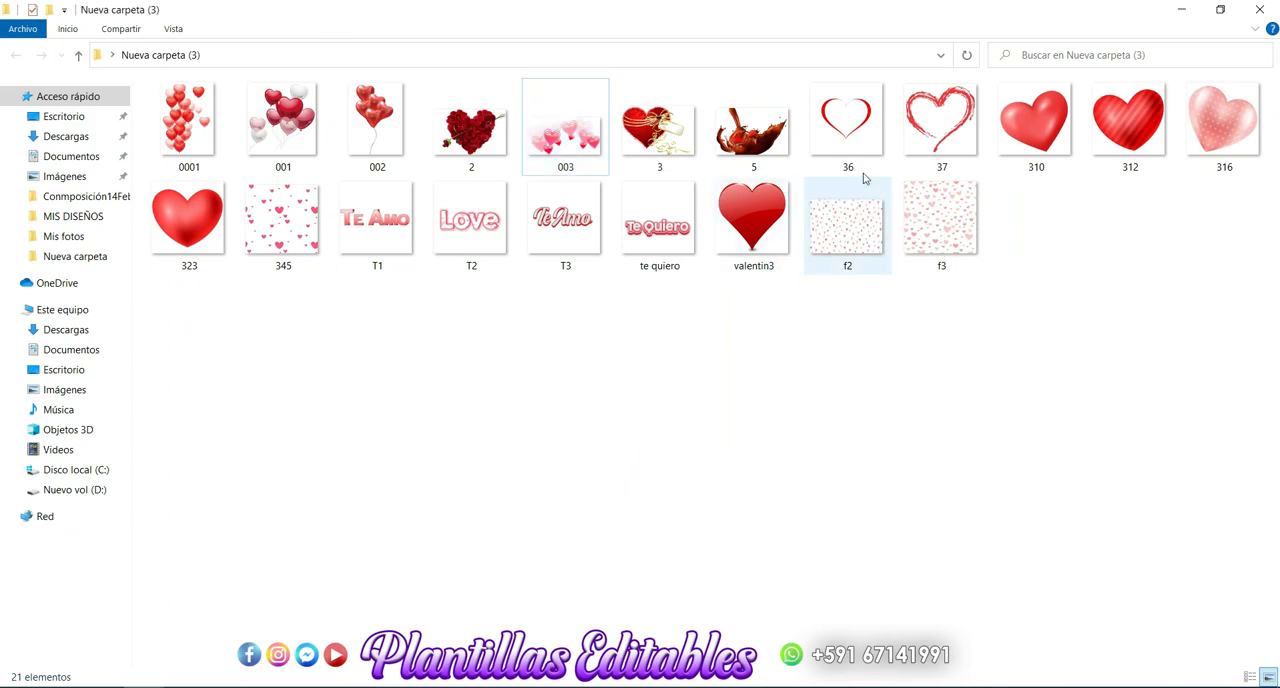
click(936, 132)
drag(955, 118, 454, 481)
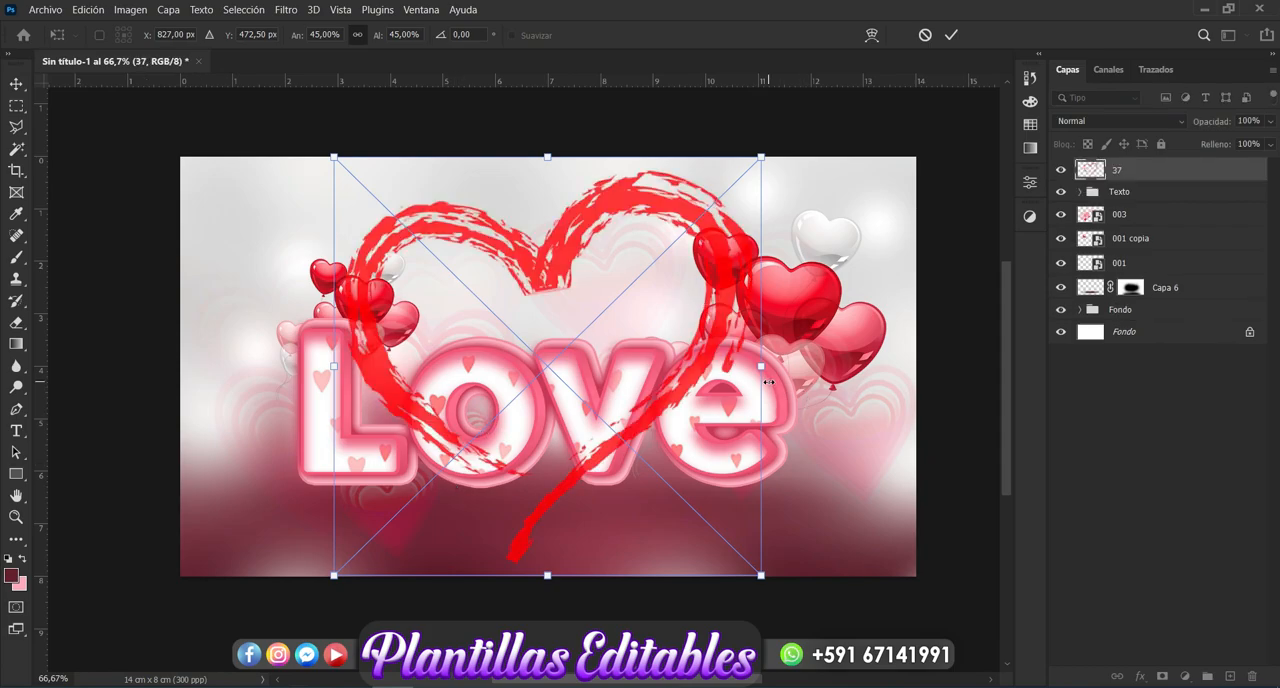
drag(768, 381, 637, 322)
key(Return)
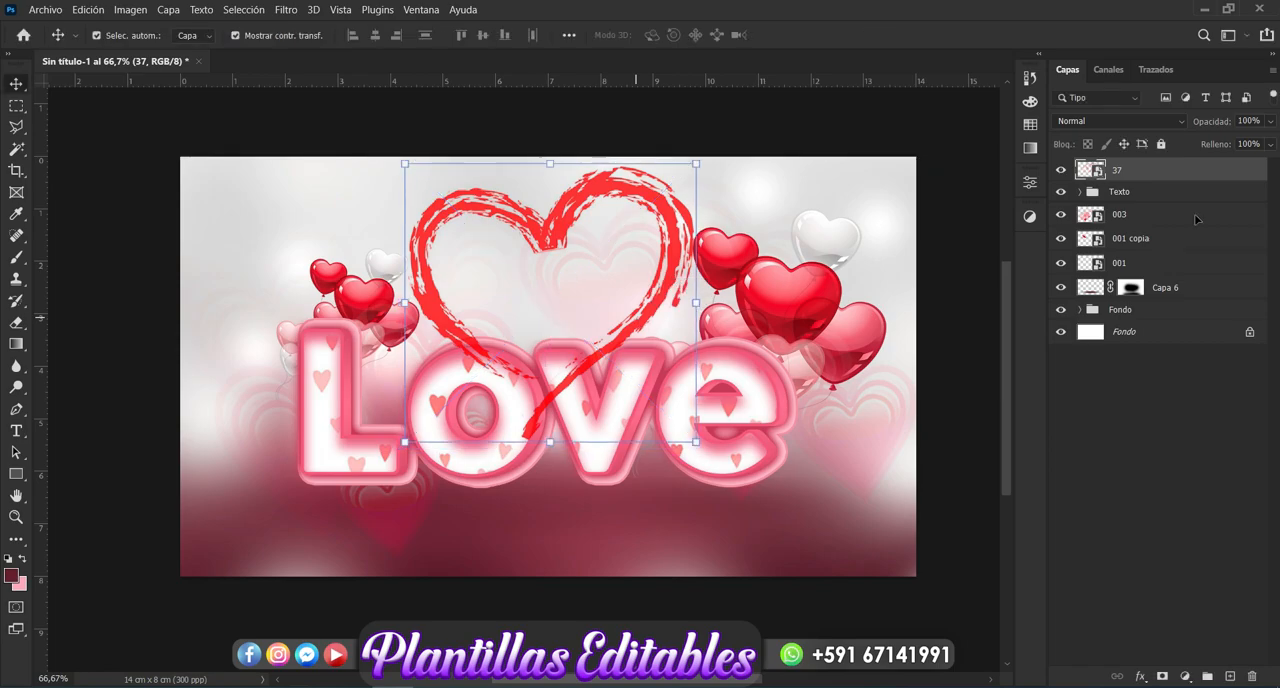
drag(1175, 172, 1171, 206)
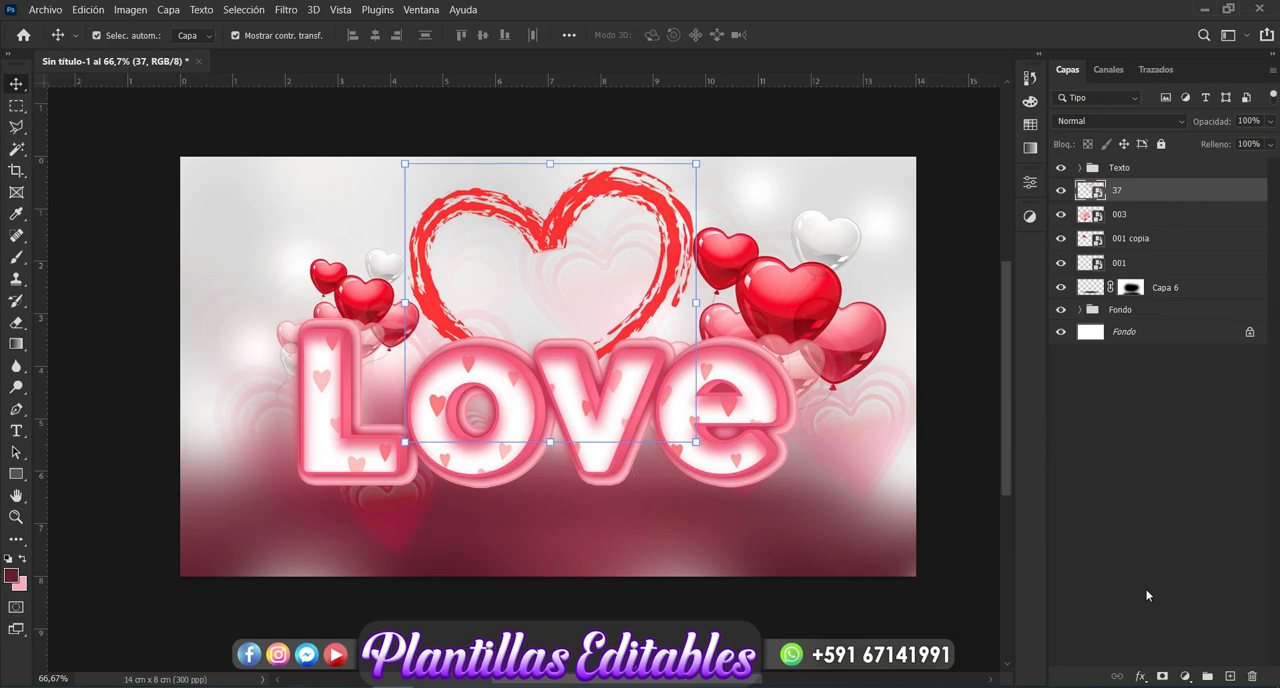
- Add a Color Overlay effect in dark red #ad071e to the heart outline layer "37"
click(1141, 677)
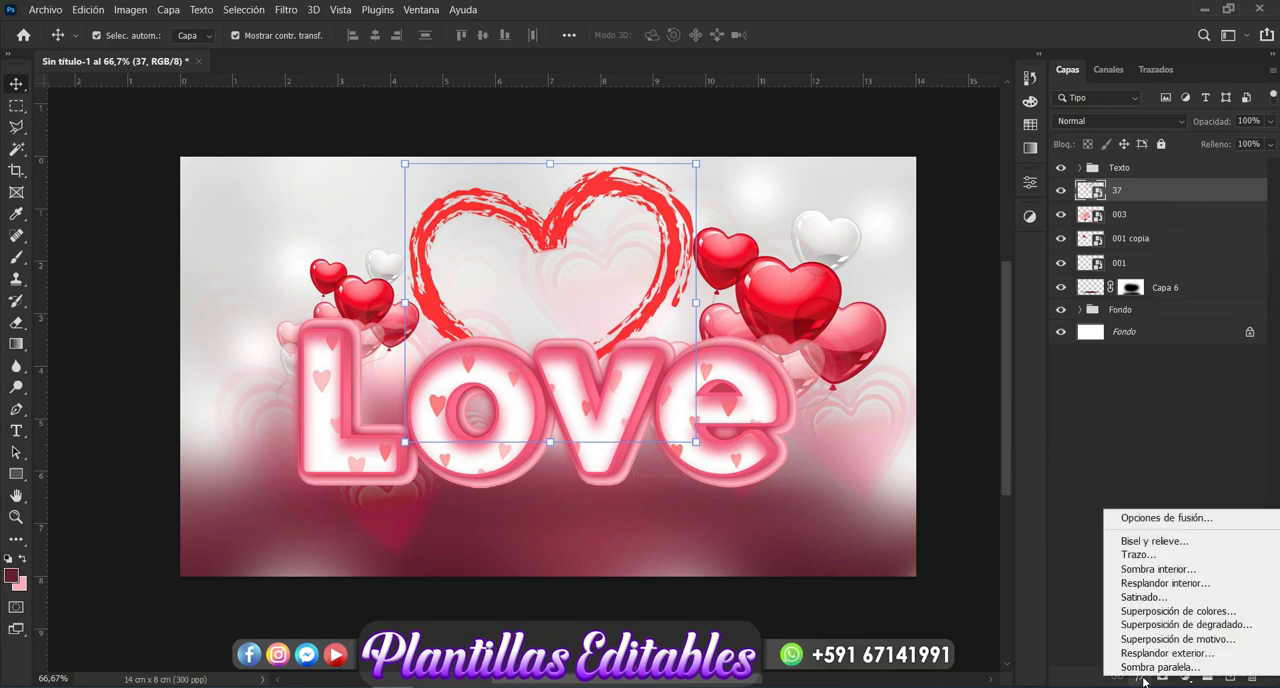
click(1173, 612)
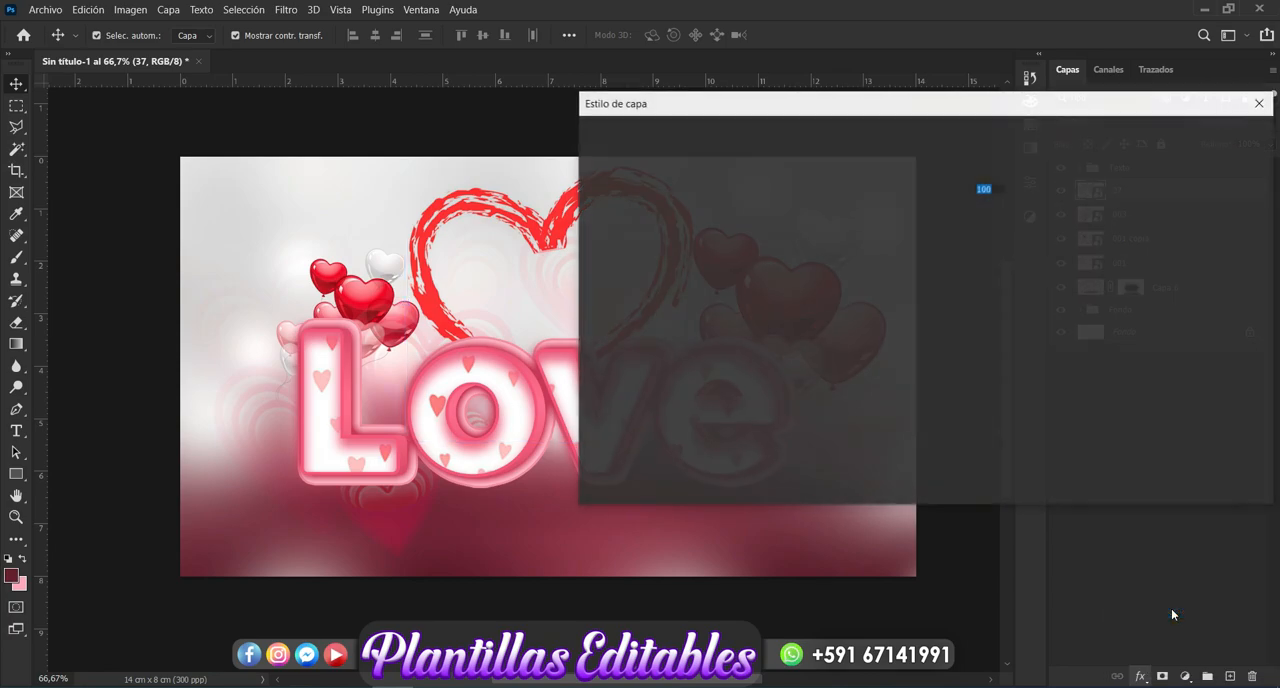
drag(1006, 118, 1260, 268)
click(1262, 318)
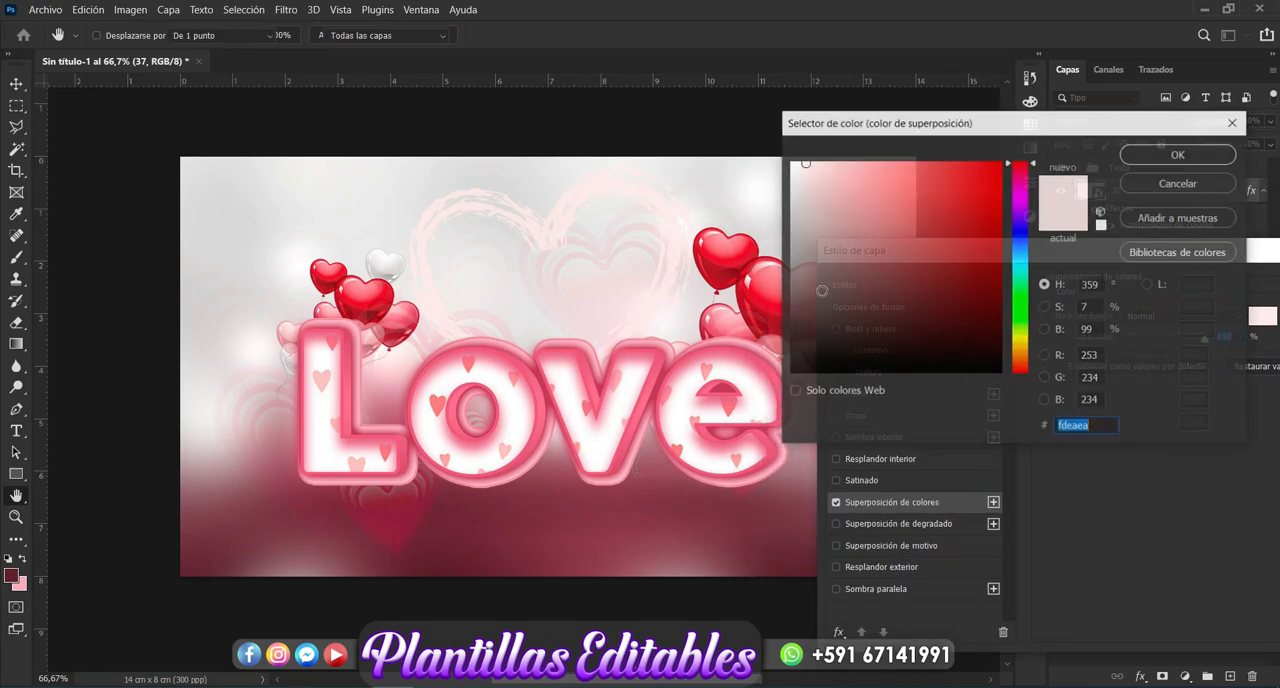
click(753, 288)
click(756, 307)
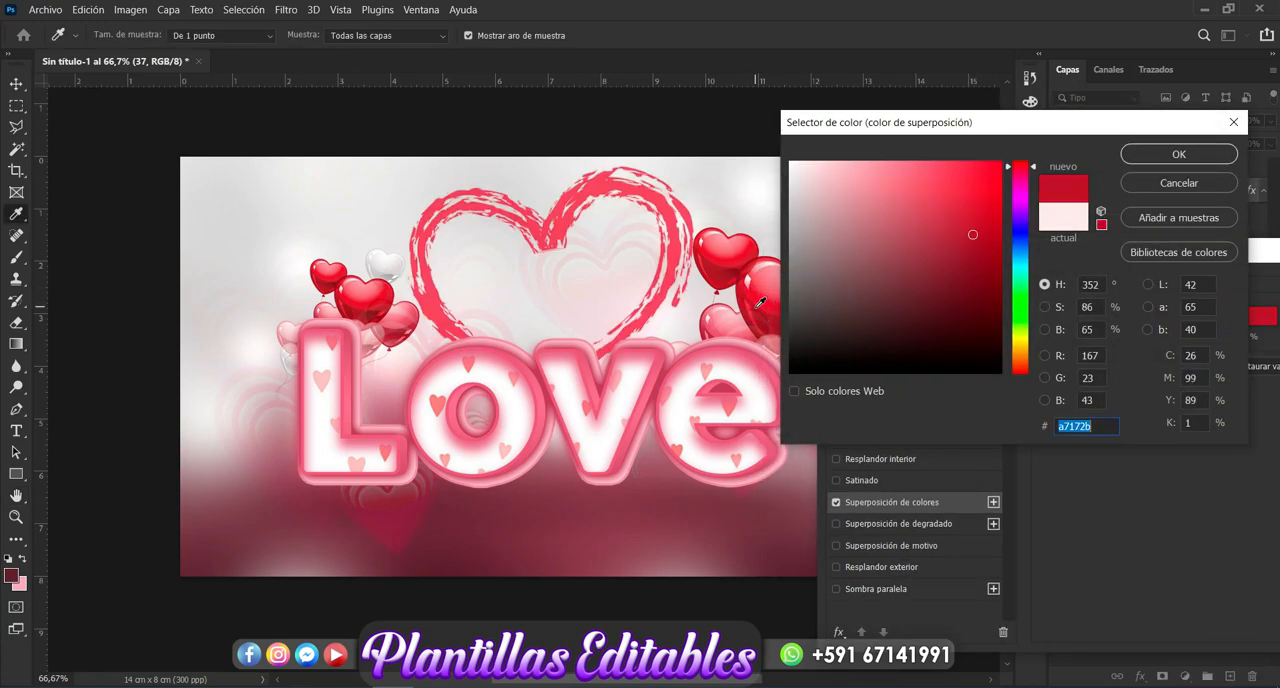
click(974, 242)
click(967, 262)
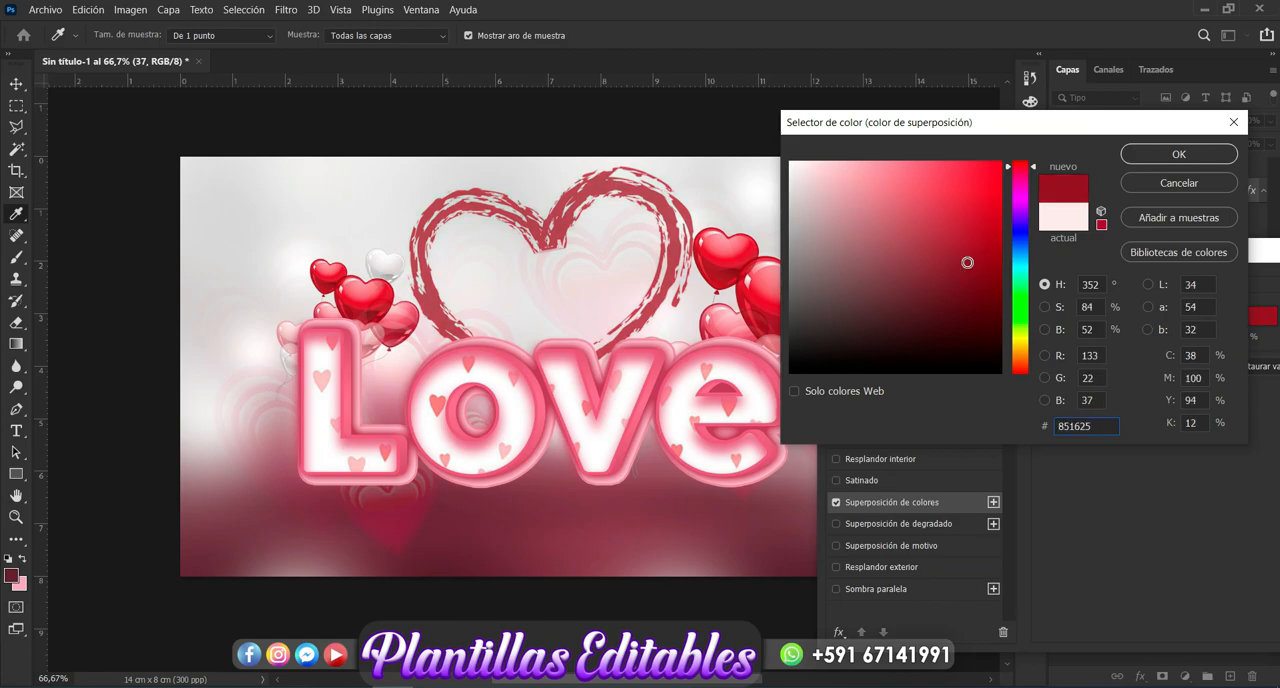
click(993, 229)
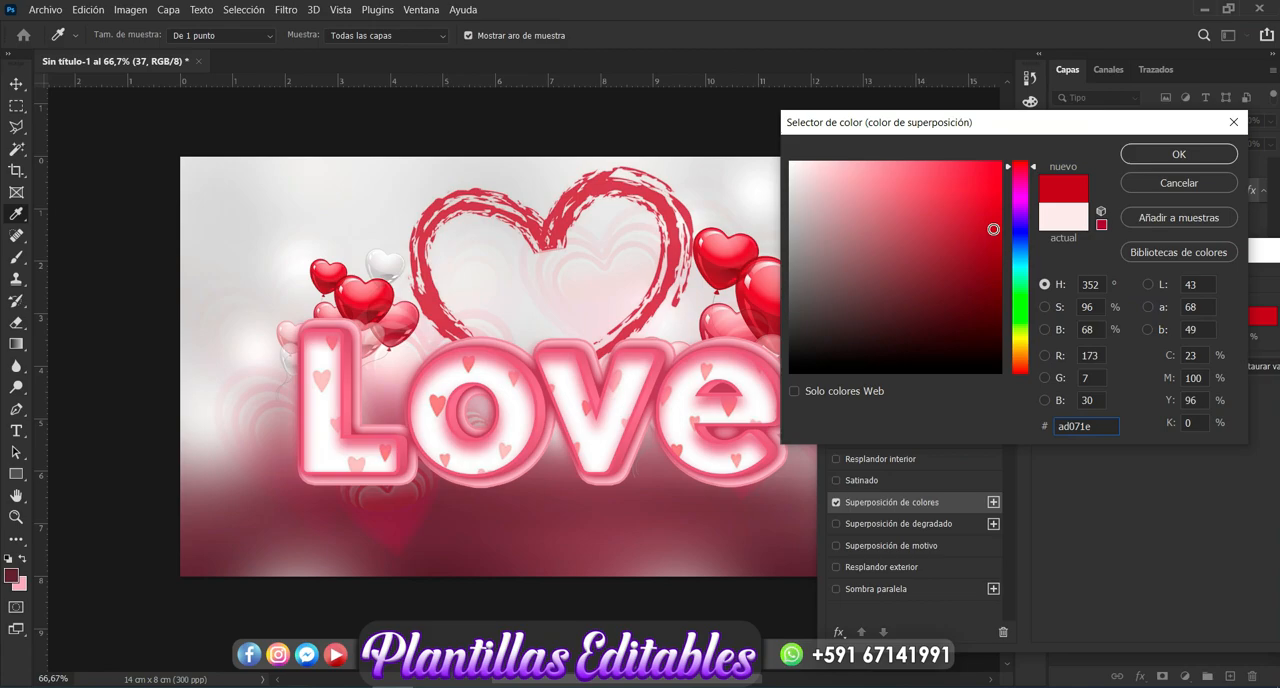
click(1145, 155)
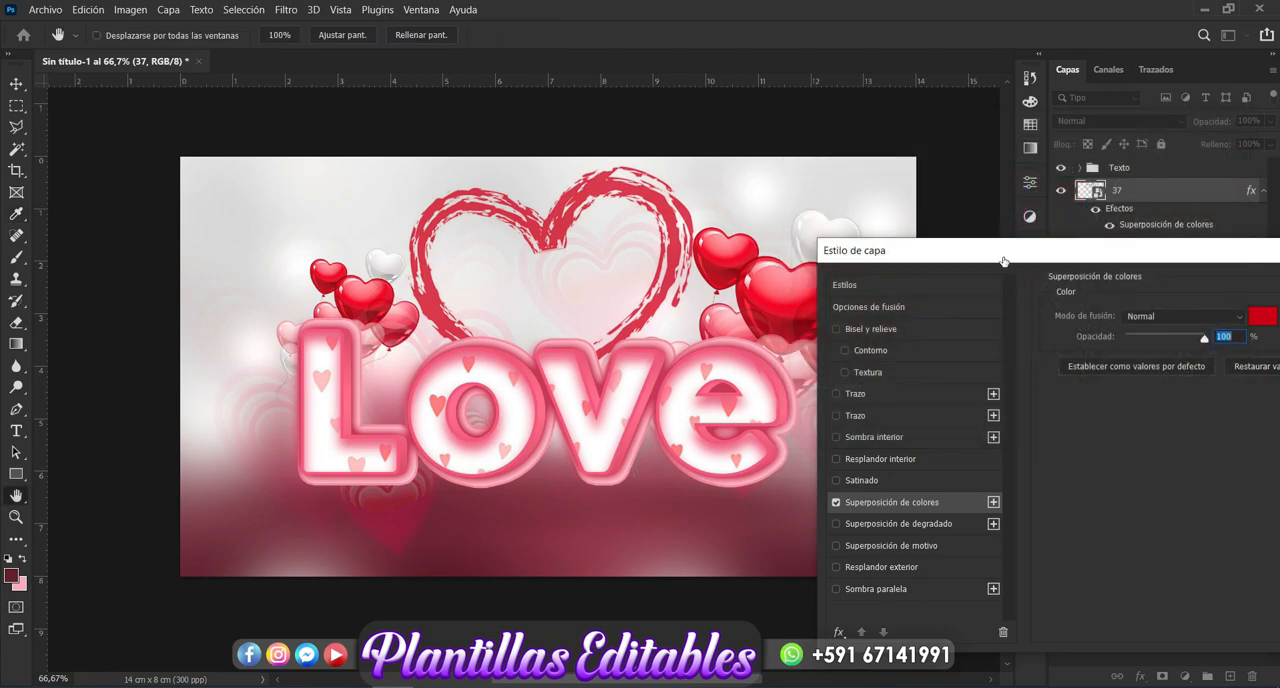
- Add a Bevel and Emboss effect to the heart outline layer "37" with highlight color #f52f50
click(891, 327)
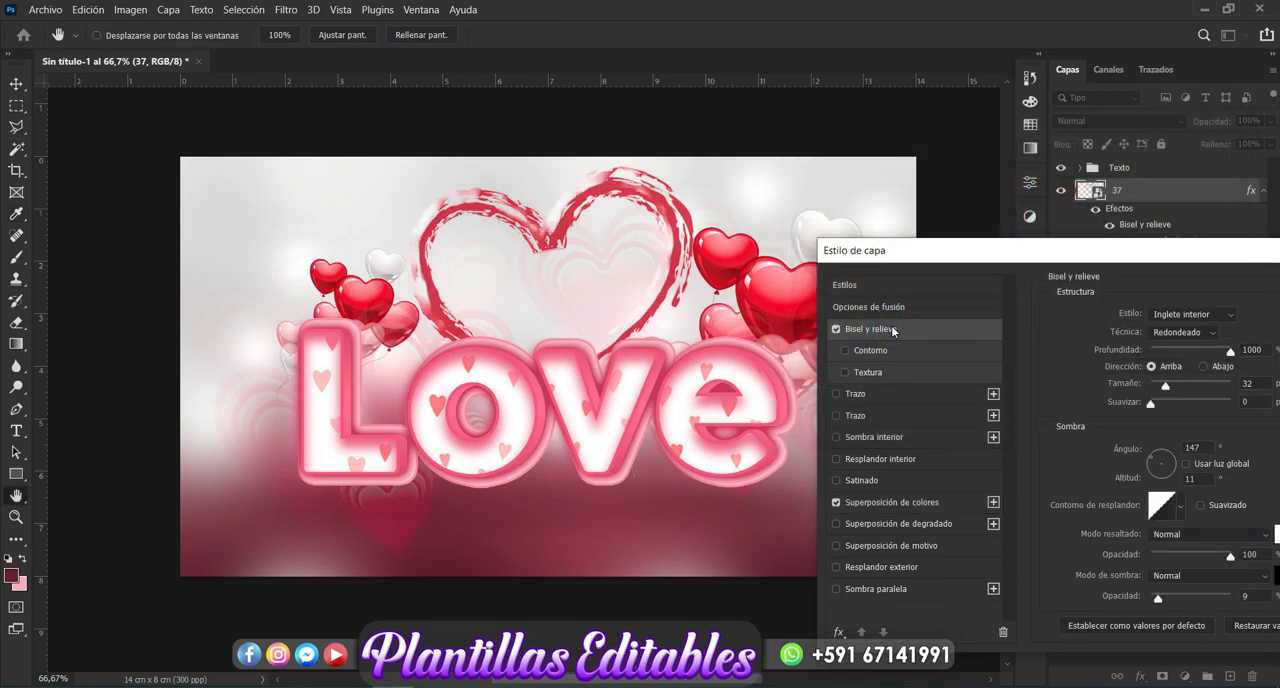
drag(1046, 263, 913, 217)
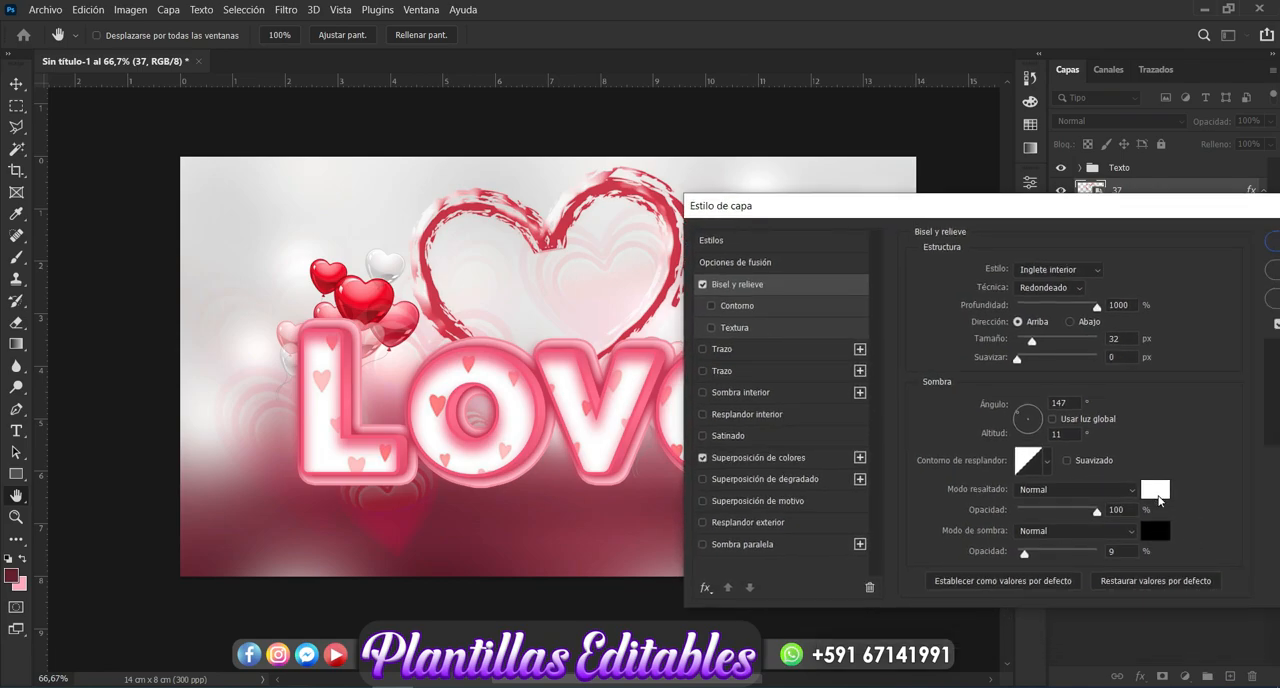
click(1156, 491)
click(648, 389)
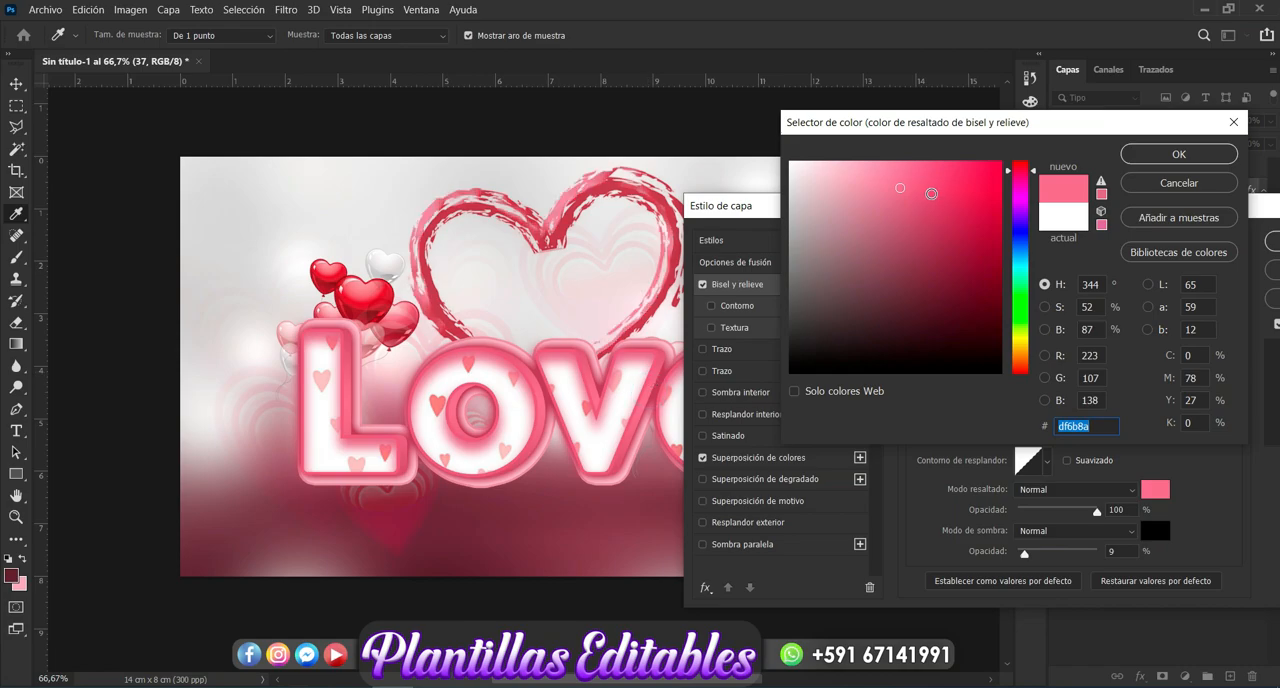
click(931, 193)
click(1026, 352)
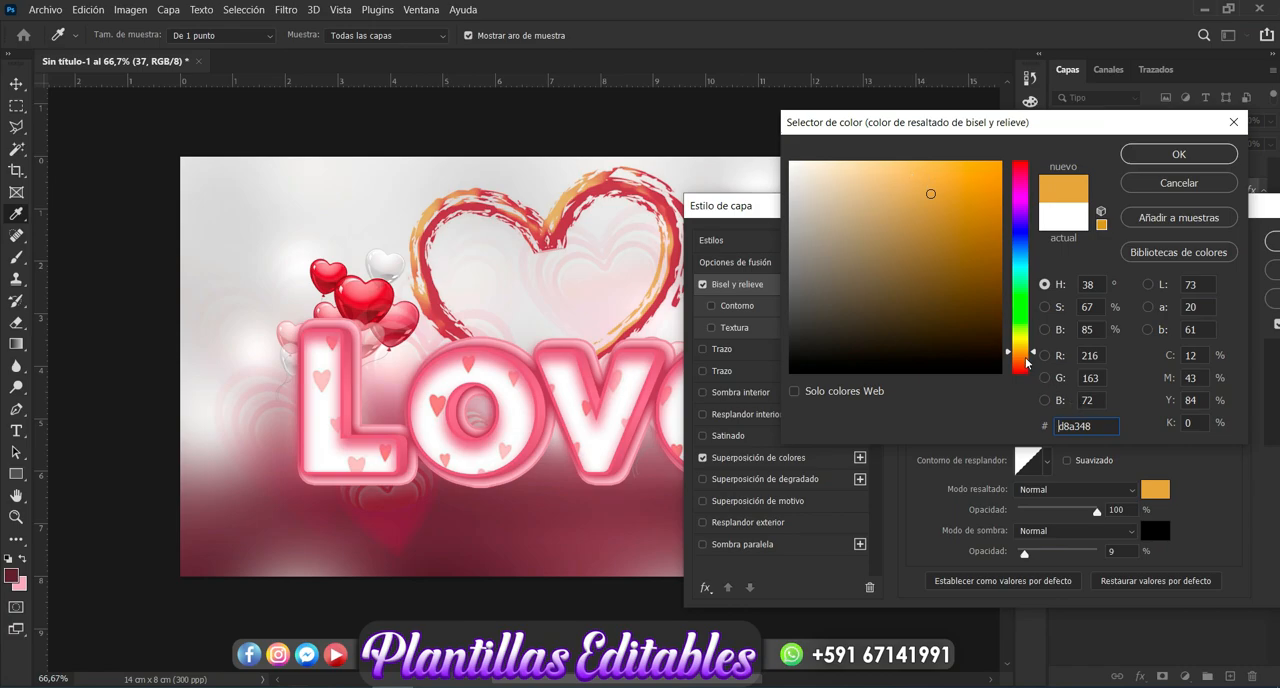
click(1026, 358)
click(1025, 362)
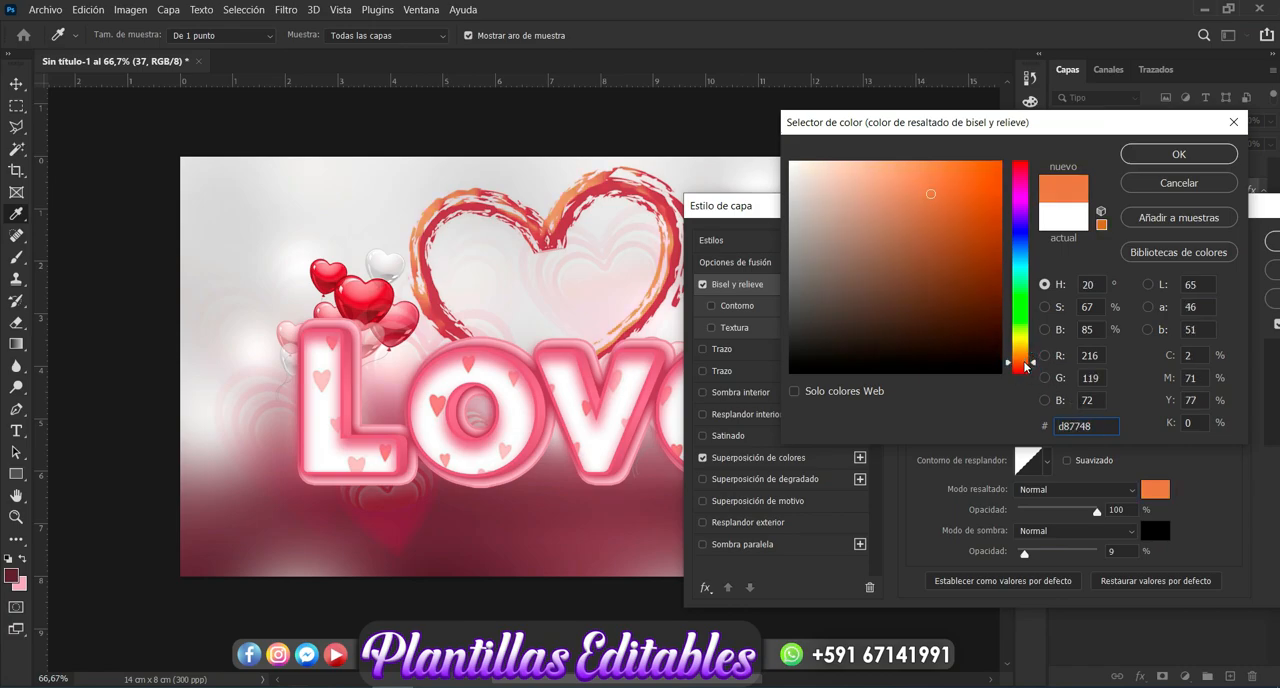
click(1020, 183)
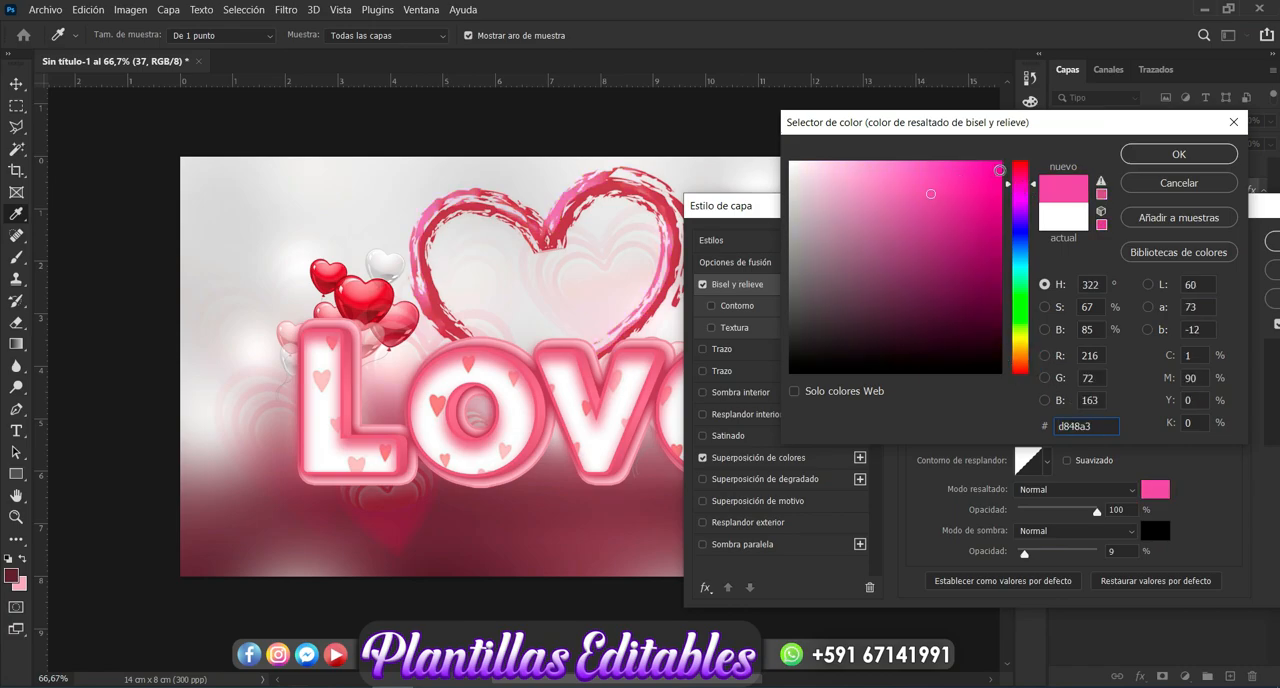
click(1020, 171)
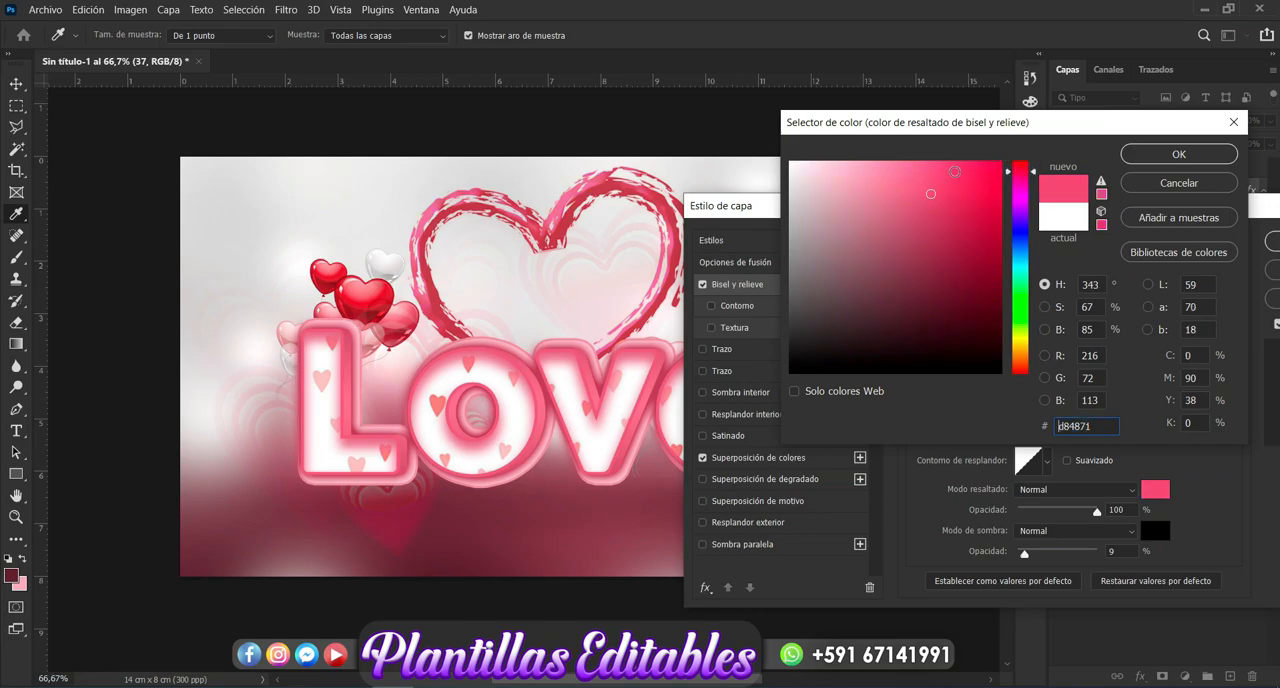
click(899, 169)
click(1020, 168)
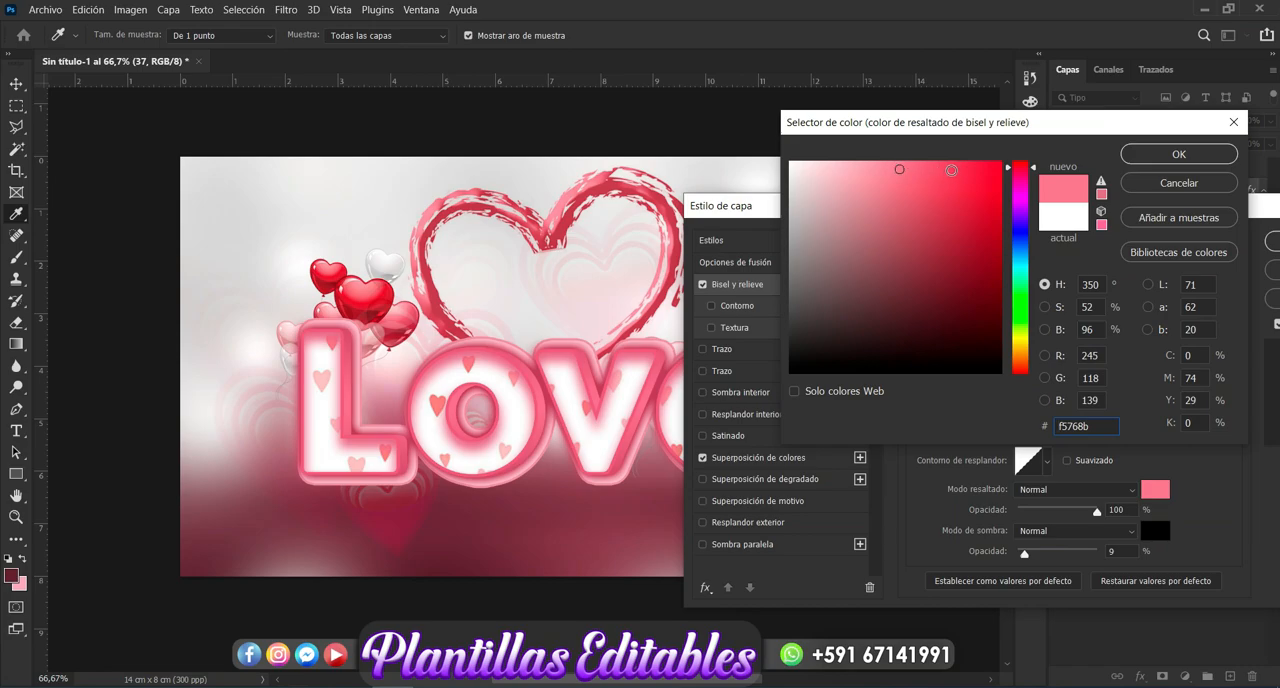
click(952, 170)
click(961, 169)
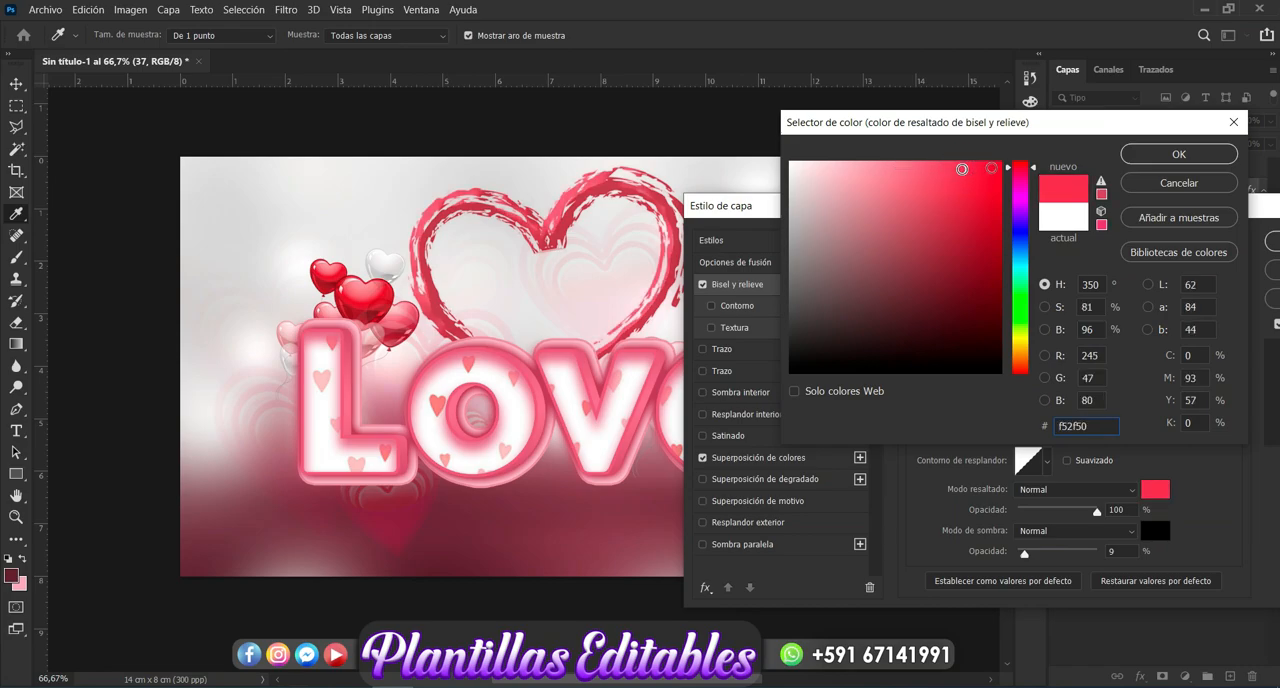
click(1150, 157)
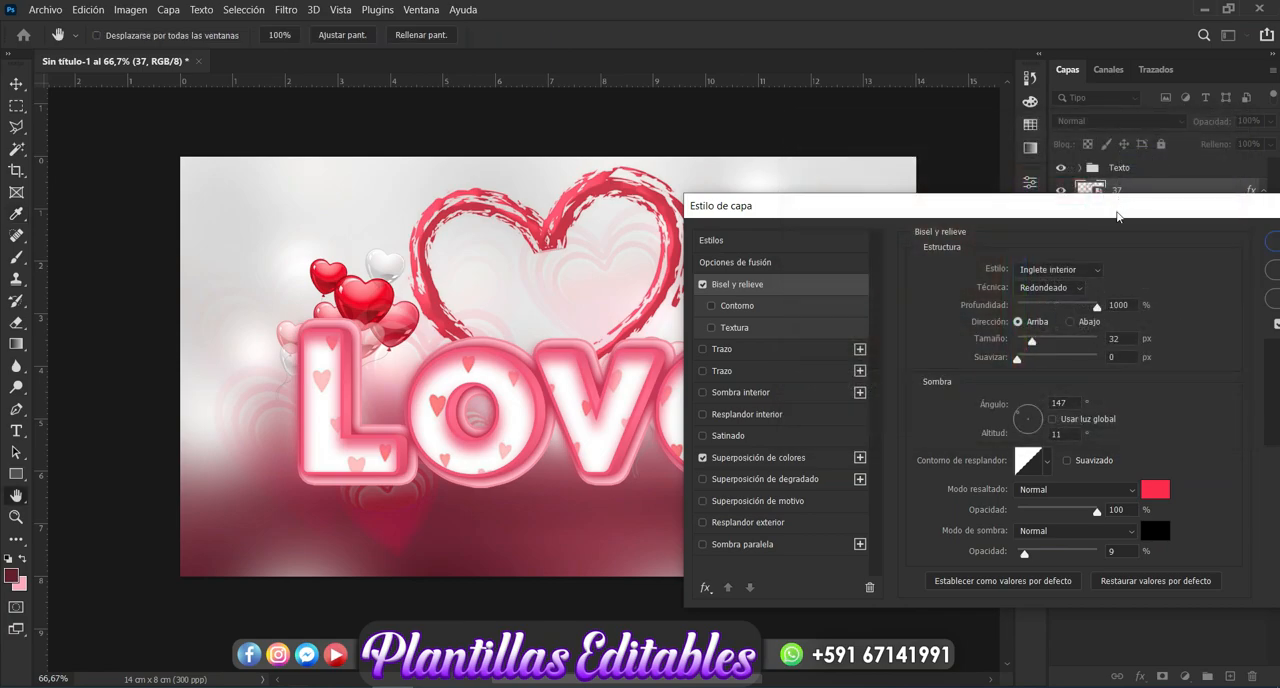
drag(1118, 215, 758, 243)
click(962, 264)
- Lower the opacity of the heart outline layer "37" to 86% and deselect it
click(1270, 121)
drag(1266, 137, 1258, 142)
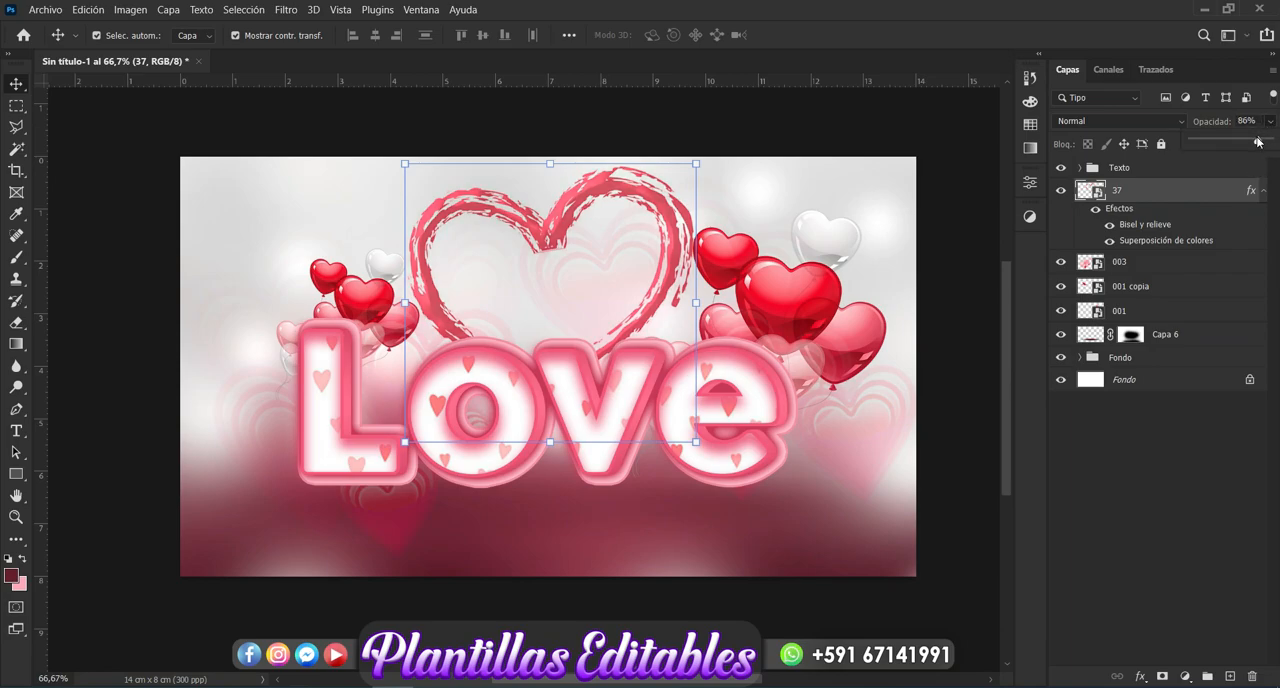
click(1131, 525)
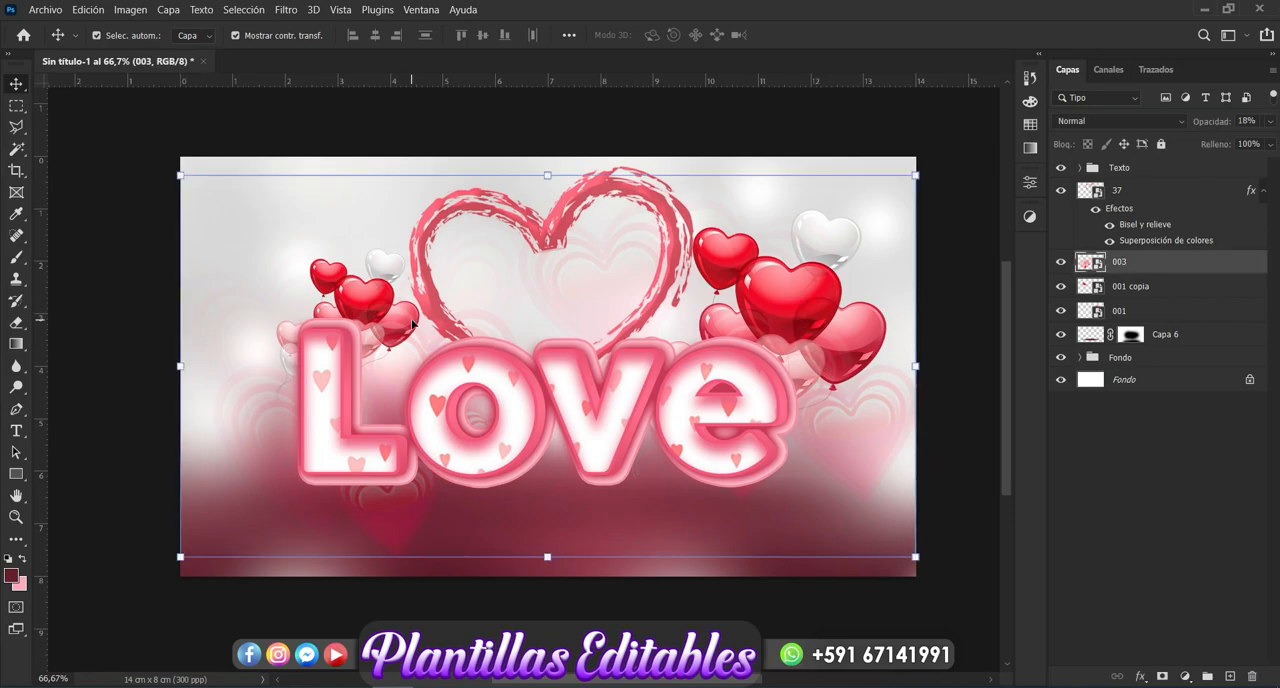
- Duplicate the small balloon layer "001 copia" behind the letter "L", undoing the accidental move of layer "003"
click(377, 318)
click(370, 296)
key(ctrl)
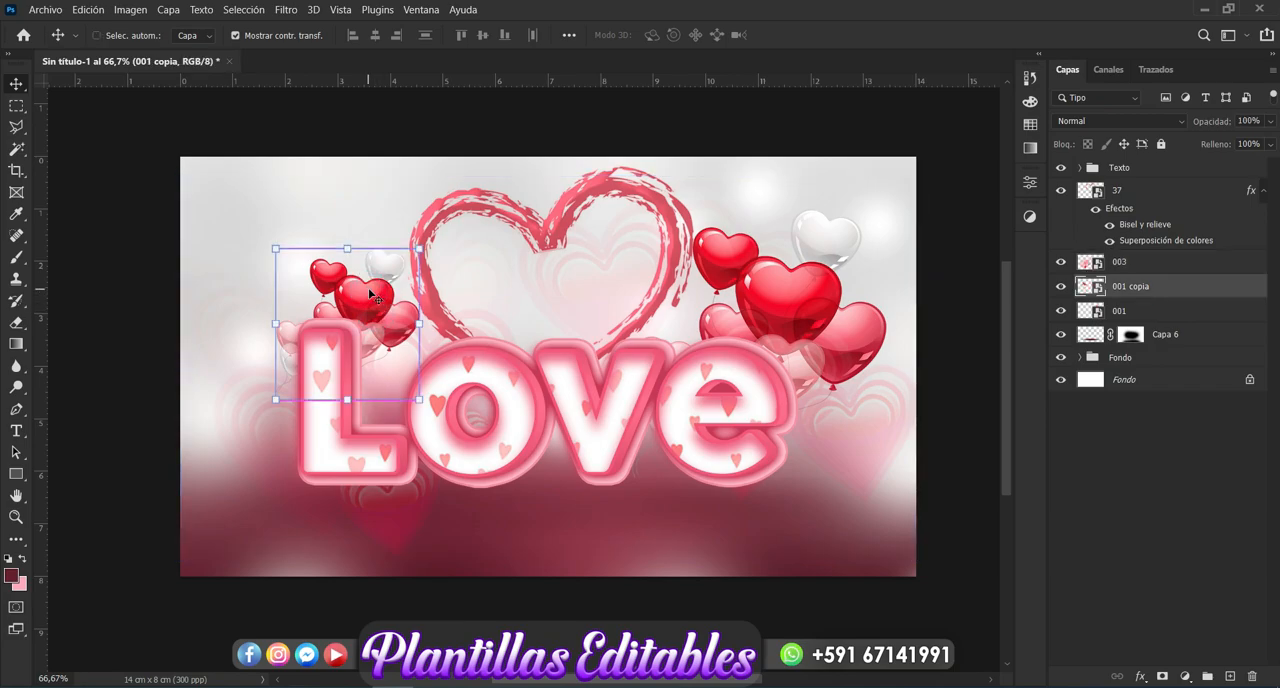
key(ctrl+j)
drag(369, 301, 228, 331)
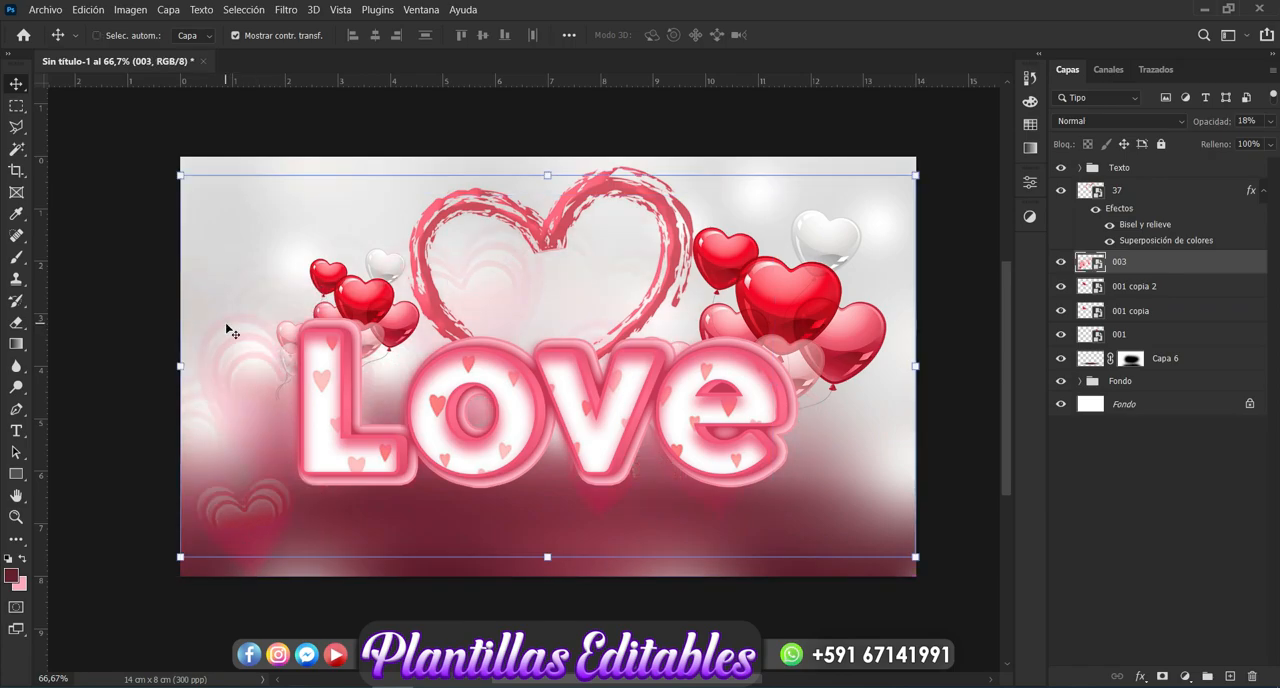
key(ctrl+z)
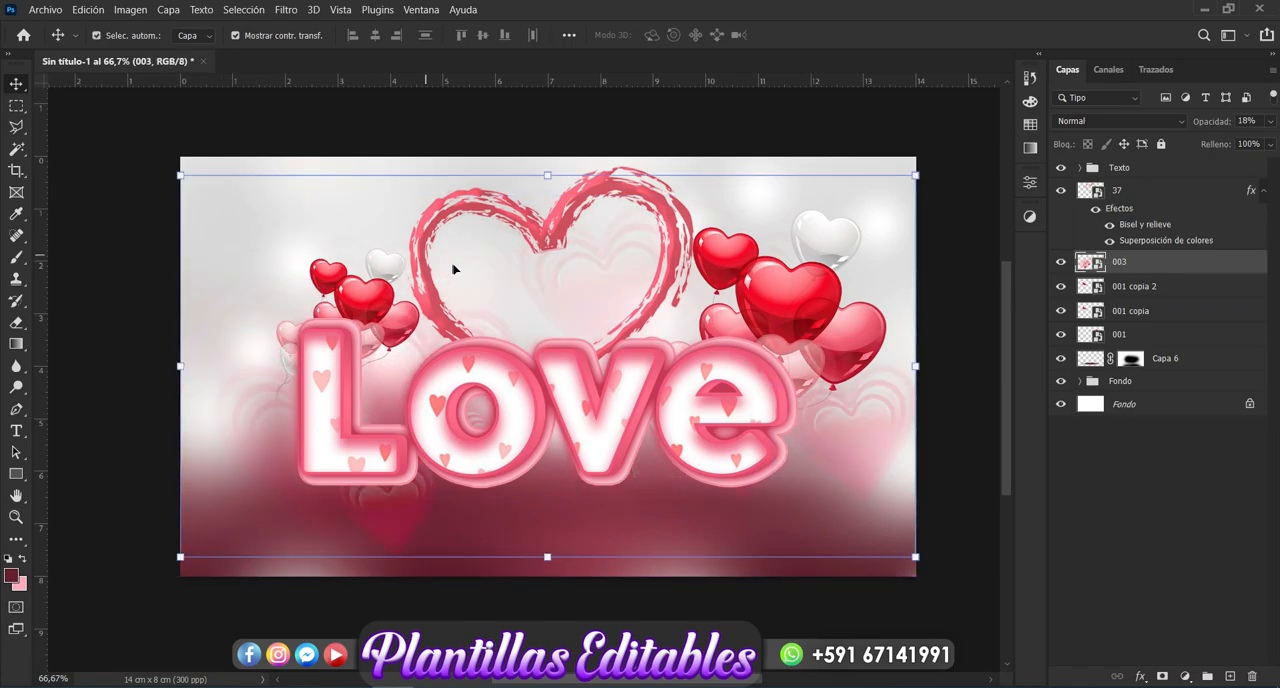
- Duplicate "001 copia 2", enlarge the copy to 1.87%, and position it partly off the canvas's left edge beside the "L"
click(1181, 291)
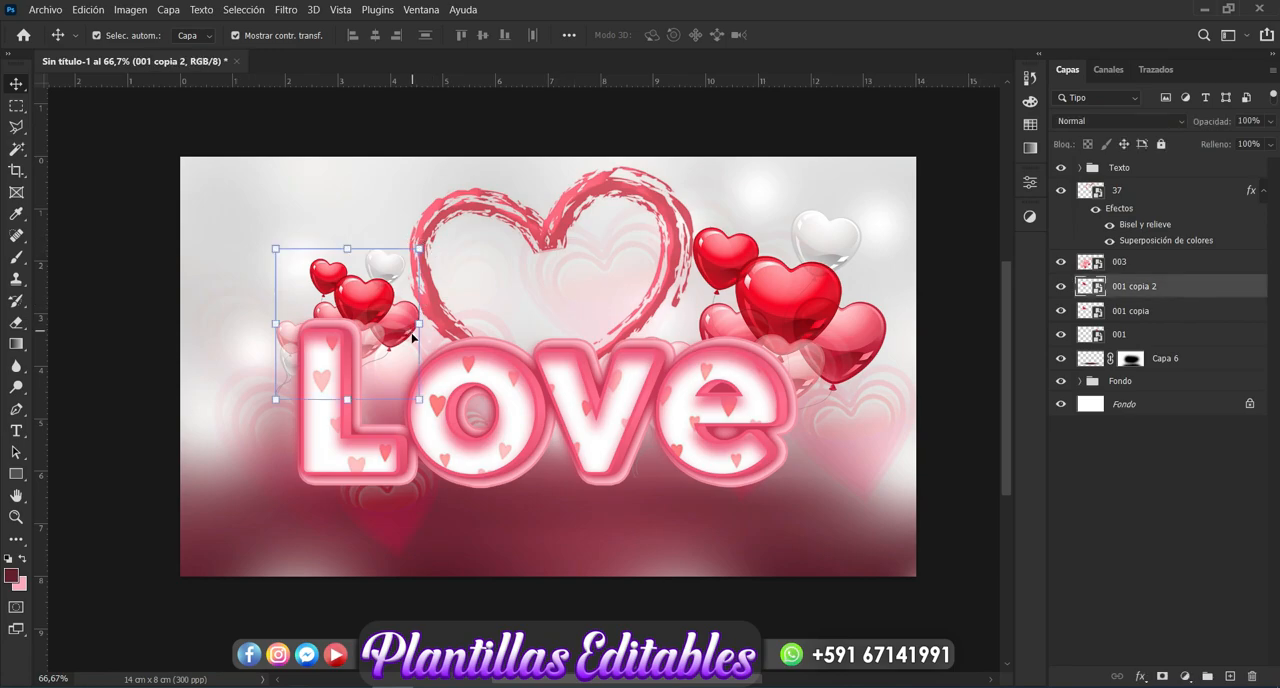
key(ctrl+j)
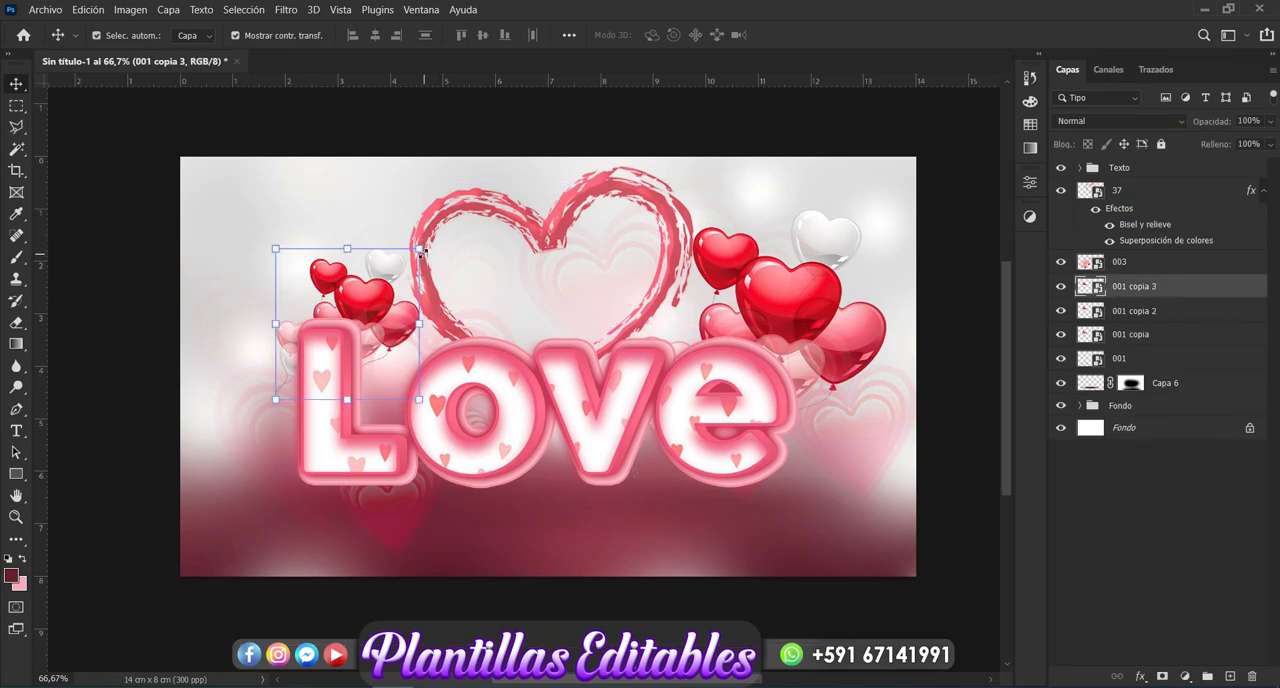
drag(421, 249, 494, 166)
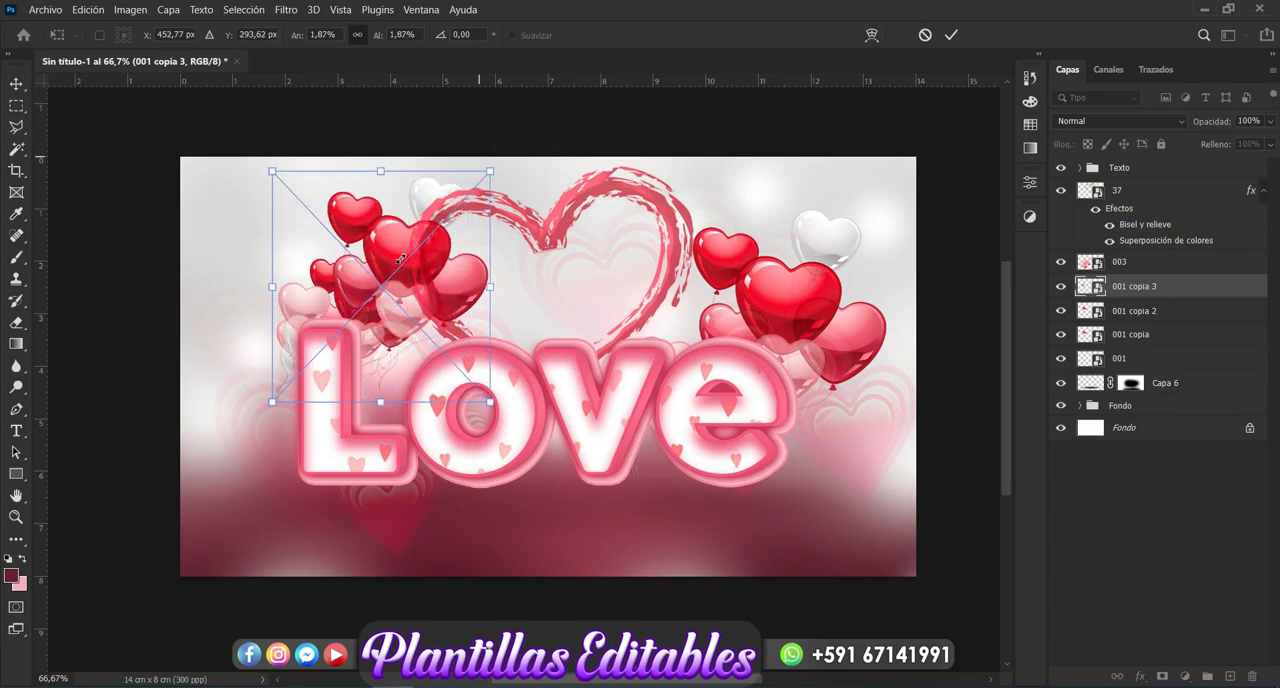
drag(392, 261, 195, 438)
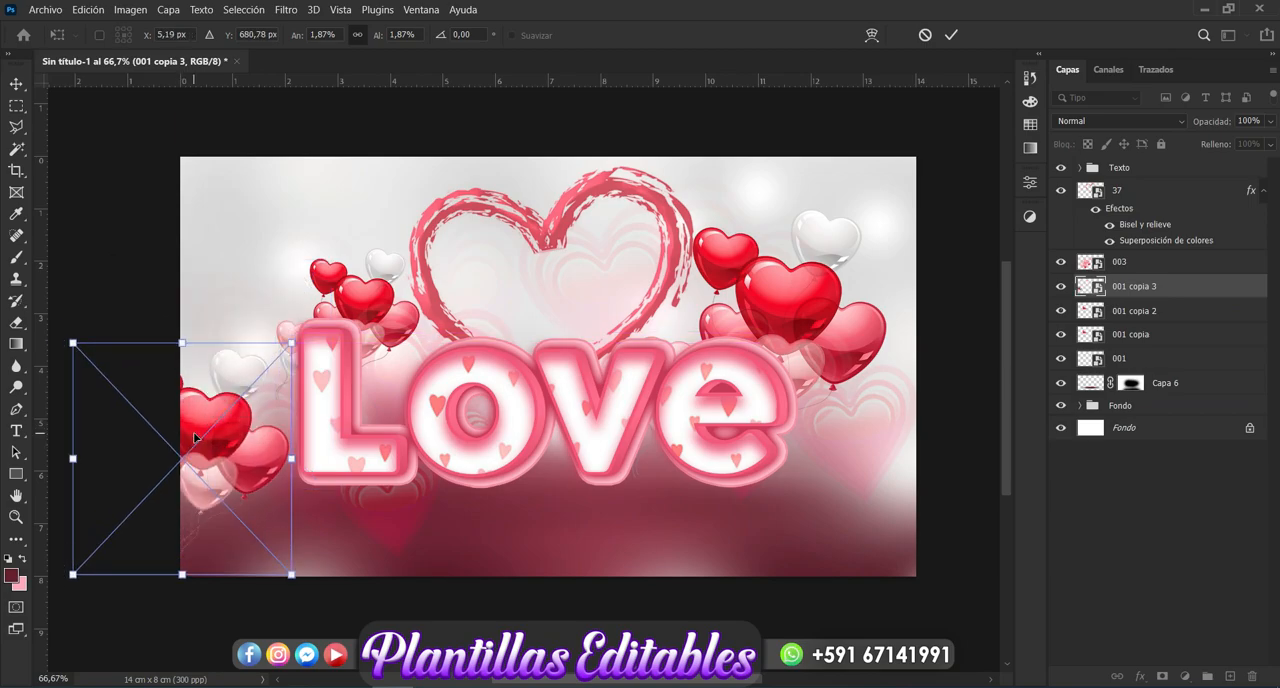
key(ctrl+z)
key(Return)
- Apply a slightly stronger Gaussian Blur to the enlarged balloon copy "001 copia 3"
click(288, 10)
mouse_move(435, 216)
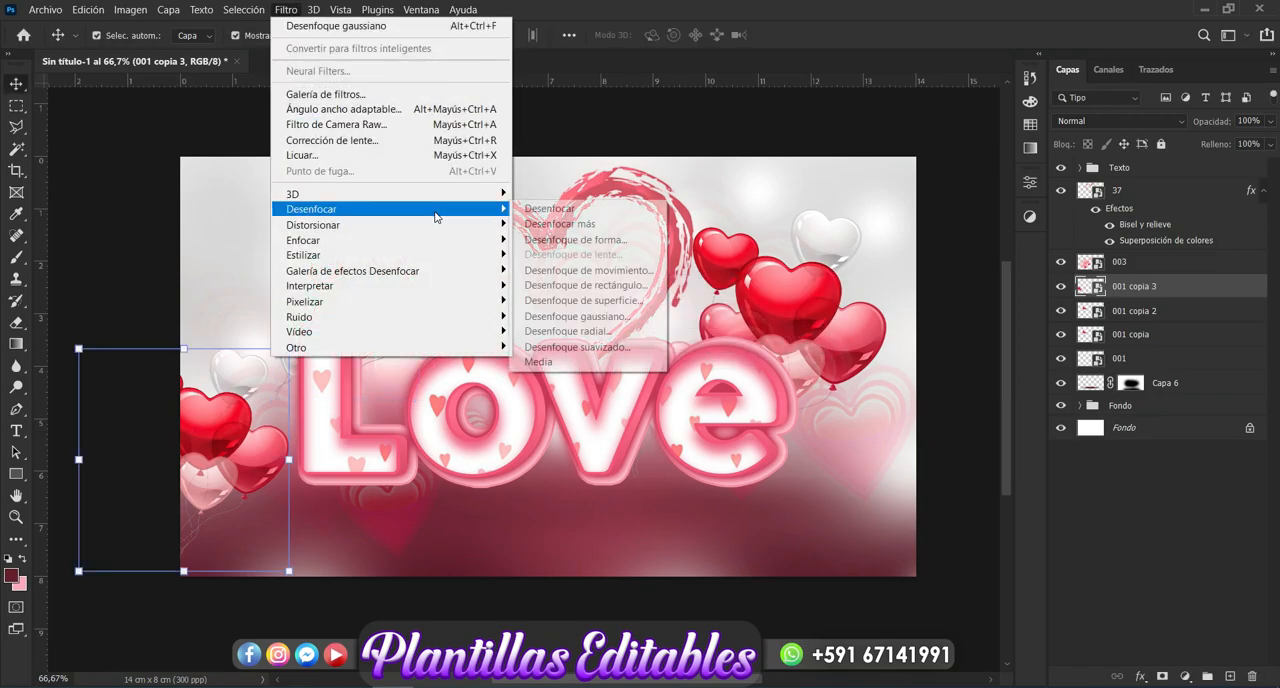
click(610, 317)
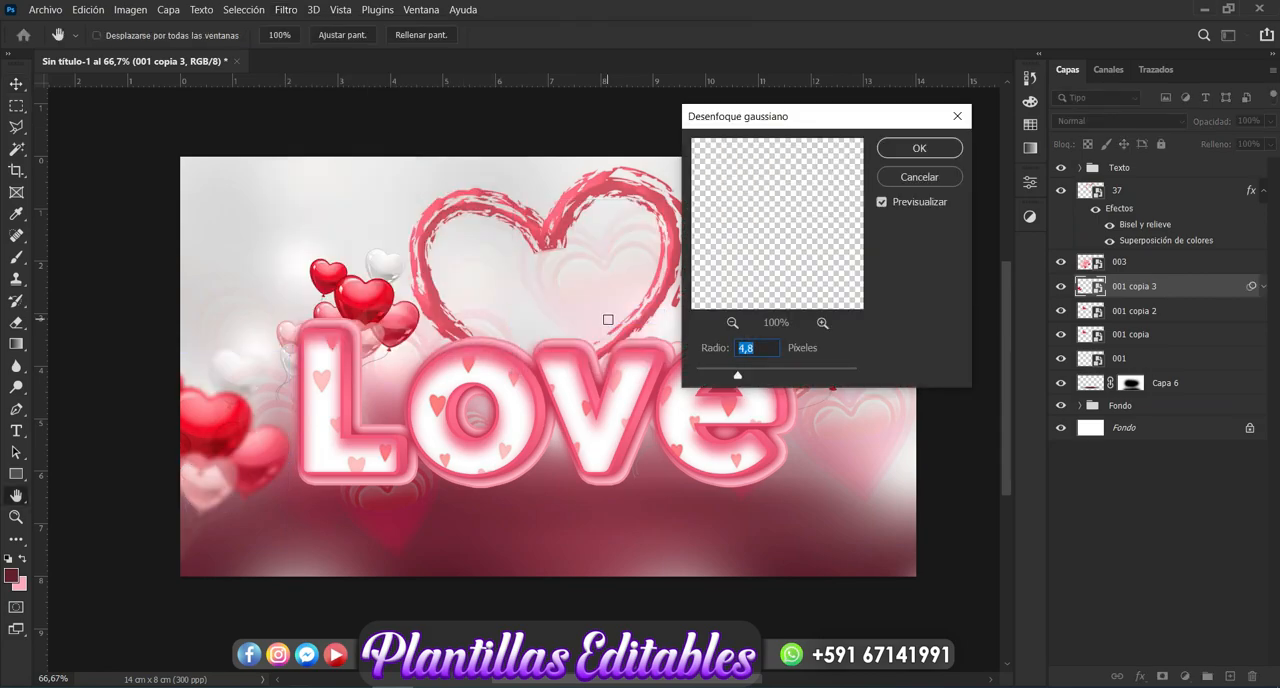
drag(739, 378, 745, 380)
click(926, 149)
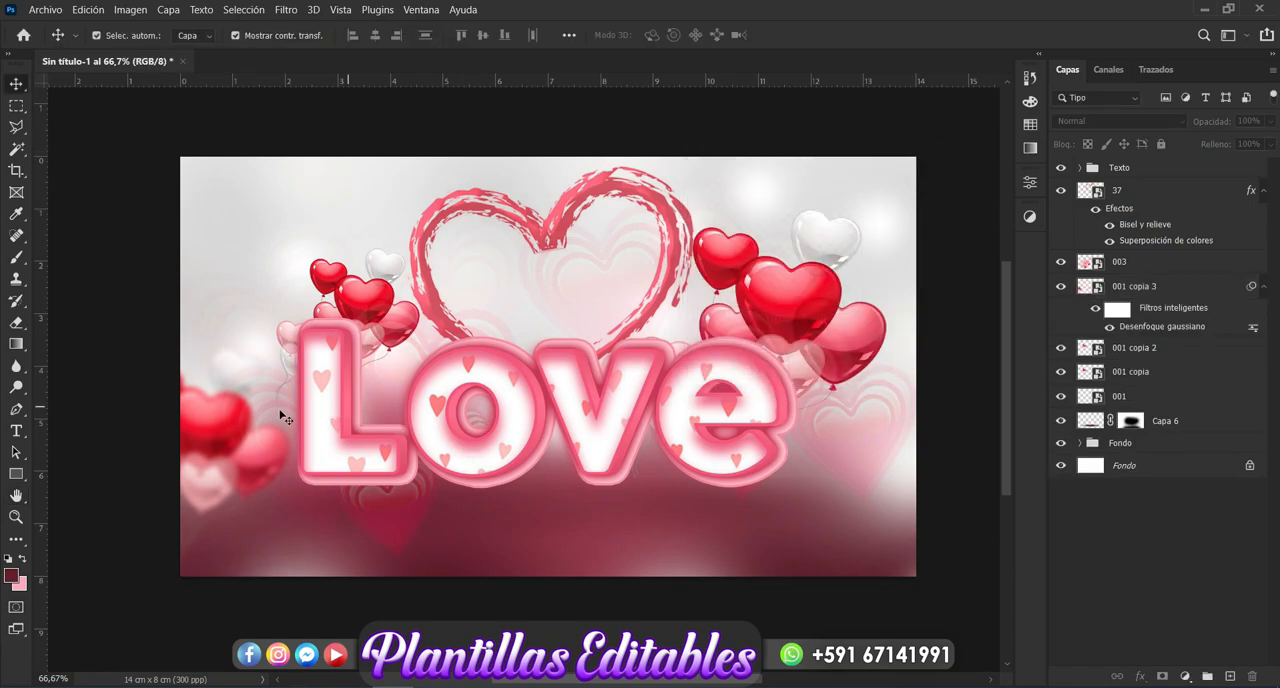
- Duplicate the blurred balloon layer "001 copia 3"
click(236, 440)
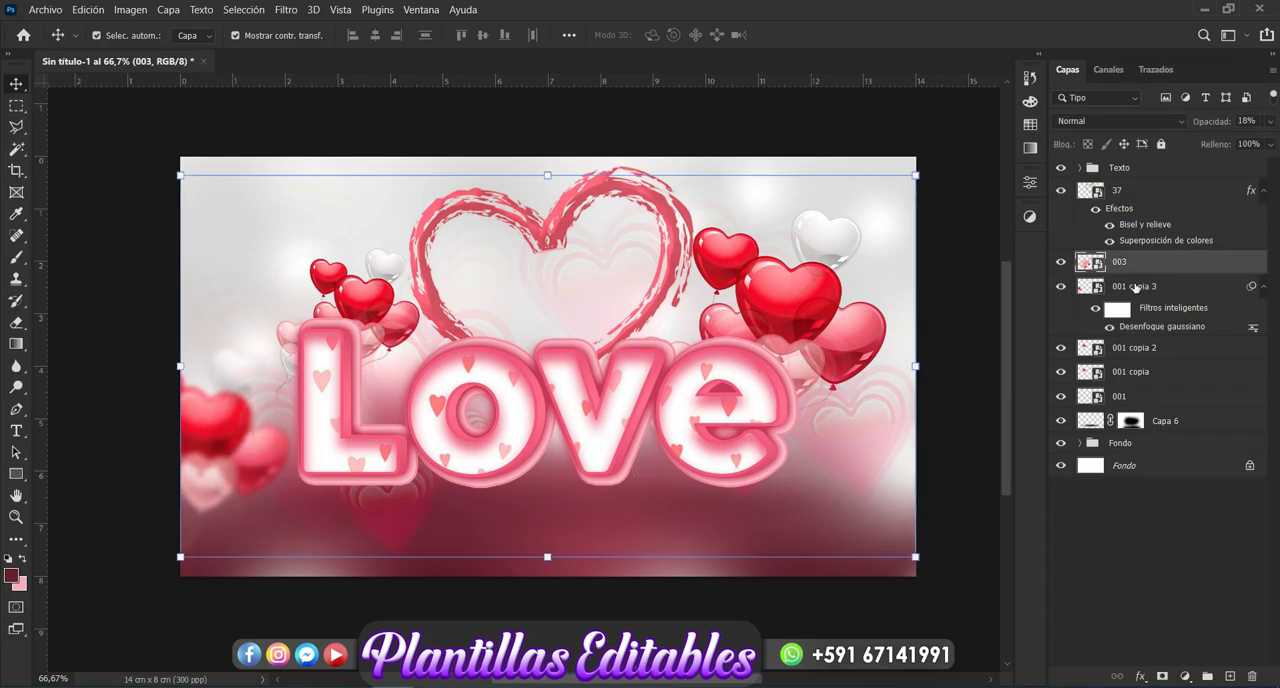
click(1136, 288)
key(ctrl+j)
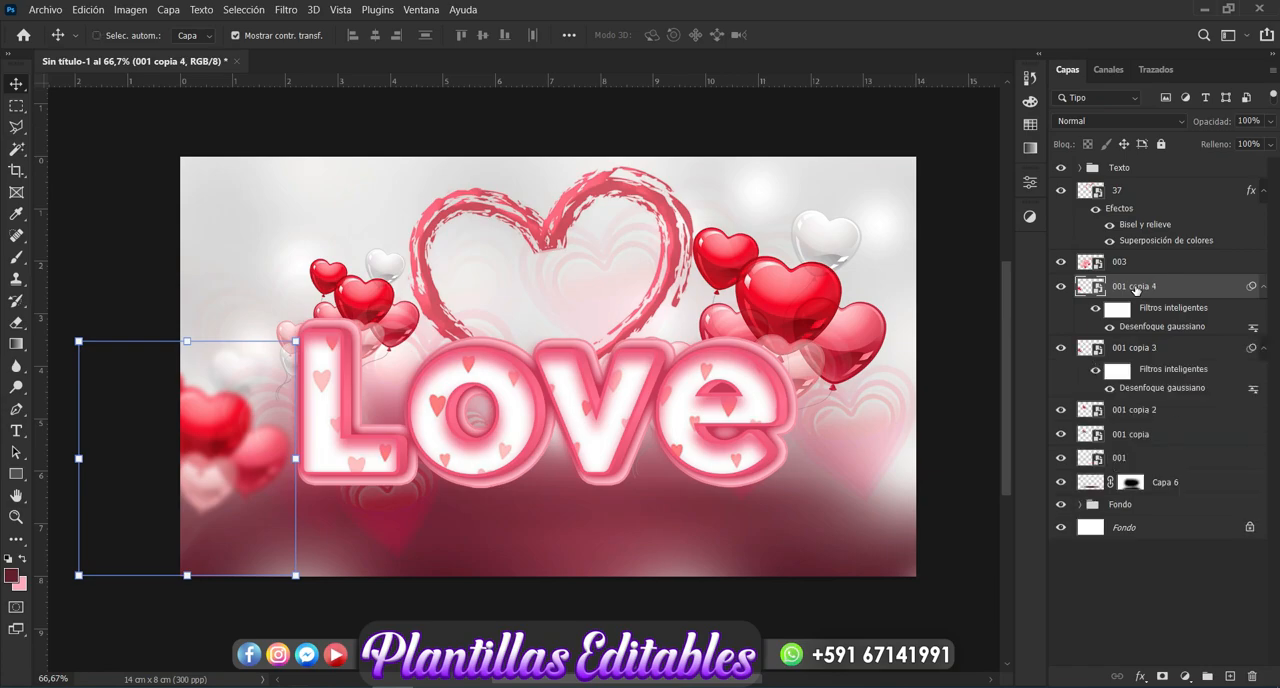
- Move the new blurred balloon copy above layer "003" and position it at the canvas's upper edge over the heart outline's left lobe
drag(226, 415, 355, 282)
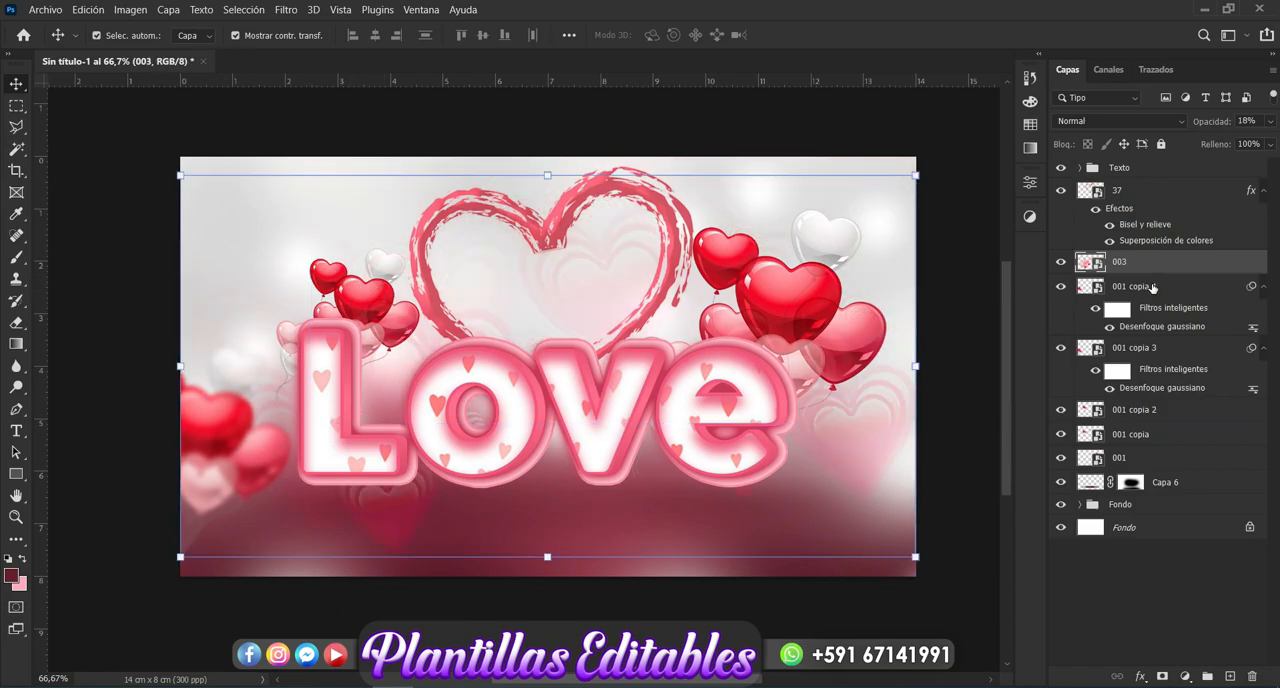
drag(1153, 287, 1149, 259)
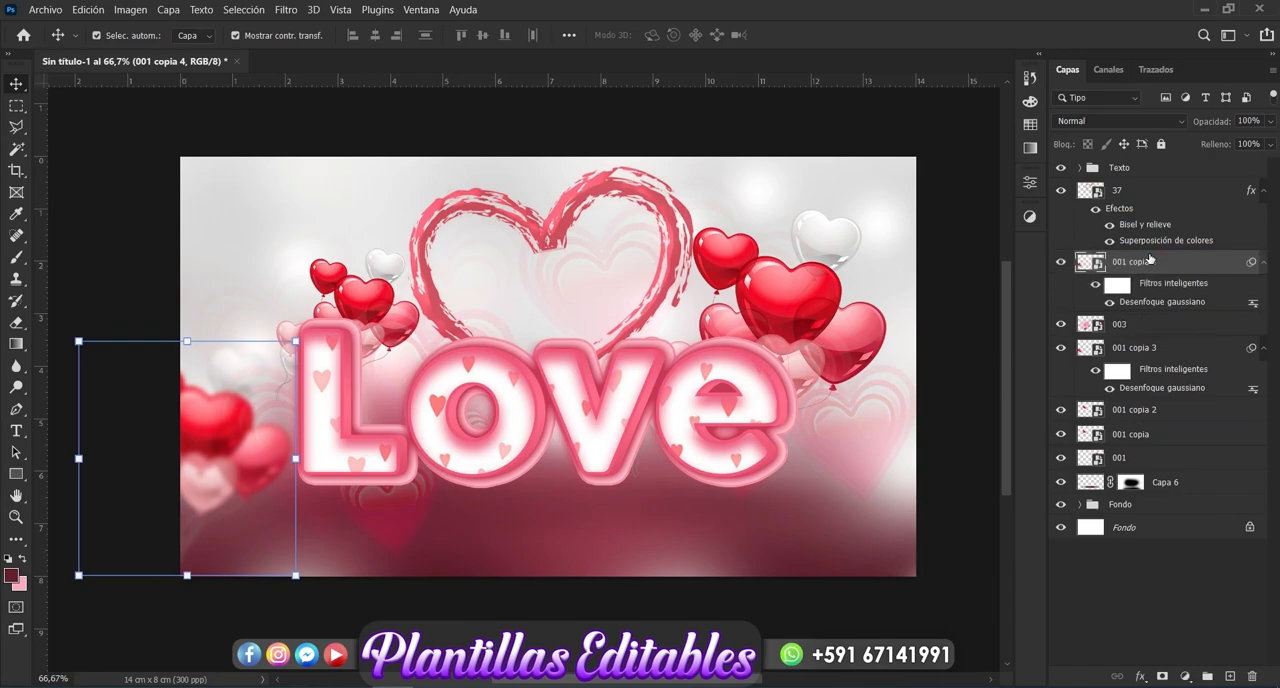
drag(222, 418, 362, 239)
drag(404, 196, 489, 163)
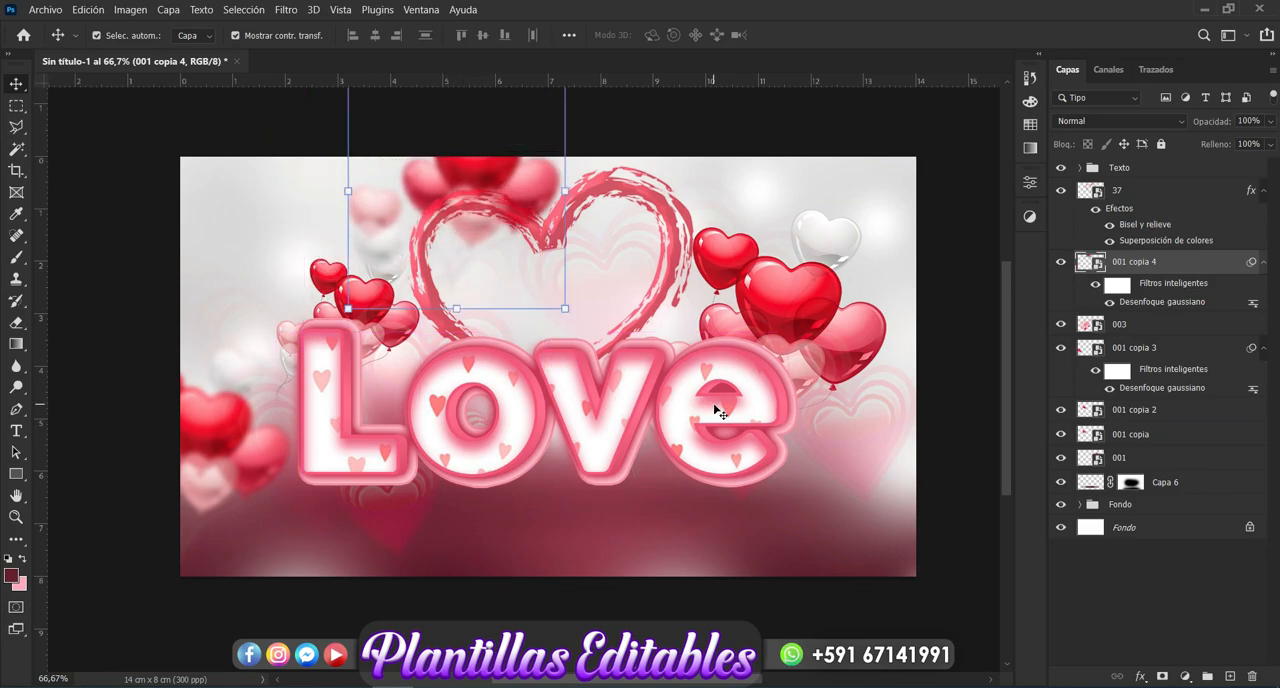
- Delete the brushed heart outline layer "37"
click(655, 298)
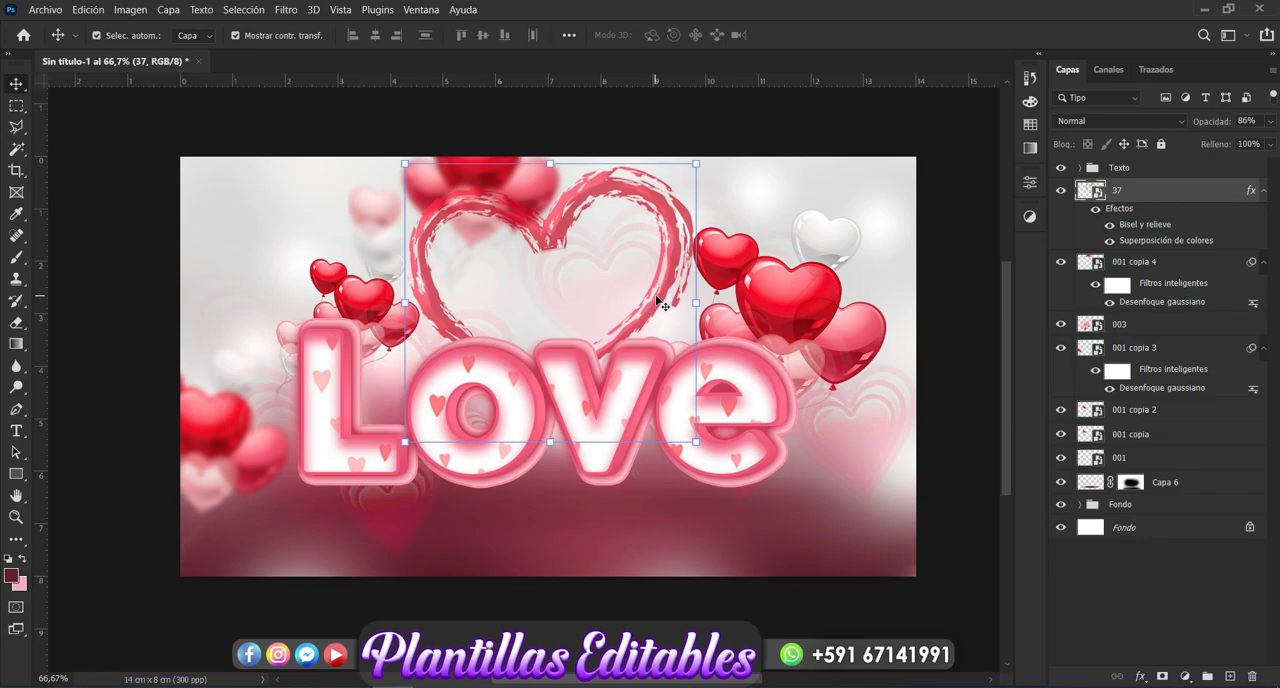
key(Delete)
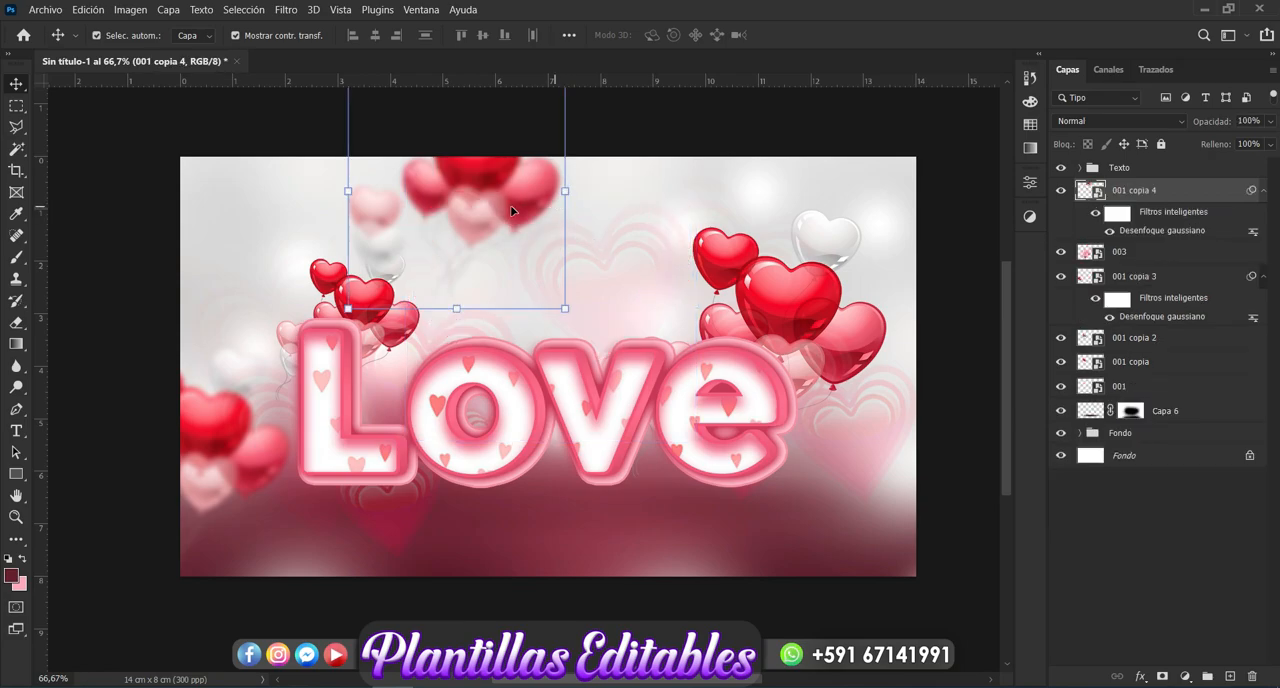
- Place one copy of the blurred balloons at the canvas's lower-right corner and a second, smaller copy above the letters "o" and "v"
drag(511, 209, 965, 524)
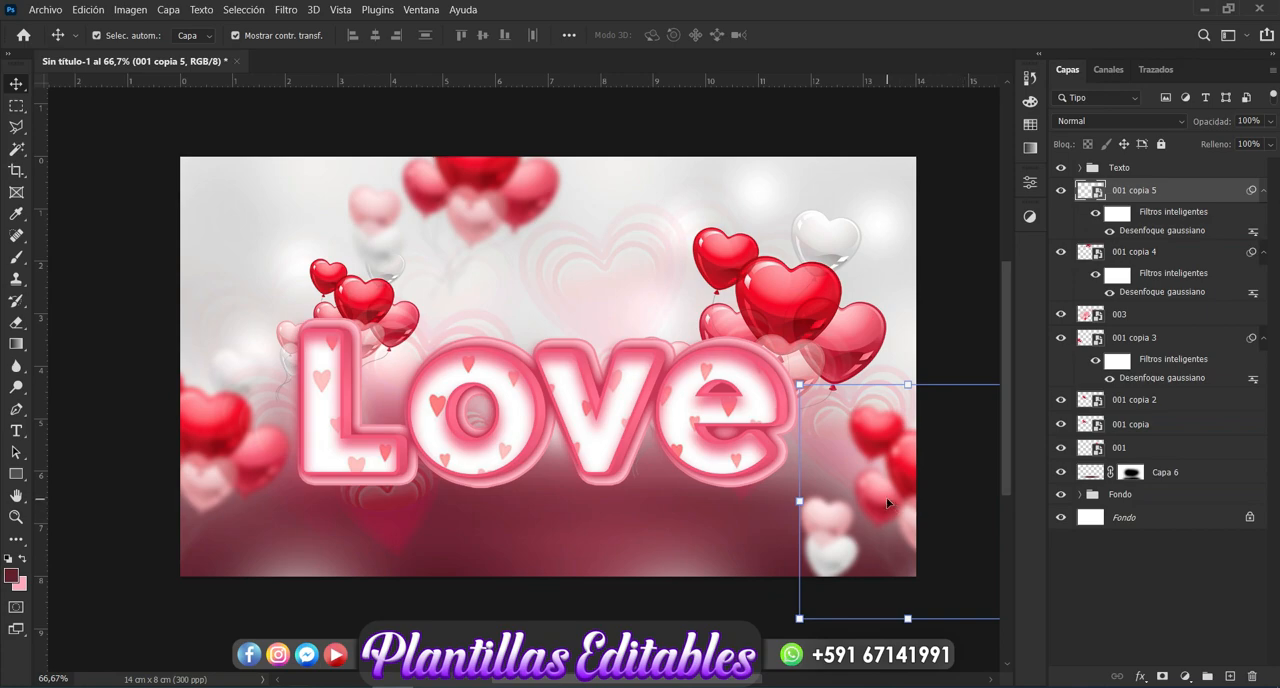
key(ctrl+j)
drag(884, 496, 468, 320)
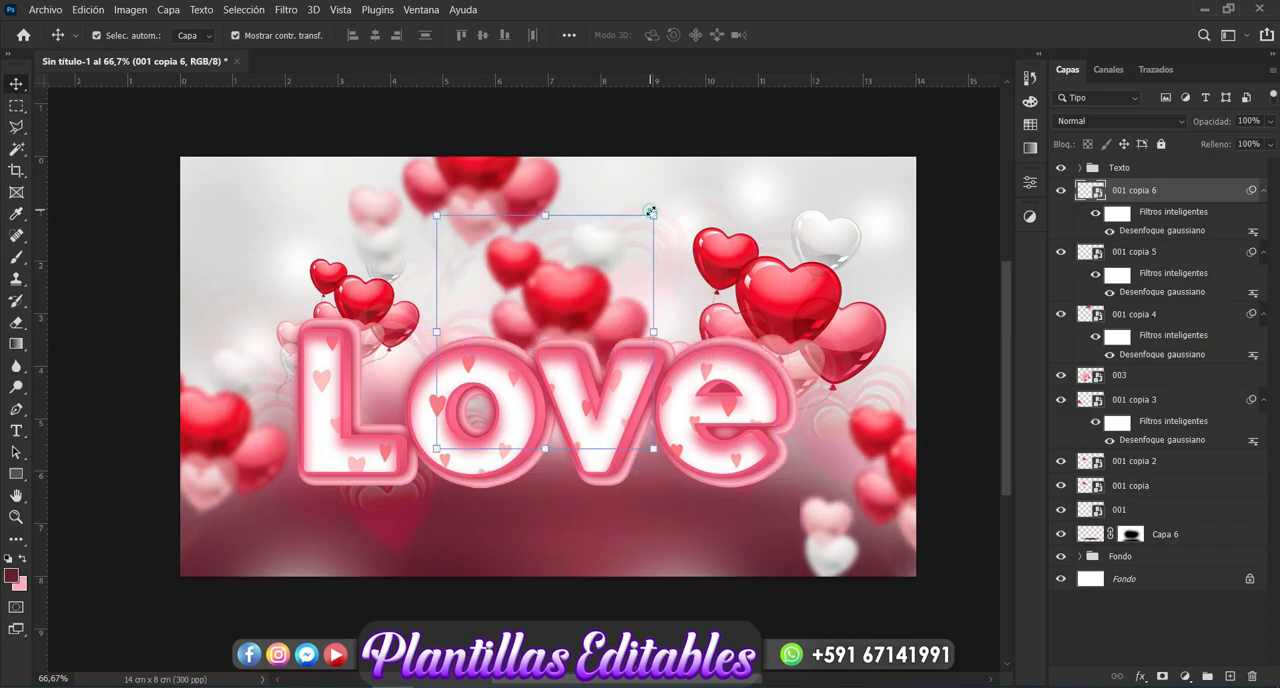
click(650, 211)
click(680, 299)
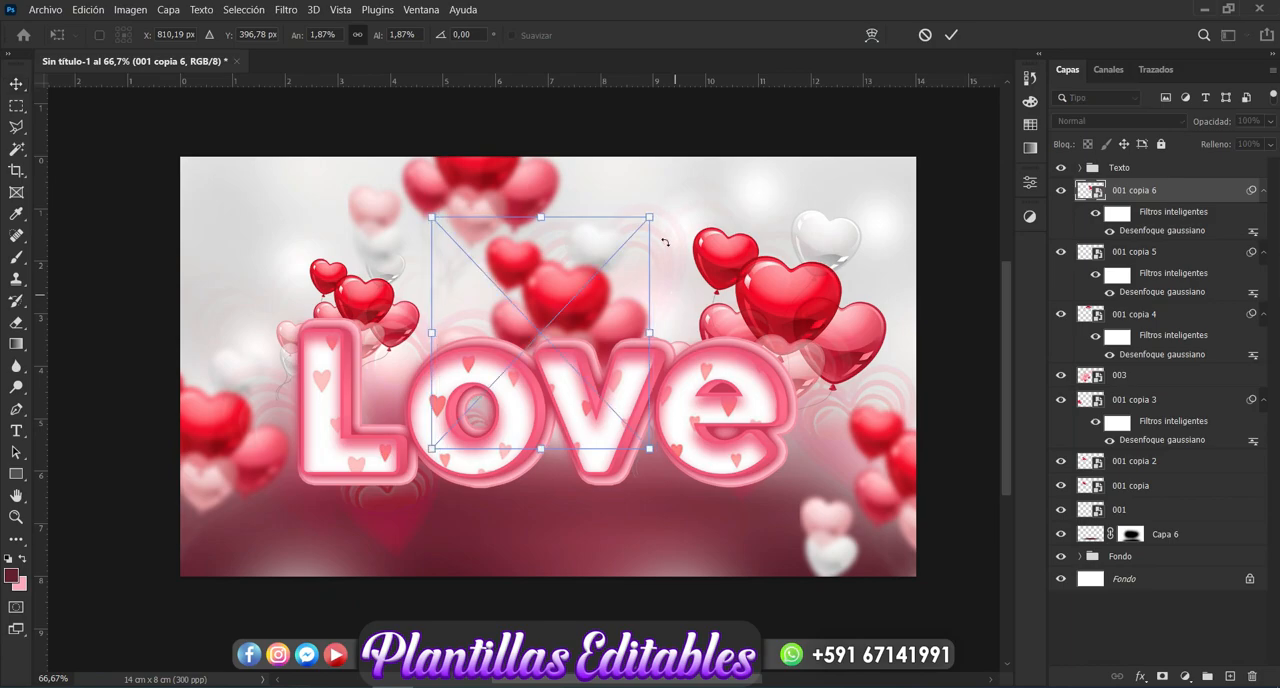
drag(650, 215, 615, 244)
key(Return)
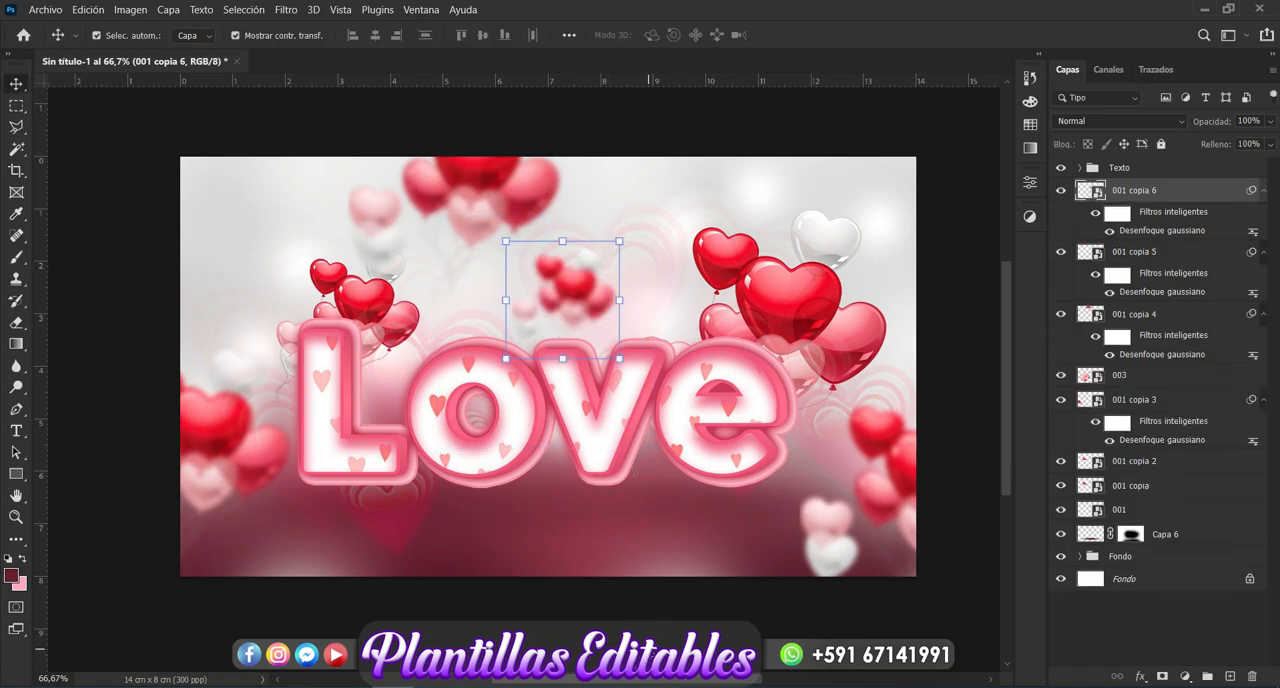
click(649, 649)
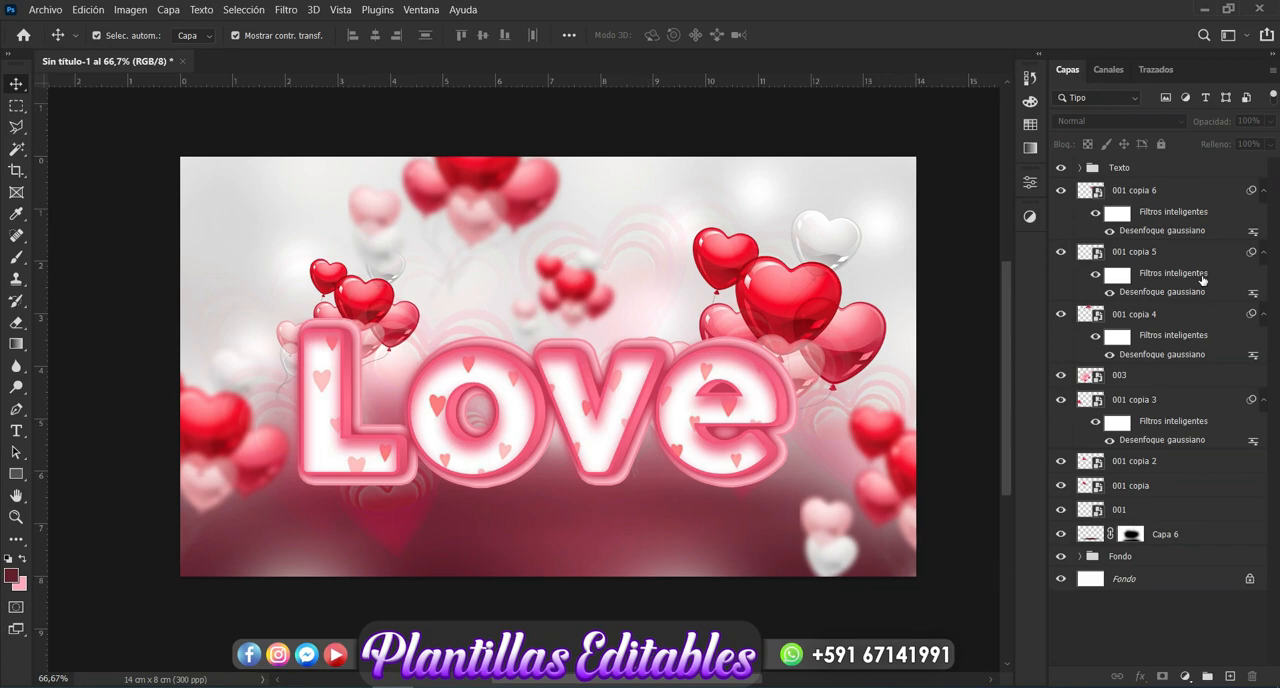
- Group the layers from "001 copia 6" down to "003" and toggle the new group's visibility to check its contents
click(1161, 190)
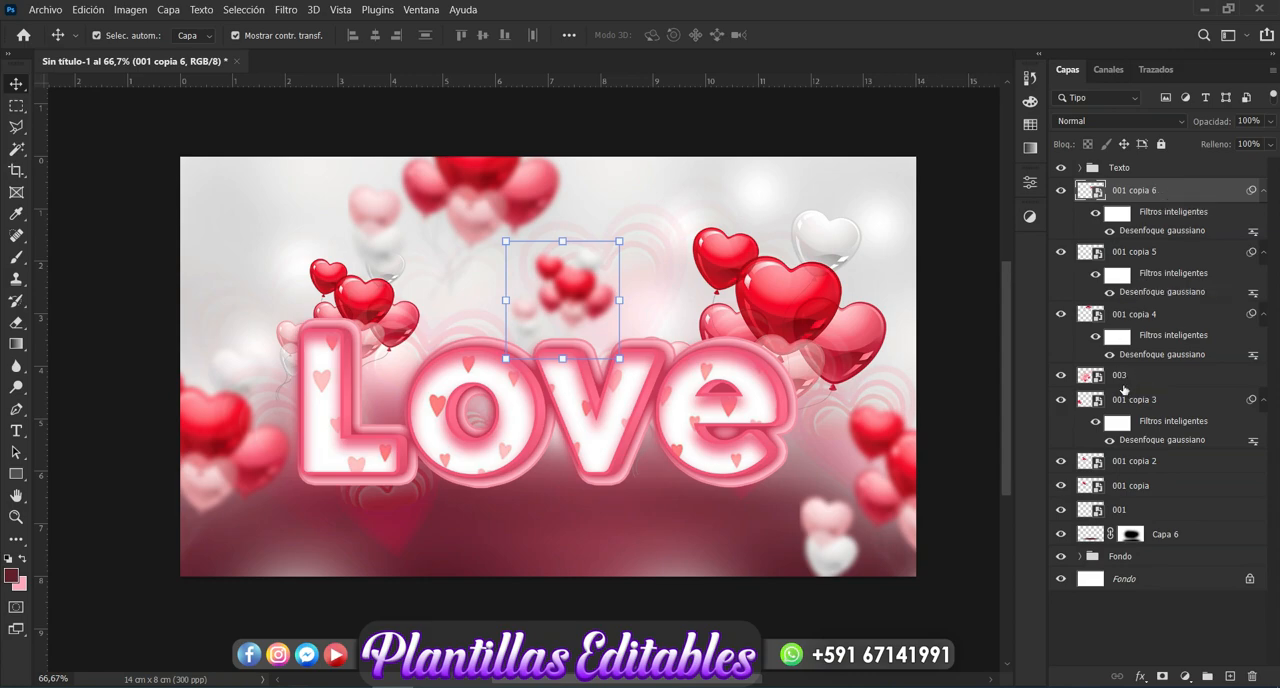
shift+click(1118, 378)
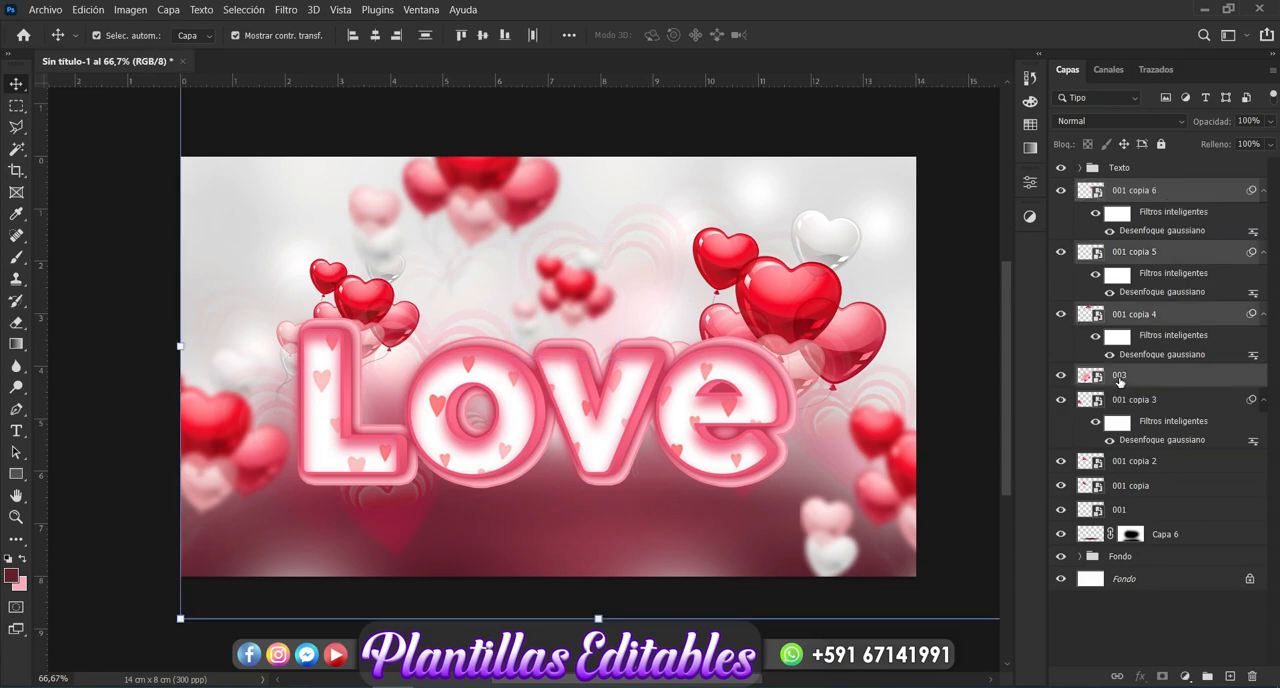
key(ctrl+g)
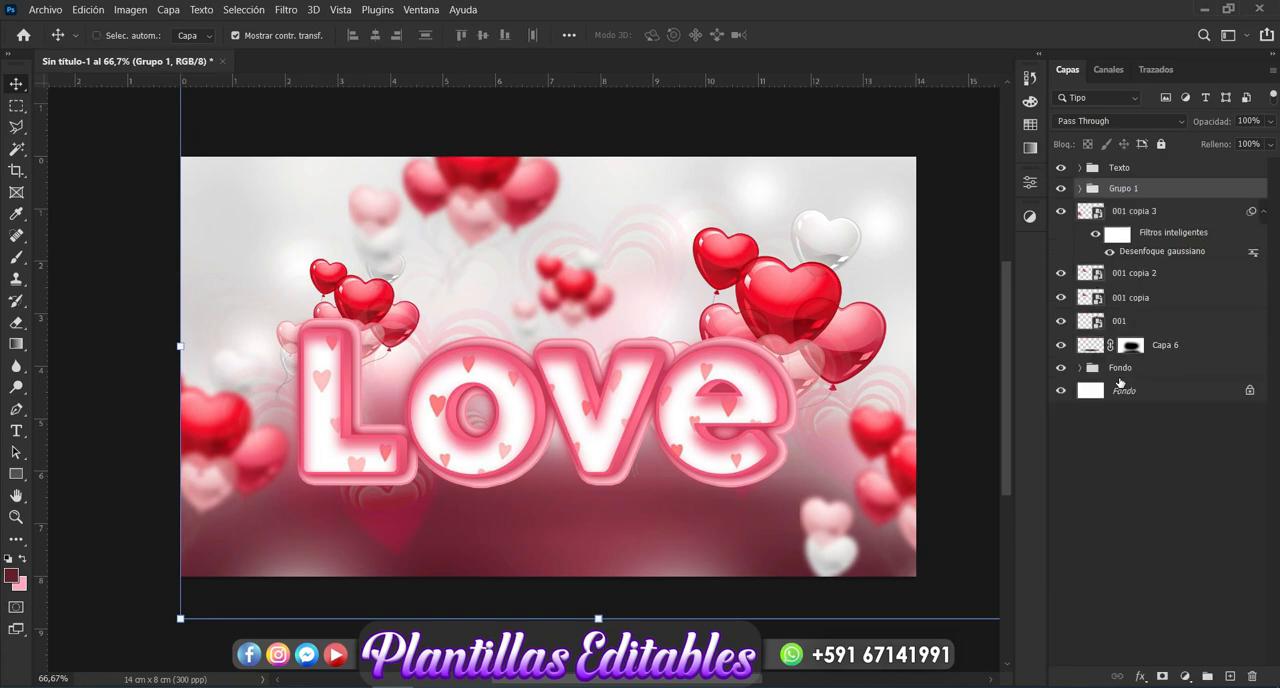
click(1064, 189)
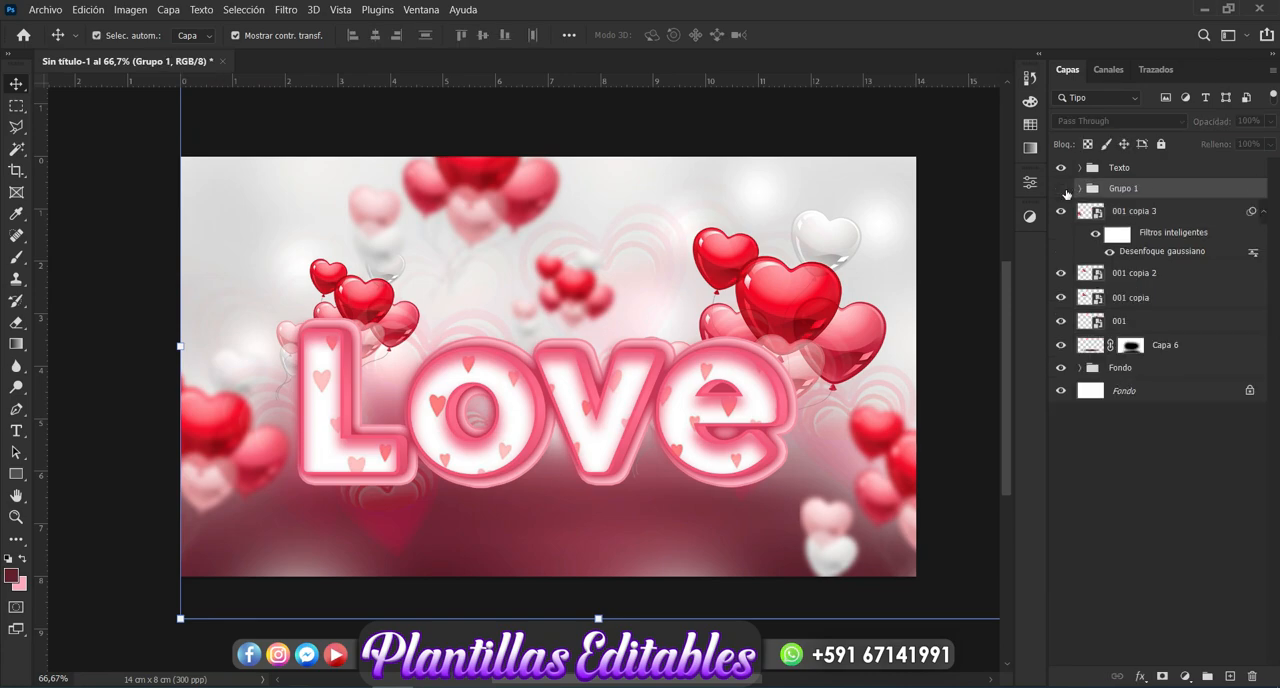
click(1061, 189)
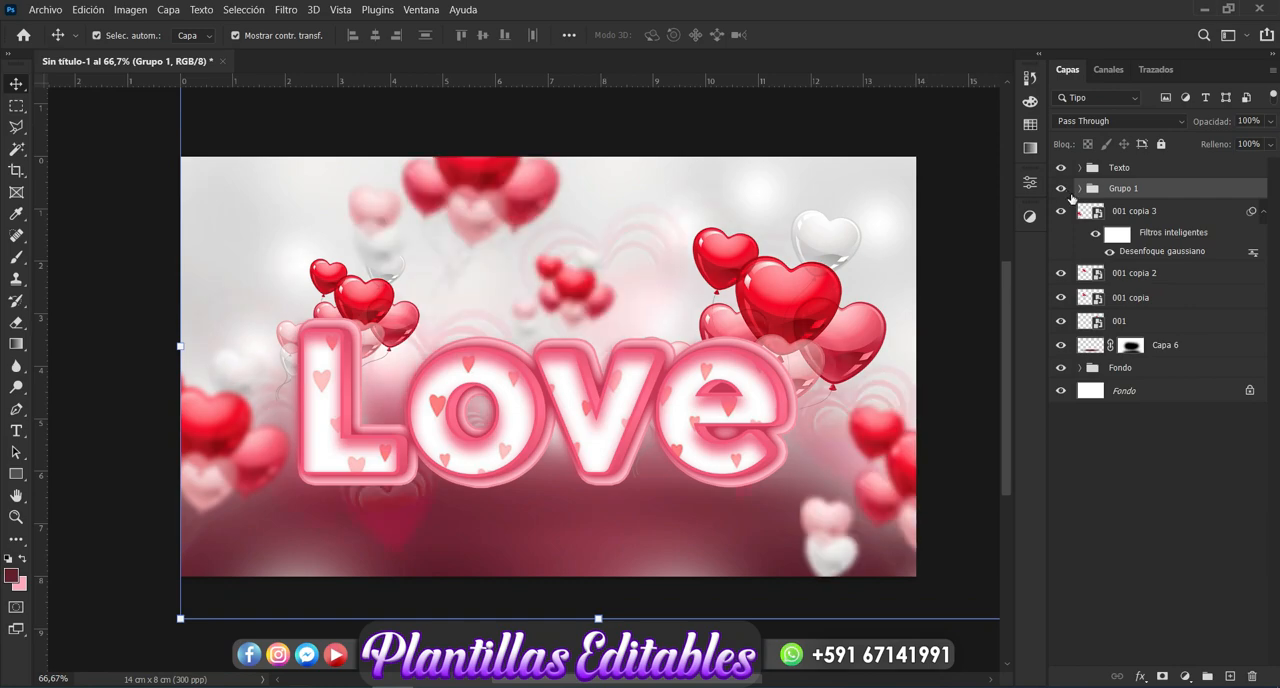
- Move the remaining balloon layers "001 copia 3", "001 copia 2", "001 copia" and "001" into the new group
click(1087, 211)
drag(1115, 213, 1116, 194)
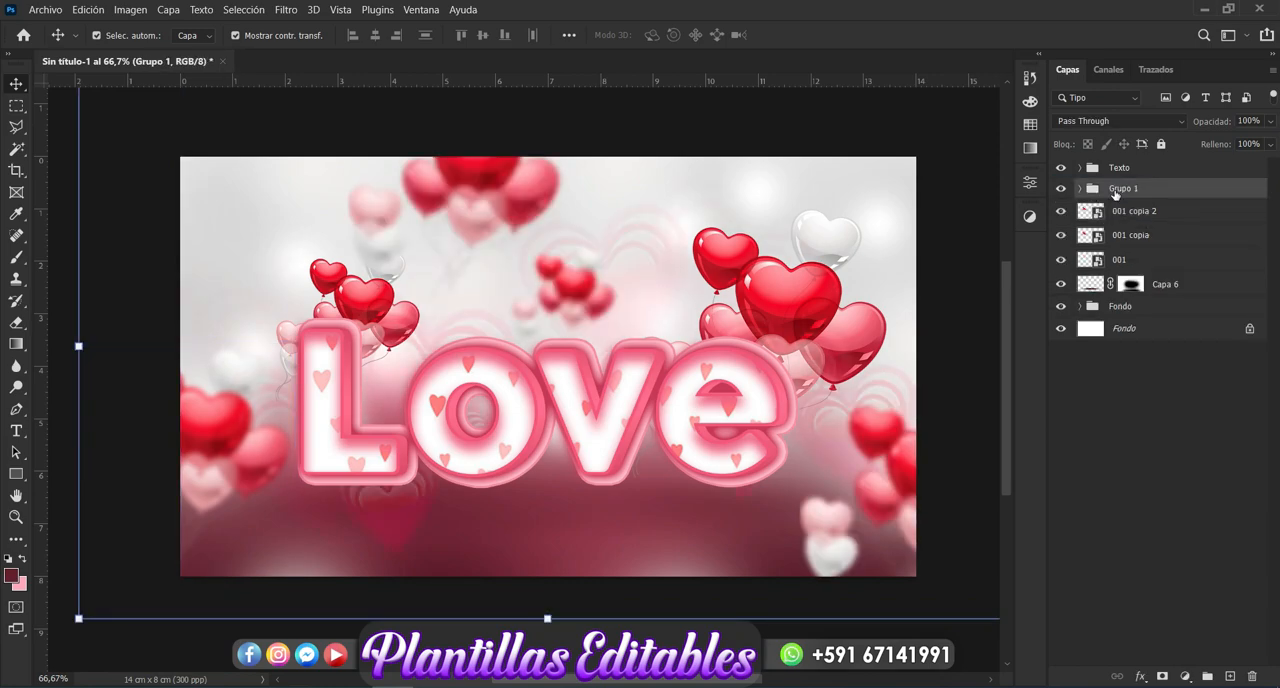
click(1123, 212)
drag(1123, 212, 1121, 194)
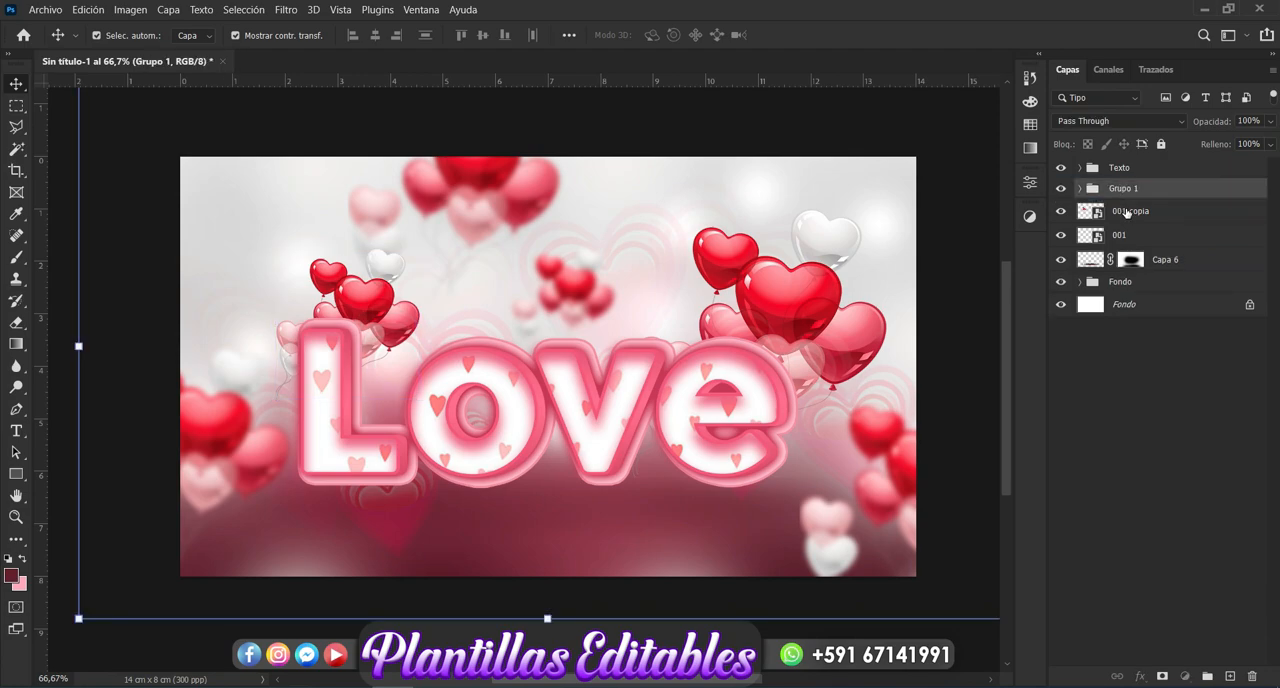
click(1126, 212)
drag(1126, 212, 1125, 195)
click(1123, 215)
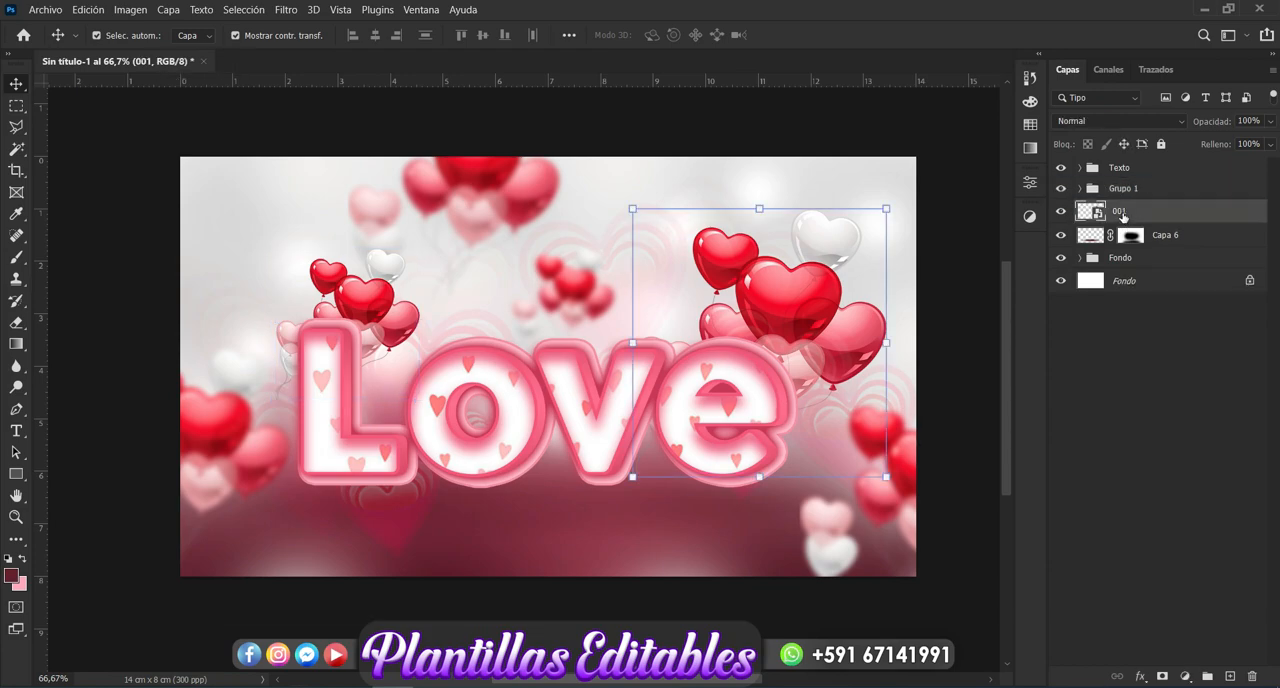
drag(1123, 215, 1122, 199)
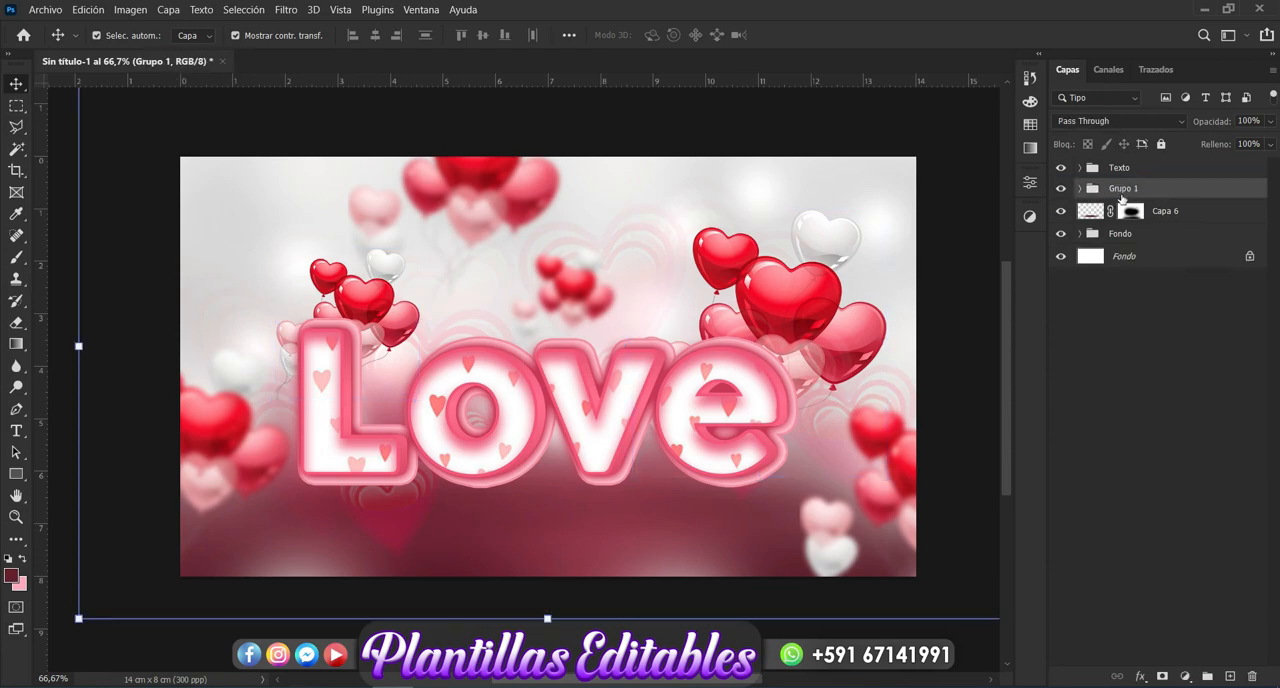
- Rename the balloon group as "Corazones" and deselect all layers
double_click(1121, 189)
key(Return)
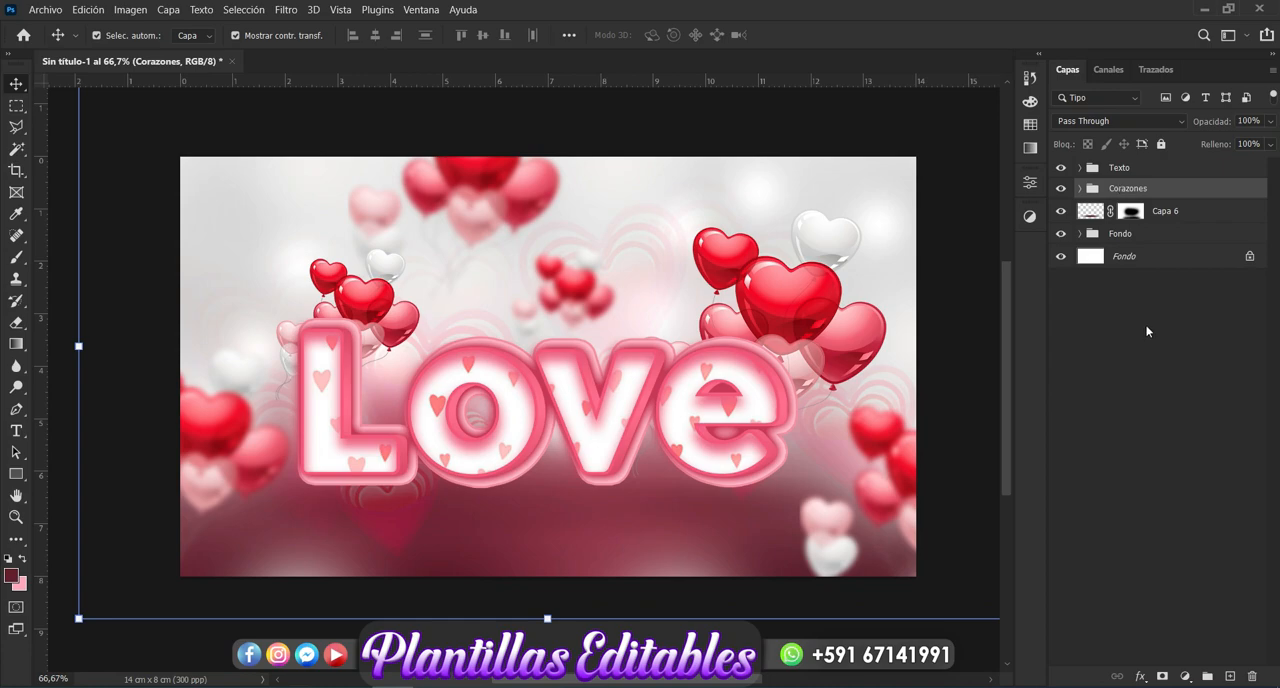
click(1132, 402)
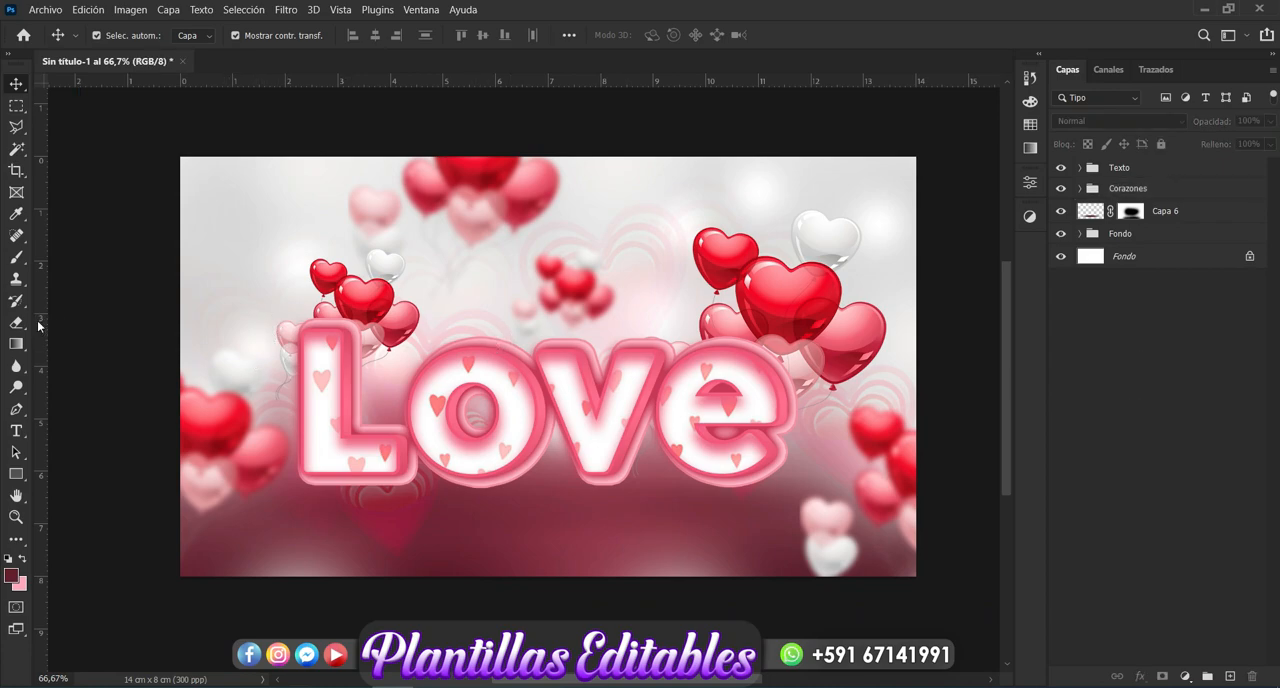
- Set the horizontal Type tool's text colour to near-white #fafafa
click(16, 432)
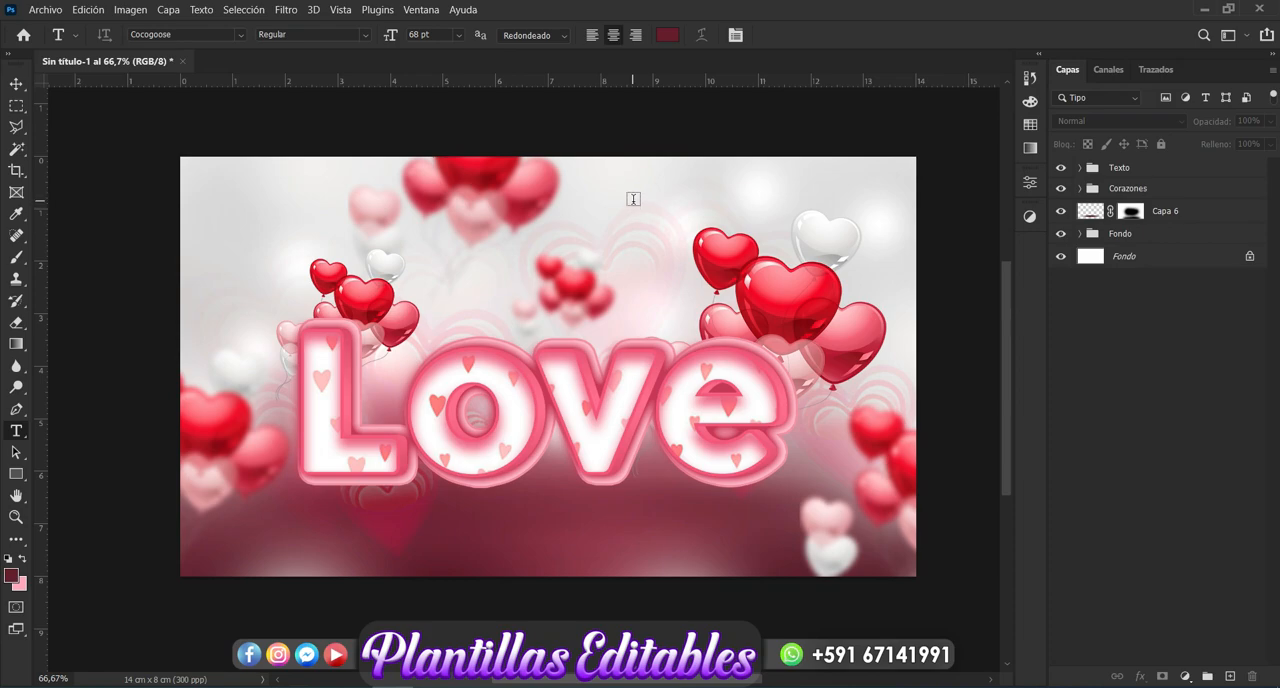
click(667, 35)
click(790, 176)
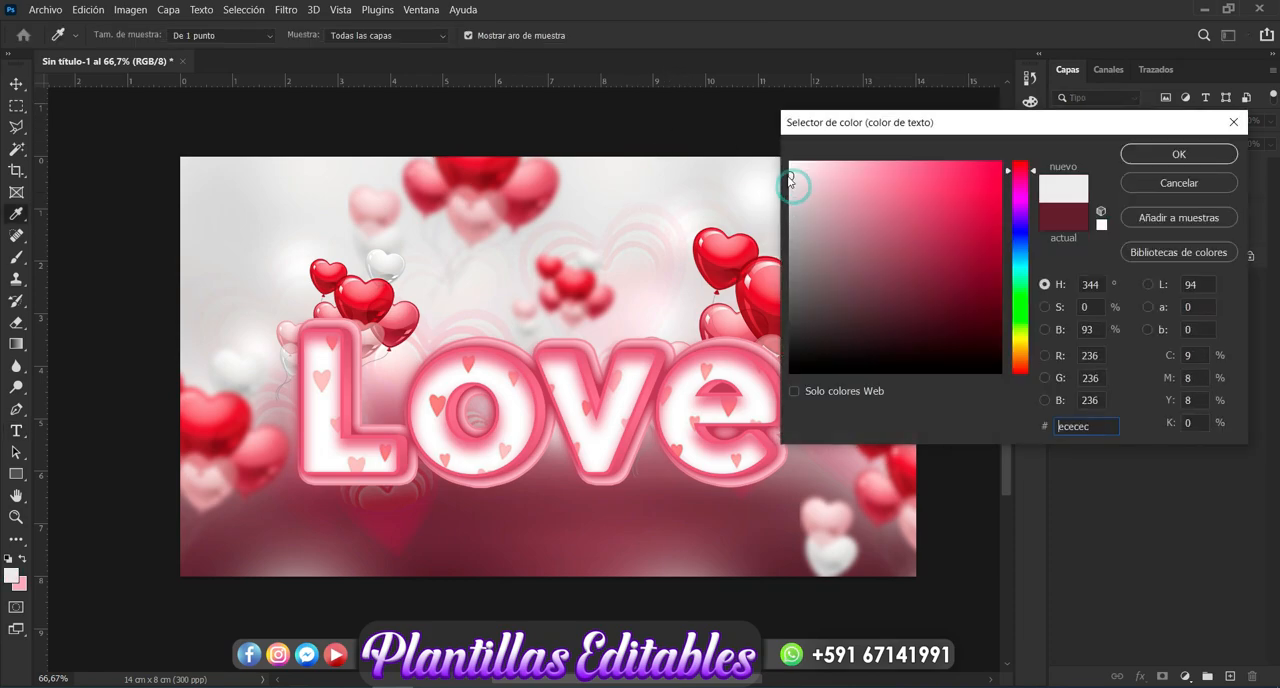
click(790, 165)
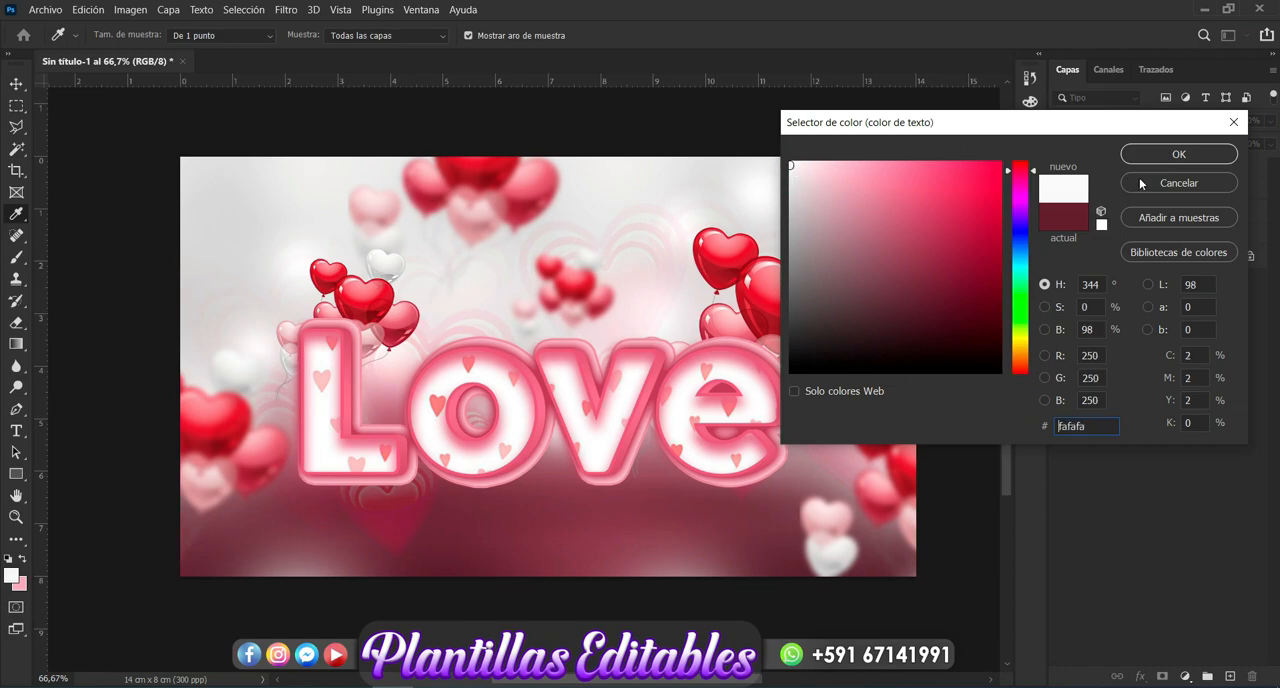
click(1160, 155)
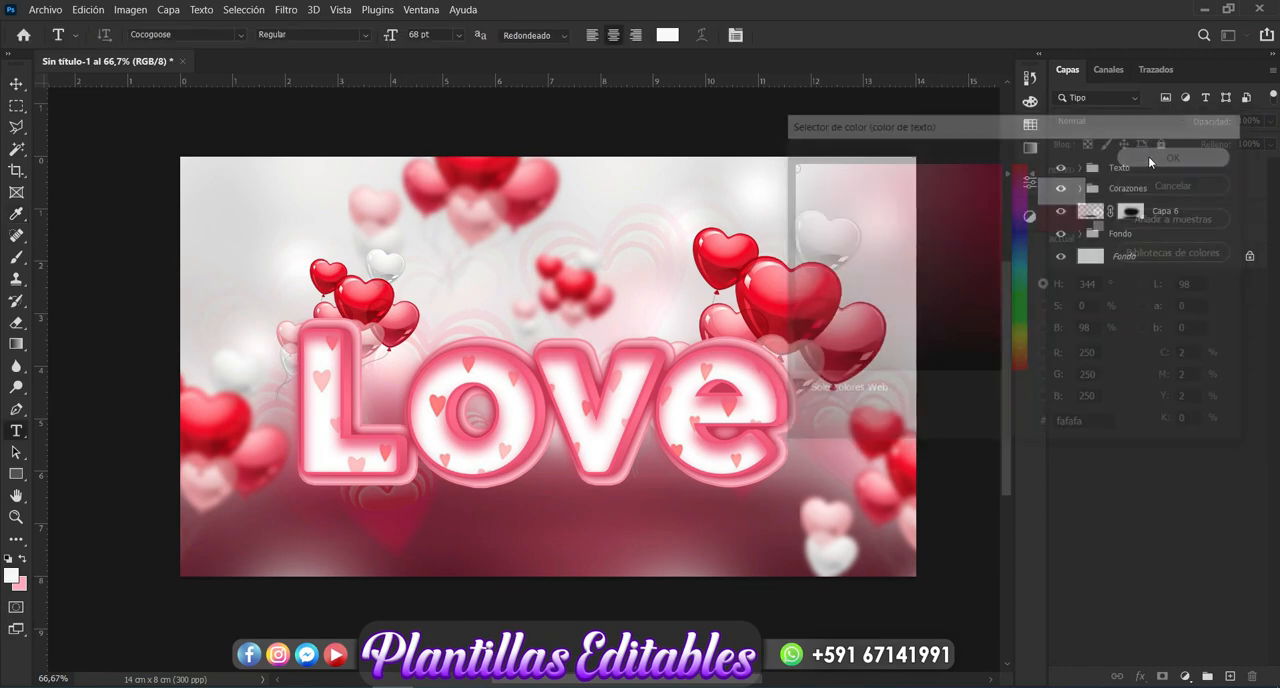
click(307, 541)
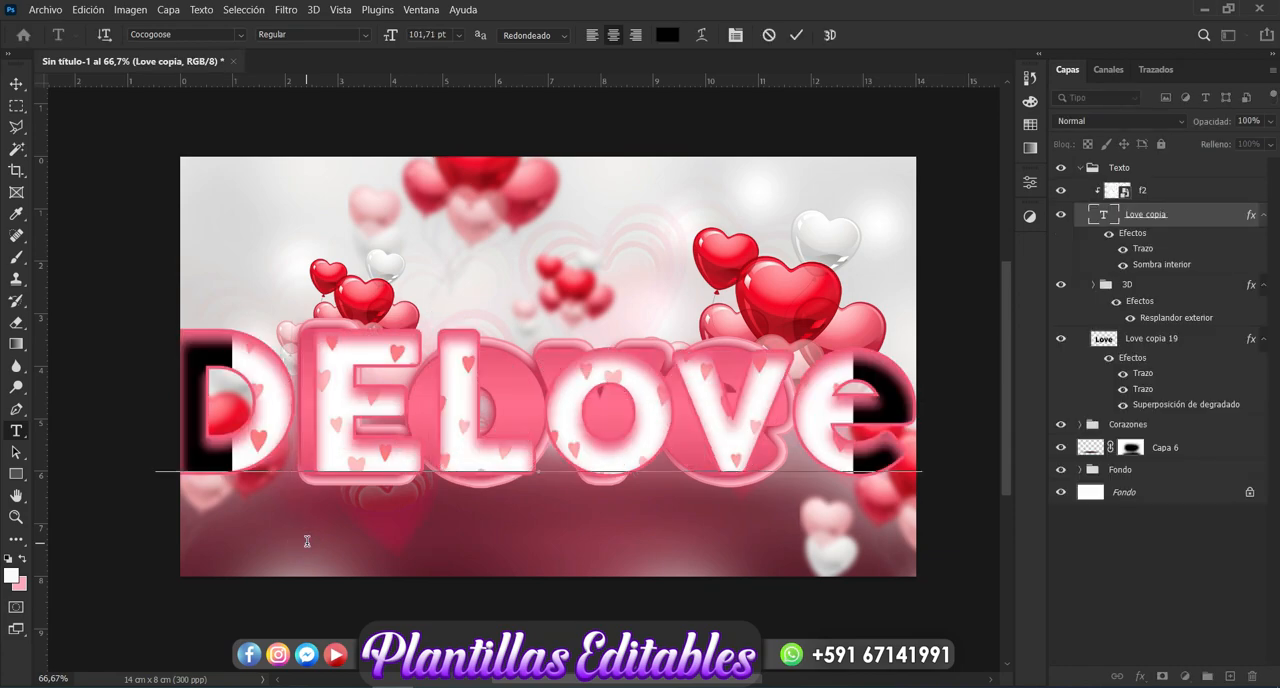
key(ctrl+z)
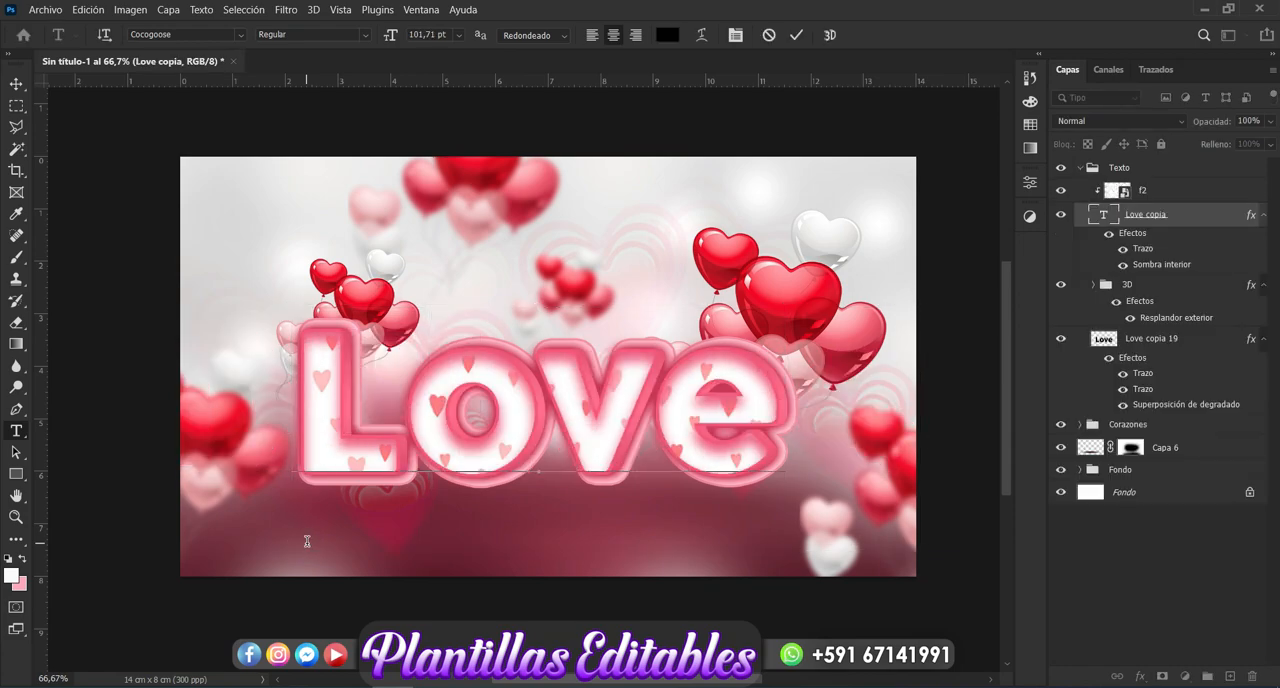
click(15, 83)
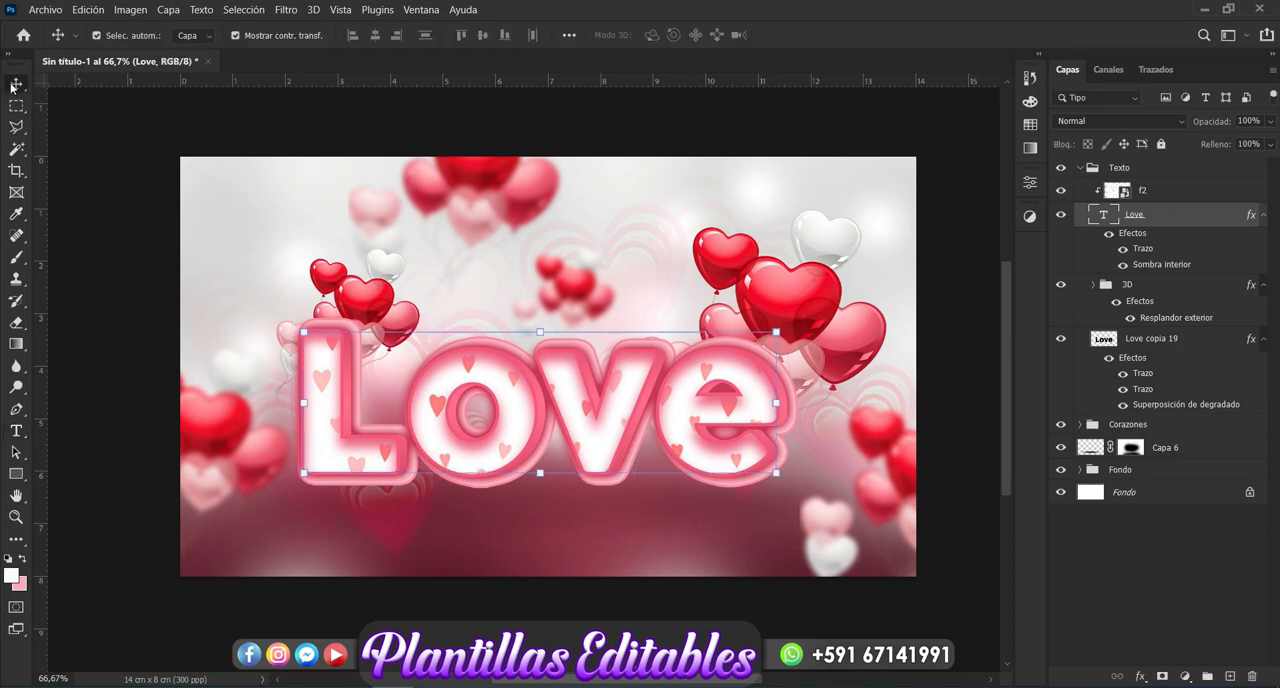
click(17, 431)
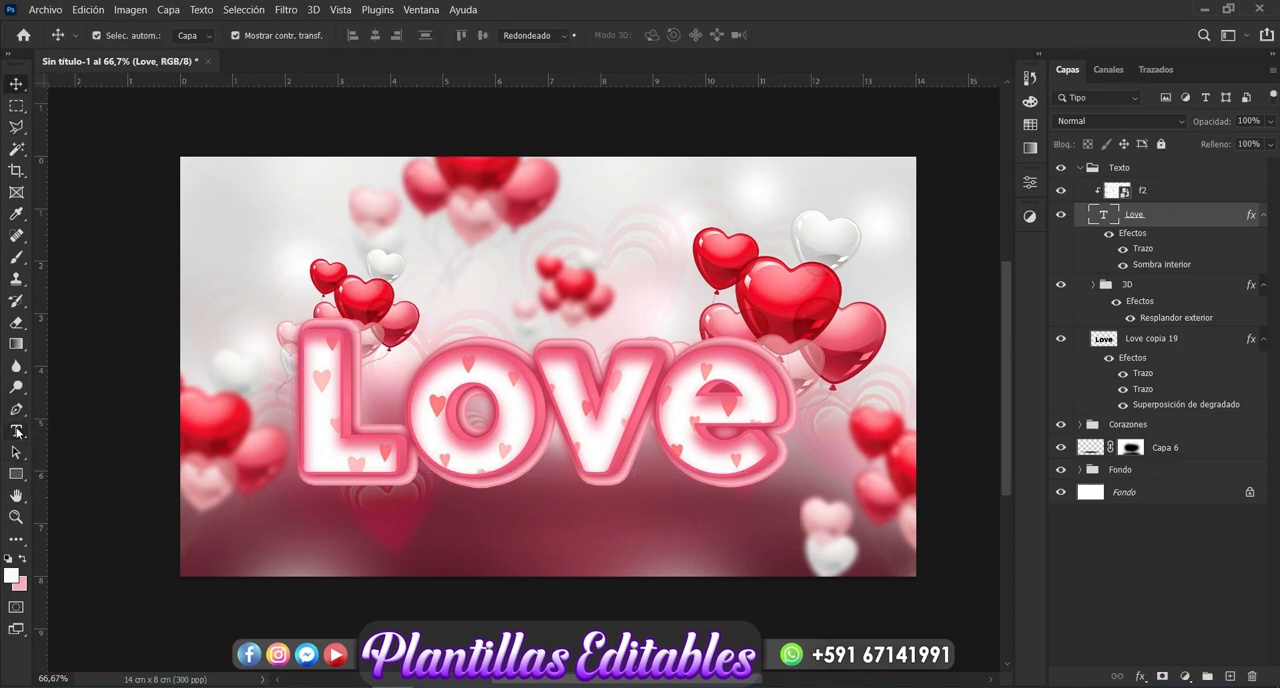
click(295, 563)
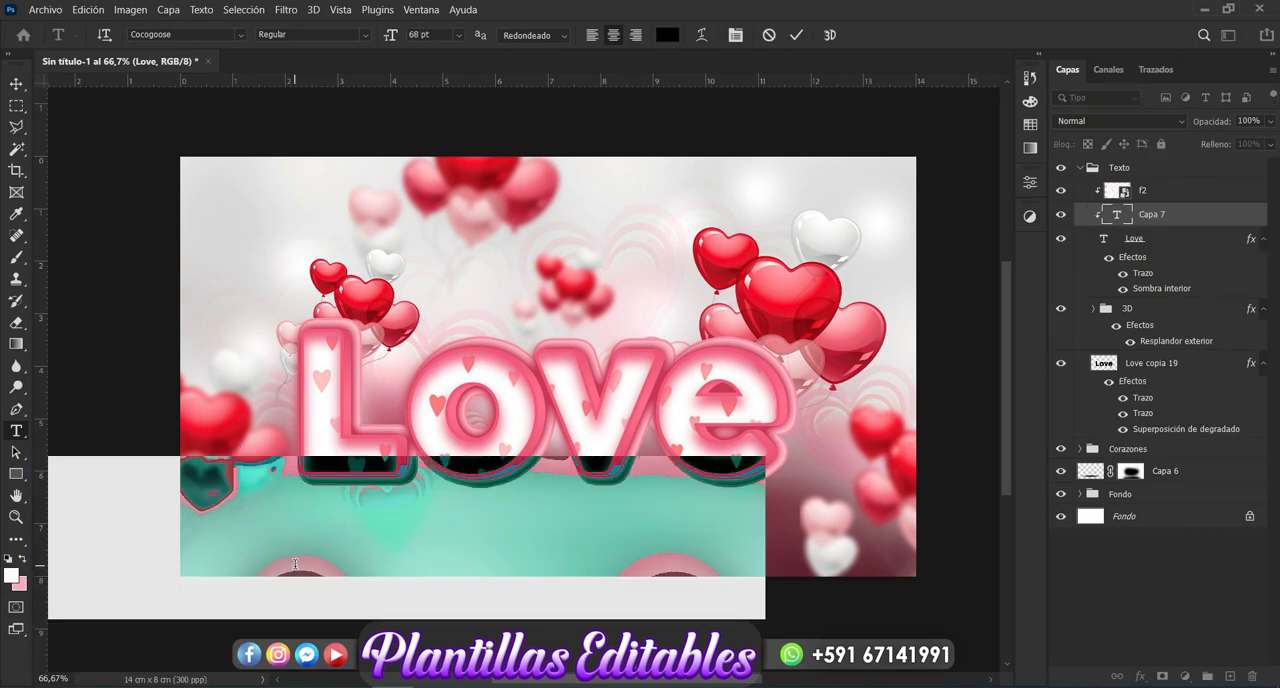
key(ctrl+Return)
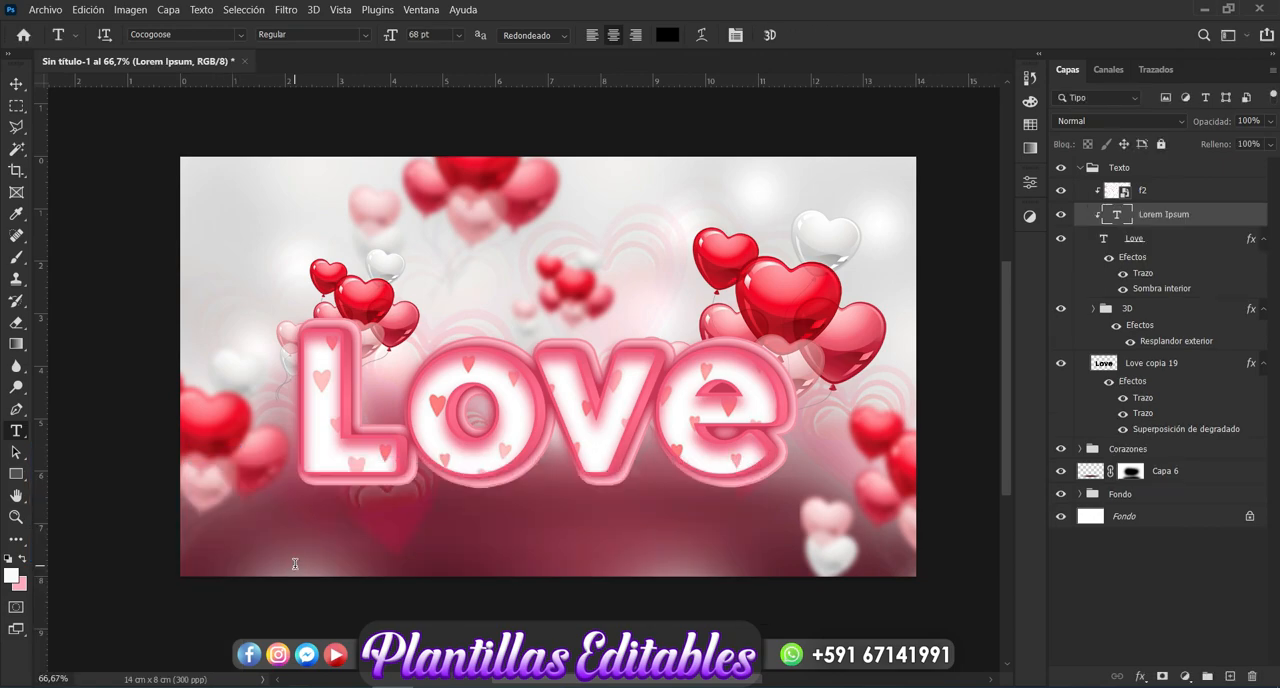
key(ctrl+z)
key(ctrl+z)
key(ctrl+z)
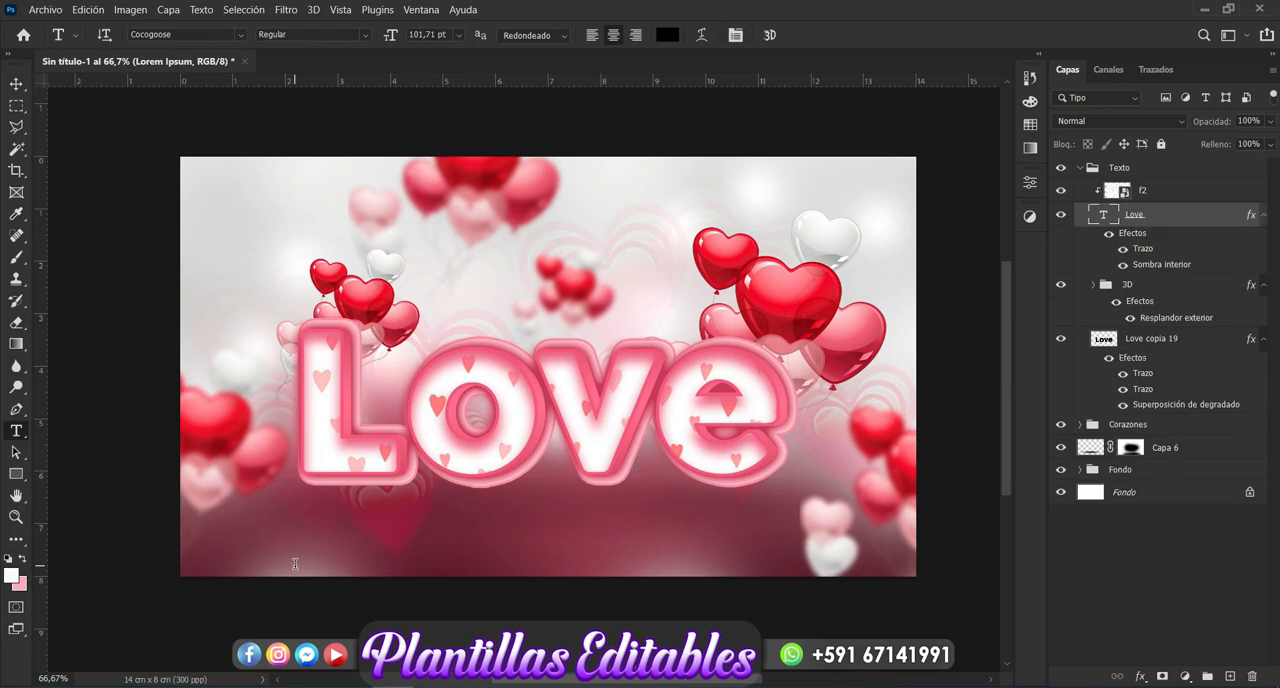
key(ctrl+shift+z)
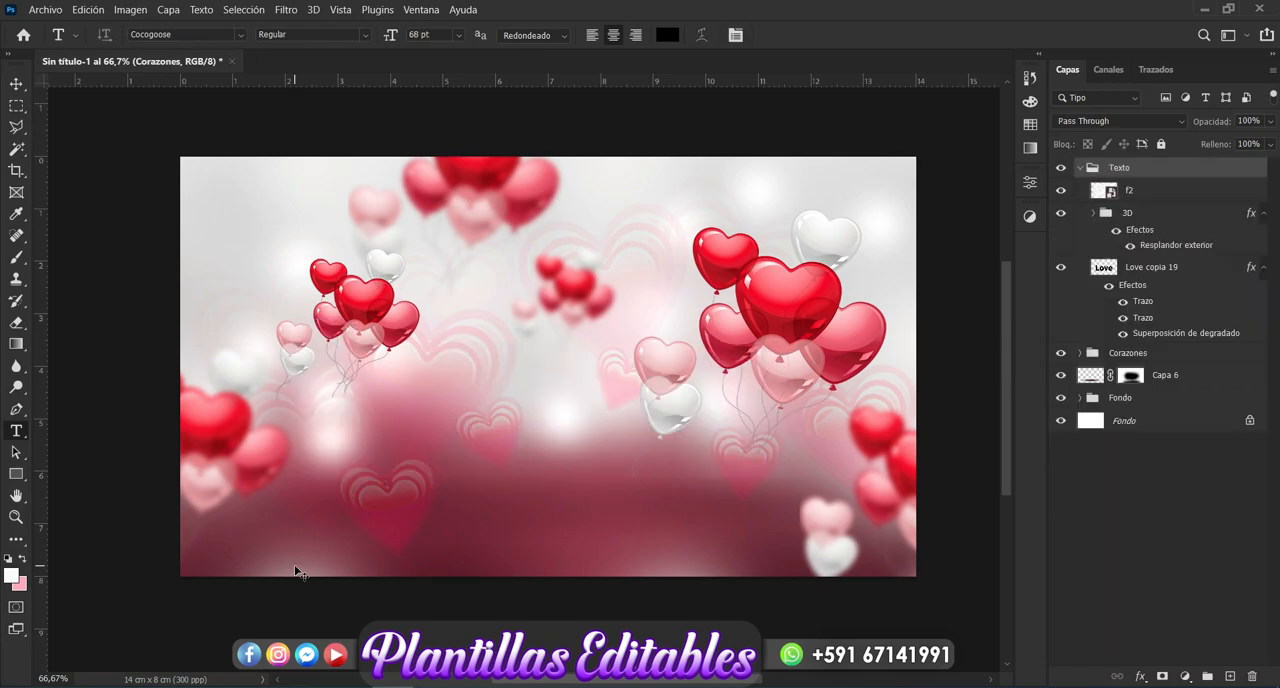
key(ctrl+shift+z)
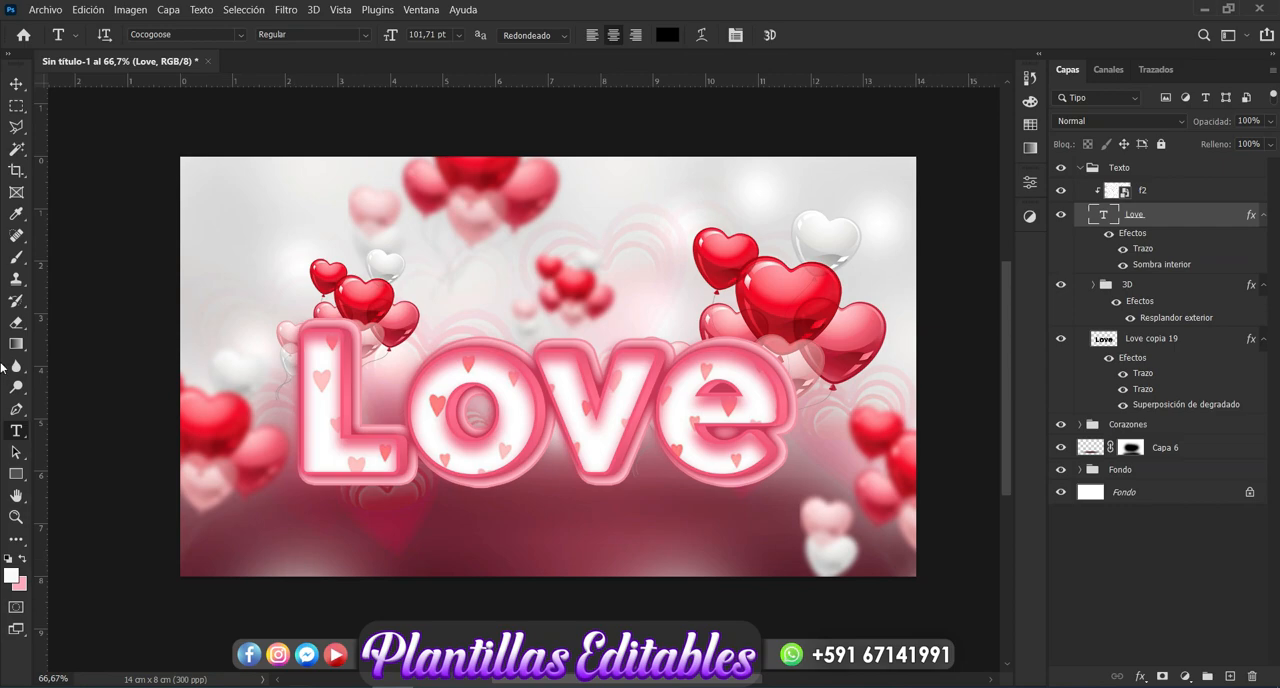
- Create a new horizontal text layer in the canvas's upper-left area and move it out above the "Texto" group
click(16, 85)
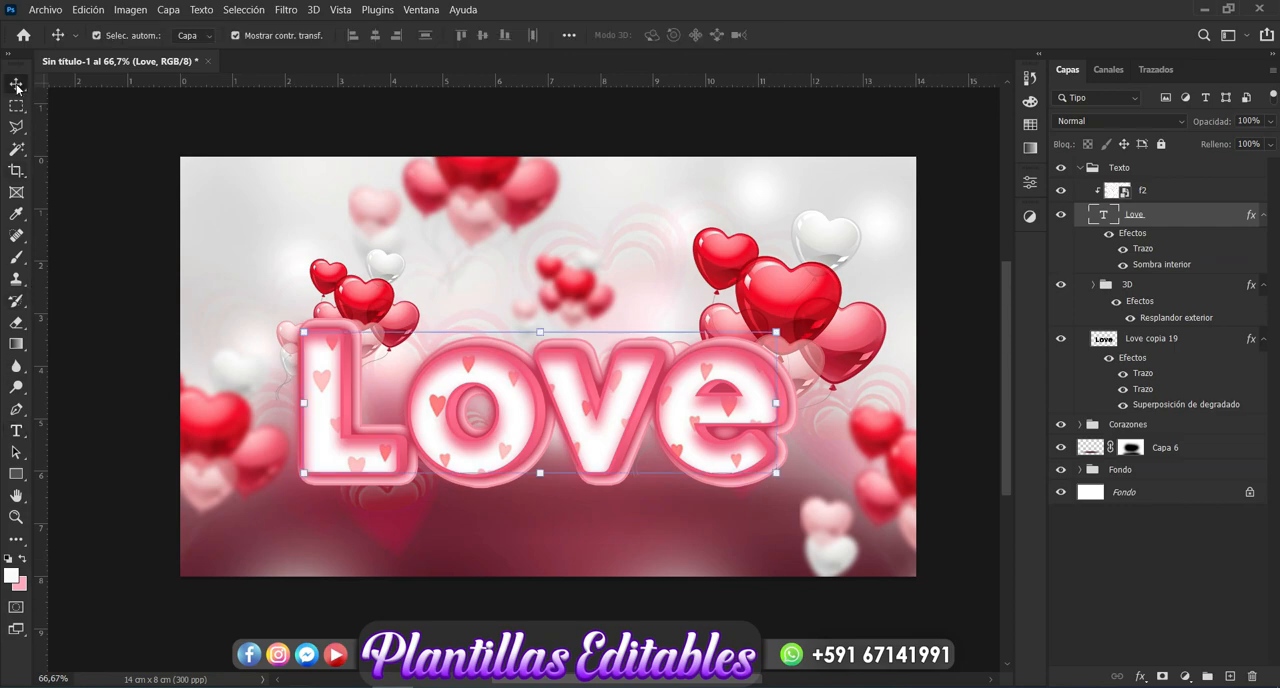
click(1176, 170)
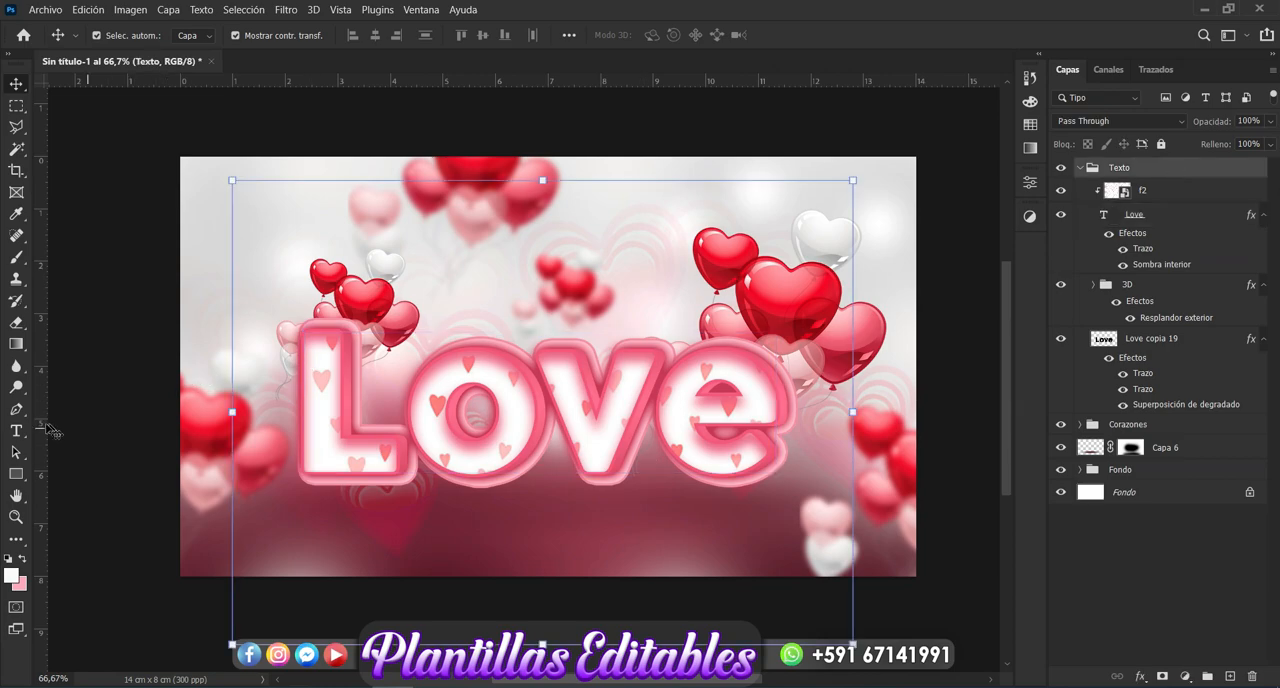
click(16, 430)
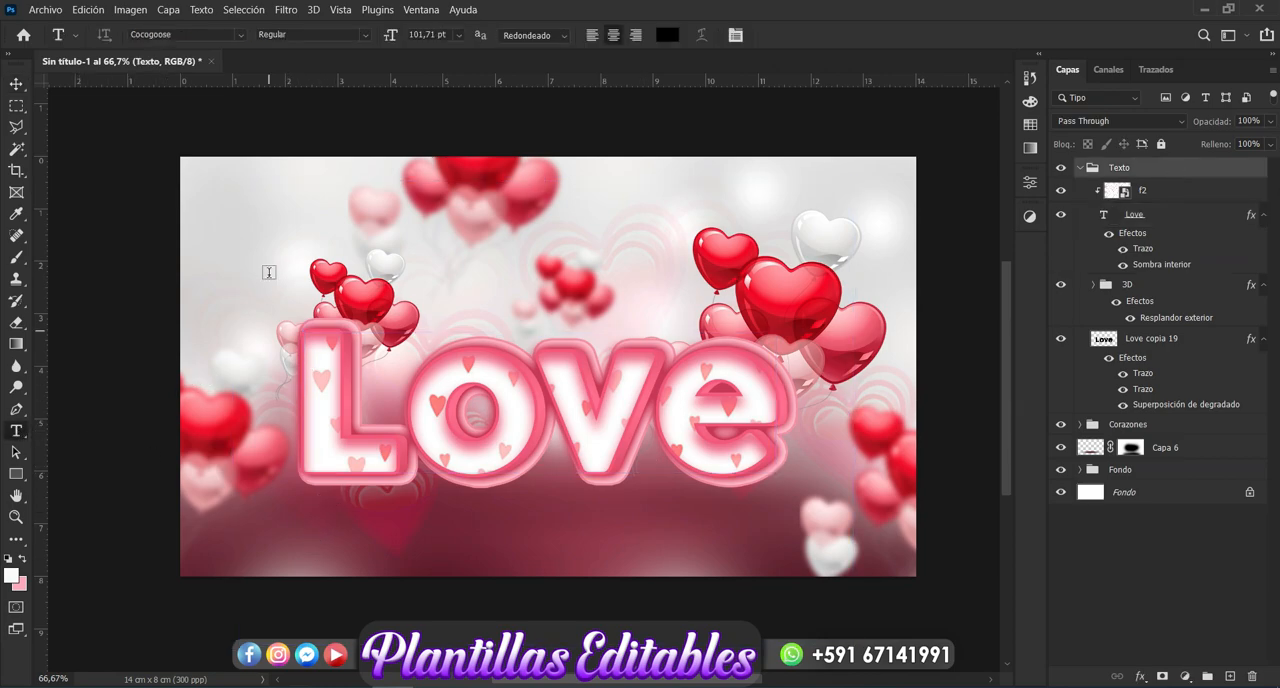
click(260, 238)
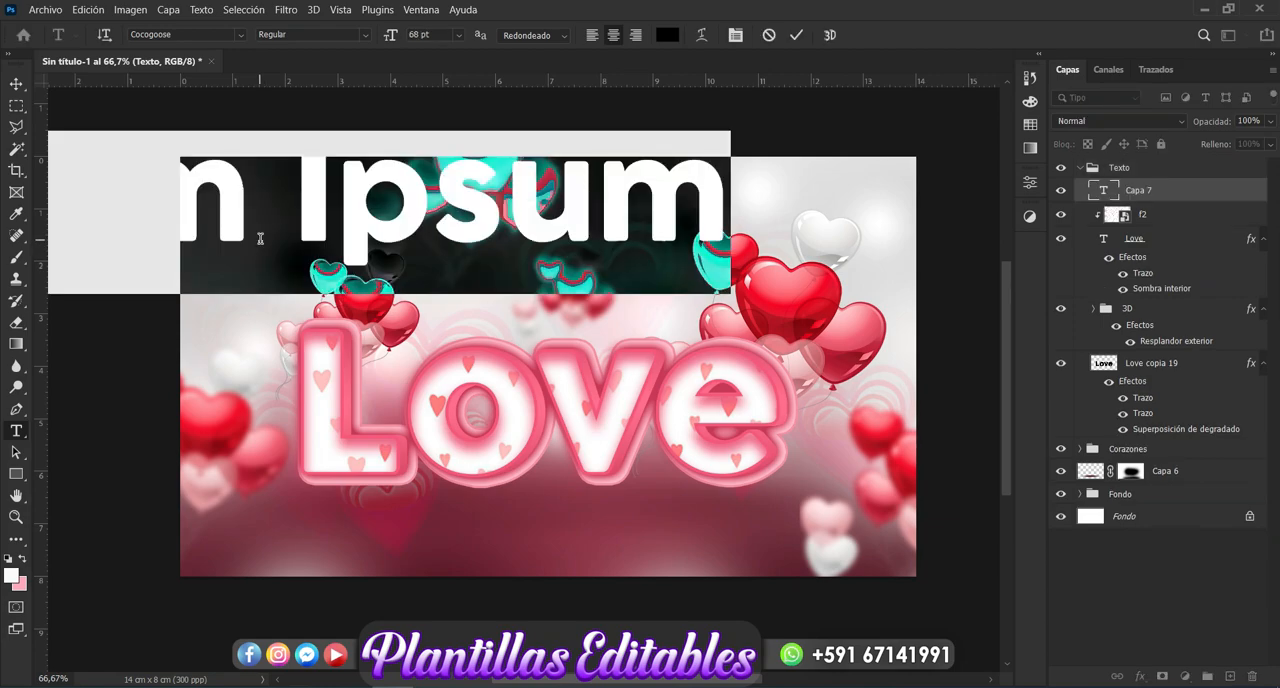
click(1165, 194)
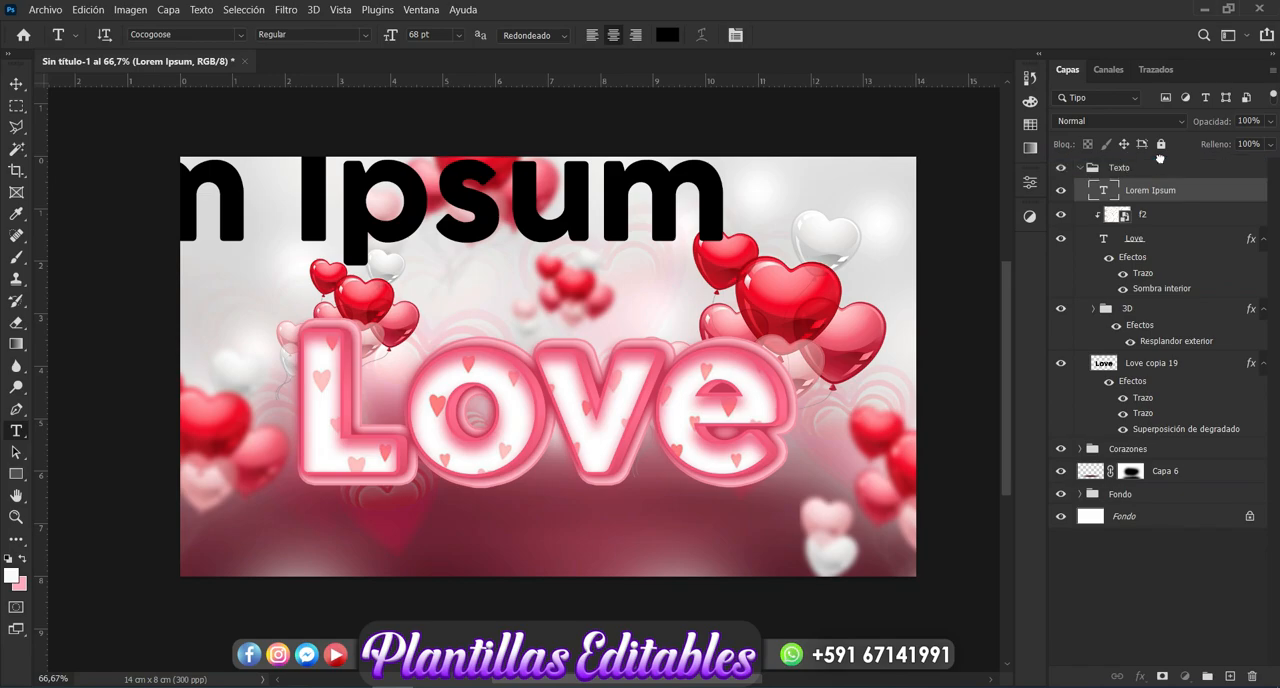
drag(1159, 158, 1159, 159)
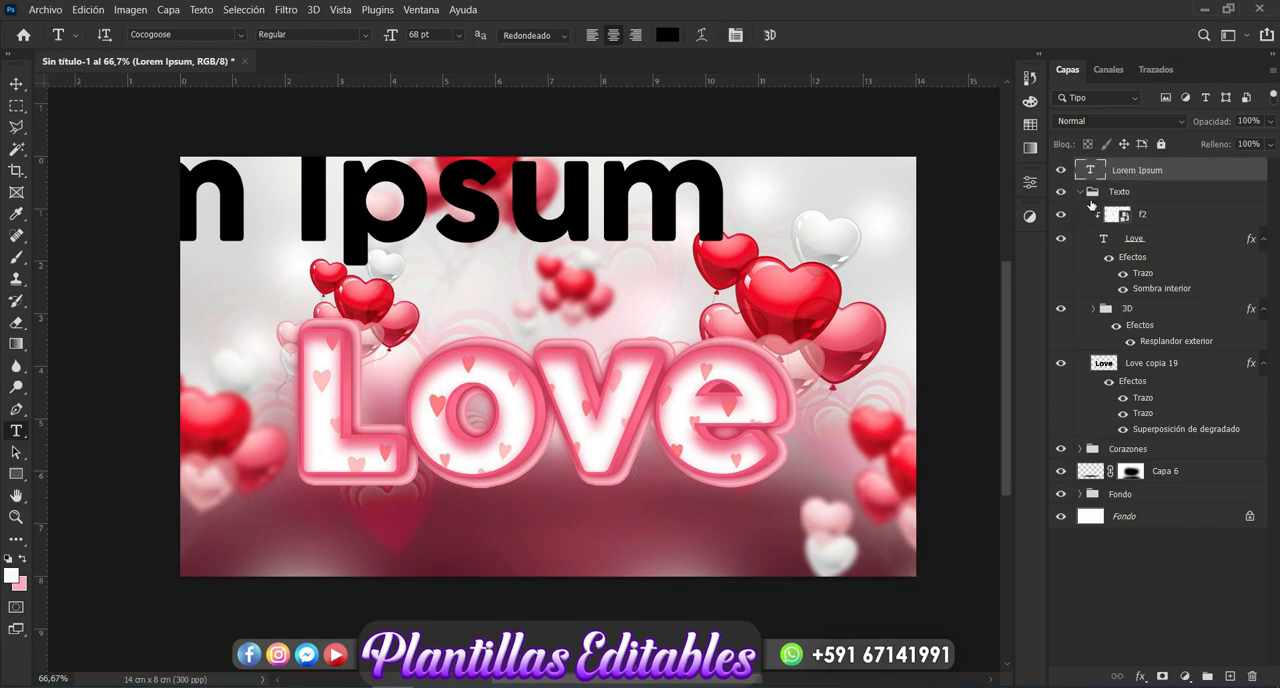
- Delete the placeholder text "Lorem Ipsum" from the new text layer, keeping it open for editing
click(342, 212)
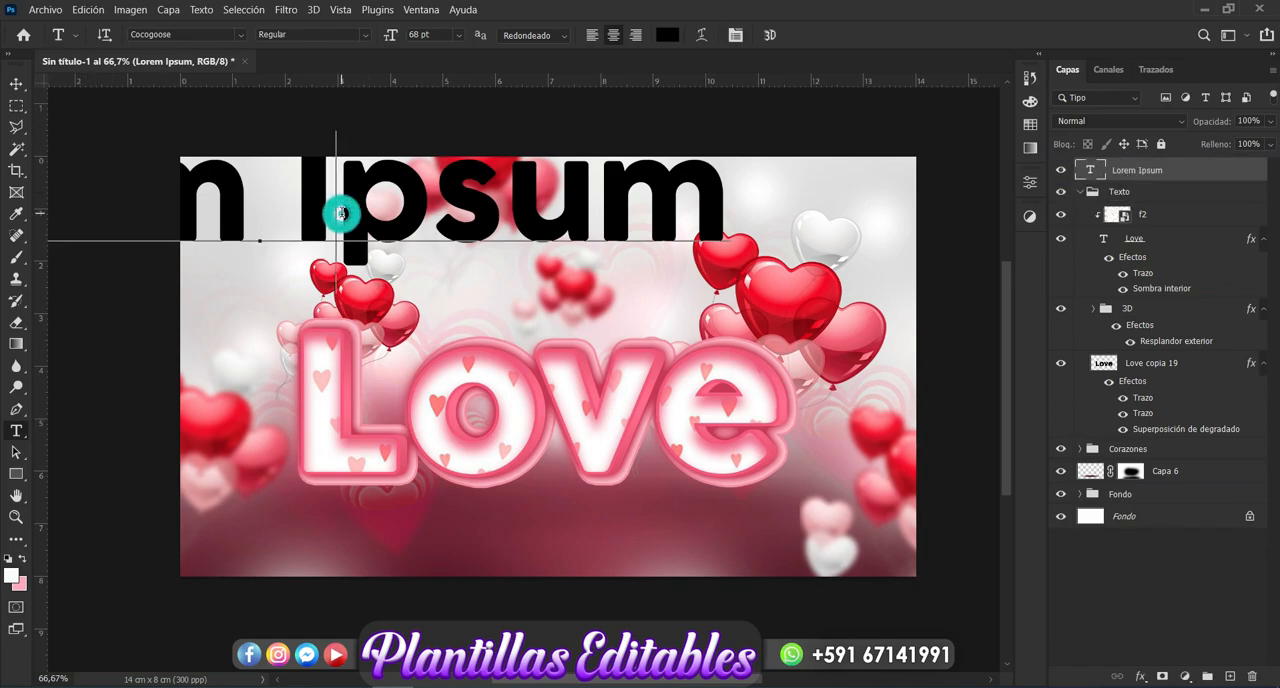
key(Delete)
key(Delete)
key(Delete)
key(Delete)
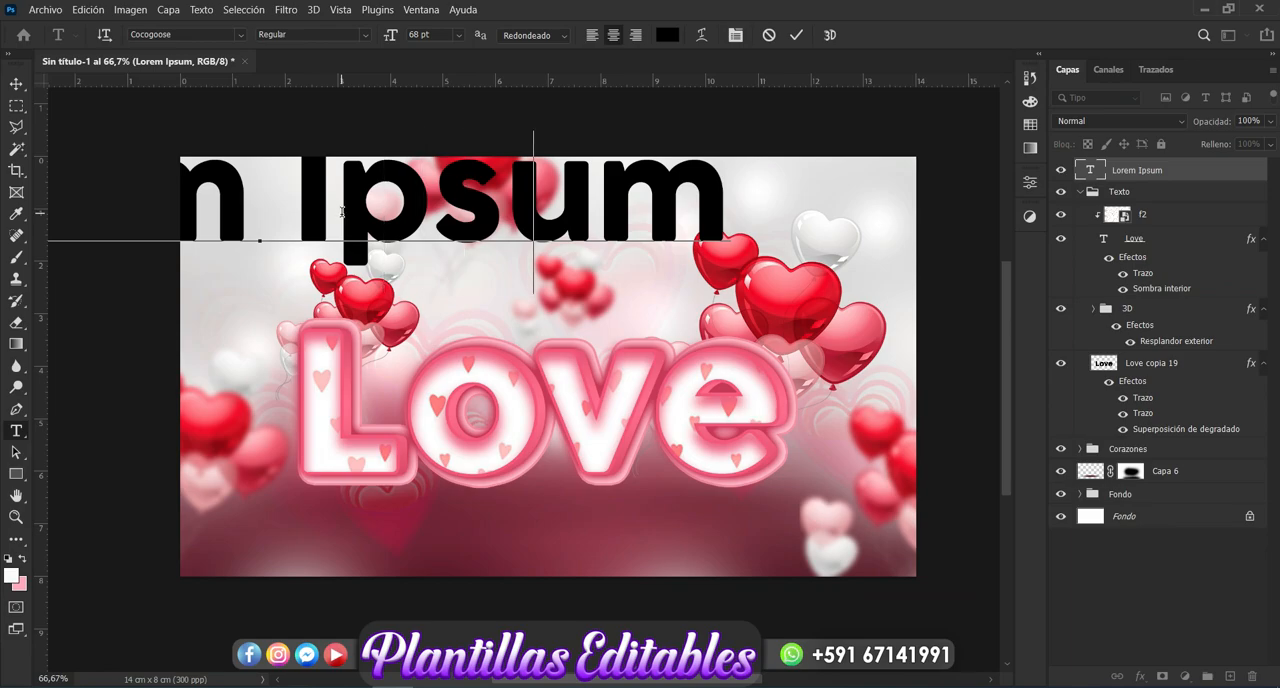
key(BackSpace)
key(BackSpace)
key(BackSpace)
key(BackSpace)
key(BackSpace)
key(BackSpace)
key(BackSpace)
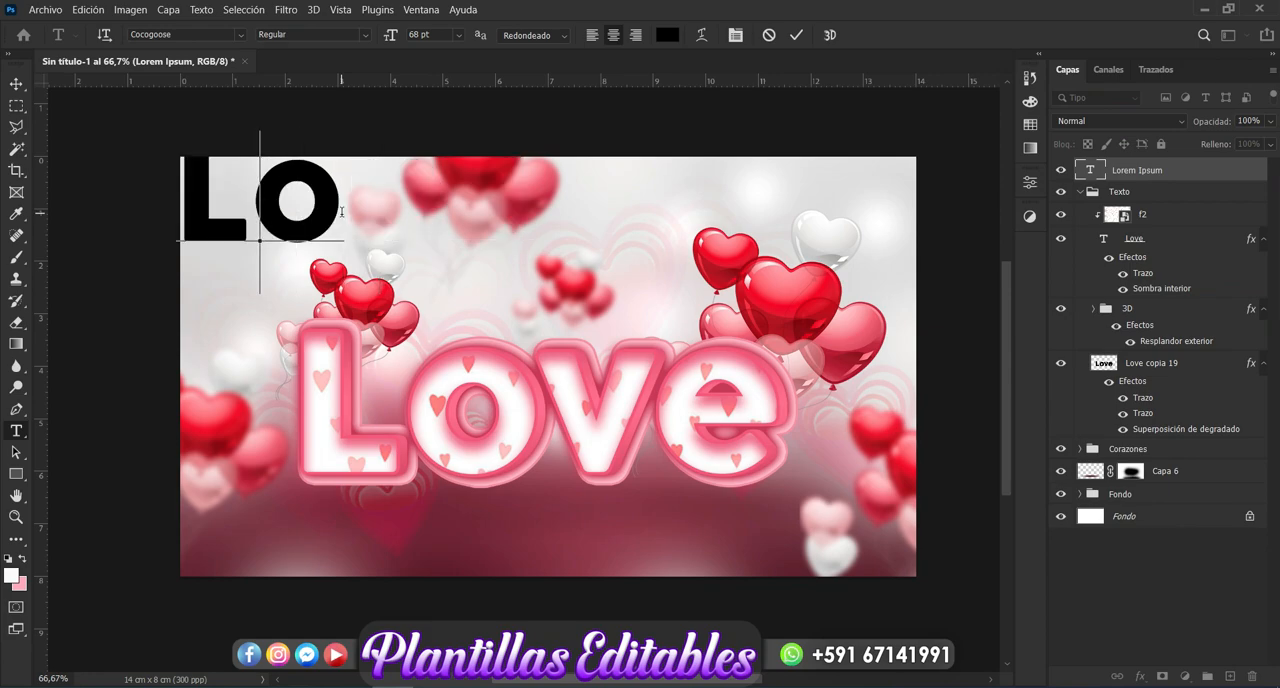
- Set the new text layer's colour to white #ffffff
click(663, 38)
drag(805, 170, 760, 127)
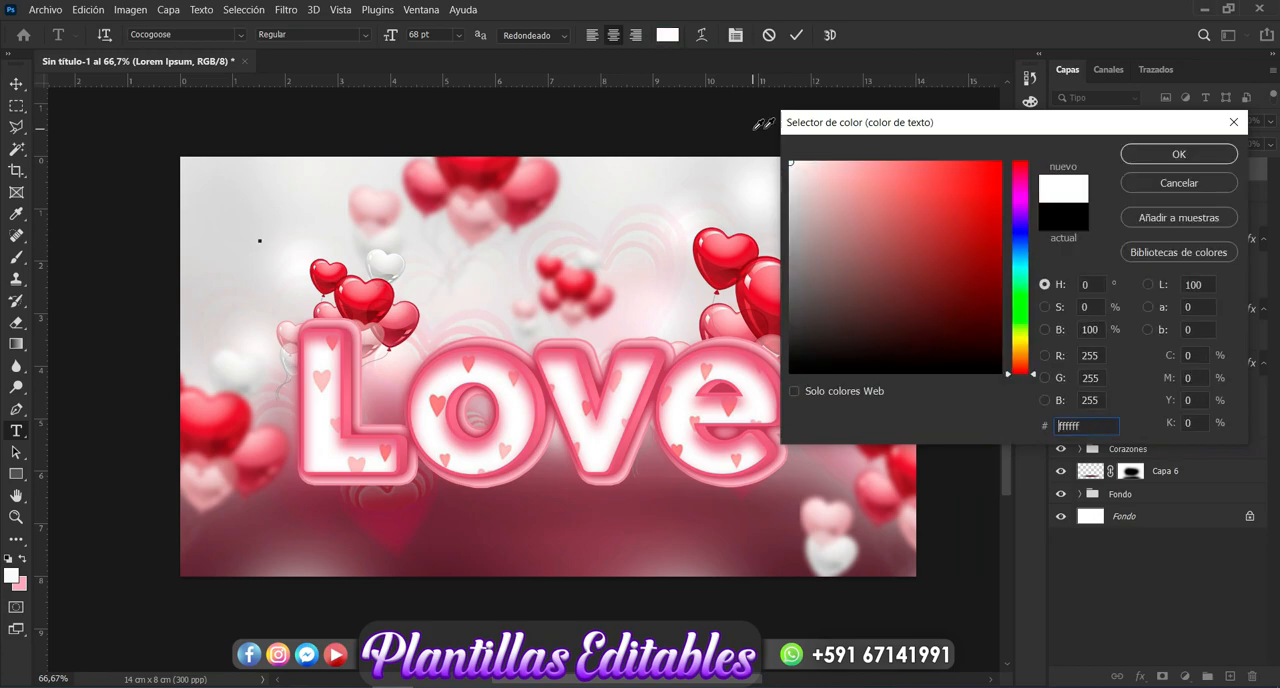
click(1201, 159)
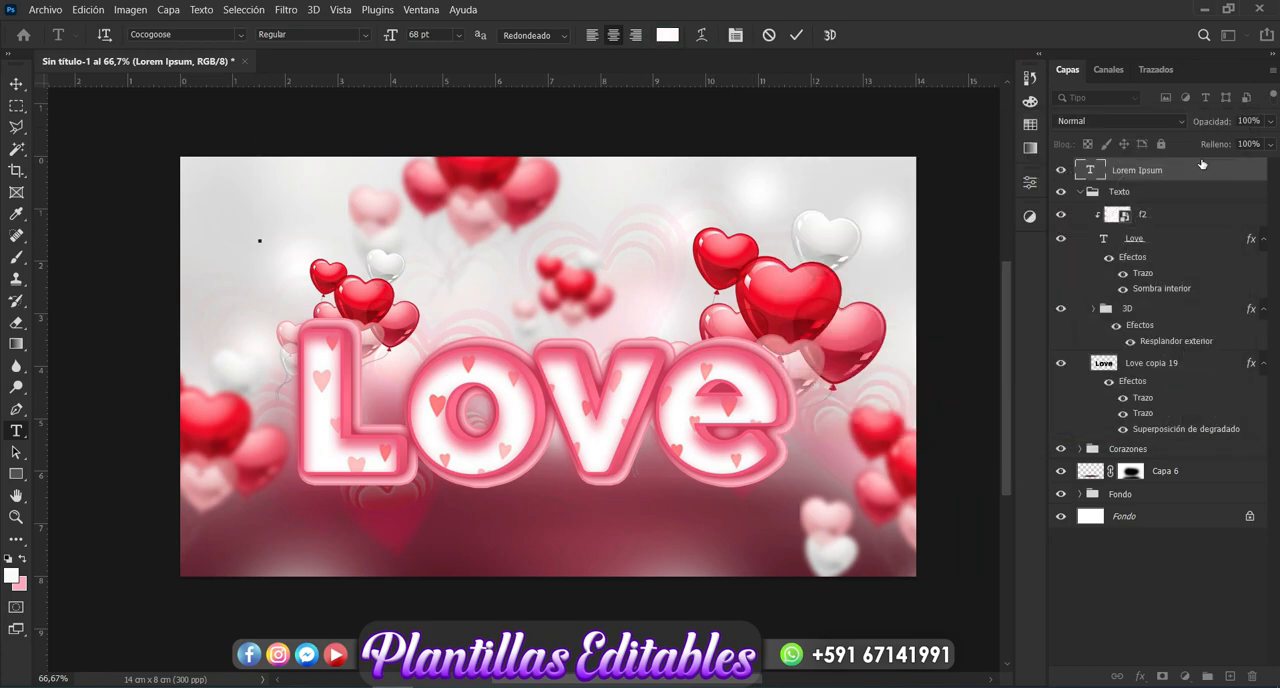
- Enter "De:" as the content of the new white text layer
text(DE)
key(BackSpace)
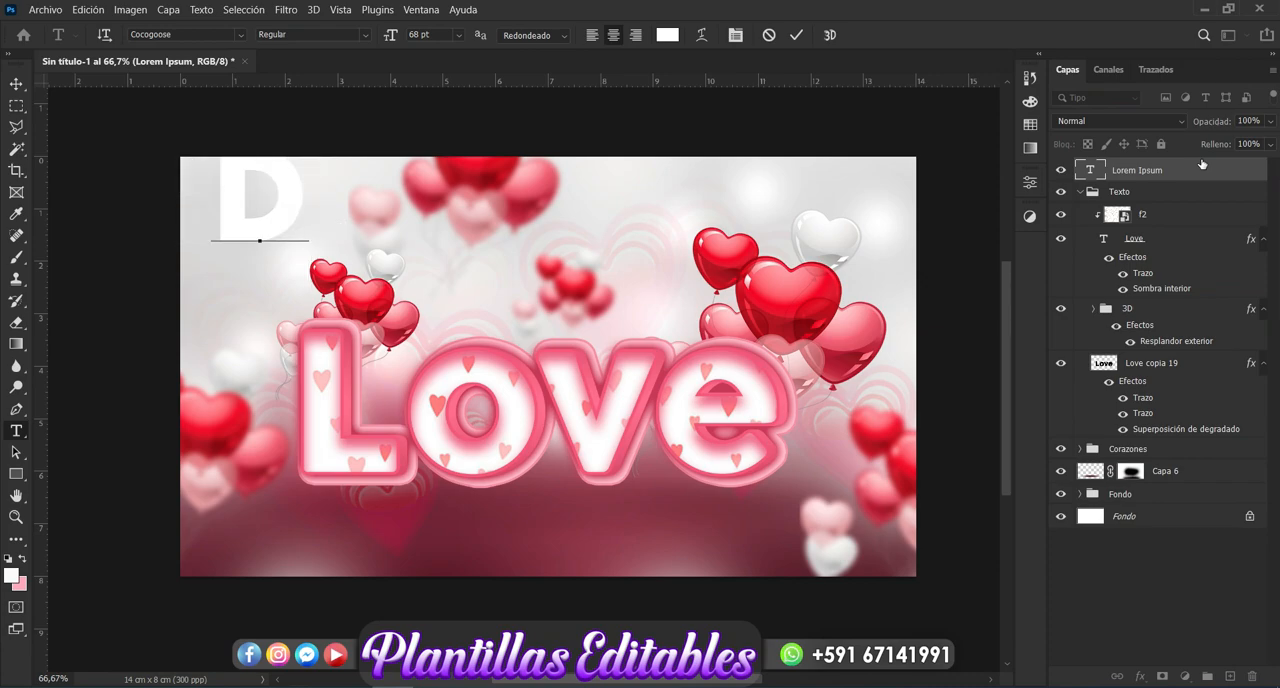
key(BackSpace)
text(De)
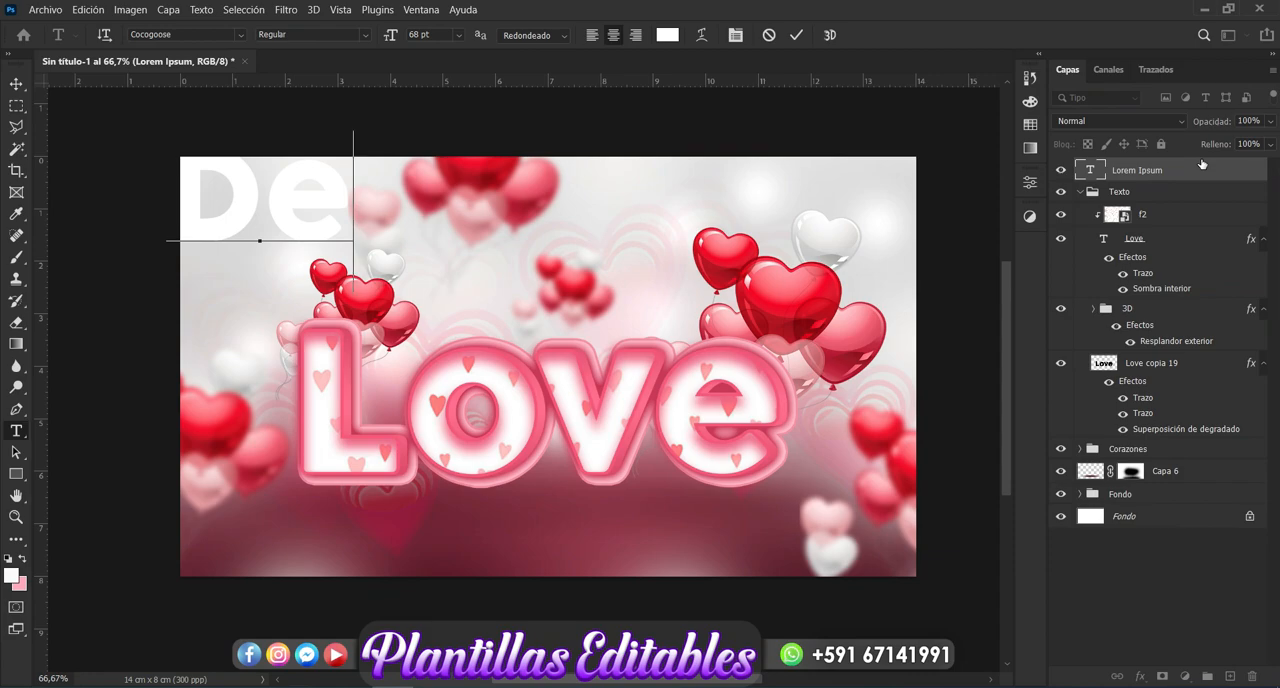
text(:)
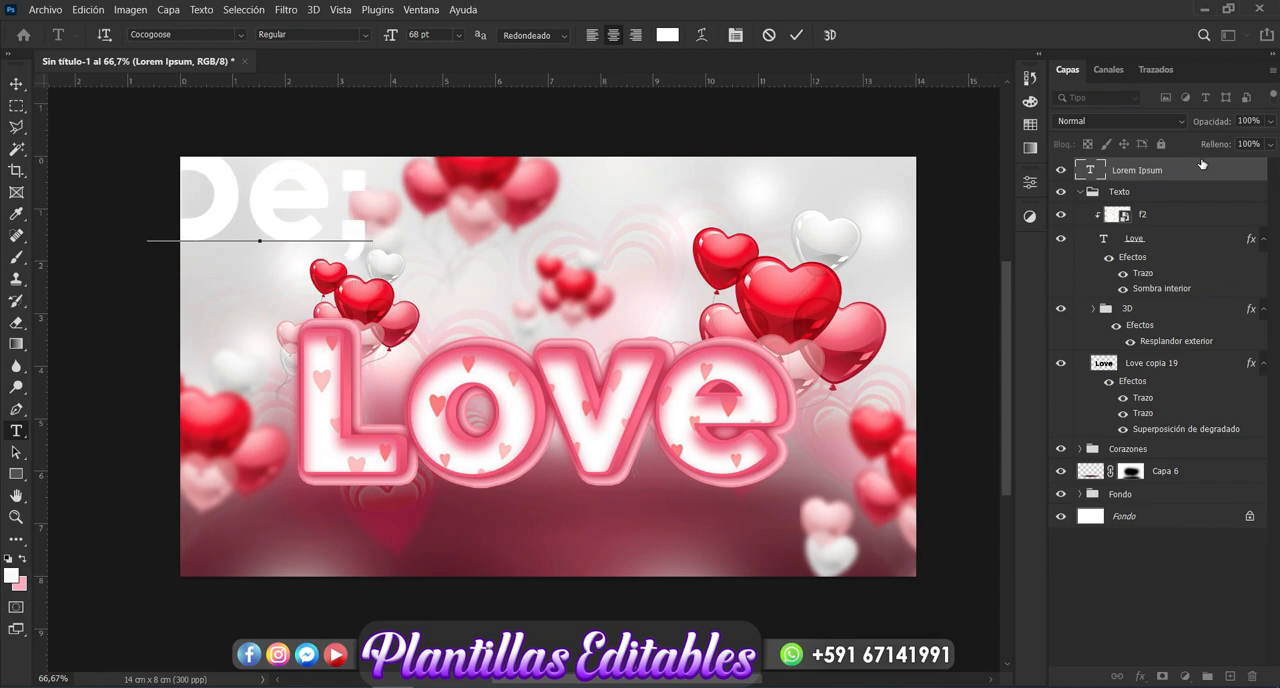
- Move the "De:" text to the canvas's lower-left area below "Love" and scale it proportionally to 20.72%
click(16, 83)
drag(289, 187, 360, 514)
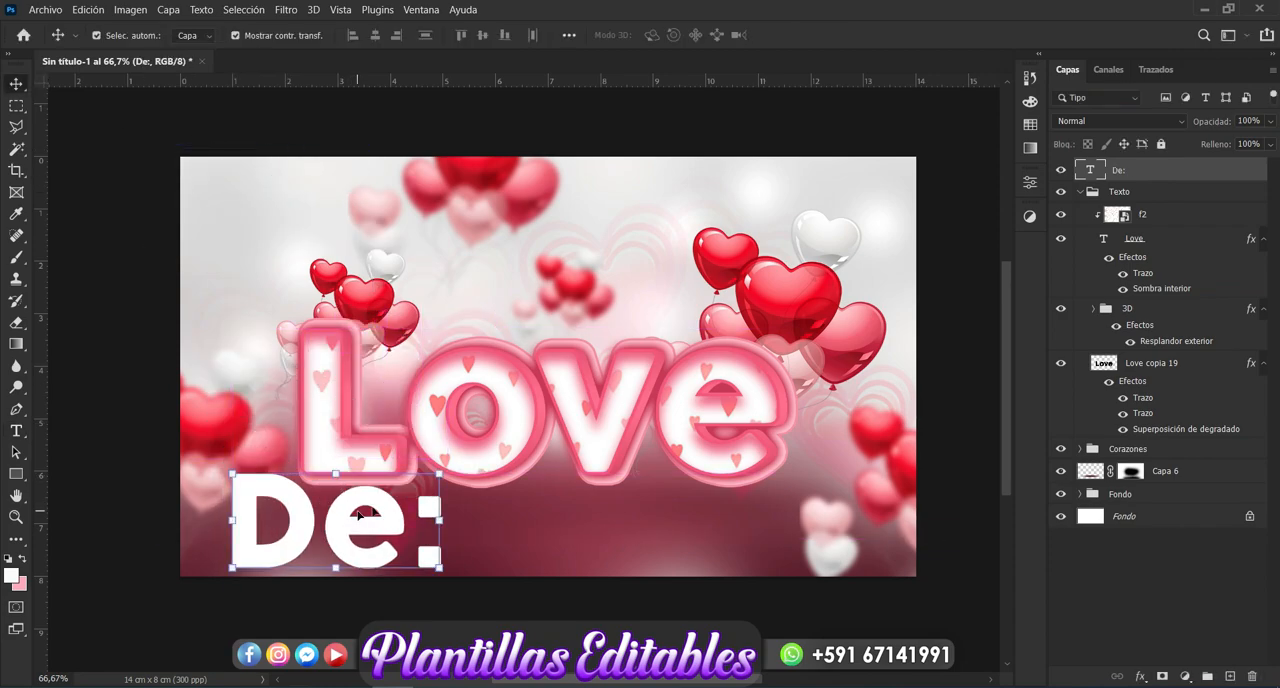
click(441, 472)
drag(446, 460, 283, 548)
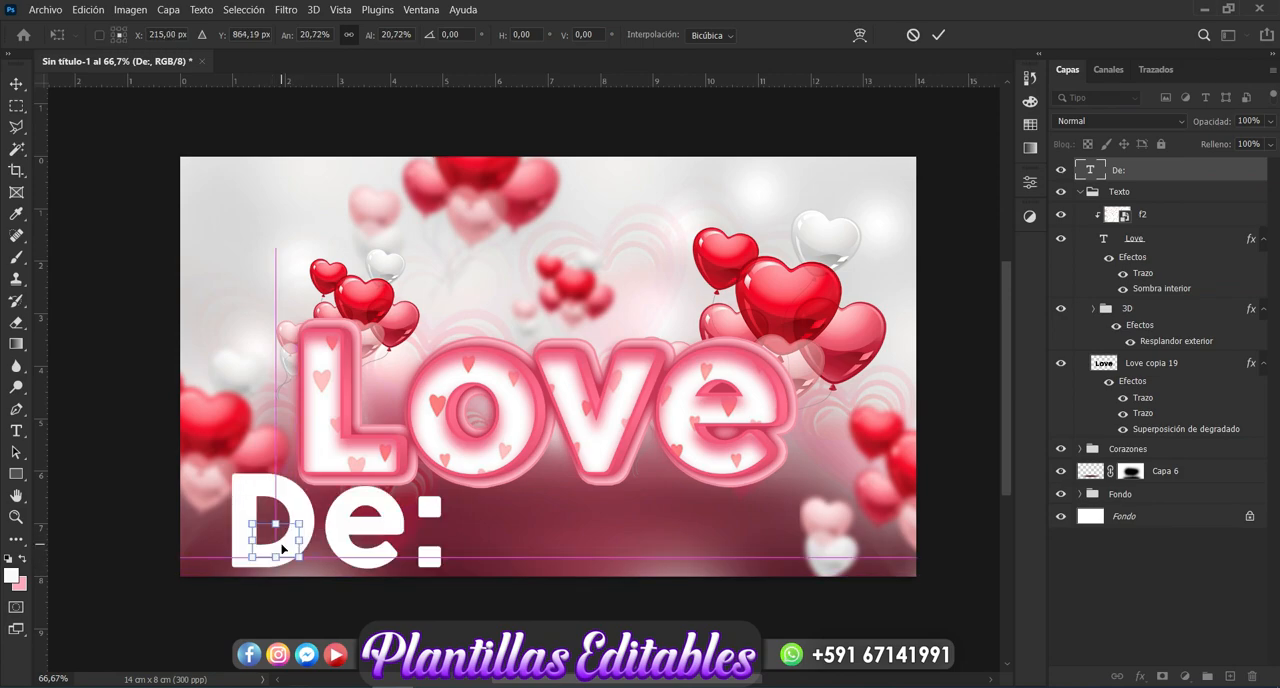
key(Return)
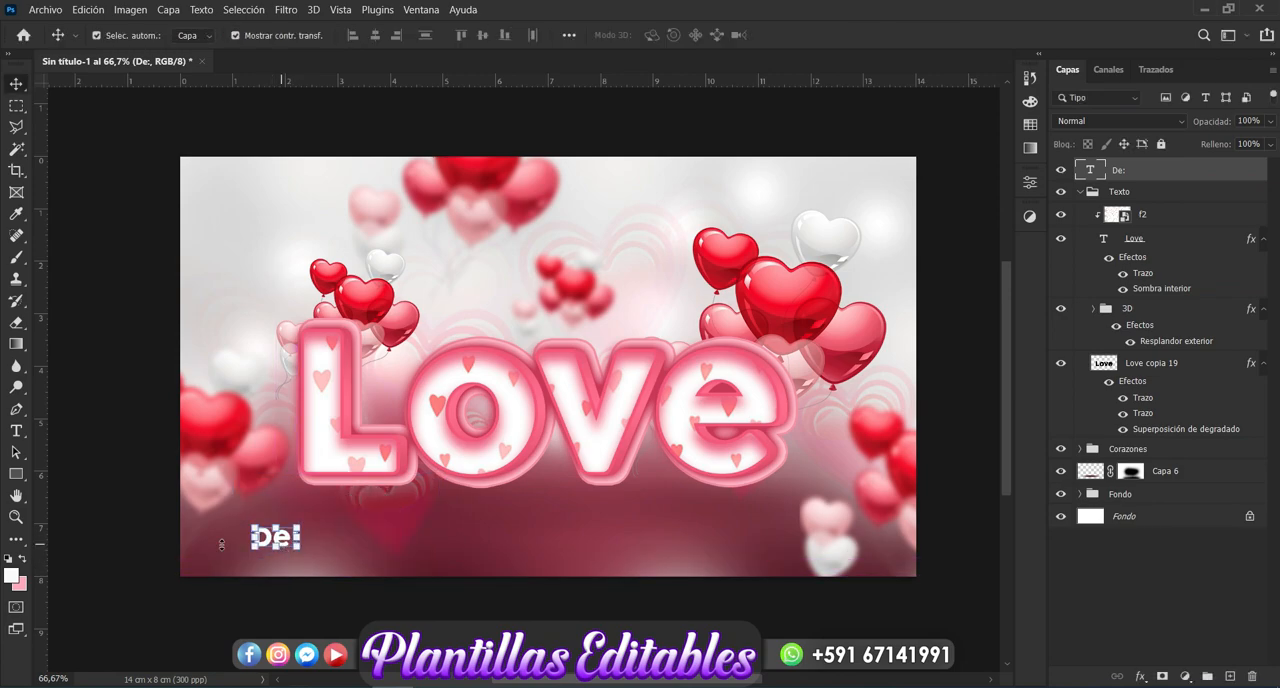
- Change the "De:" text's font to Beauty and the Dutch and place the text cursor after the colon
click(17, 431)
click(238, 36)
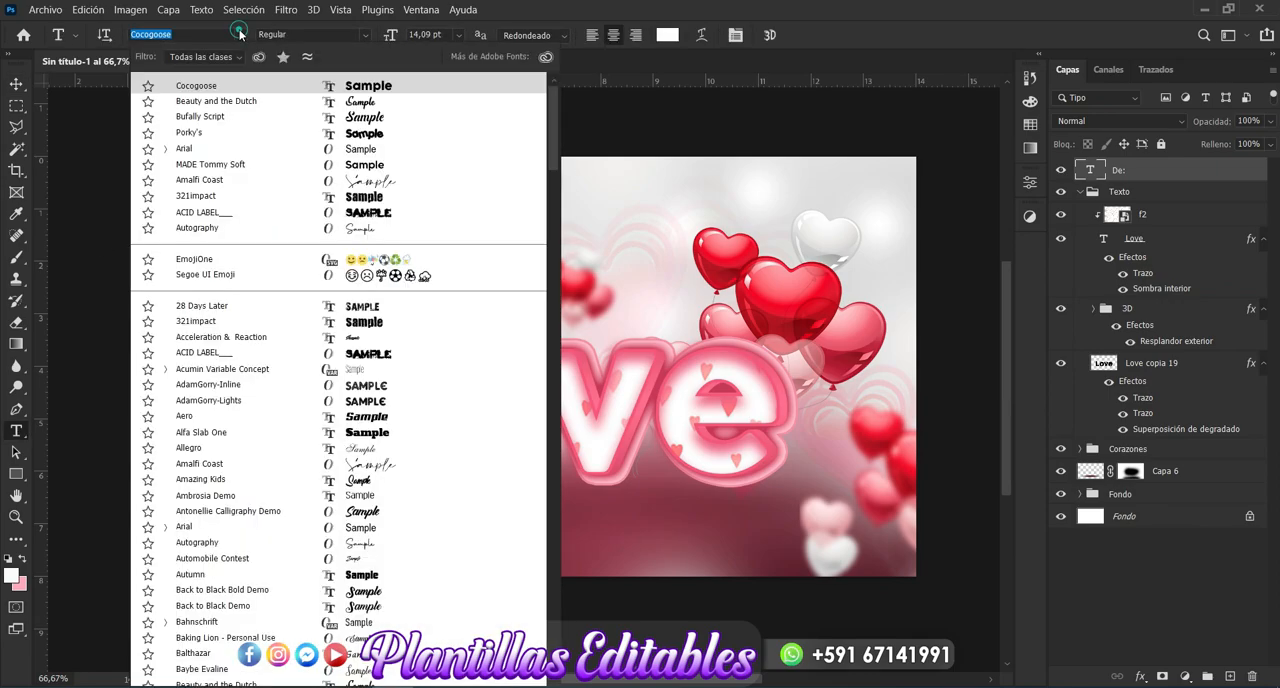
click(362, 103)
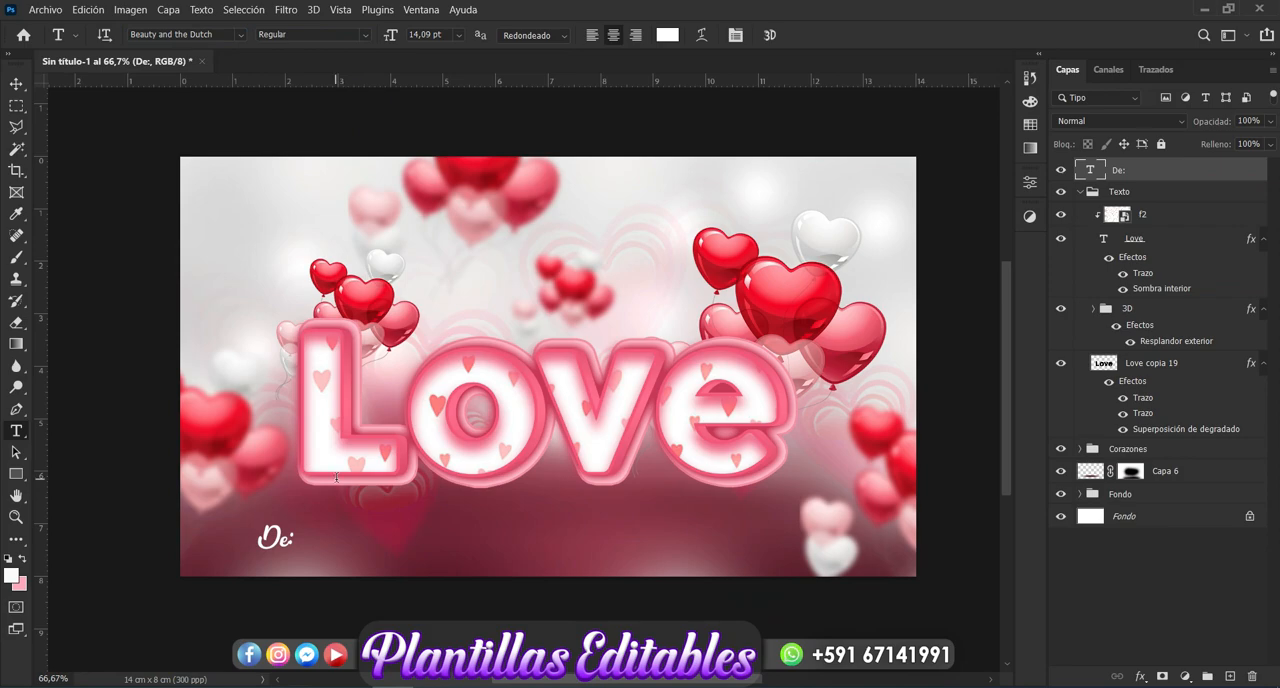
click(290, 537)
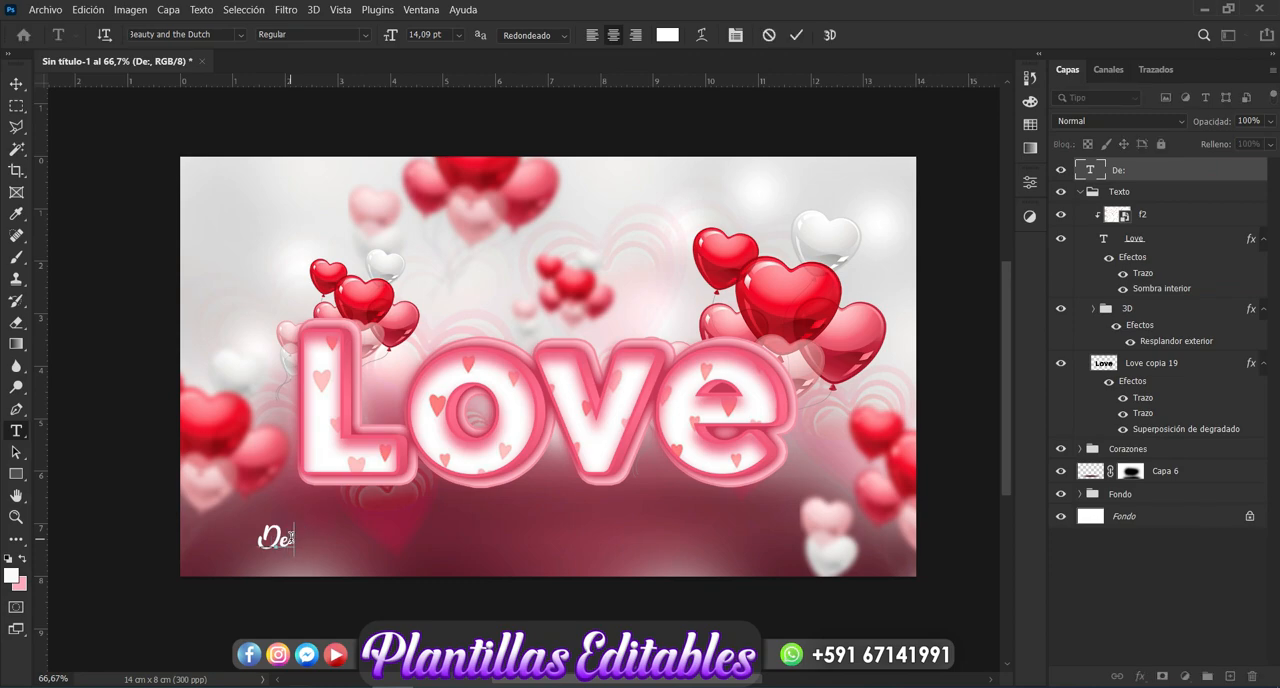
text(----------)
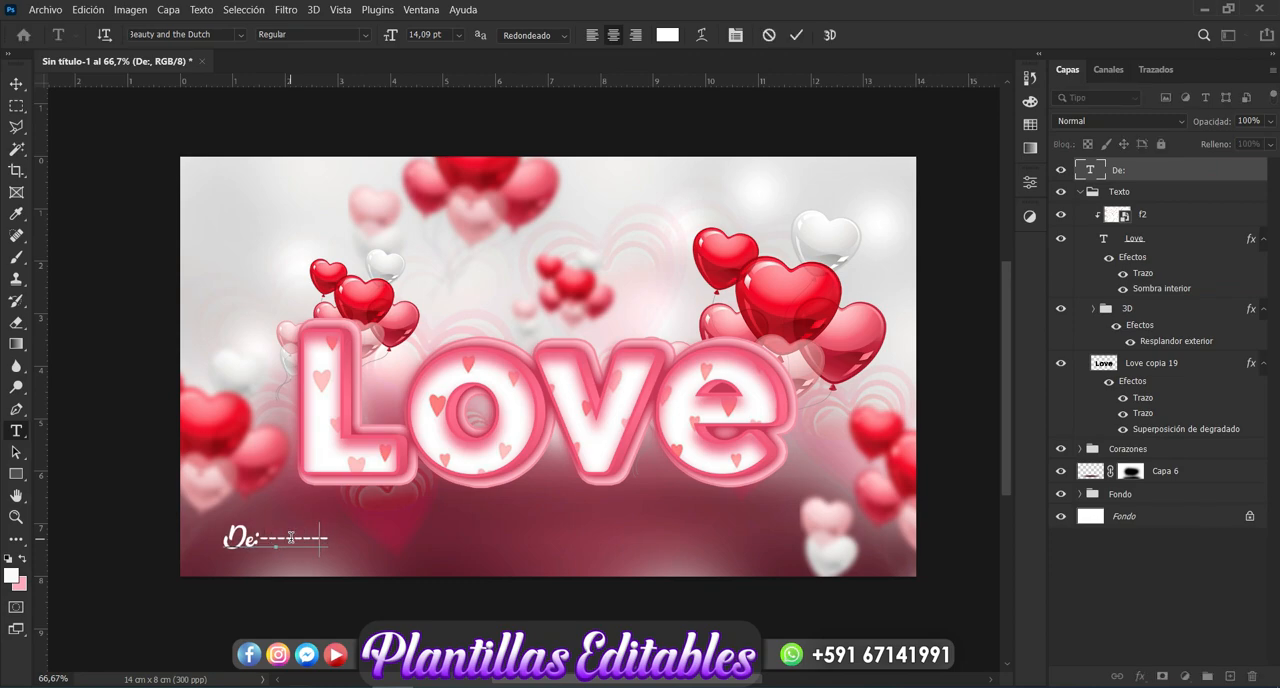
key(BackSpace)
key(BackSpace)
key(BackSpace)
key(BackSpace)
key(BackSpace)
key(BackSpace)
key(BackSpace)
key(BackSpace)
key(BackSpace)
key(BackSpace)
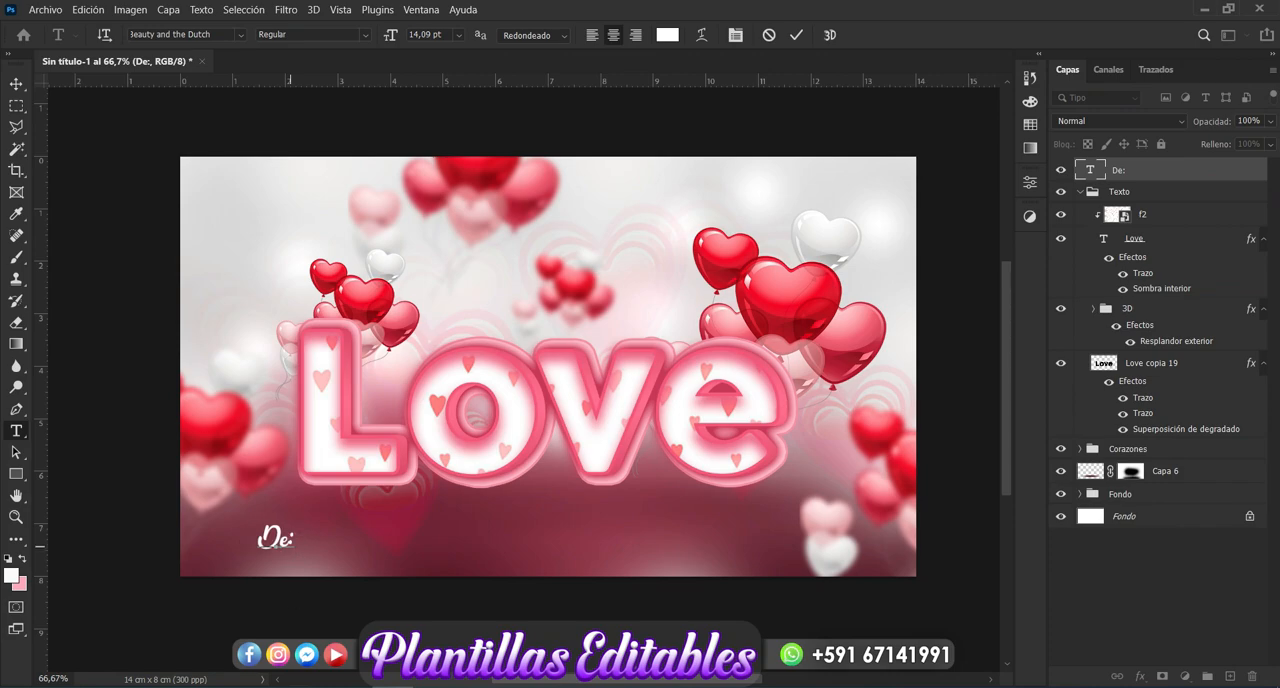
- Add a long row of underscores after "De:" as a blank line for writing a name
text(__________________________)
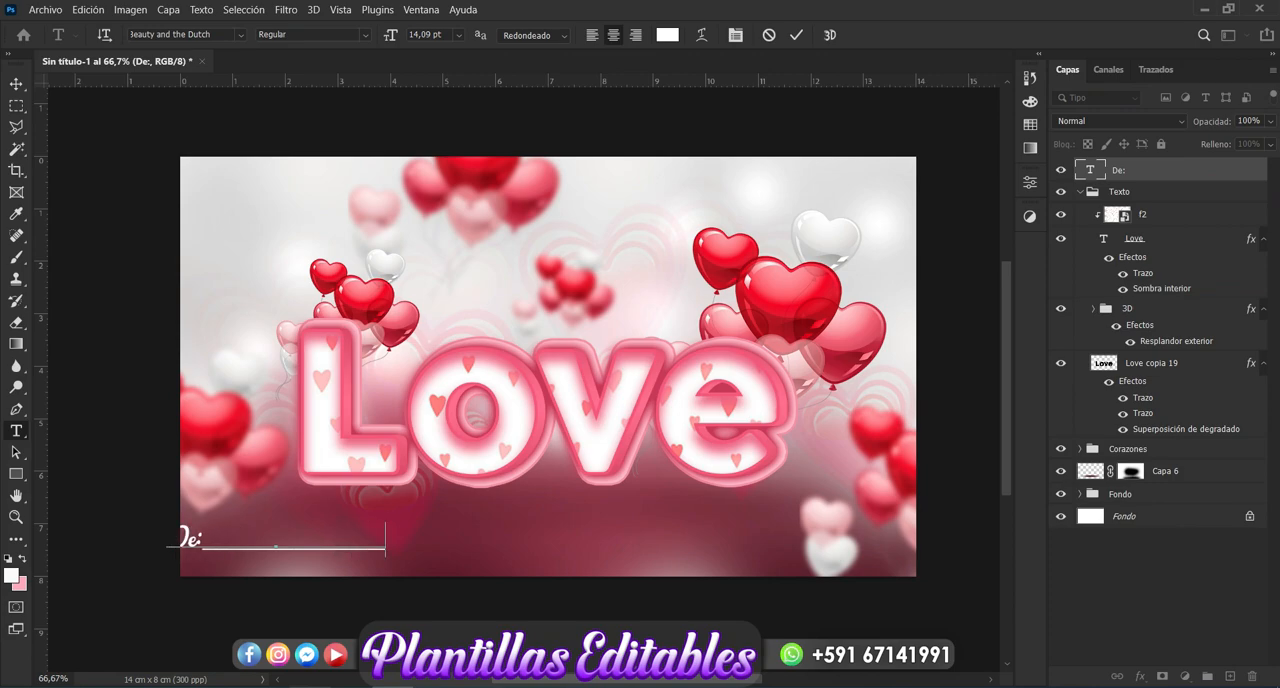
text(__)
text(Cp)
- Continue the text line with "Con cariño Para:" followed by a second long row of underscores
key(BackSpace)
key(BackSpace)
text(Co)
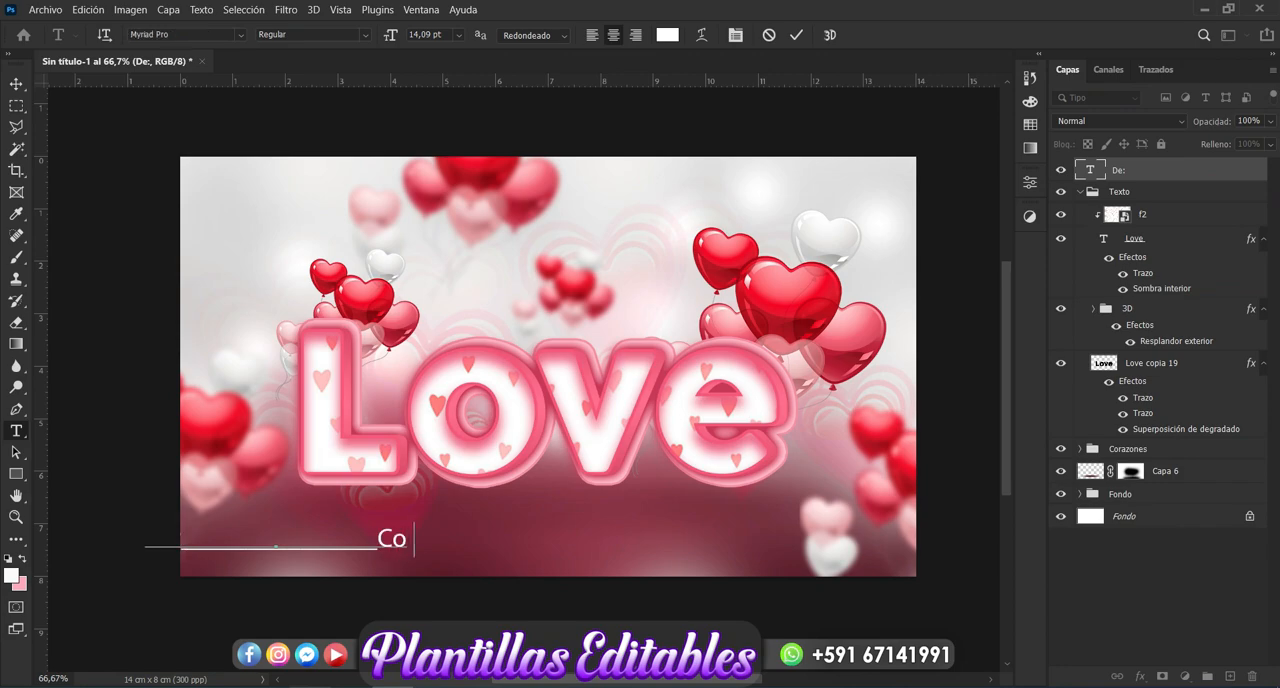
text(na Car)
key(BackSpace)
key(BackSpace)
key(BackSpace)
key(BackSpace)
key(BackSpace)
text(cariño)
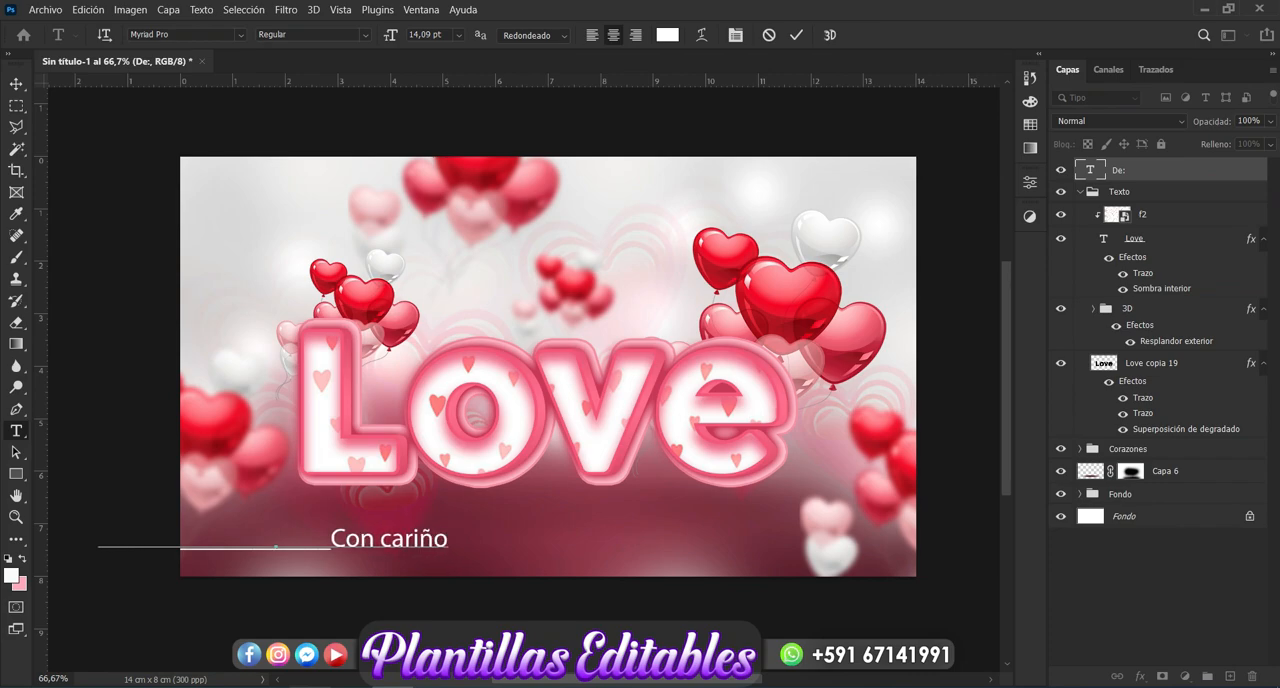
text( Para)
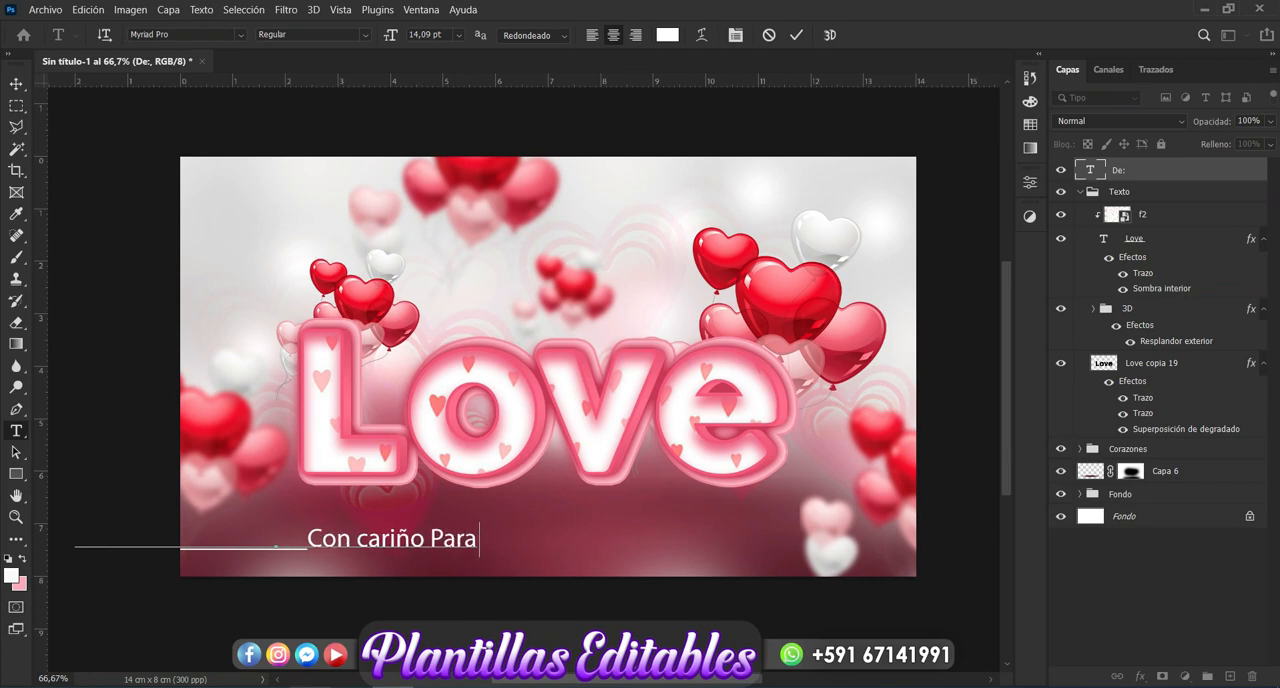
text(:______        )
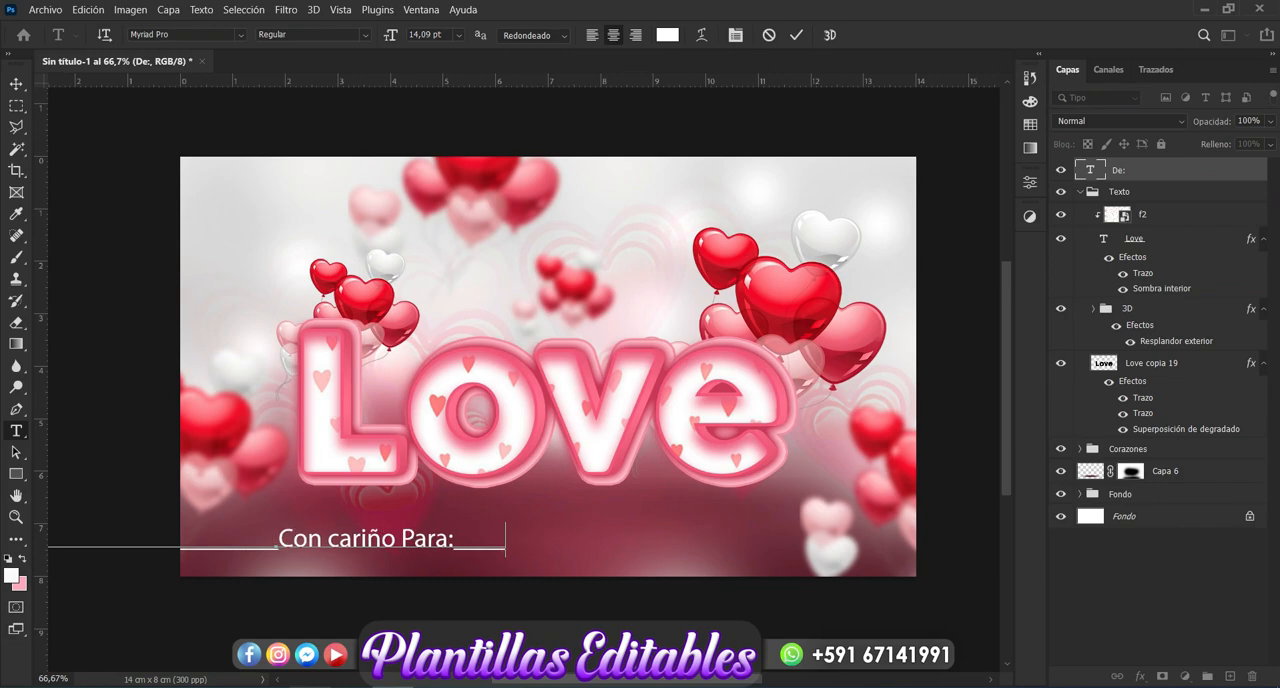
text(__________________)
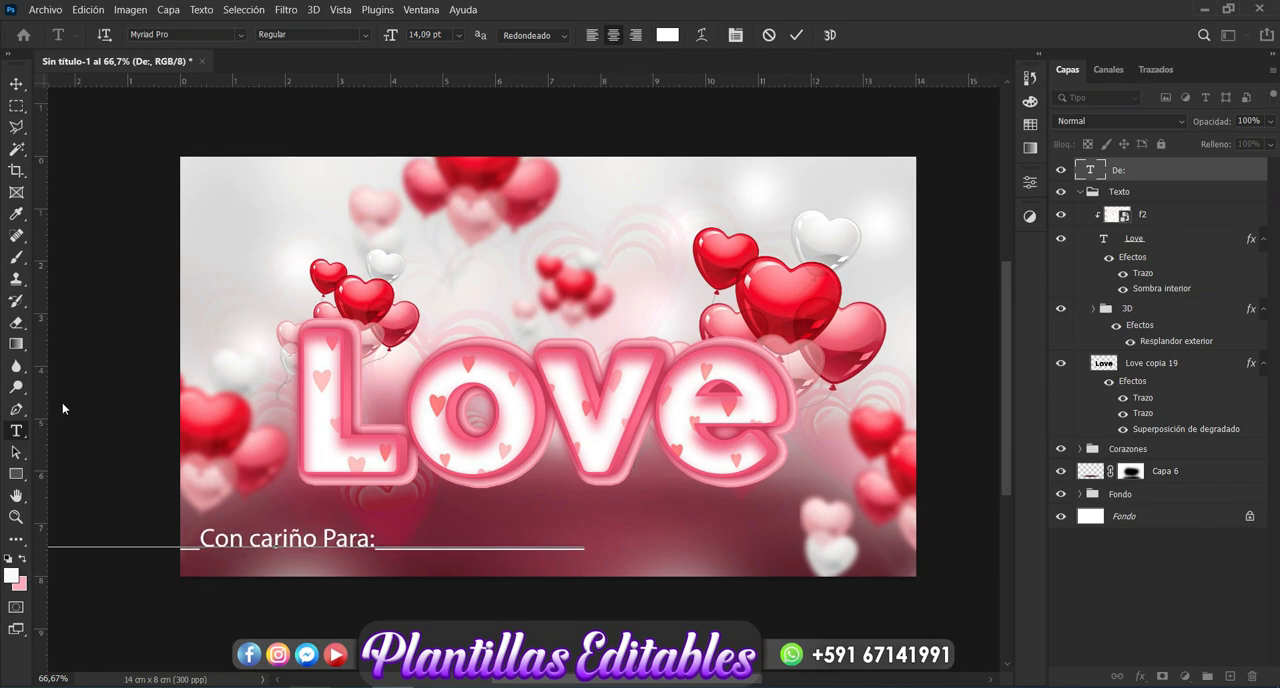
- Scale the whole dedication line proportionally to 86.29% and centre it beneath the "Love" lettering
click(16, 83)
drag(310, 545, 539, 541)
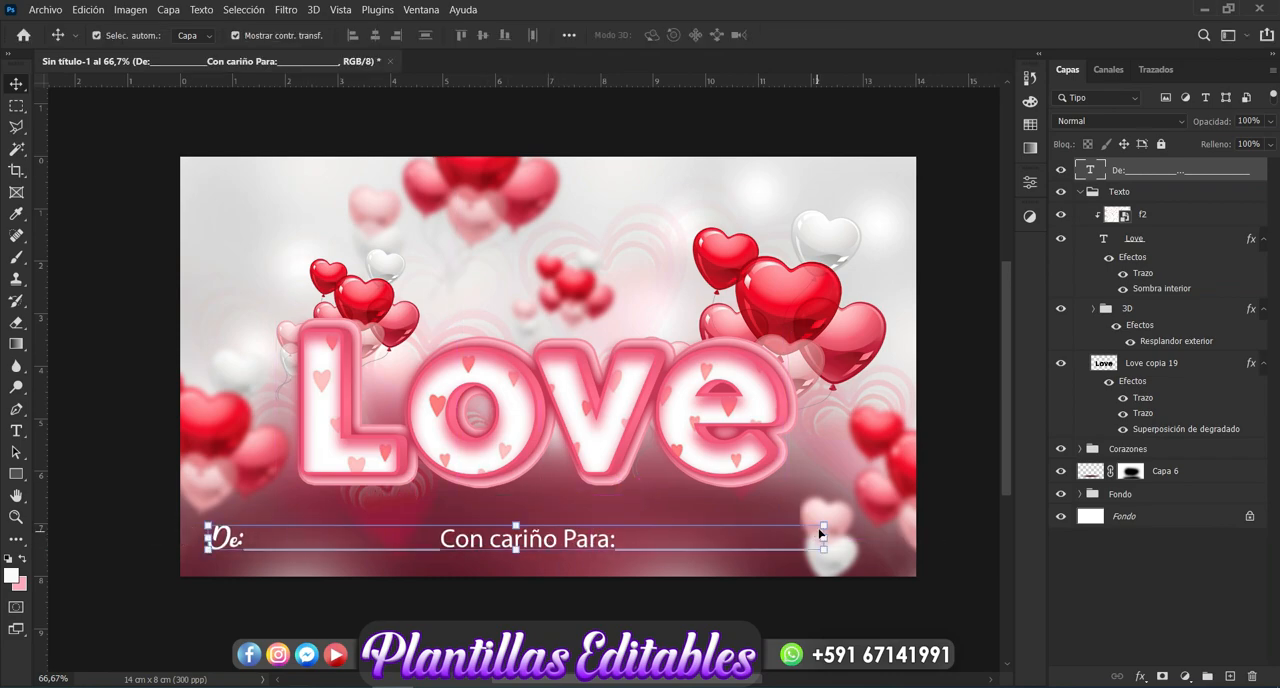
click(823, 524)
drag(821, 523, 739, 527)
drag(634, 548, 700, 545)
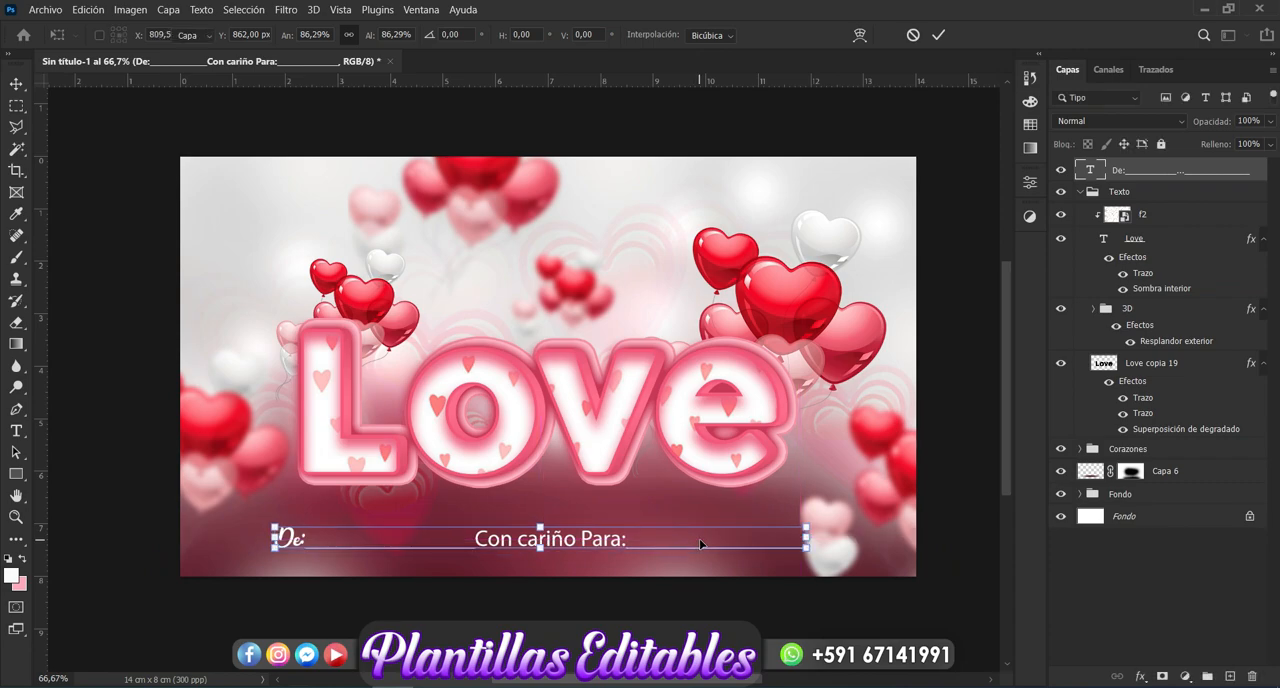
key(Return)
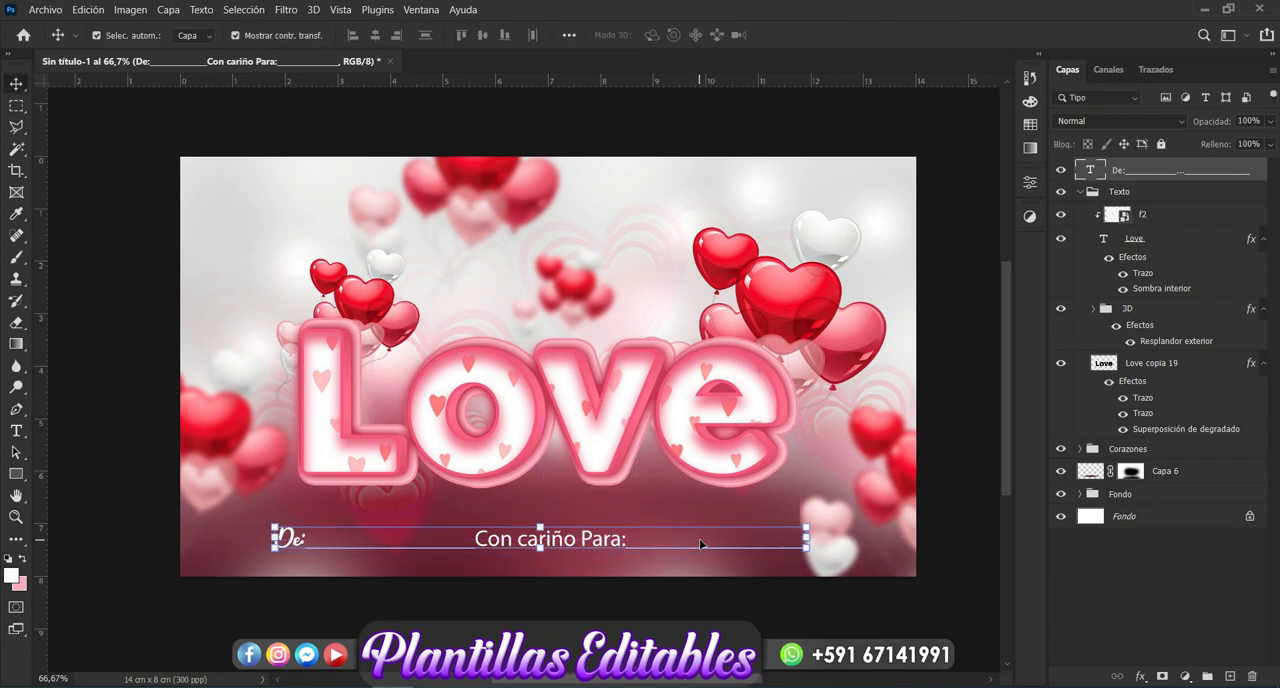
- Change the font of the words "Con cariño Para:" to Beauty and the Dutch and finish editing the text
click(16, 431)
drag(629, 544, 471, 541)
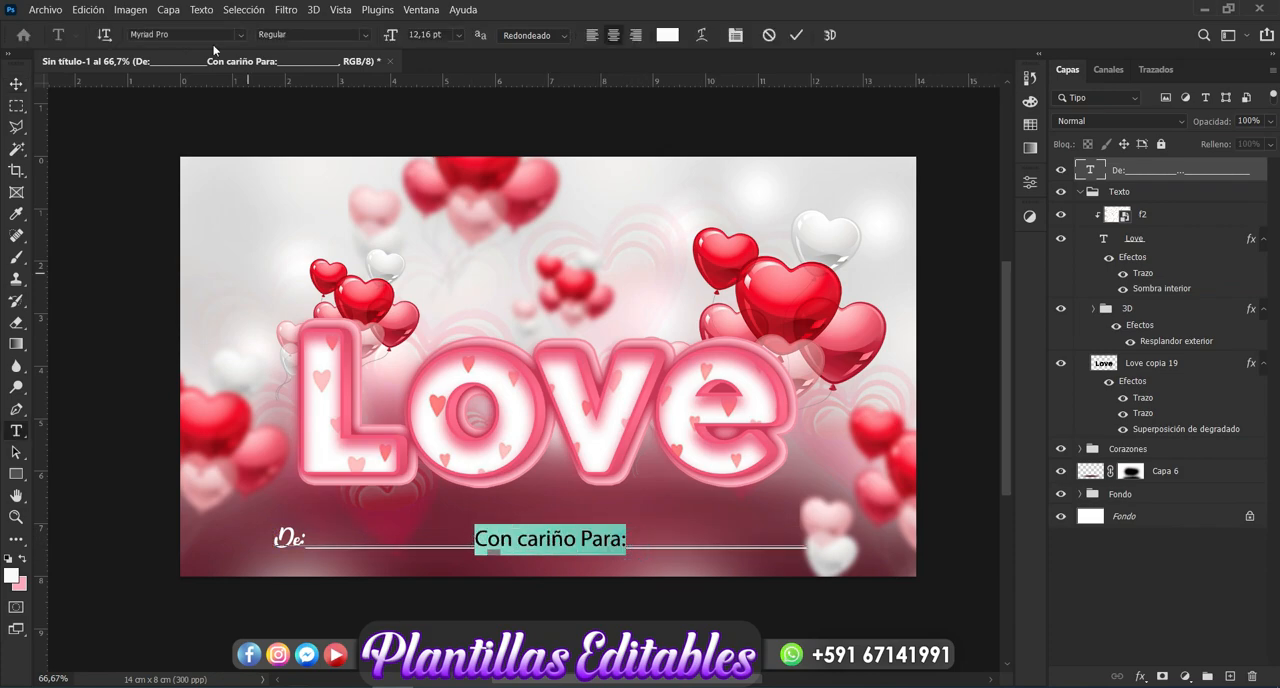
click(241, 35)
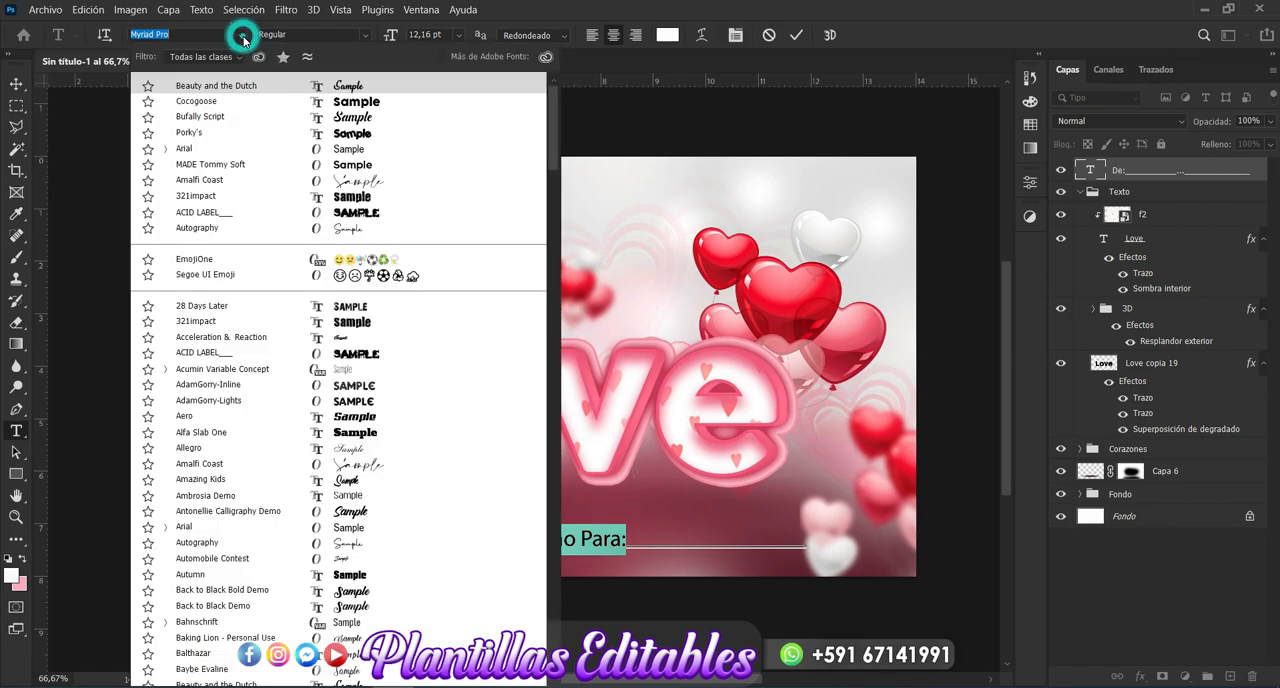
click(350, 85)
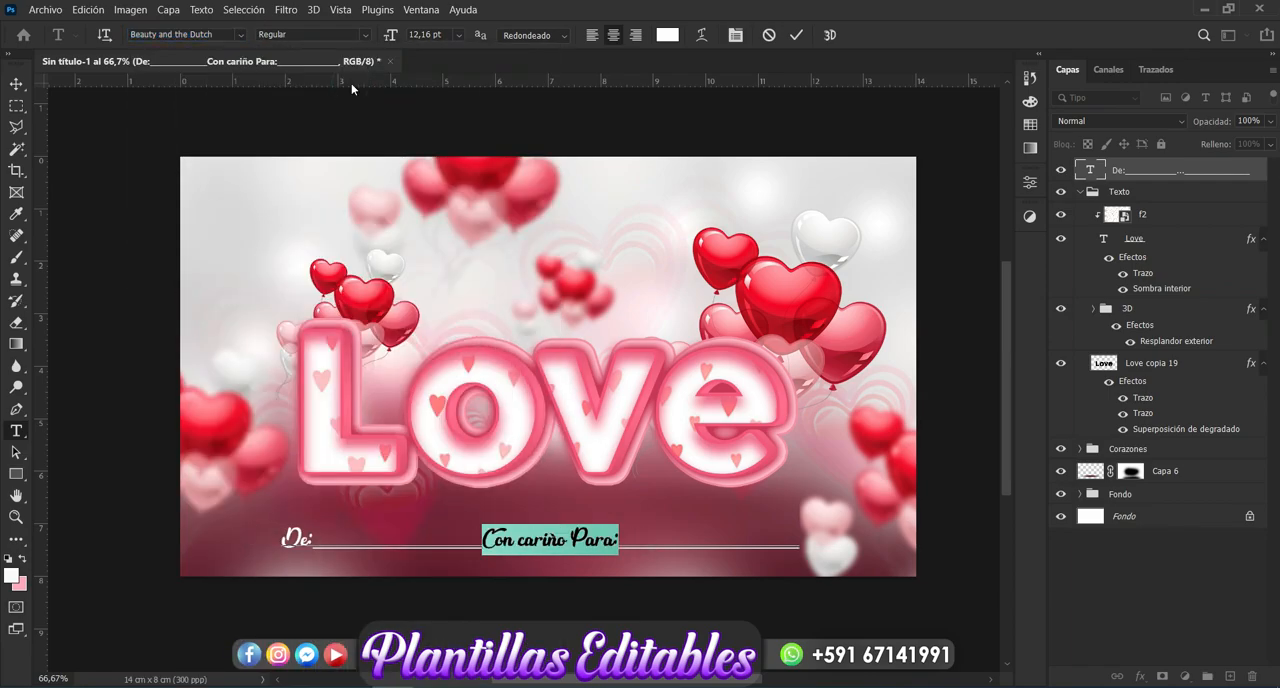
click(16, 80)
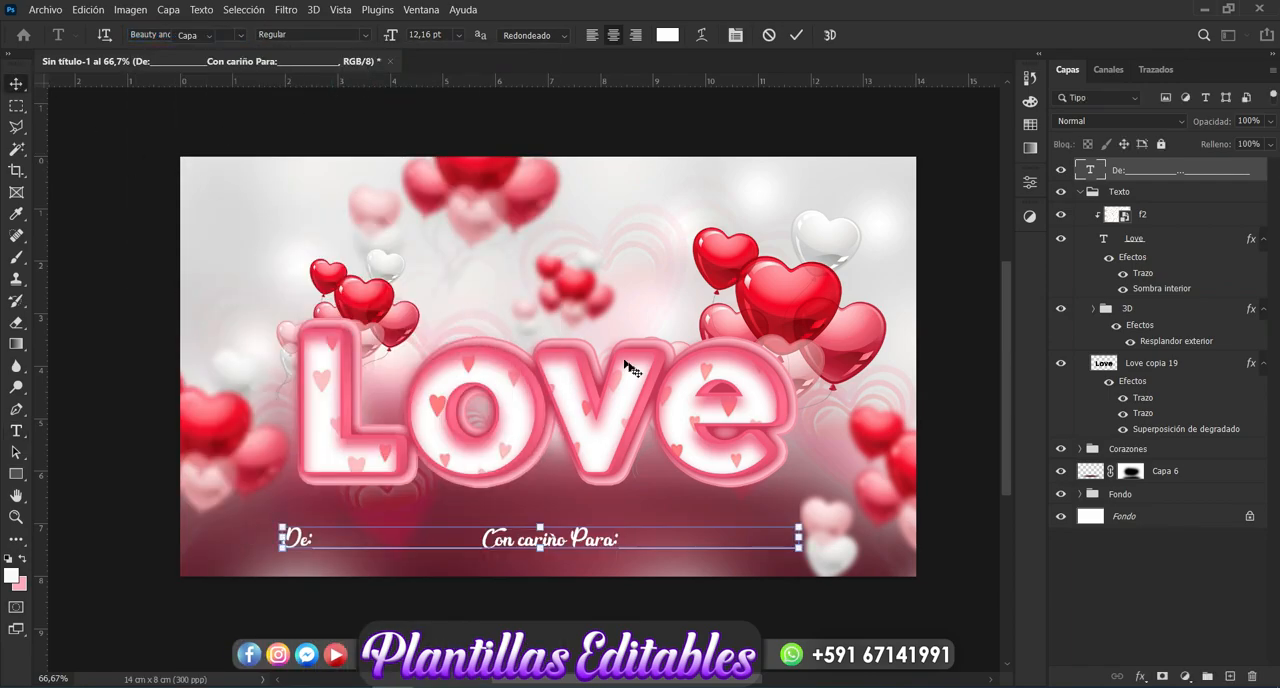
- Add an outside Stroke effect of 2 px to the dedication text layer
click(1142, 677)
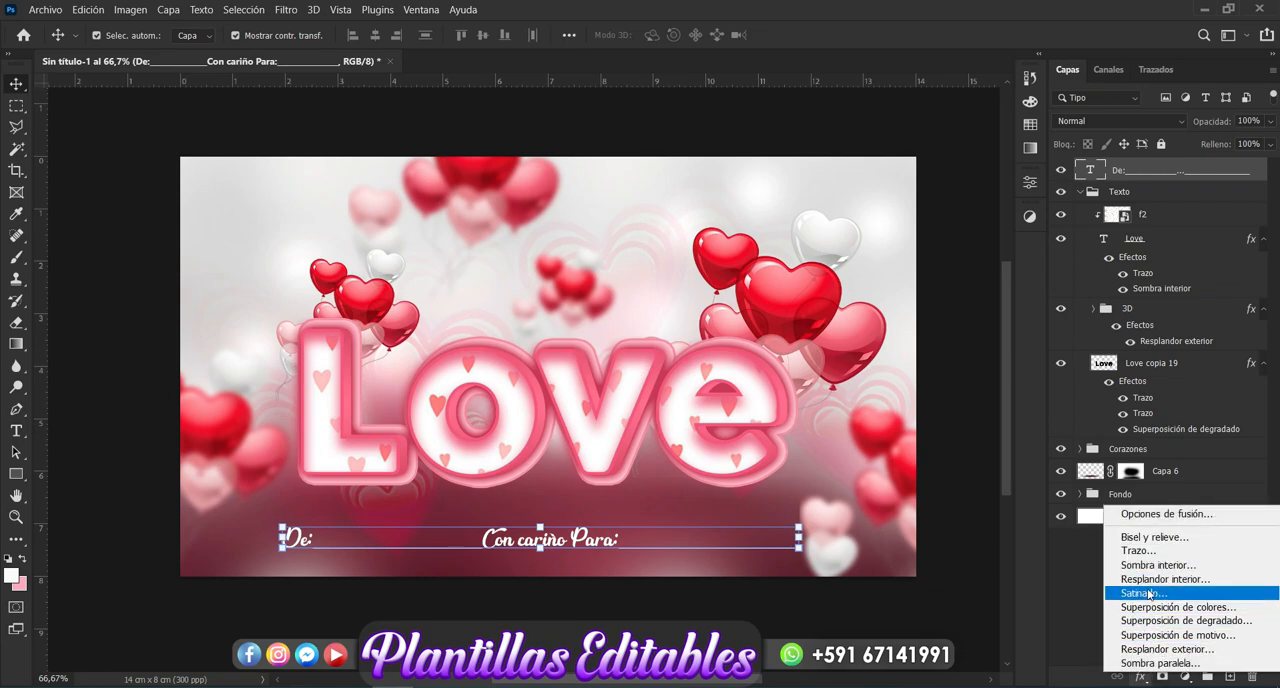
click(1143, 555)
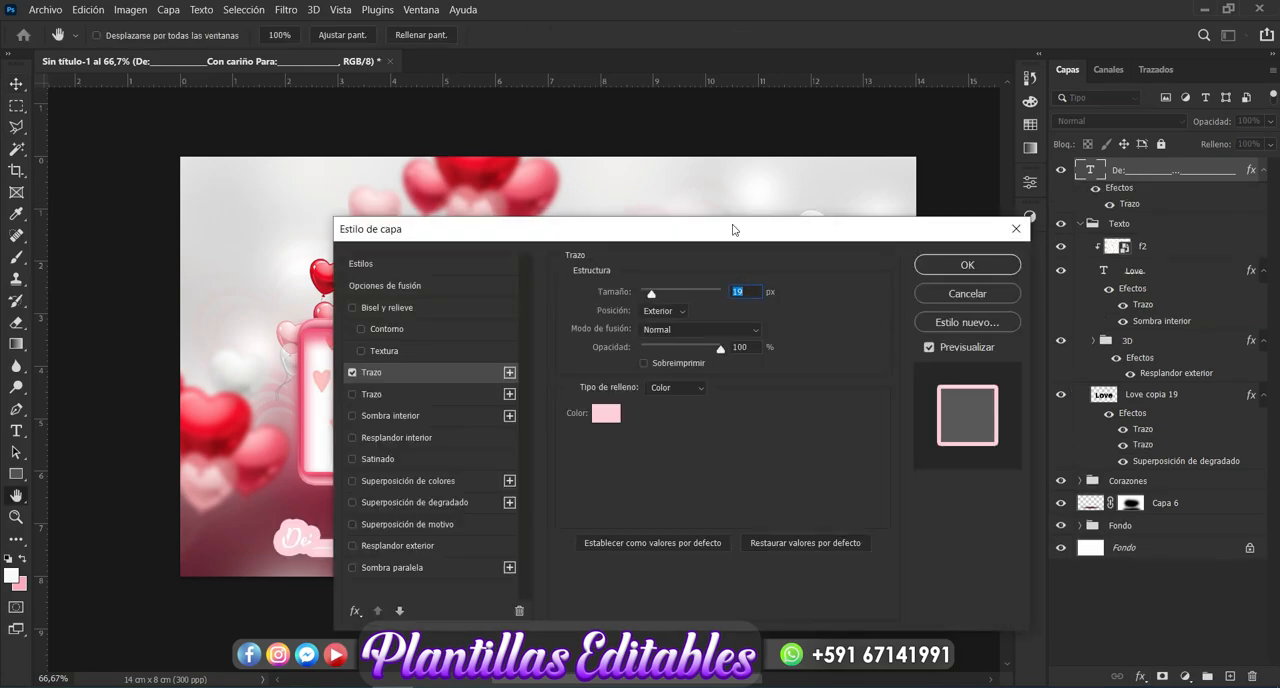
drag(727, 232, 1034, 168)
drag(957, 230, 948, 234)
- Set the dedication text's stroke colour to crimson #ba3a50, apply the layer style and deselect the layer
click(912, 351)
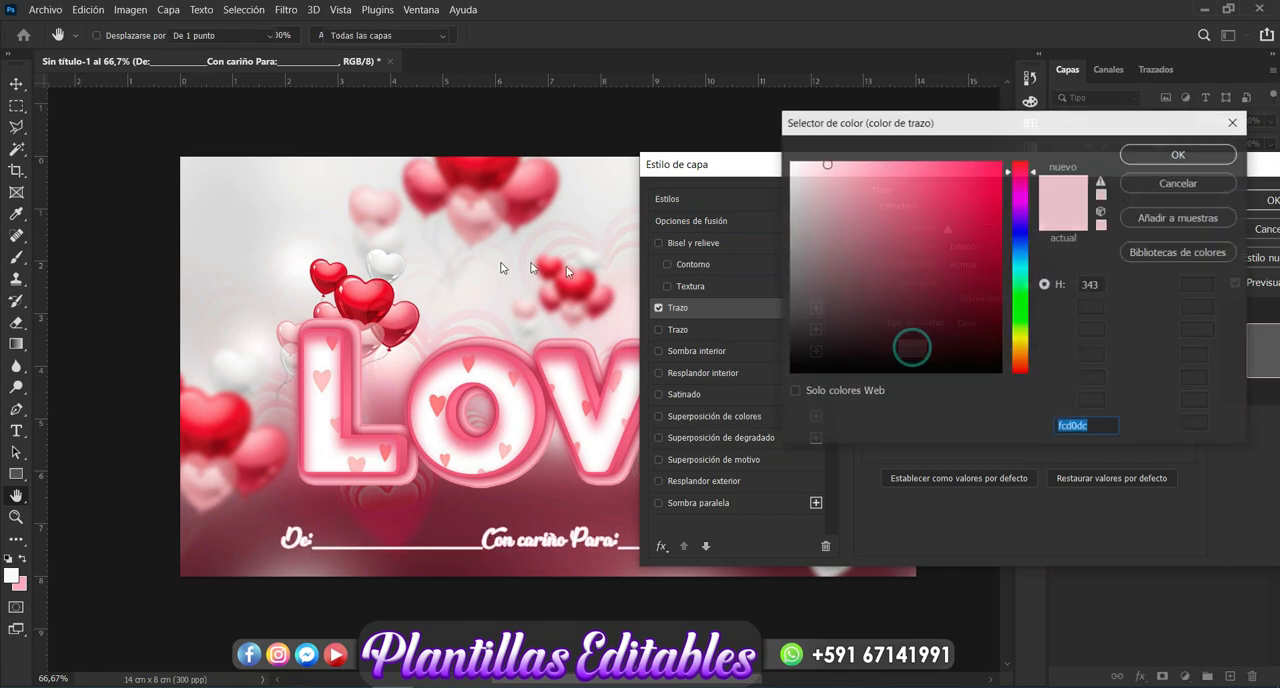
click(543, 183)
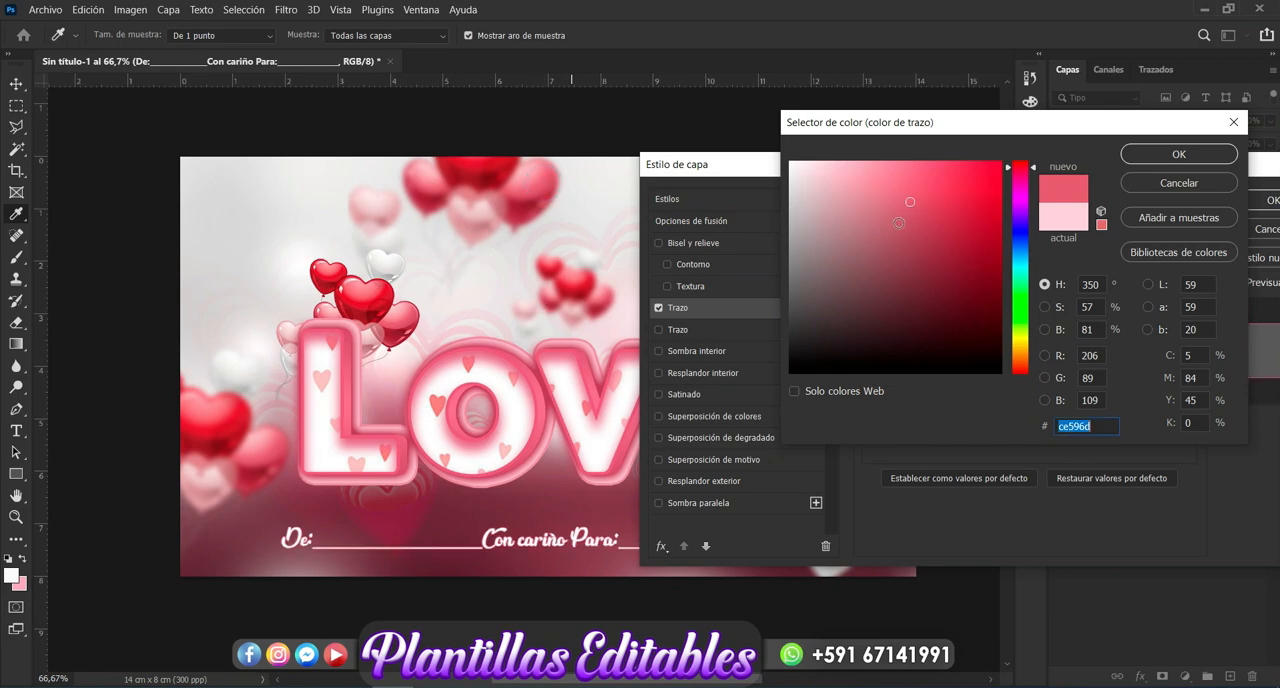
click(936, 218)
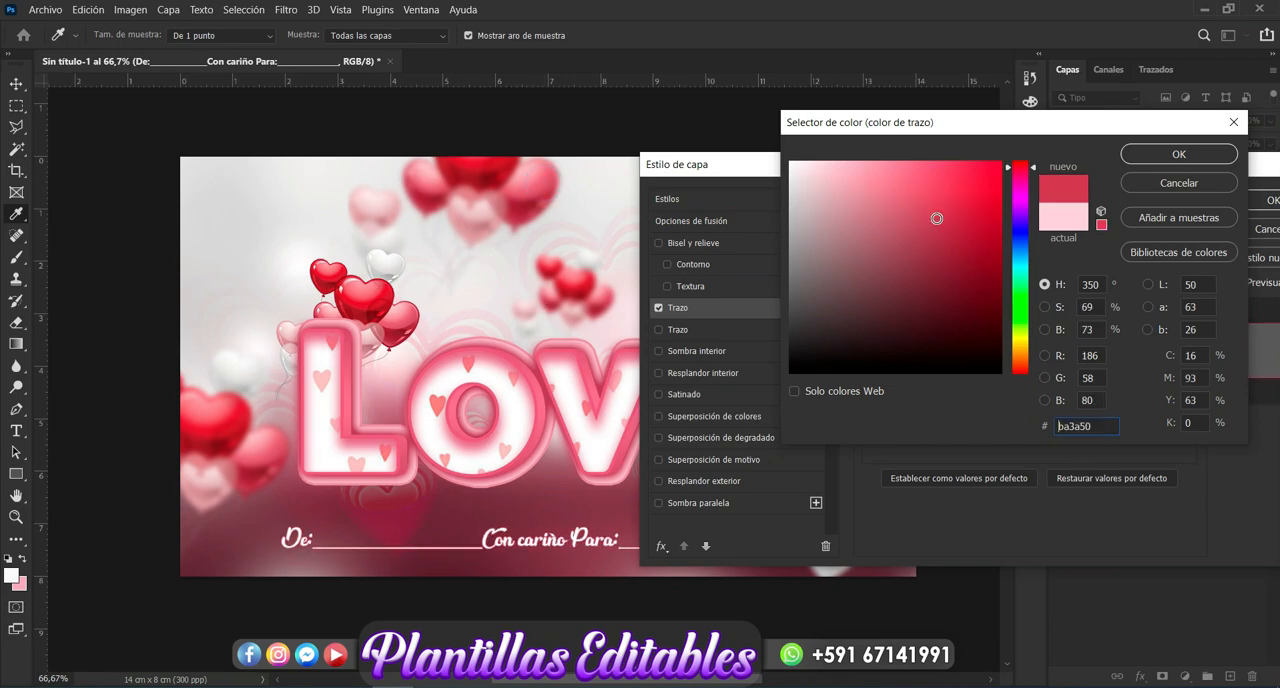
click(1176, 152)
drag(1137, 171, 601, 260)
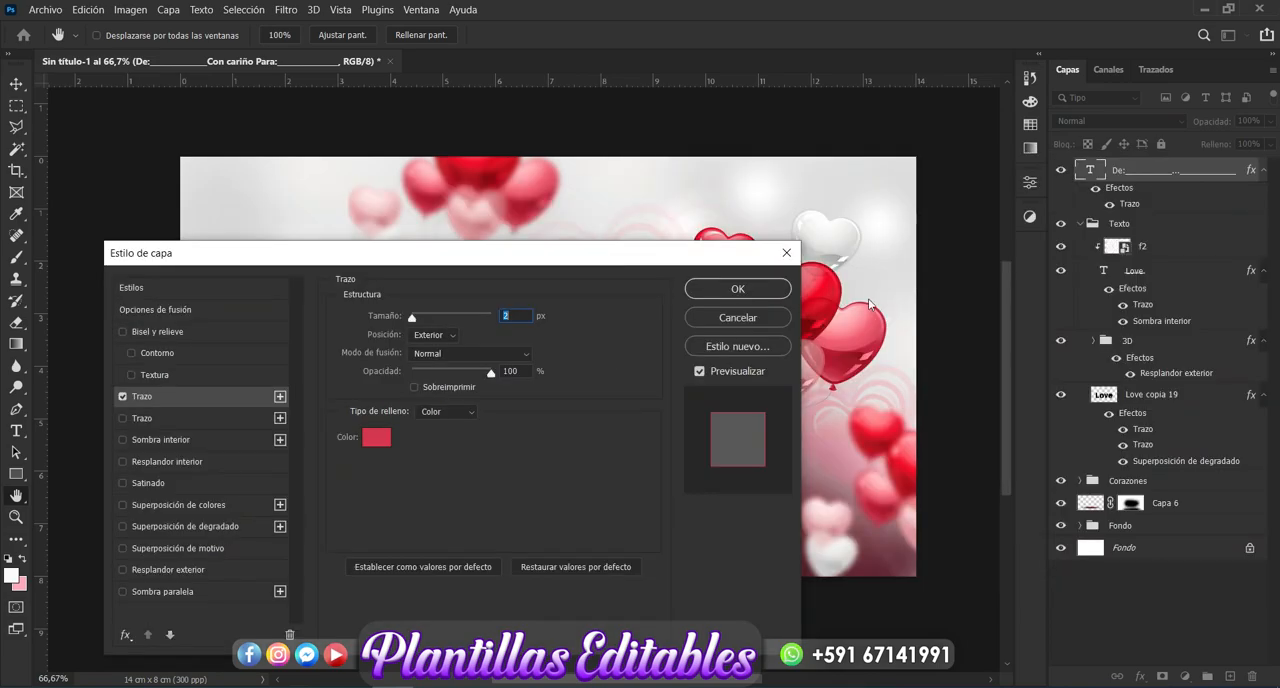
click(740, 288)
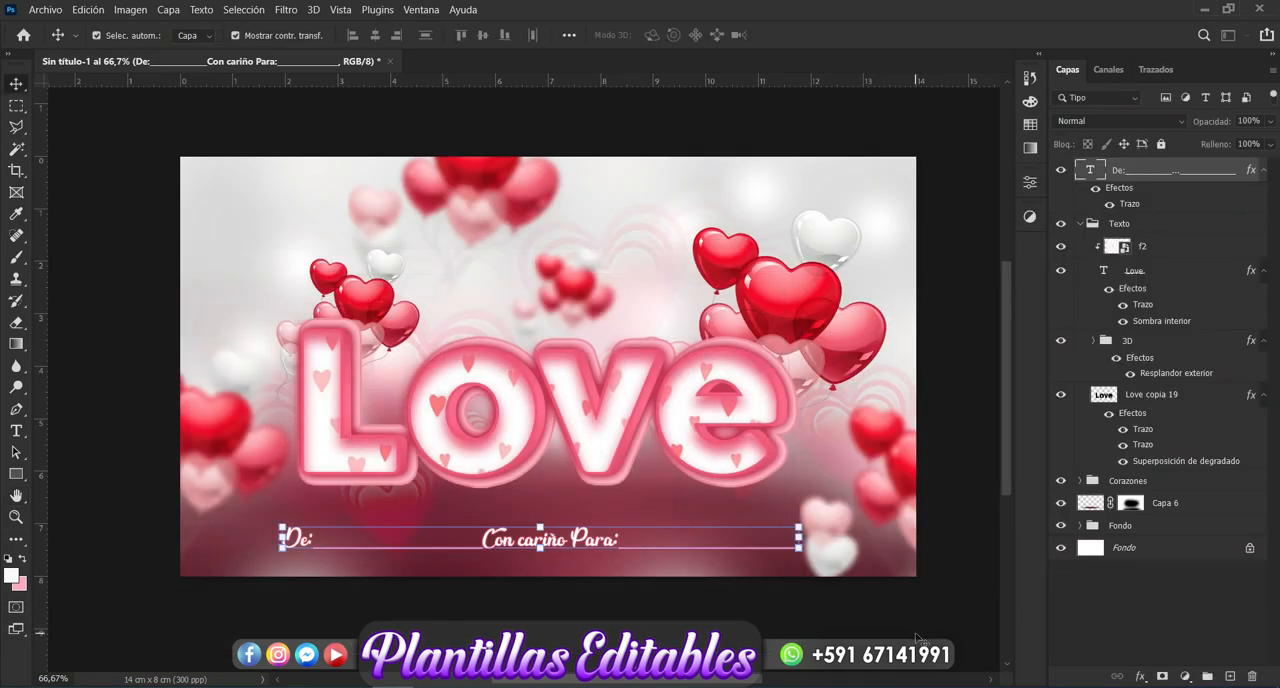
click(917, 637)
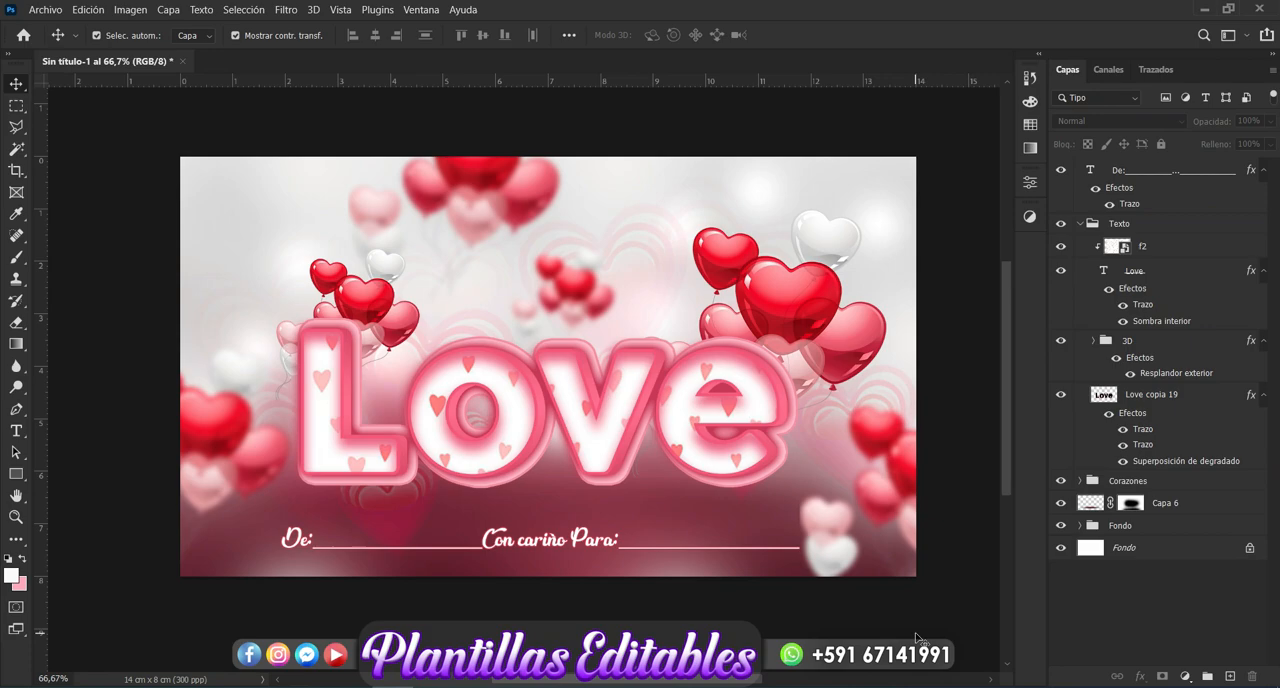
drag(622, 683, 635, 683)
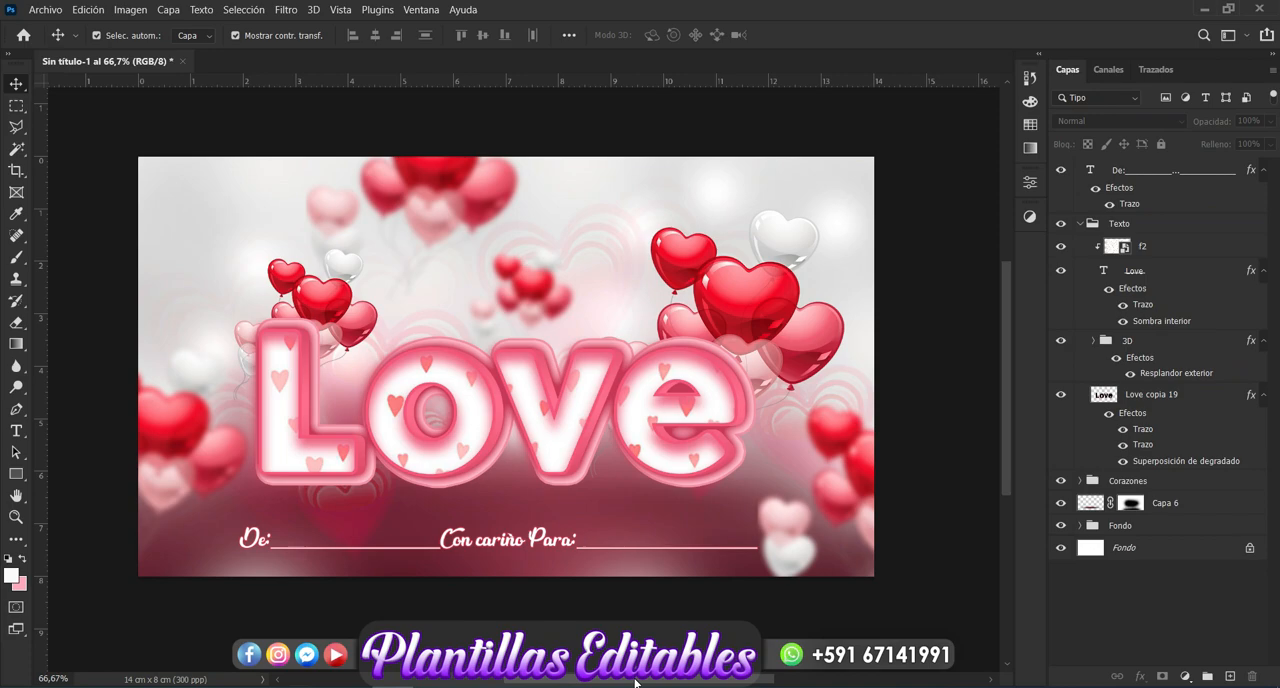
click(1072, 687)
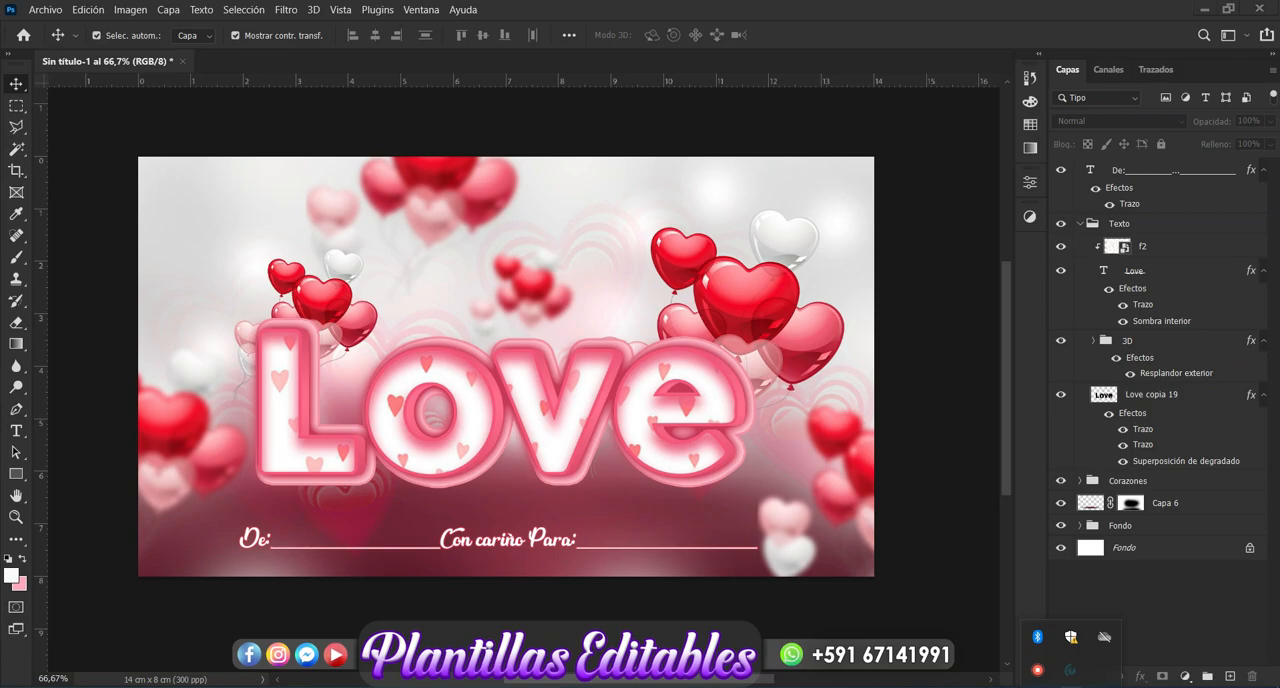
right_click(1033, 676)
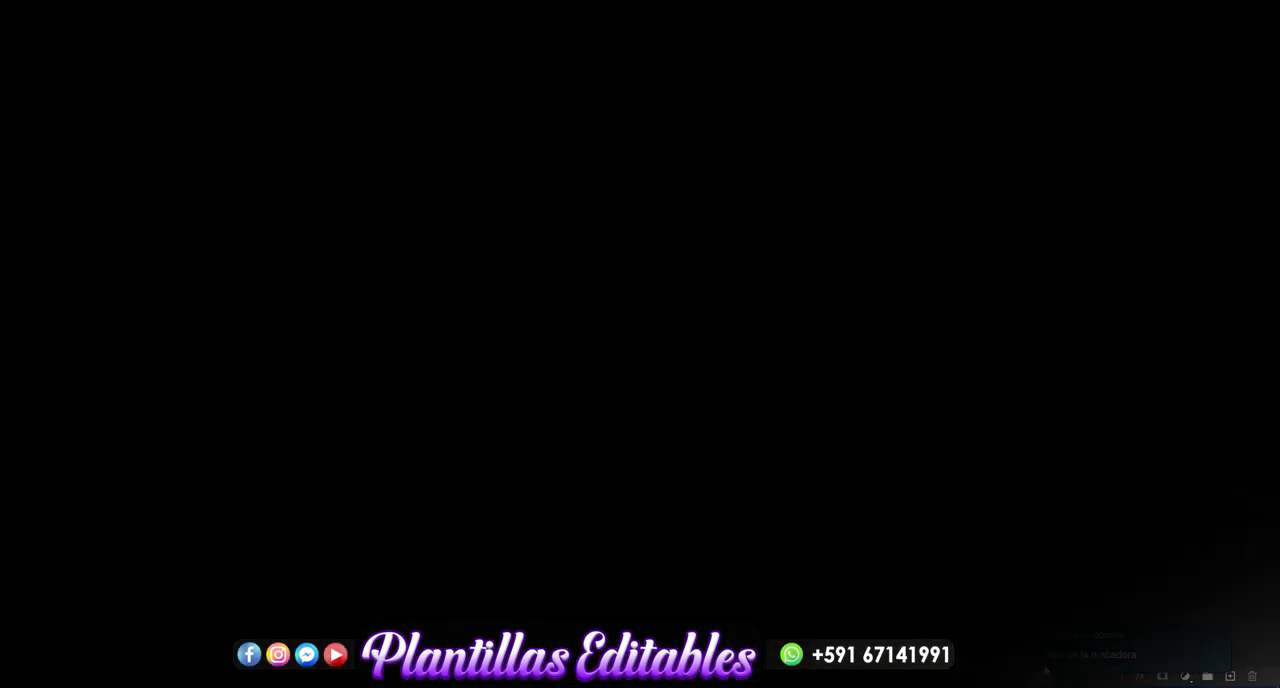